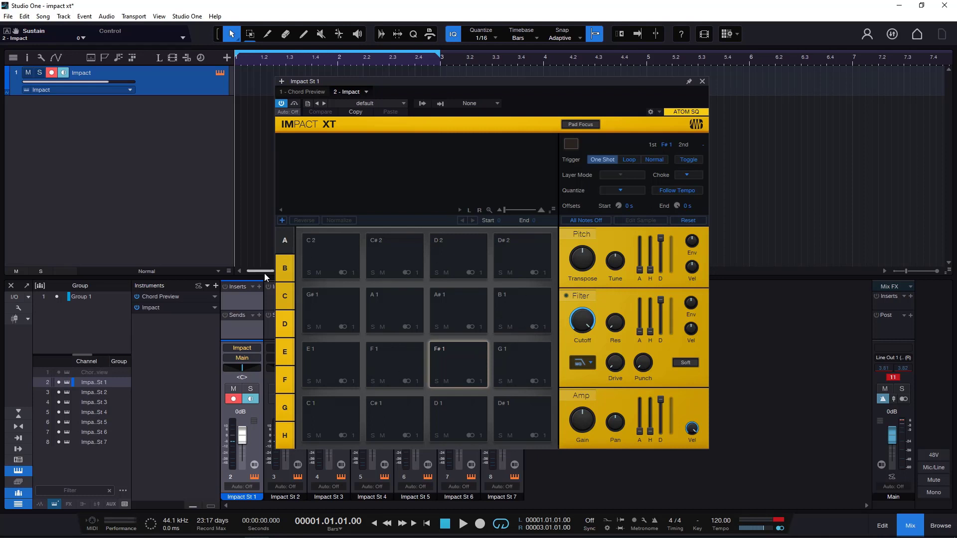
- View pad banks B, C, D, E and H, and return to bank A
click(288, 270)
click(288, 297)
click(288, 325)
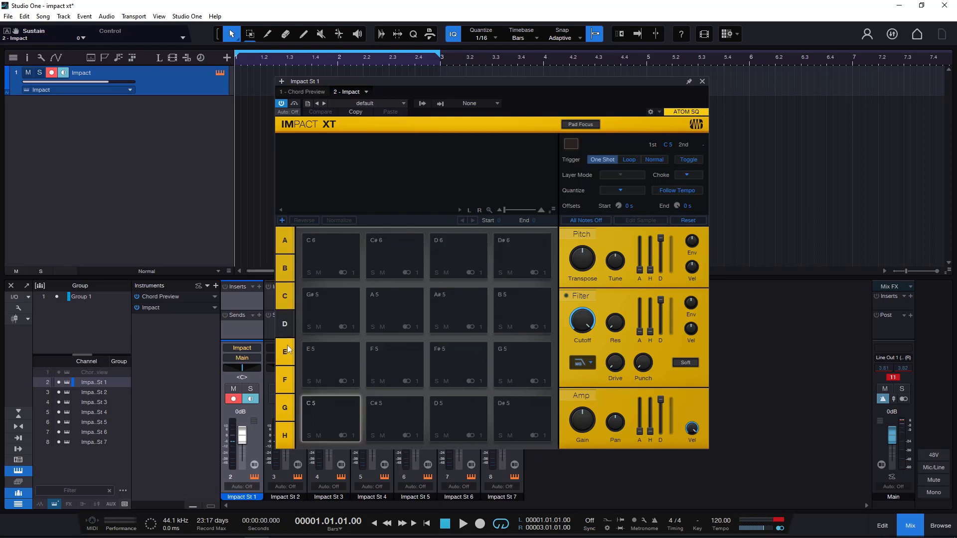
click(288, 352)
click(282, 241)
click(284, 436)
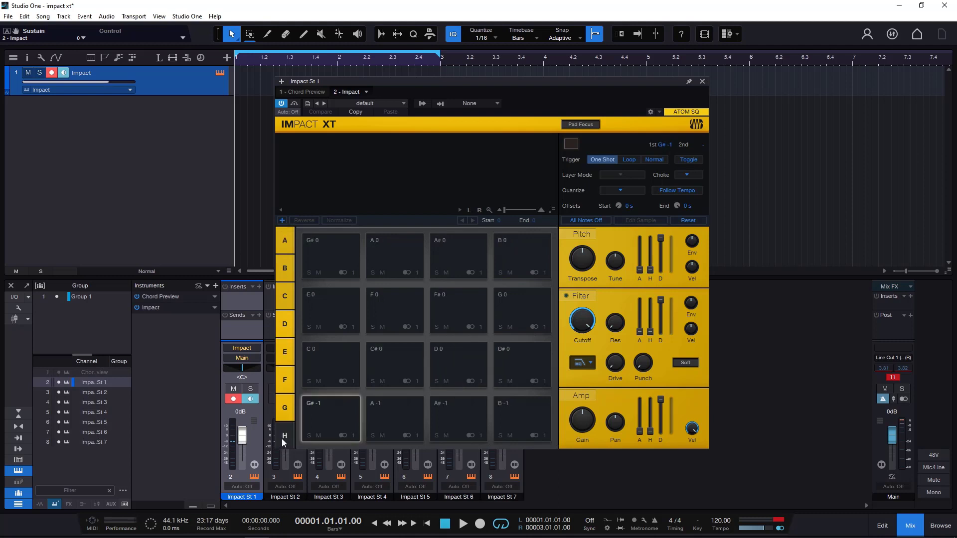
click(288, 239)
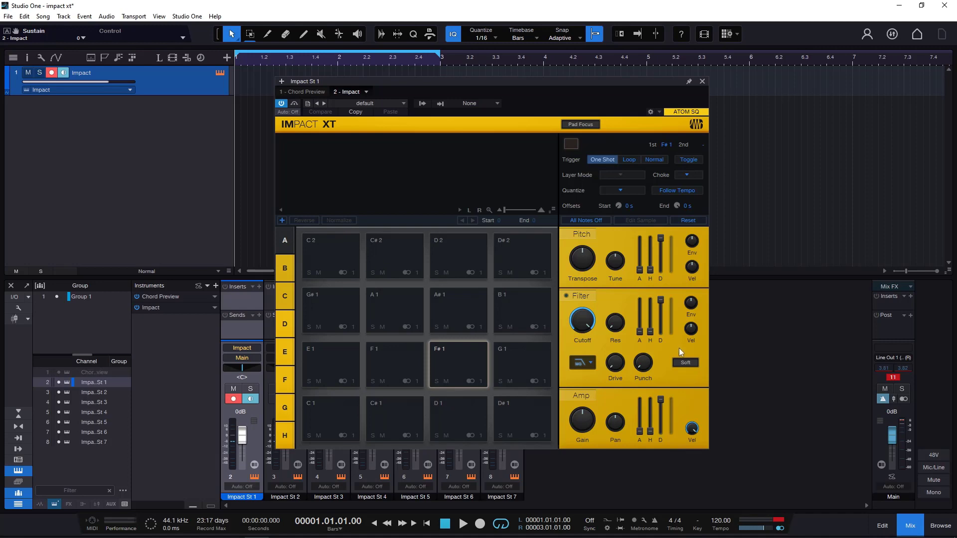
- Show the file browser and load the 60s a GoGo preset into the drum sampler
click(938, 528)
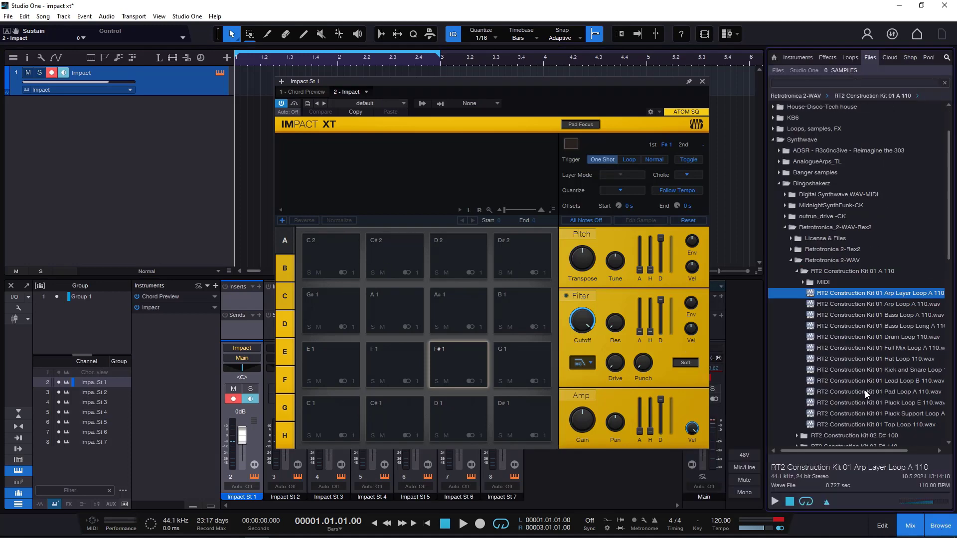
click(393, 103)
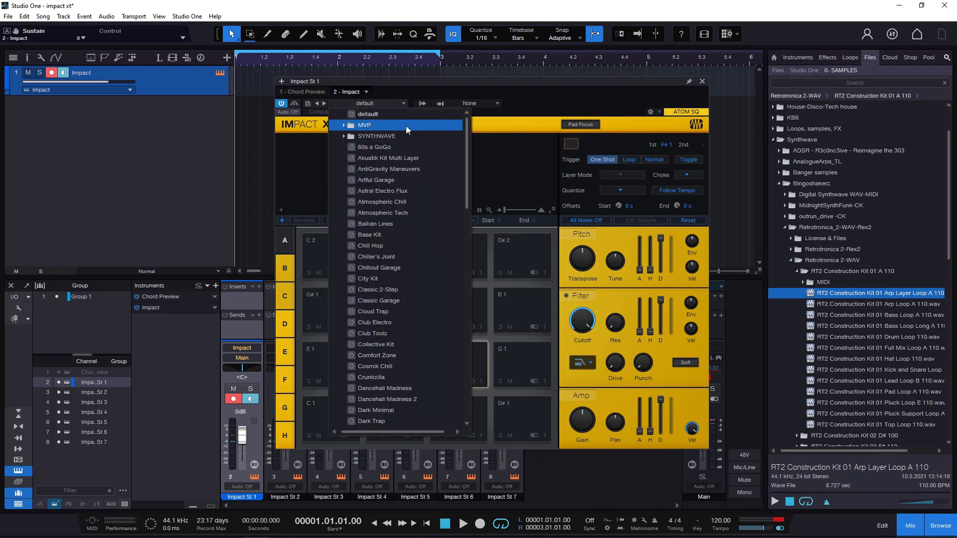
click(536, 105)
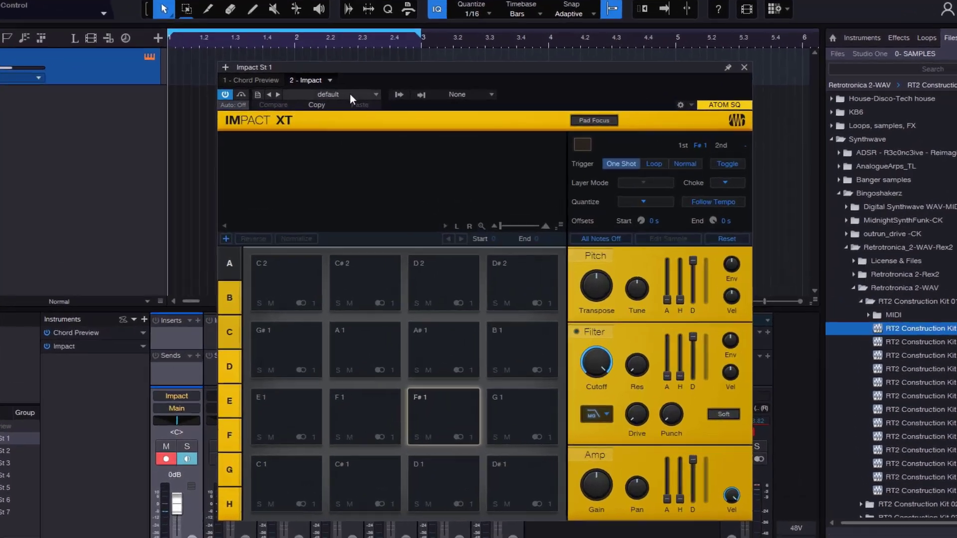
click(366, 103)
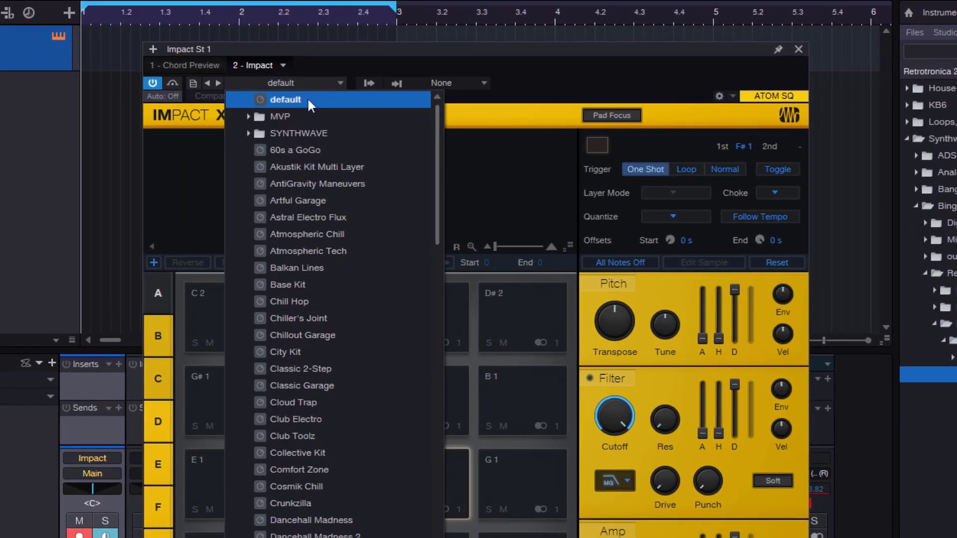
click(309, 149)
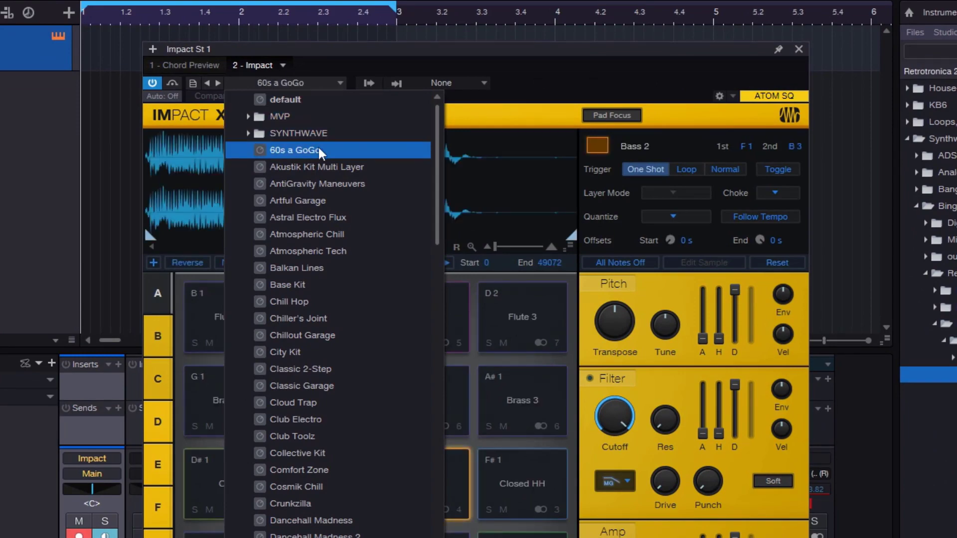
click(547, 79)
- Audition the Tambourine 1, Bass Drum, Bass 1, Clap and Tamborine 2 pads
click(348, 415)
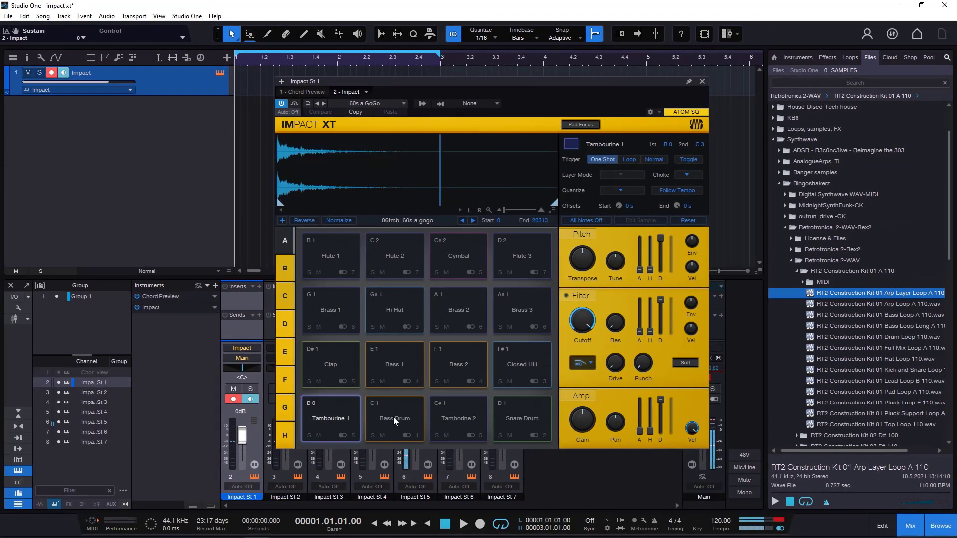
click(393, 418)
click(375, 367)
click(345, 363)
click(459, 405)
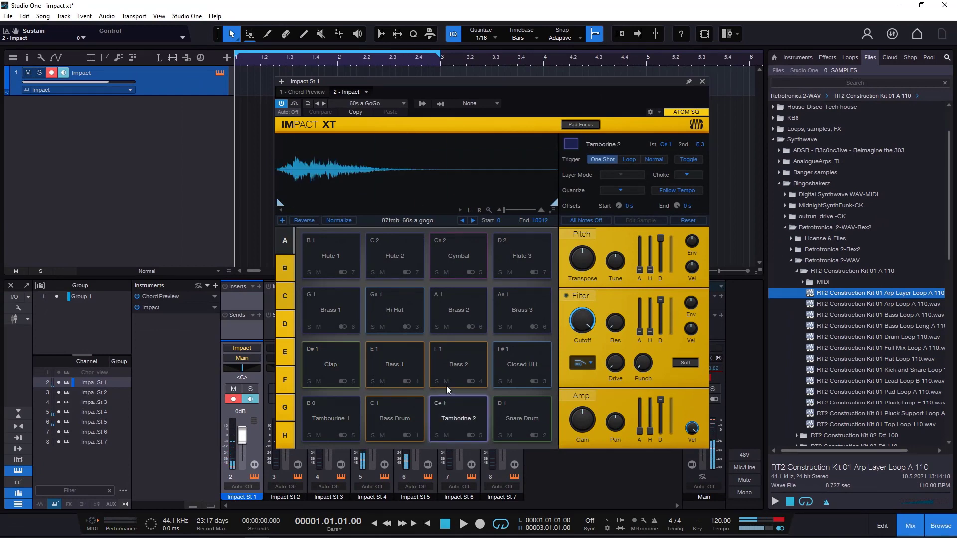
- Reload the default preset and place the RT2 Construction Kit 01 Arp Layer Loop A 110 sample on pad C 1
click(369, 103)
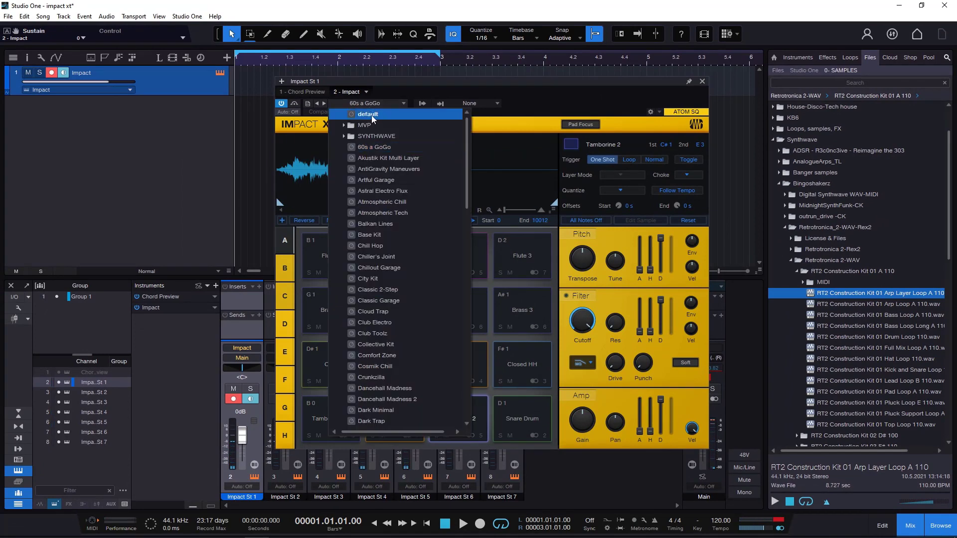
click(372, 115)
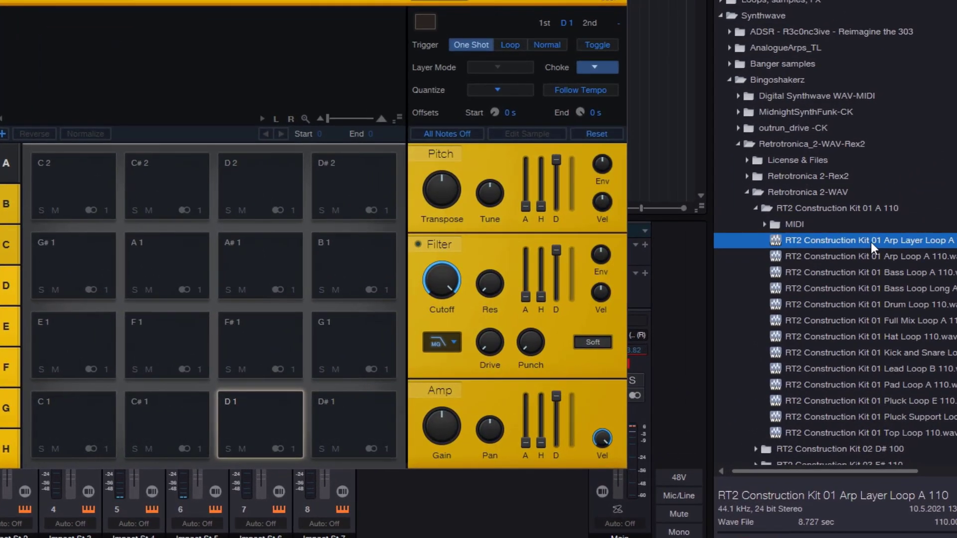
drag(869, 242, 83, 420)
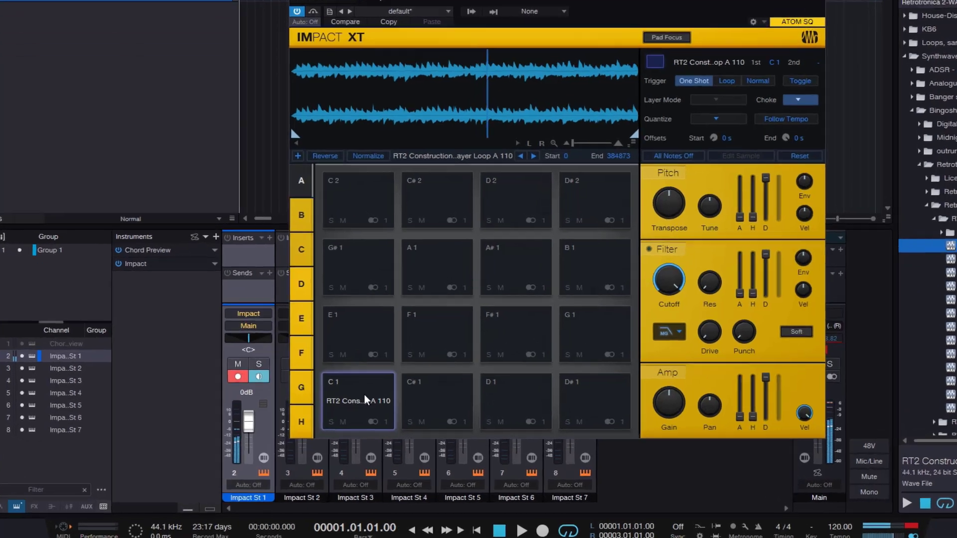
- Clear pad C 1 and hide the file browser
right_click(338, 418)
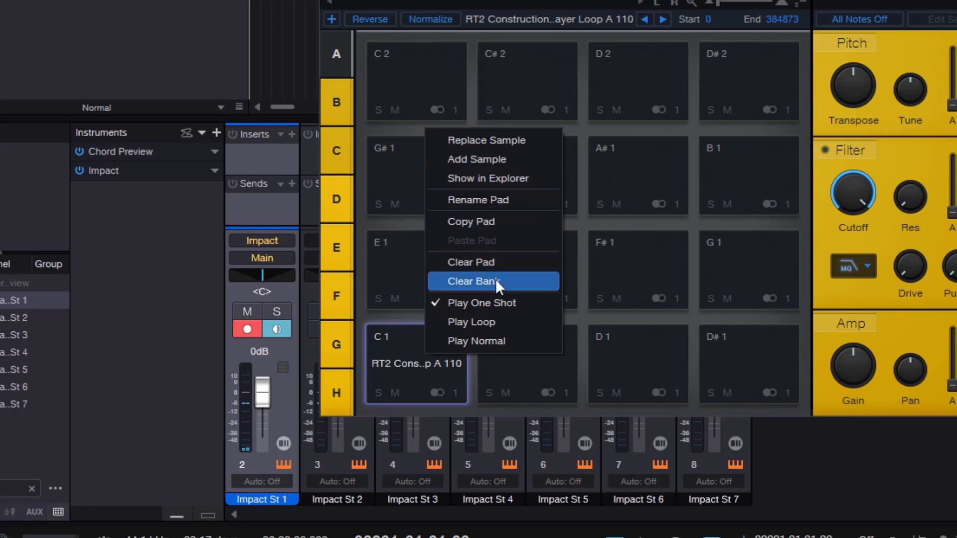
click(486, 261)
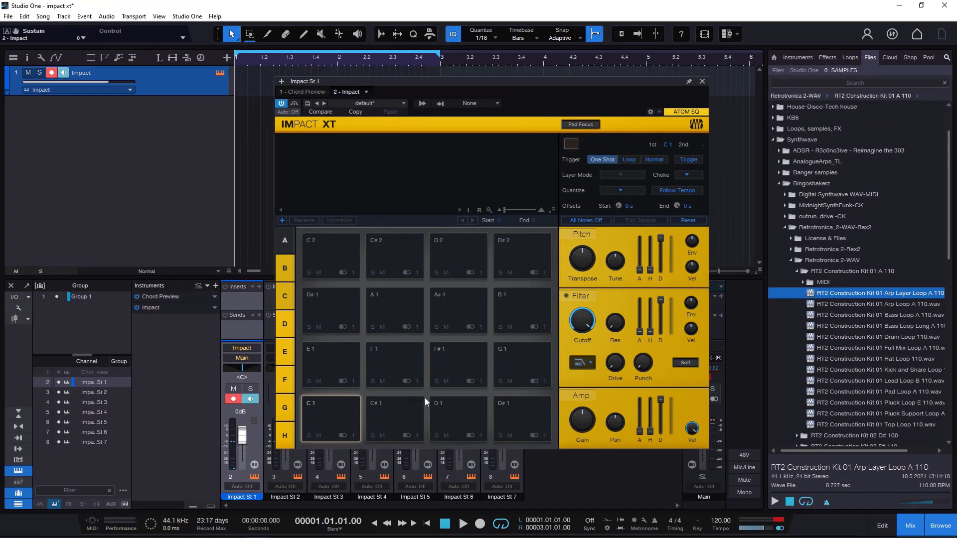
click(940, 525)
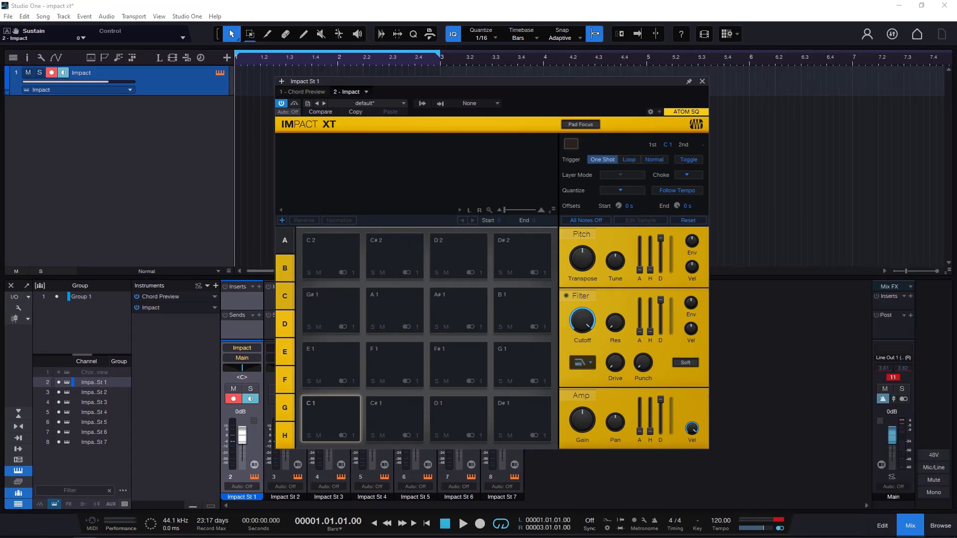
- Place FL_SW_CLAP.wav from the kit folder in File Explorer on pad C 1
drag(0, 200, 814, 95)
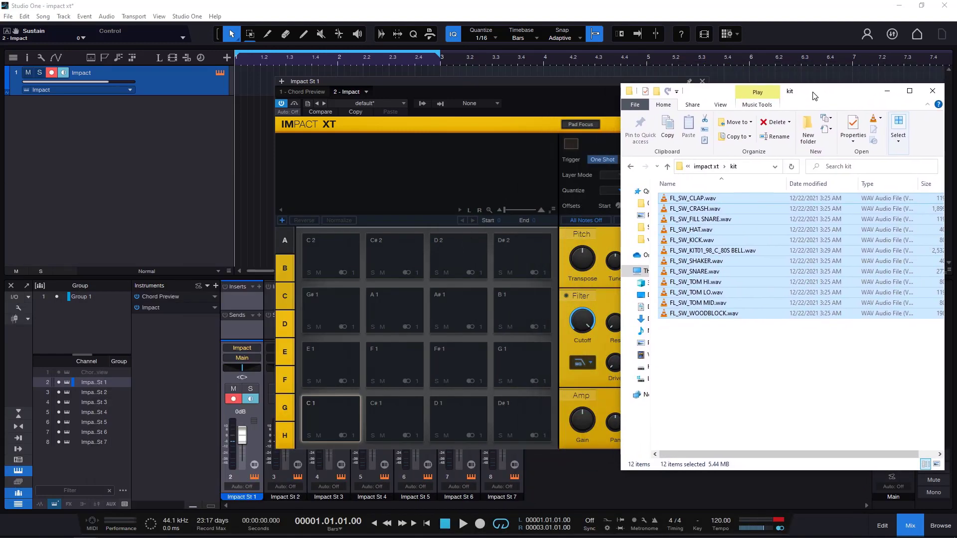
click(704, 200)
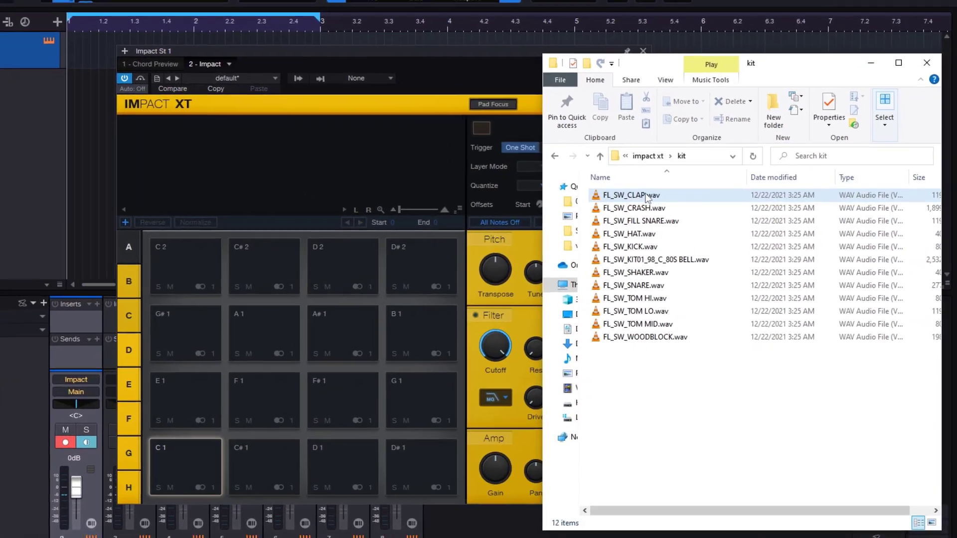
drag(646, 197, 189, 463)
click(188, 464)
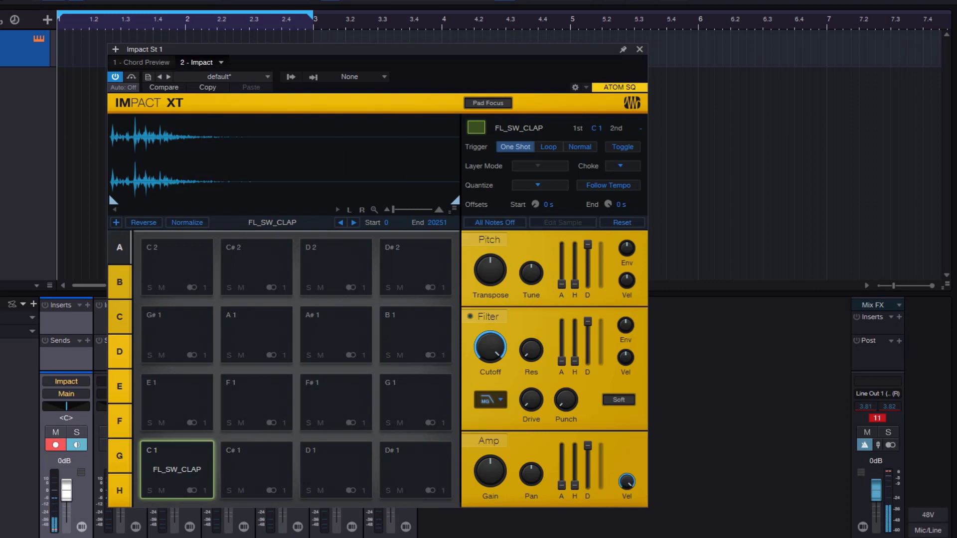
- Clear pad C 1 and insert all twelve WAV files from the File Explorer kit folder as layers on that pad
right_click(189, 470)
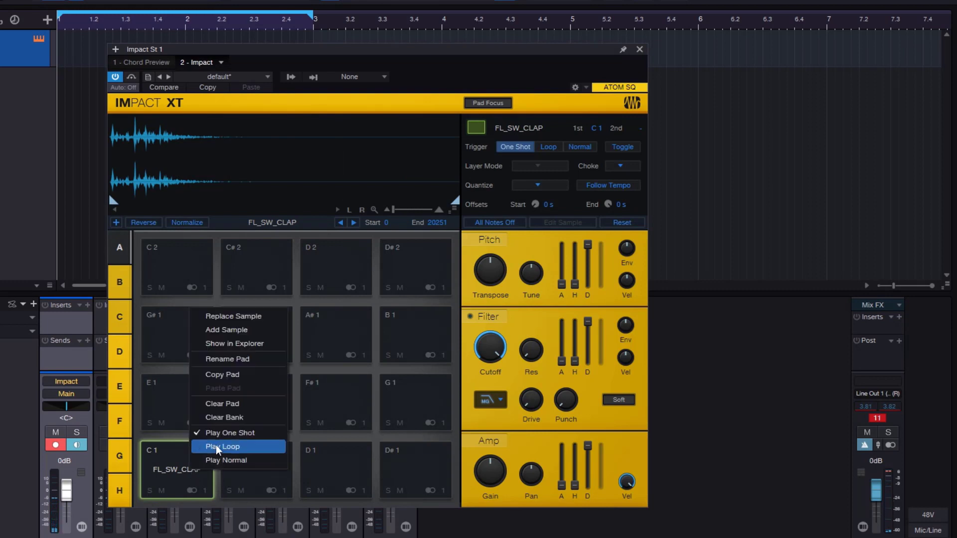
click(241, 404)
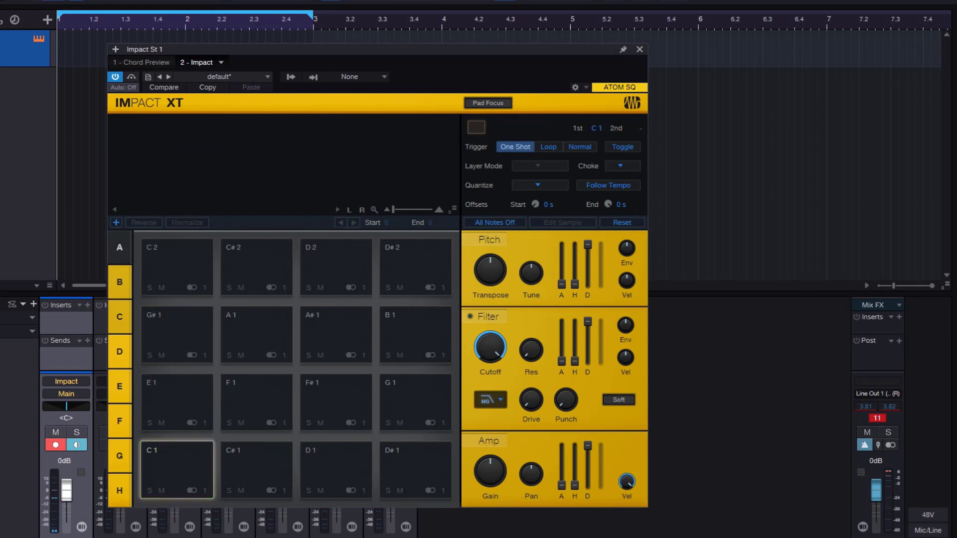
key(alt+Tab)
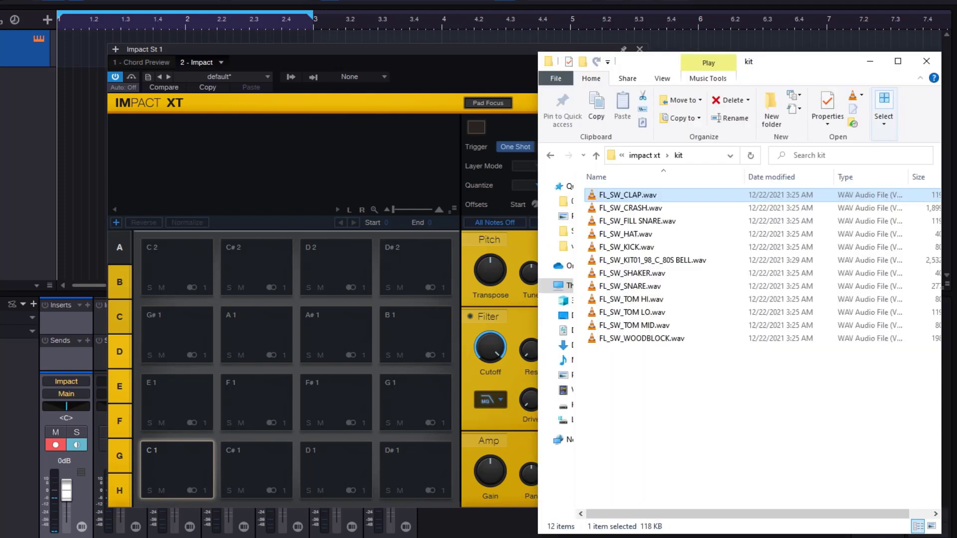
drag(682, 395, 630, 197)
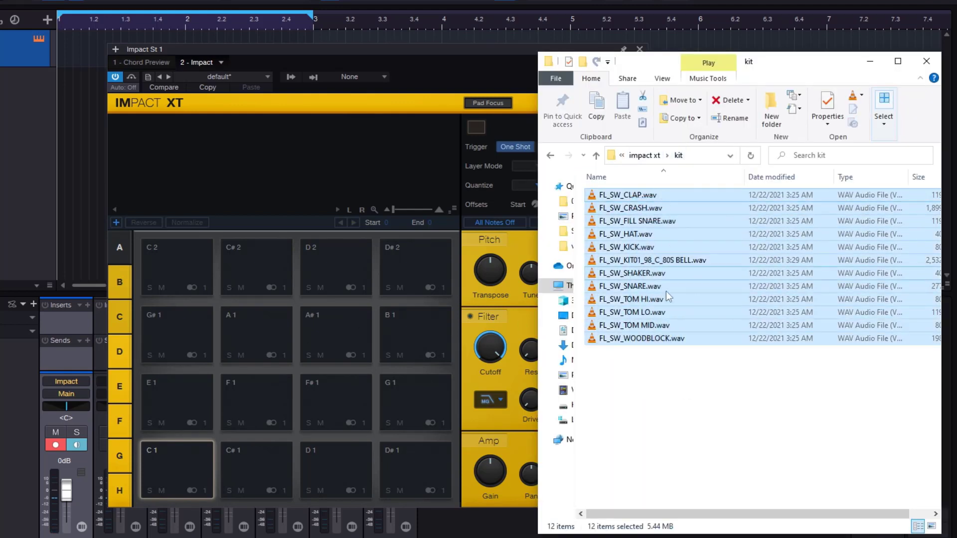
drag(654, 202, 178, 458)
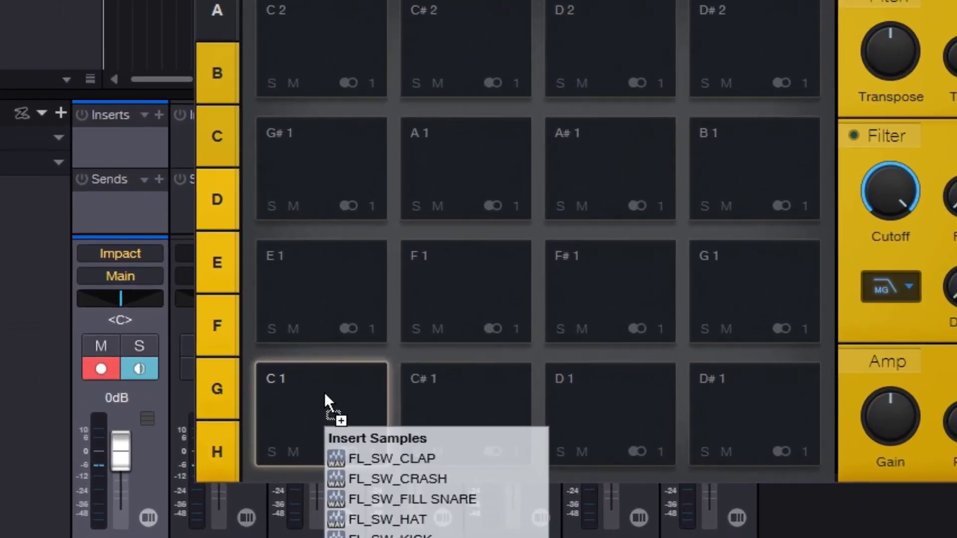
drag(324, 393, 325, 393)
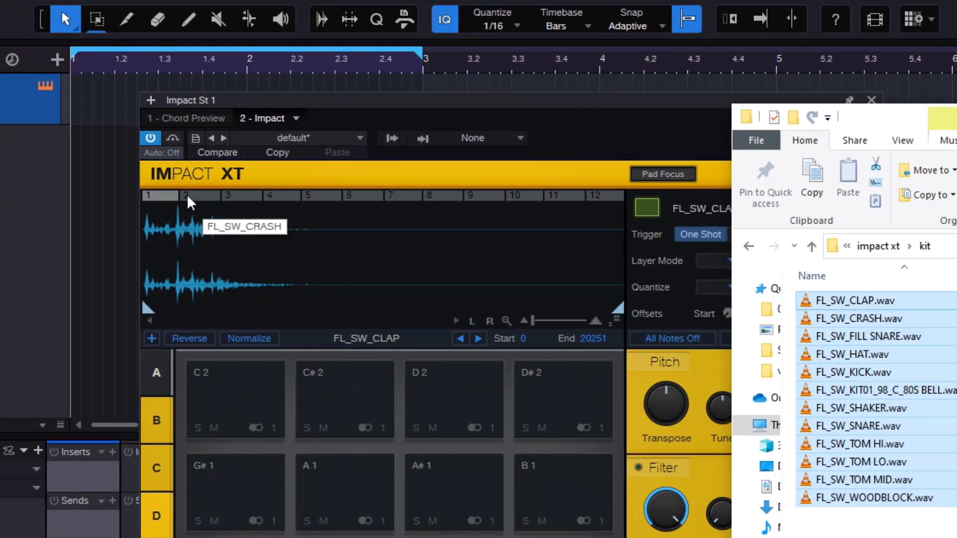
- Show the FL_SW_CRASH layer of pad C 1 and clear the pad
click(205, 191)
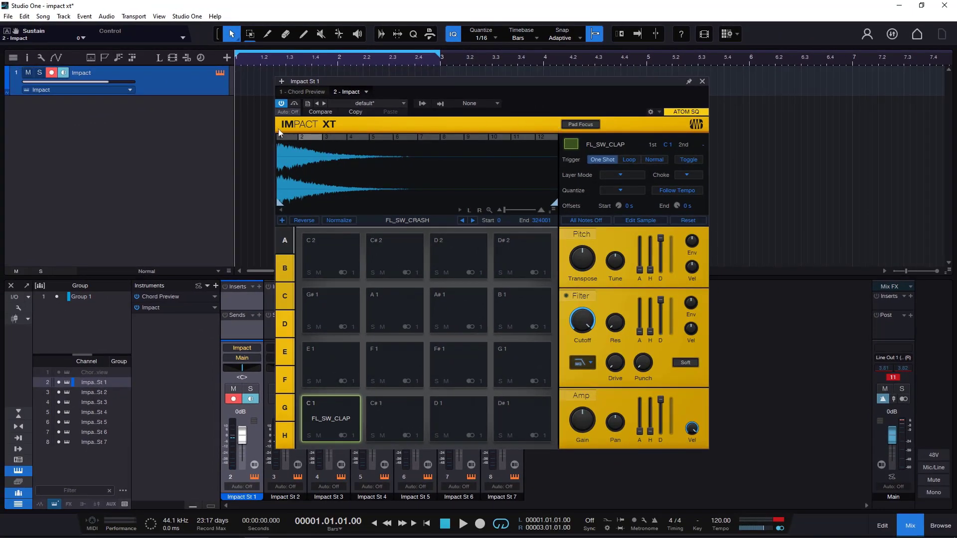
right_click(328, 410)
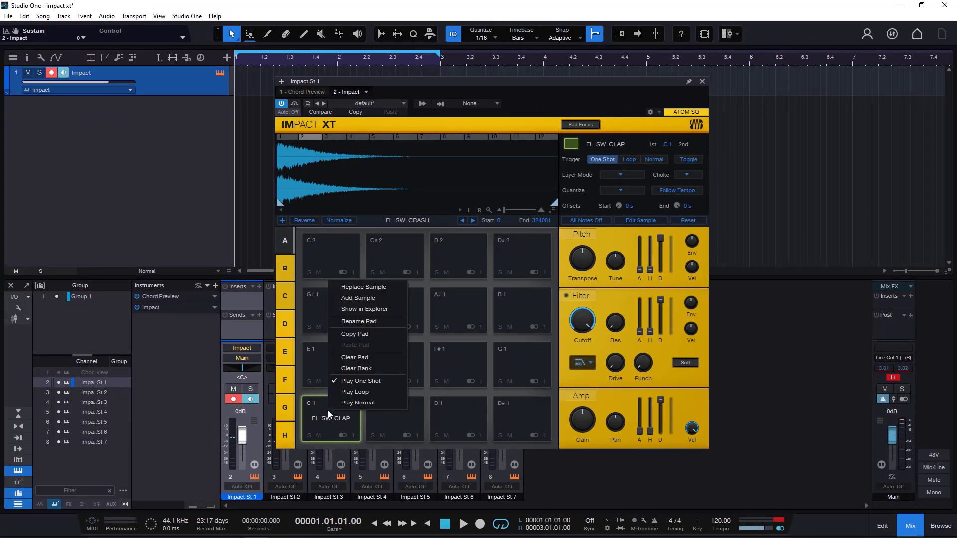
click(370, 358)
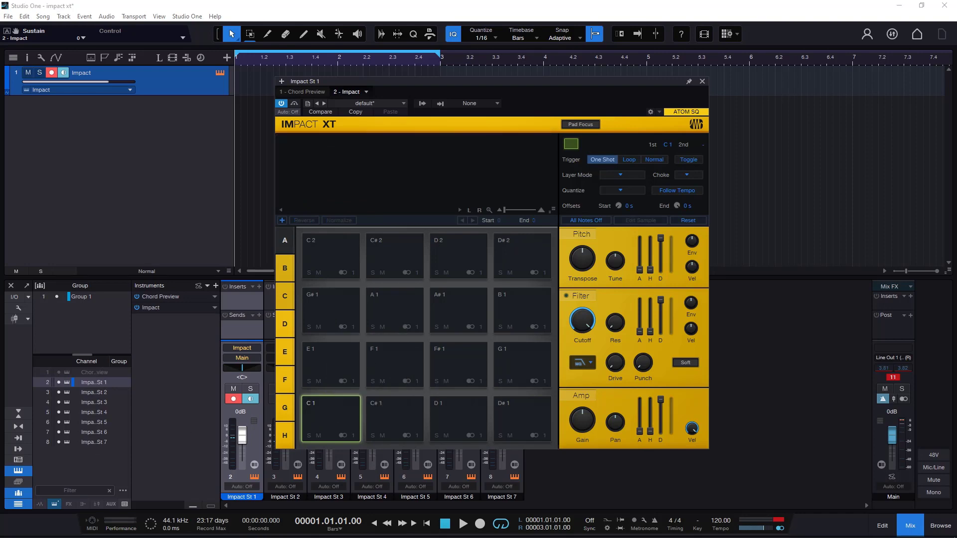
- Spread all twelve WAV files from the File Explorer kit folder across multiple pads, starting at pad C 1
key(alt+Tab)
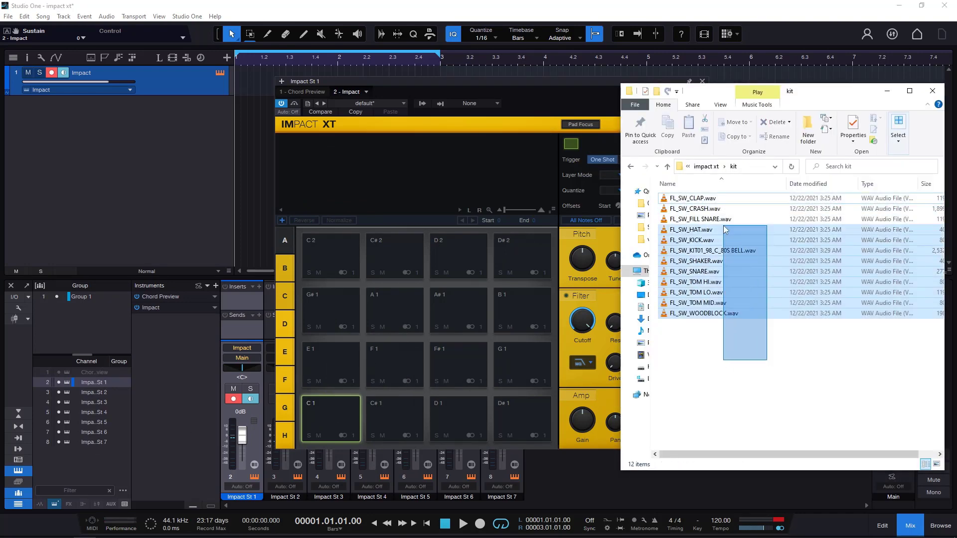
drag(713, 201, 331, 410)
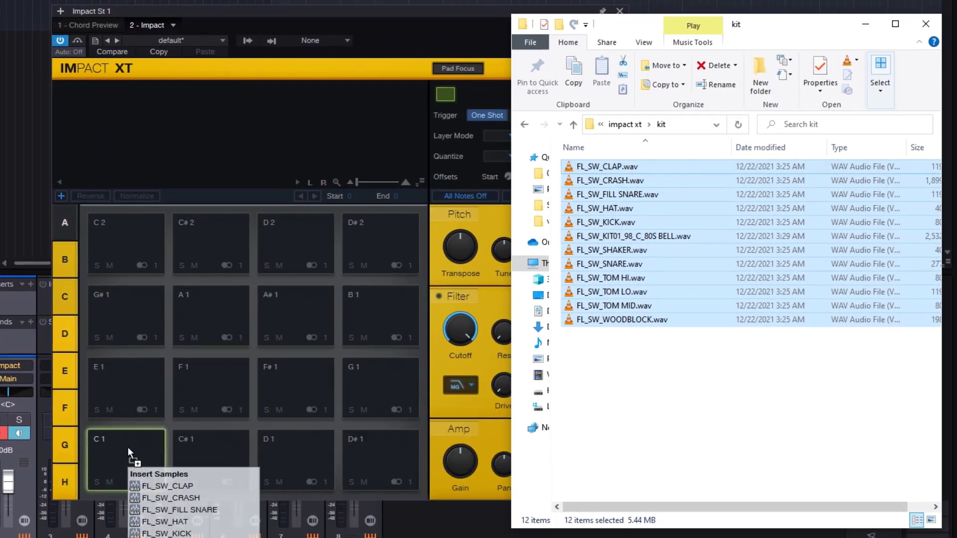
drag(127, 447, 127, 447)
drag(210, 255, 211, 255)
key(shift)
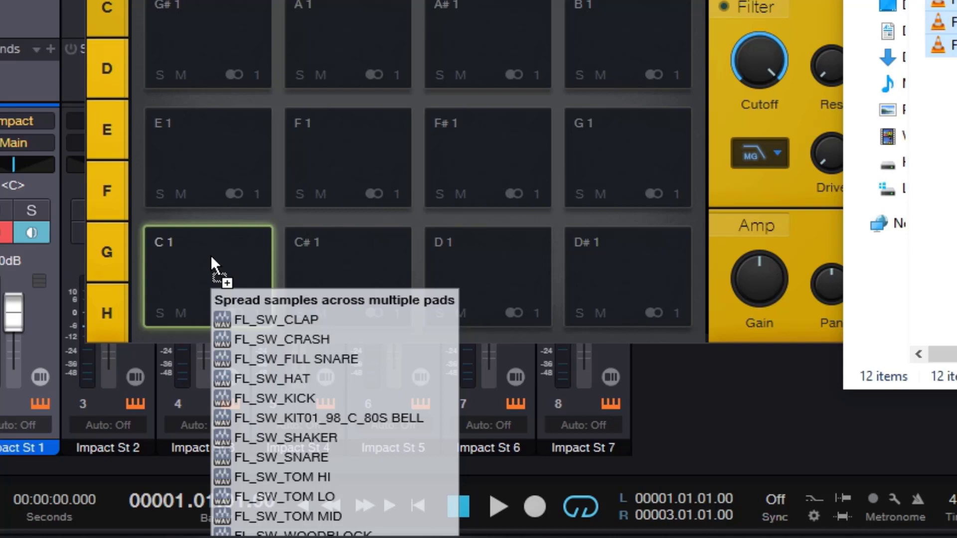
drag(210, 256, 210, 256)
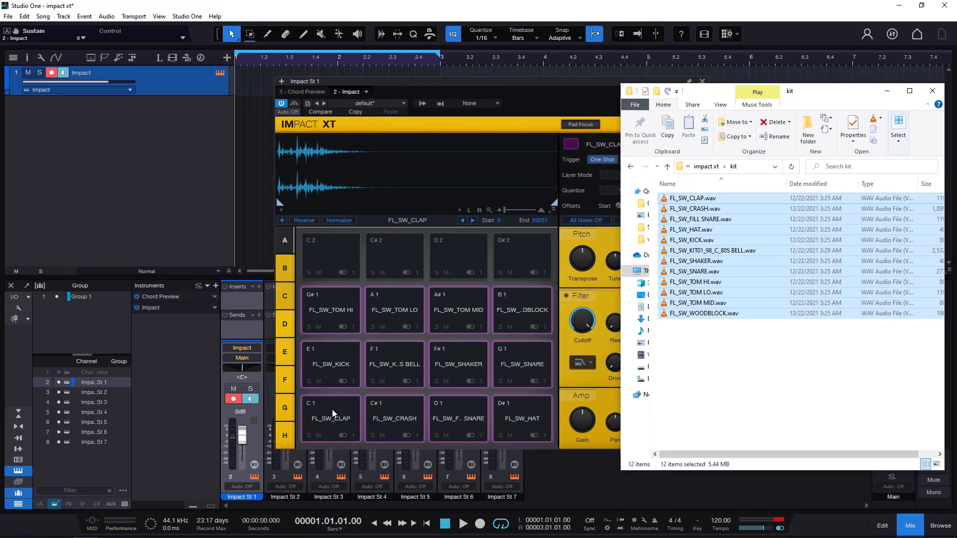
- Audition the FL_SW_CLAP, FL_SW_CRASH and FL_SW_FILL SNARE pads
click(352, 413)
click(392, 417)
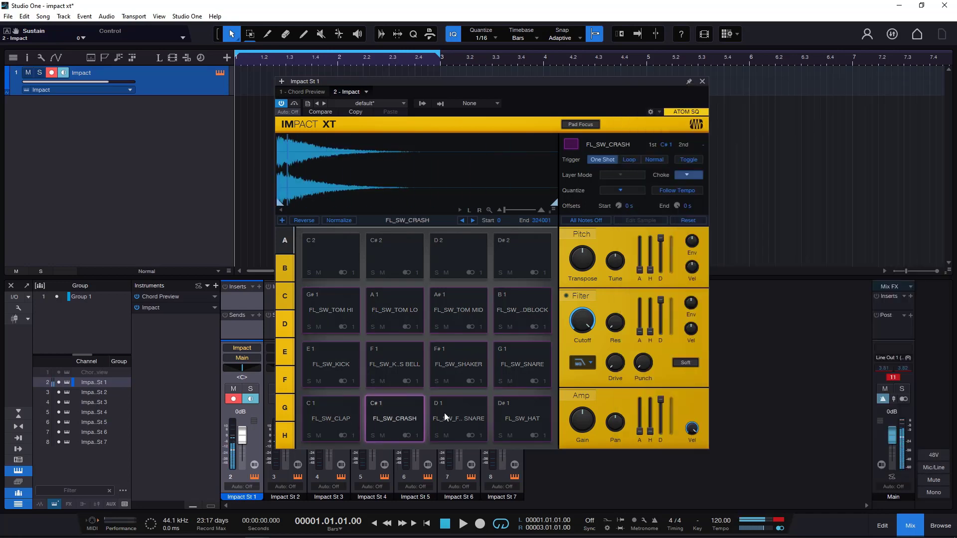
click(447, 414)
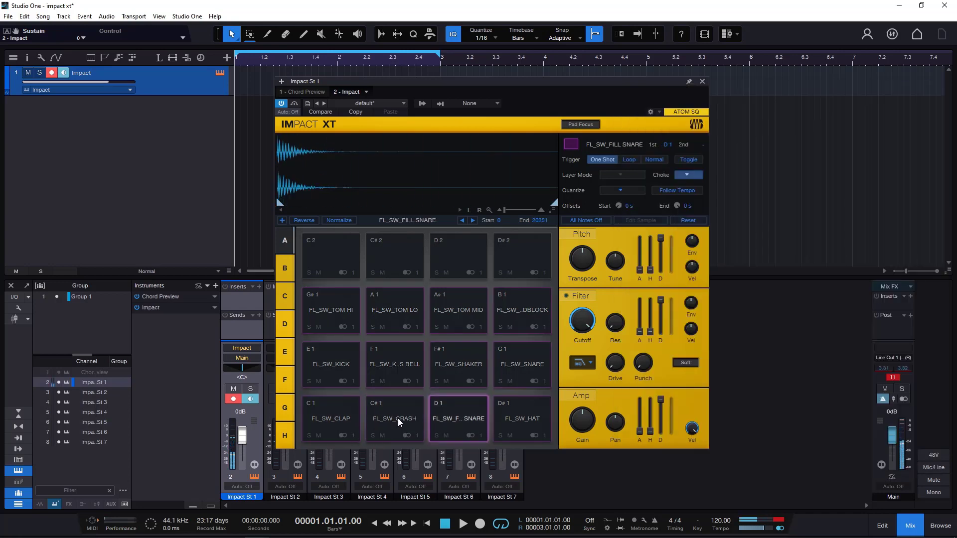
- Load the default preset to empty all pads
click(372, 103)
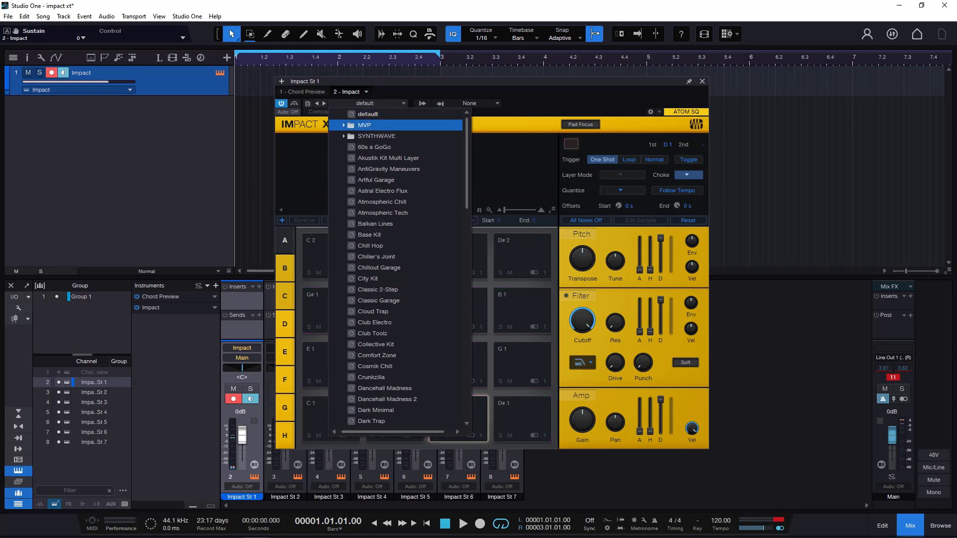
click(369, 115)
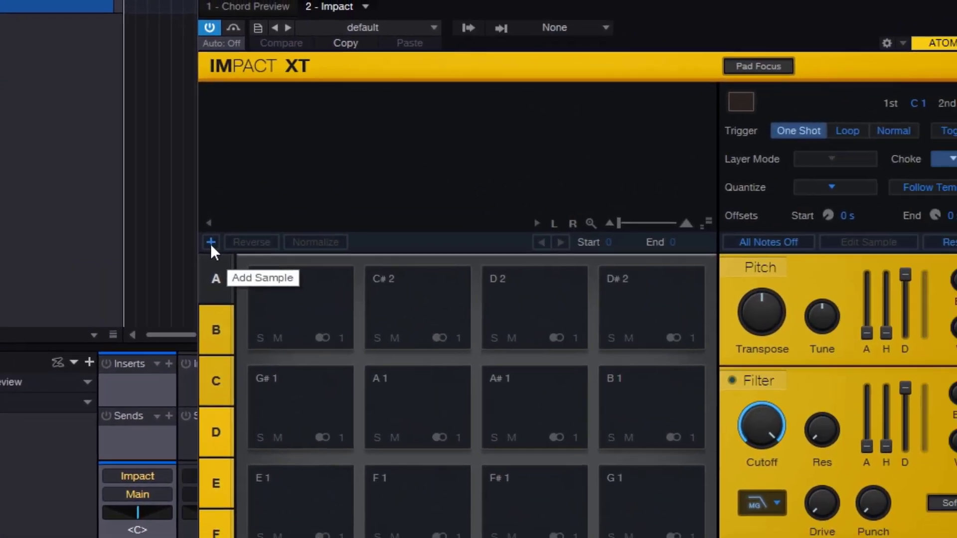
- Open the file dialog for loading a sample onto pad C 1
click(225, 246)
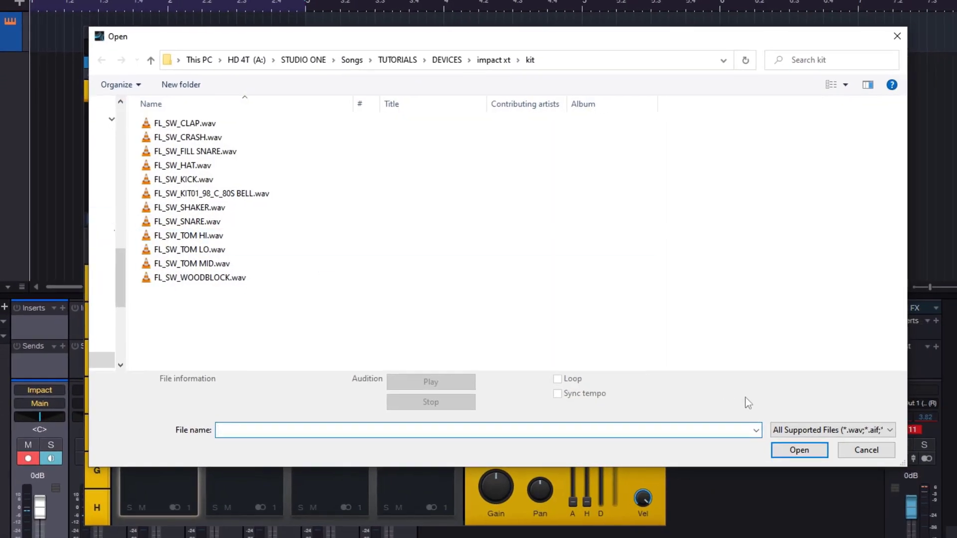
click(858, 451)
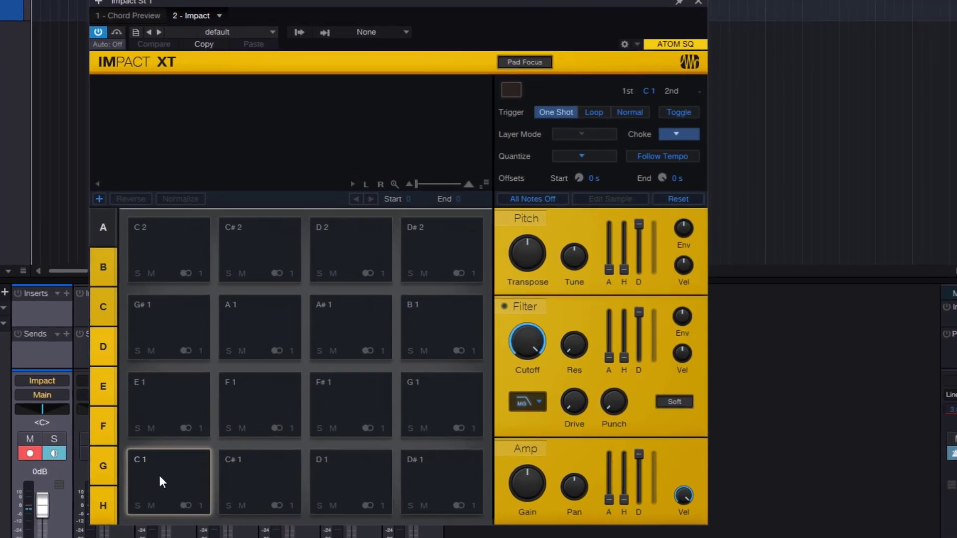
right_click(151, 480)
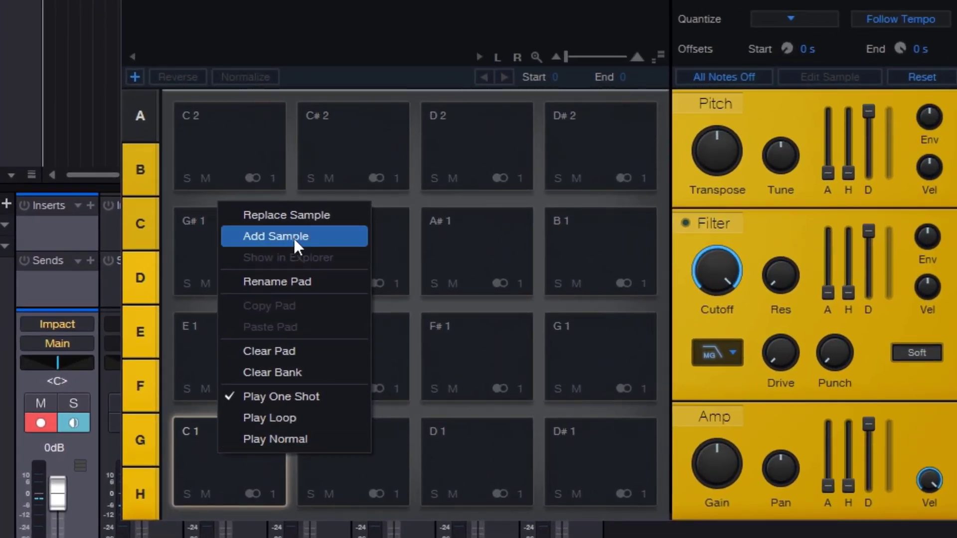
click(294, 237)
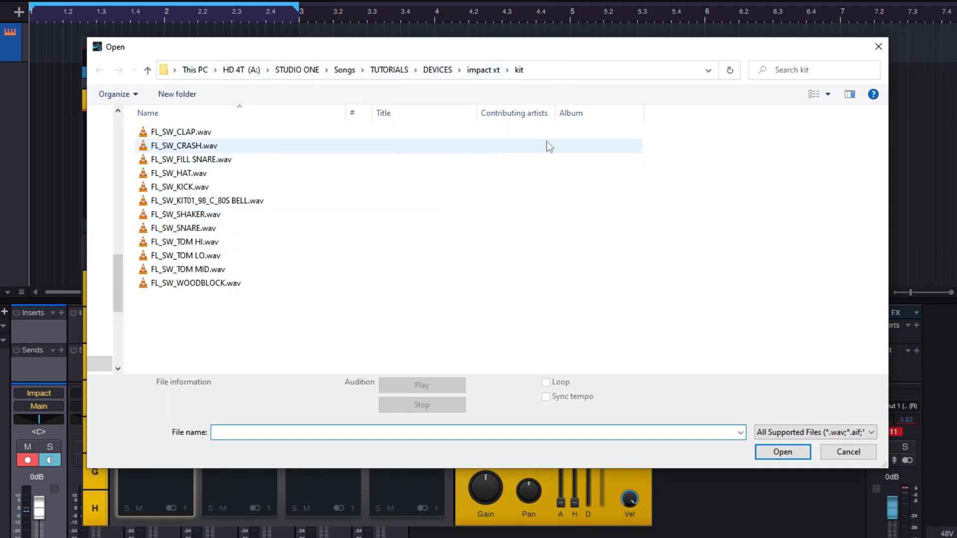
- Audition the clap, snare, kick, mid tom and woodblock files in the file dialog, with Loop and Sync tempo enabled
click(199, 133)
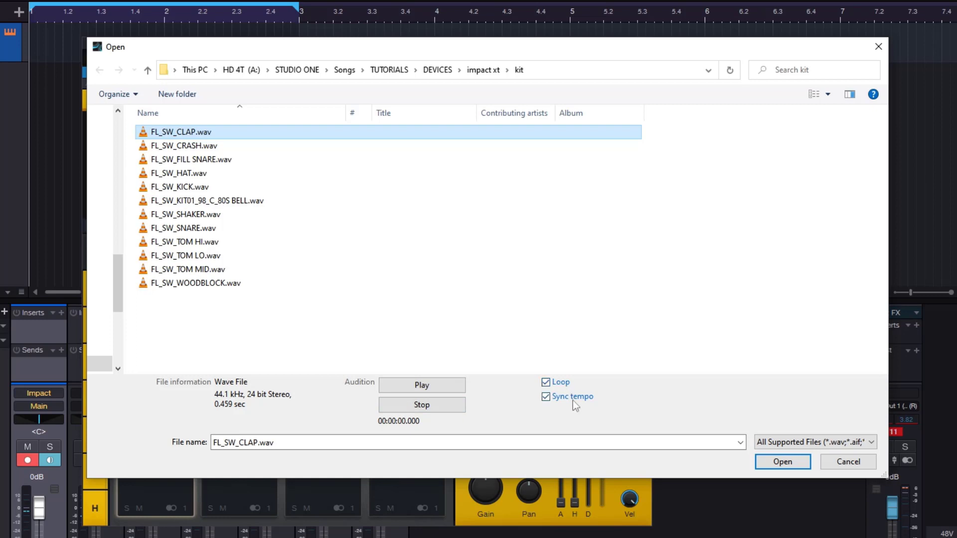
click(441, 386)
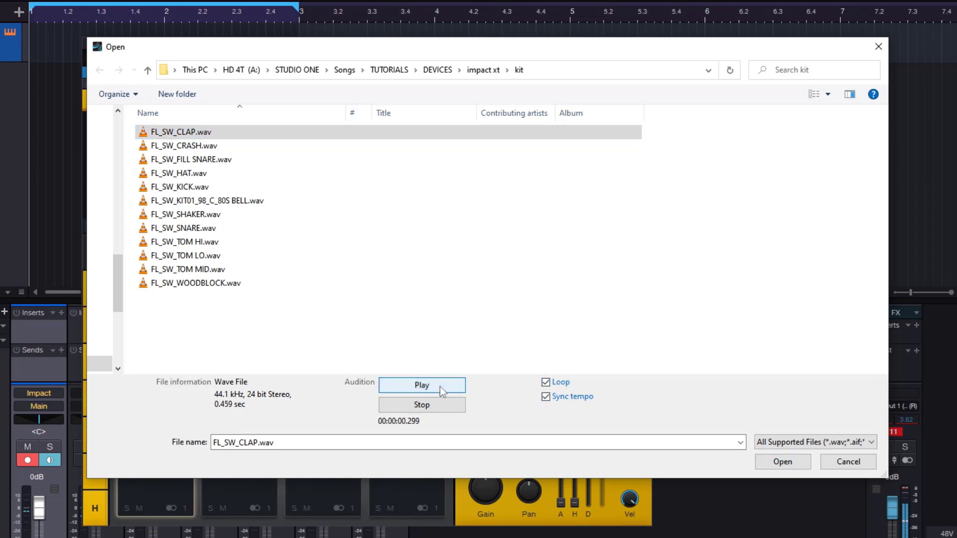
click(219, 227)
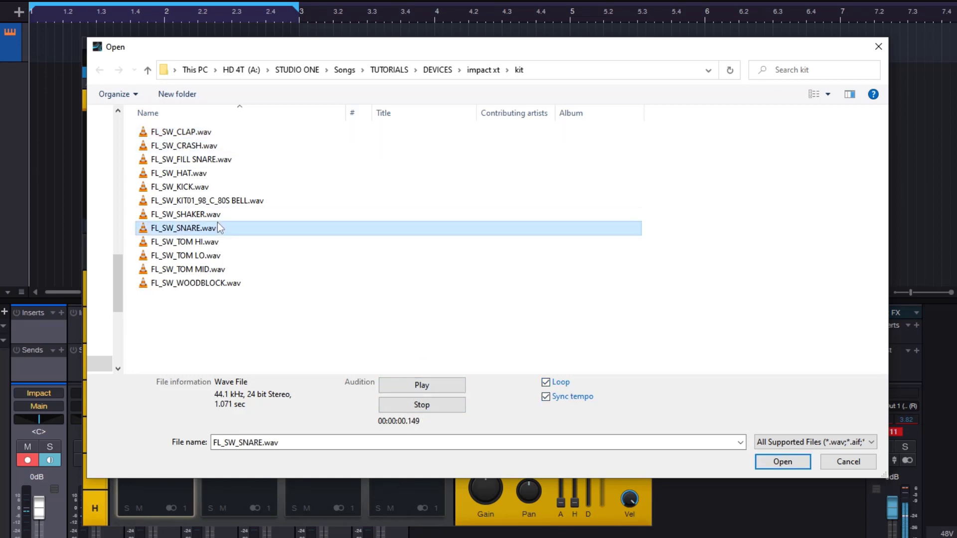
click(256, 187)
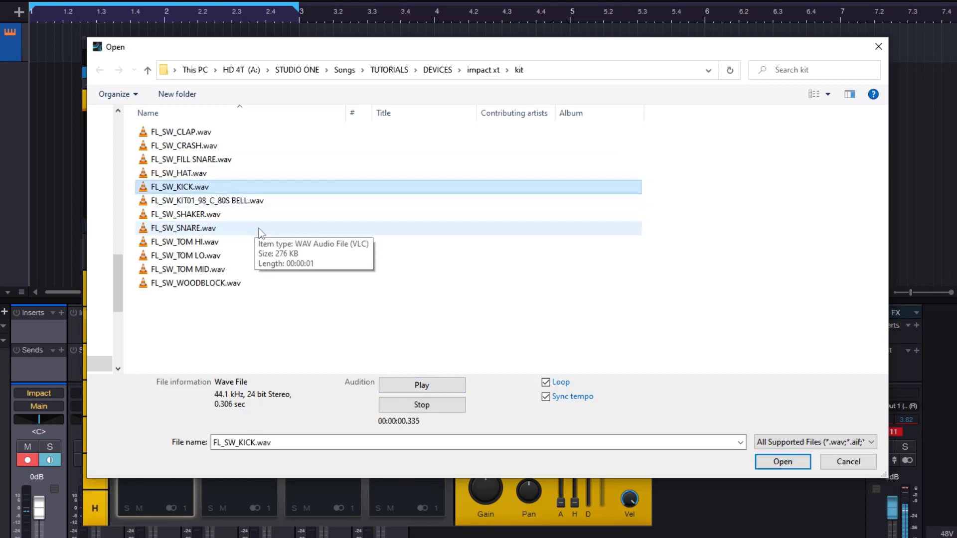
click(224, 269)
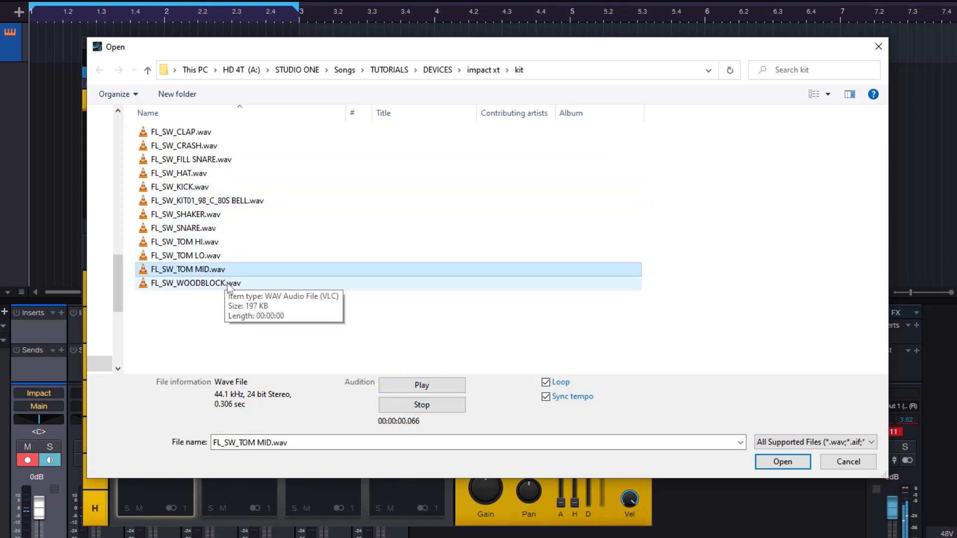
click(229, 284)
- Load FL_SW_CLAP.wav onto pad C 1 and play the pad
click(199, 133)
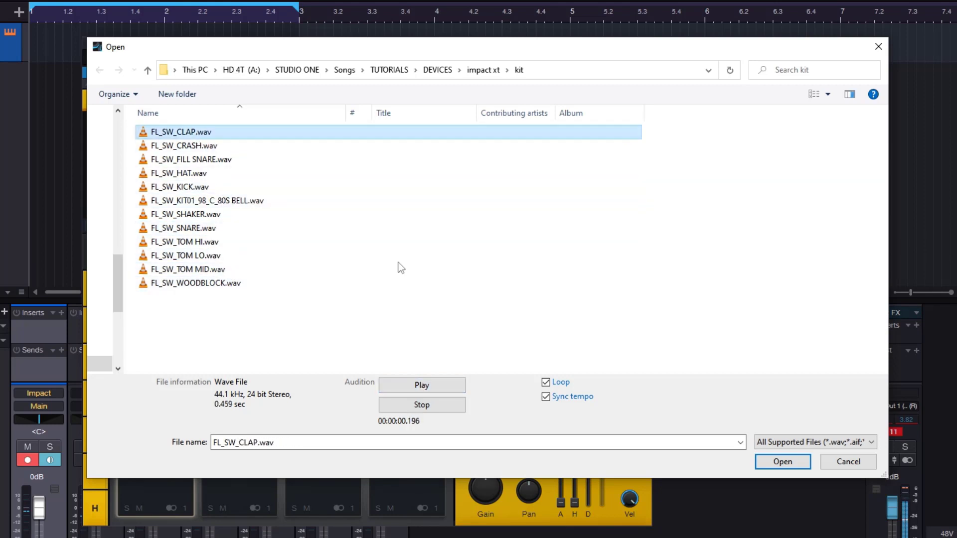
click(779, 463)
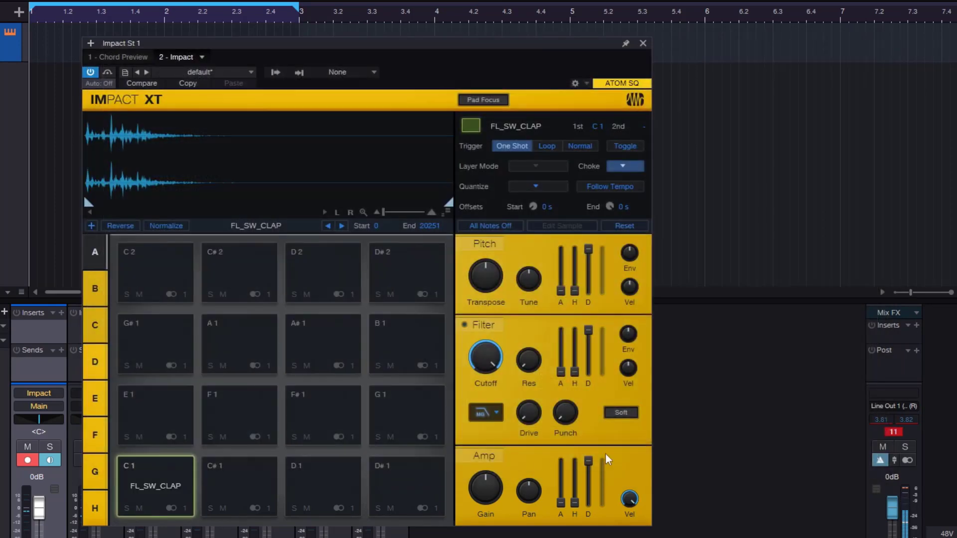
click(168, 477)
click(164, 477)
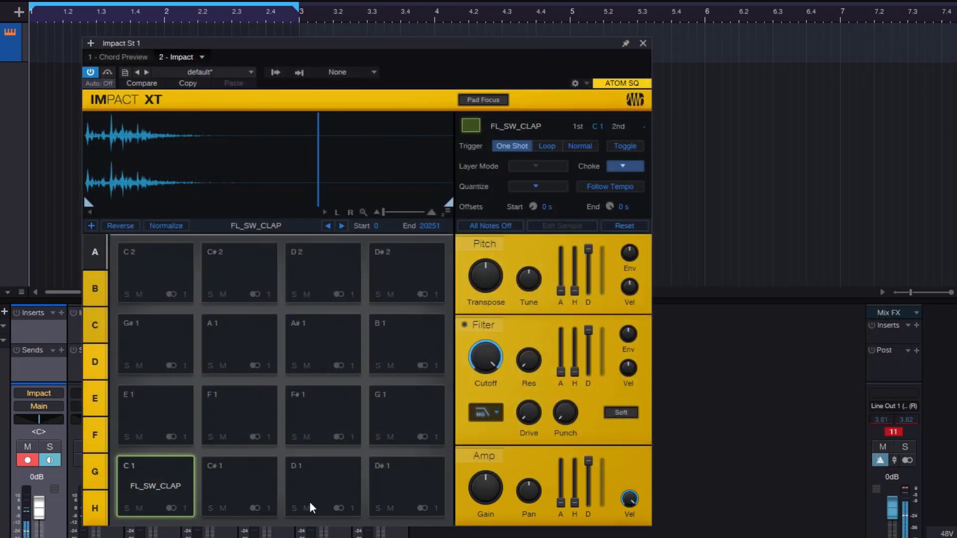
- Clear pad C 1 and return to the default preset
right_click(163, 484)
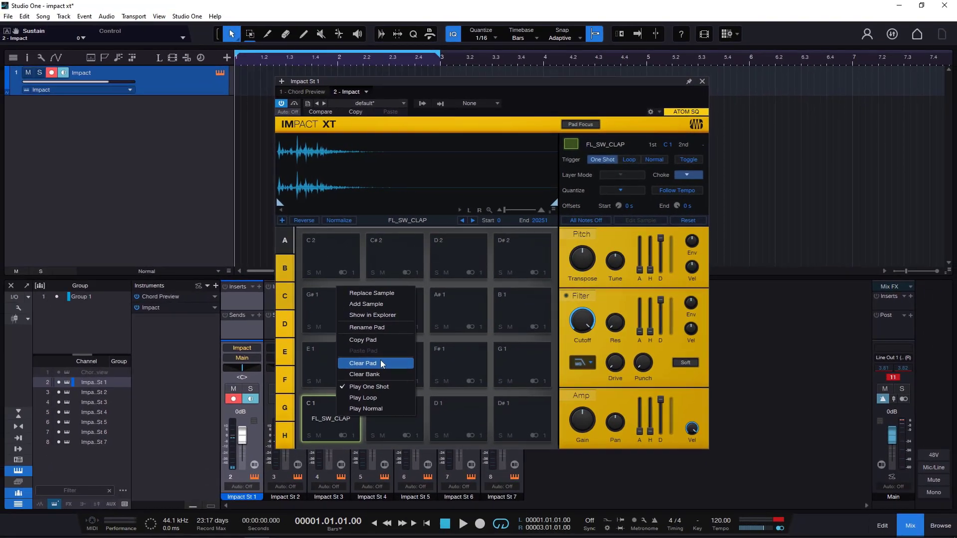
click(381, 364)
click(374, 104)
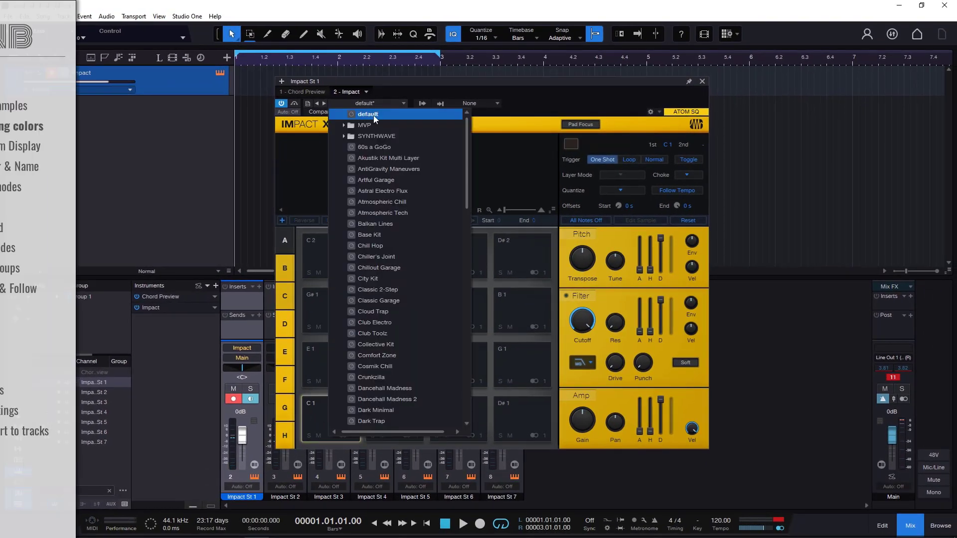
click(377, 104)
click(377, 104)
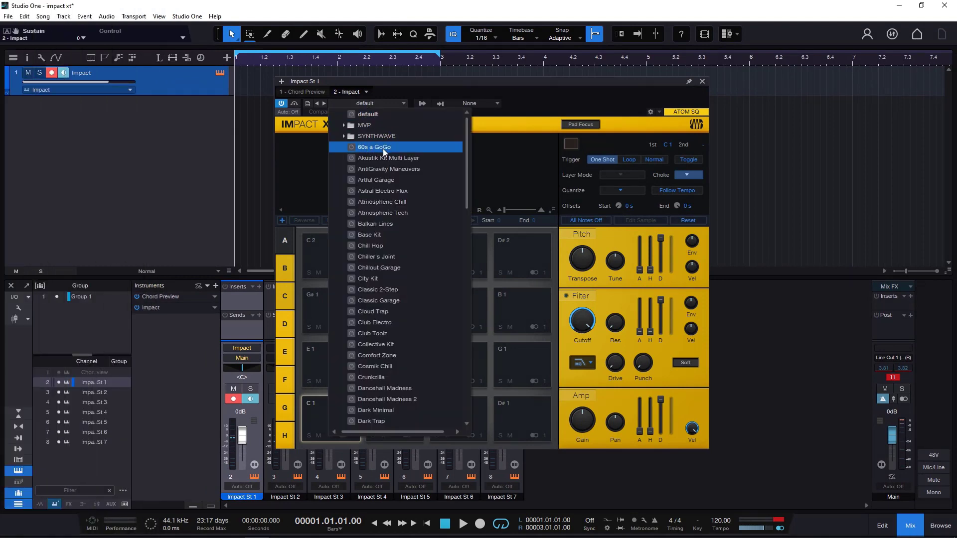
- Load the 60s a GoGo preset and audition the Bass Drum and Tamborine 2 pads
click(383, 148)
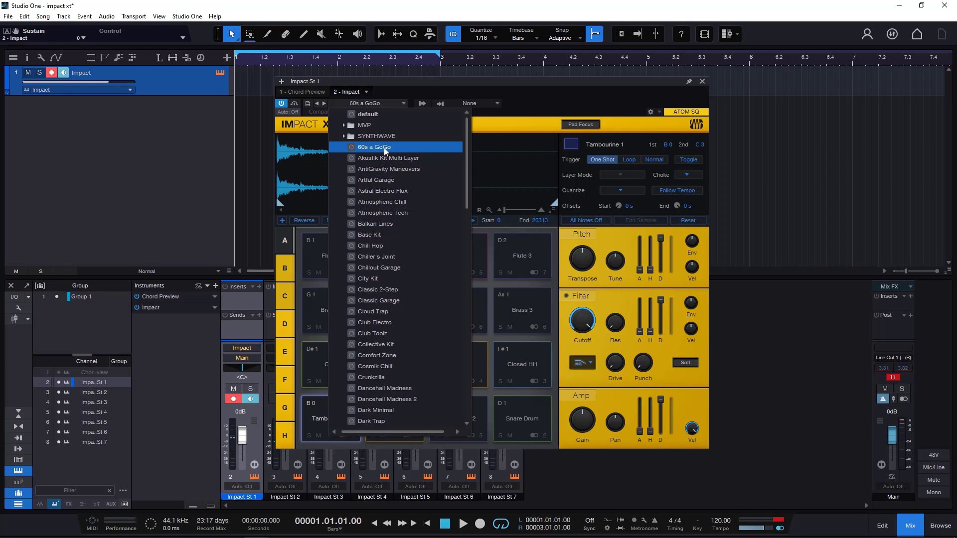
click(559, 104)
click(397, 418)
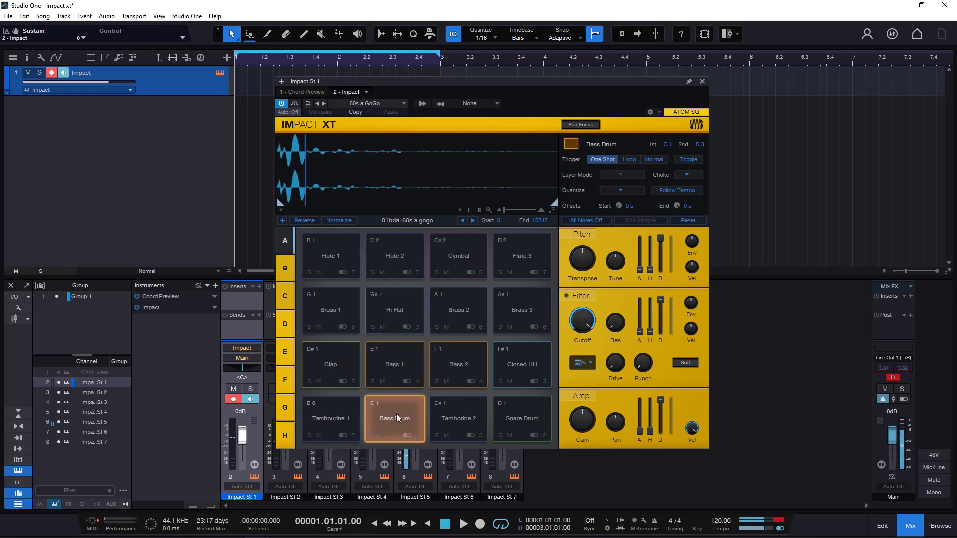
click(458, 419)
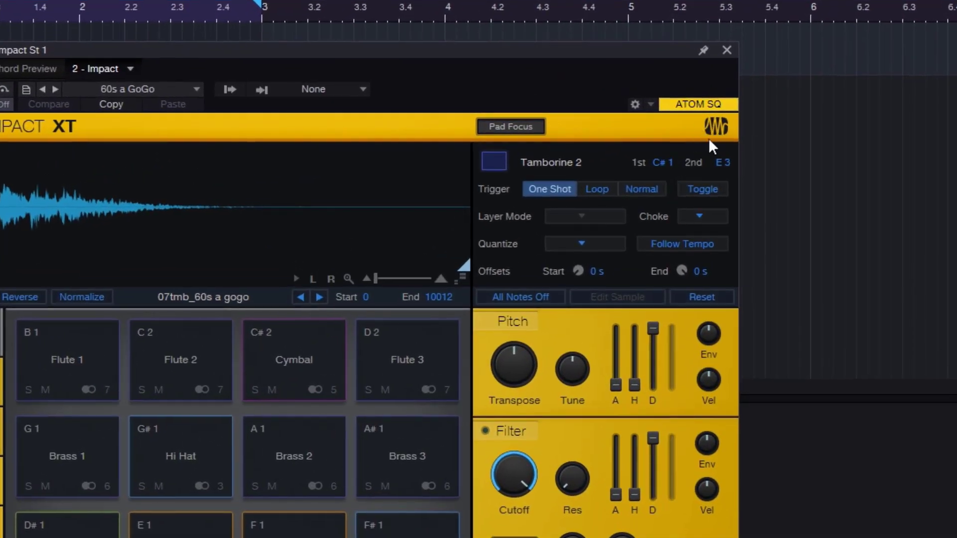
- Cycle the instrument's interface through its colour schemes, including green, red, white, blue and dark grey, back to yellow
click(710, 128)
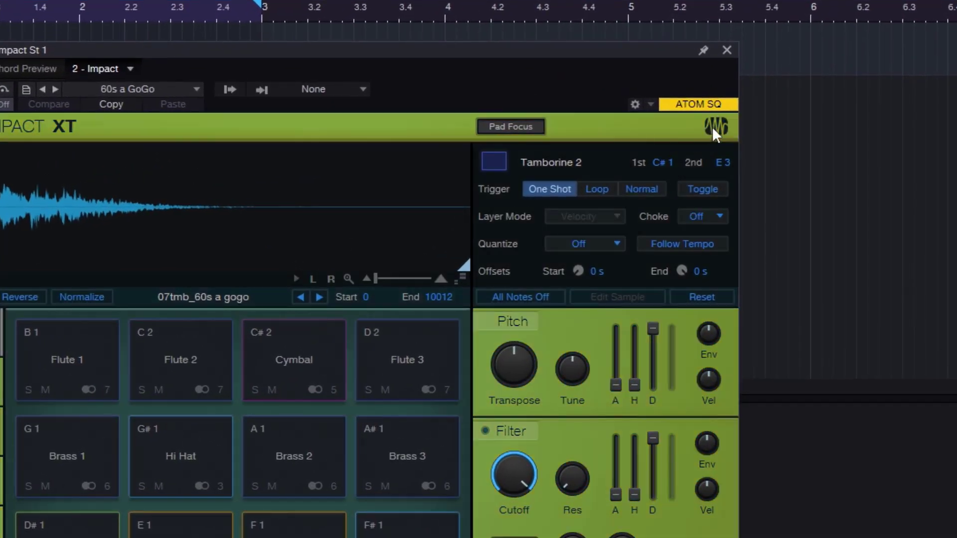
click(713, 127)
click(720, 125)
click(720, 126)
click(720, 125)
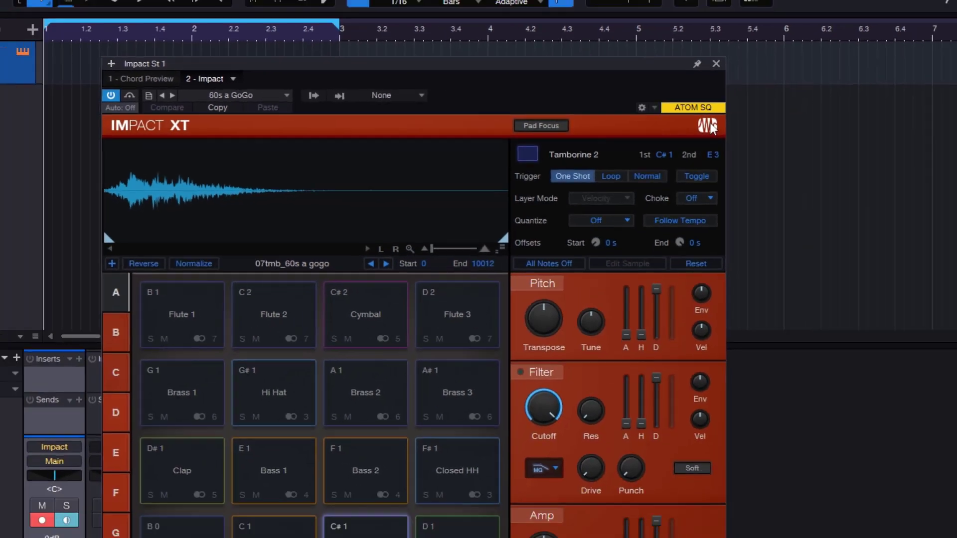
click(720, 126)
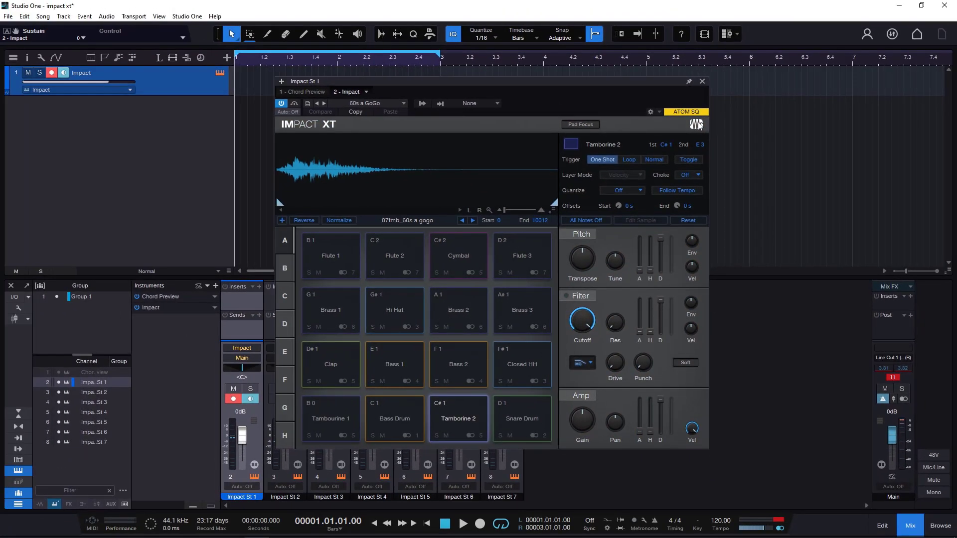
click(699, 125)
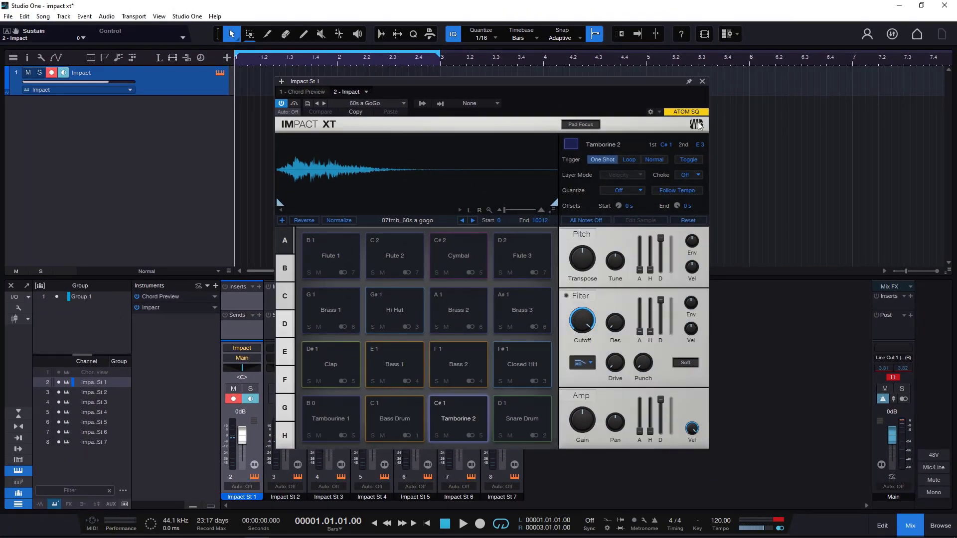
click(700, 125)
click(699, 126)
click(699, 126)
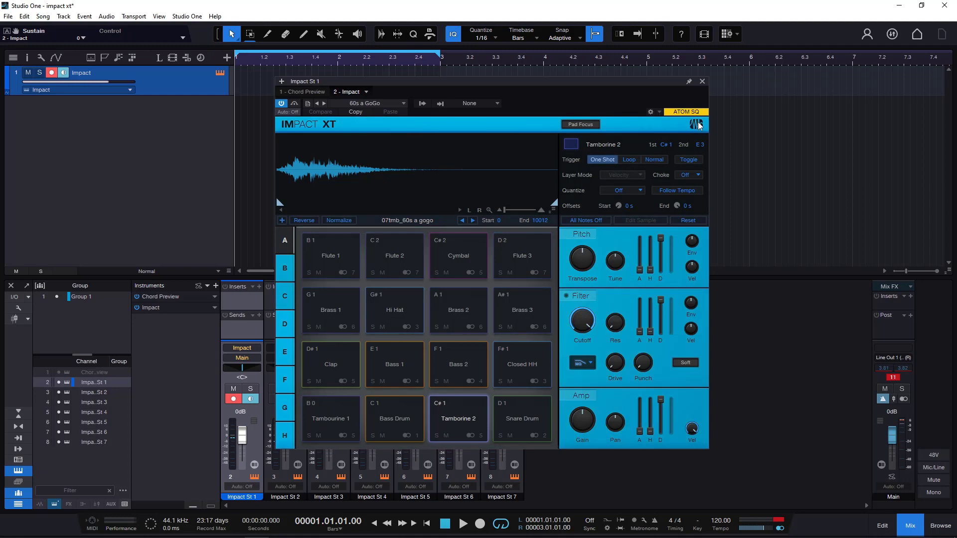
click(699, 126)
click(699, 126)
click(700, 125)
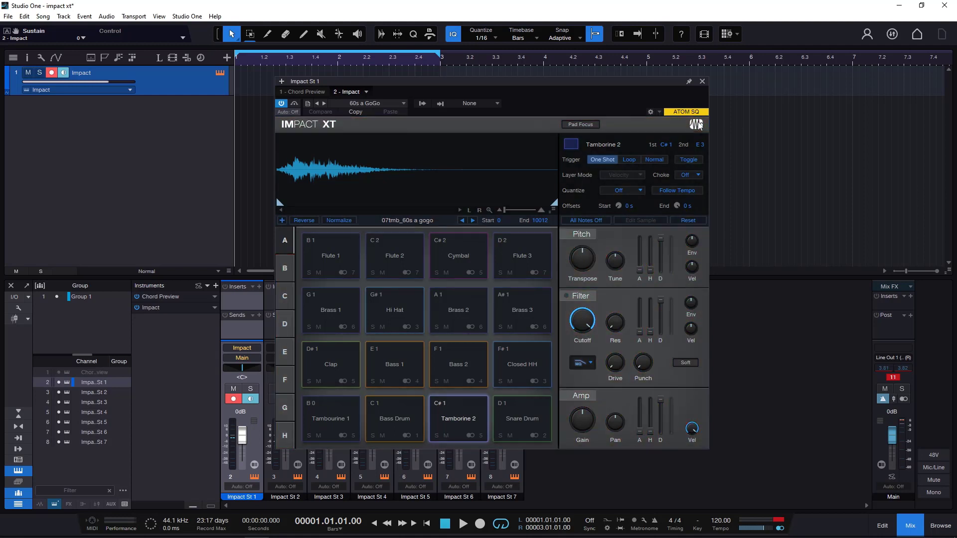
click(699, 126)
click(699, 126)
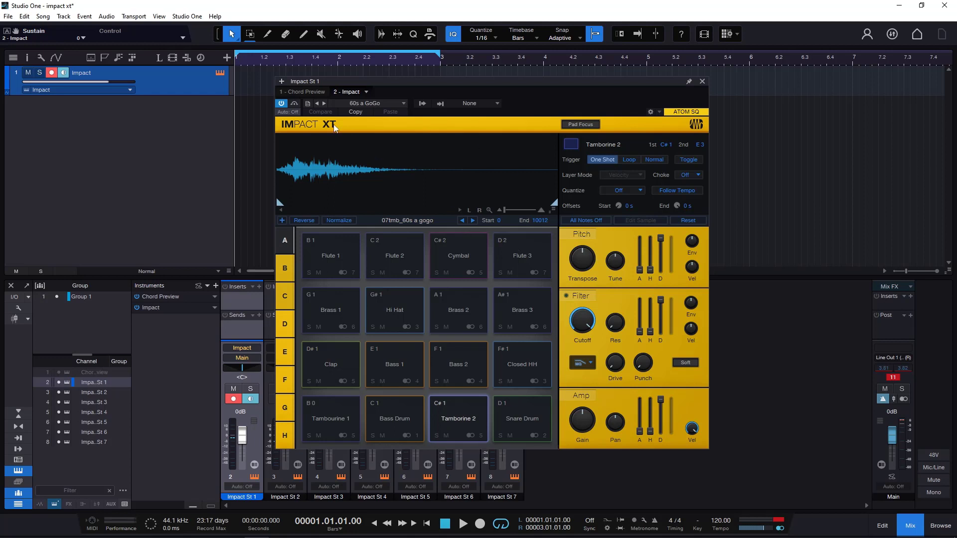
- Audition the Tambourine 1, Bass Drum and Tamborine 2 pads, finishing on Tambourine 1 to show its waveform
click(331, 417)
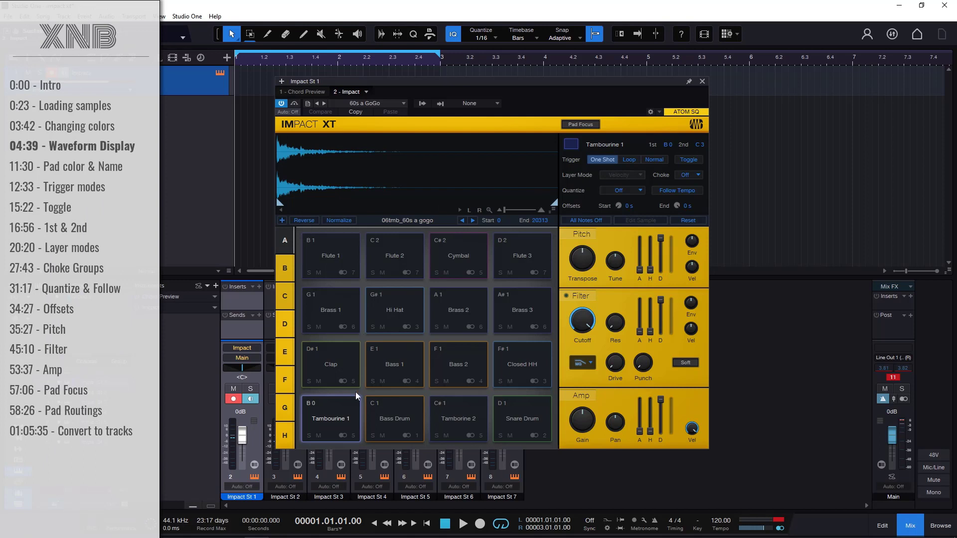
click(348, 414)
click(394, 415)
click(454, 416)
click(339, 416)
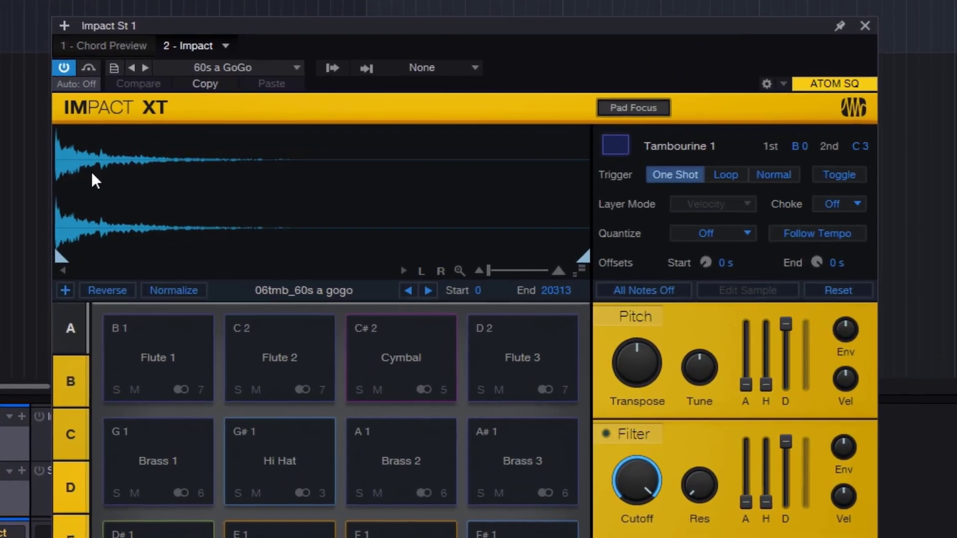
- Examine the Tambourine 1 waveform at different horizontal zoom levels and try the waveform height control
scroll(297, 162, up, 3)
scroll(88, 174, up, 3)
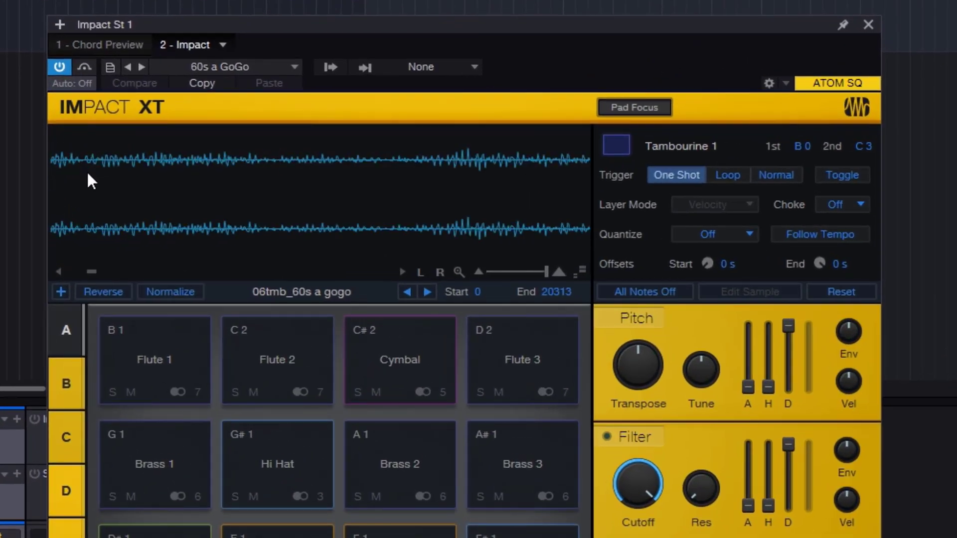
scroll(88, 175, down, 6)
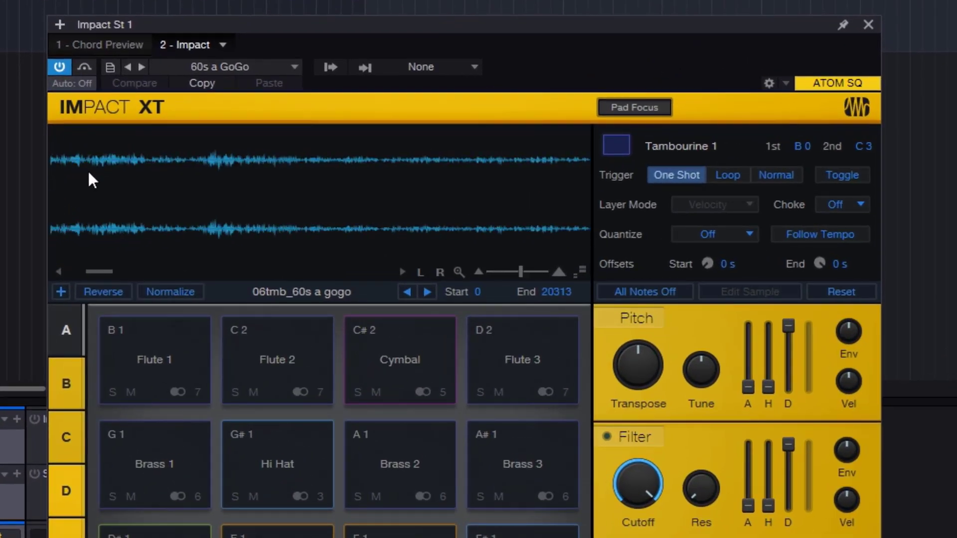
scroll(88, 169, down, 2)
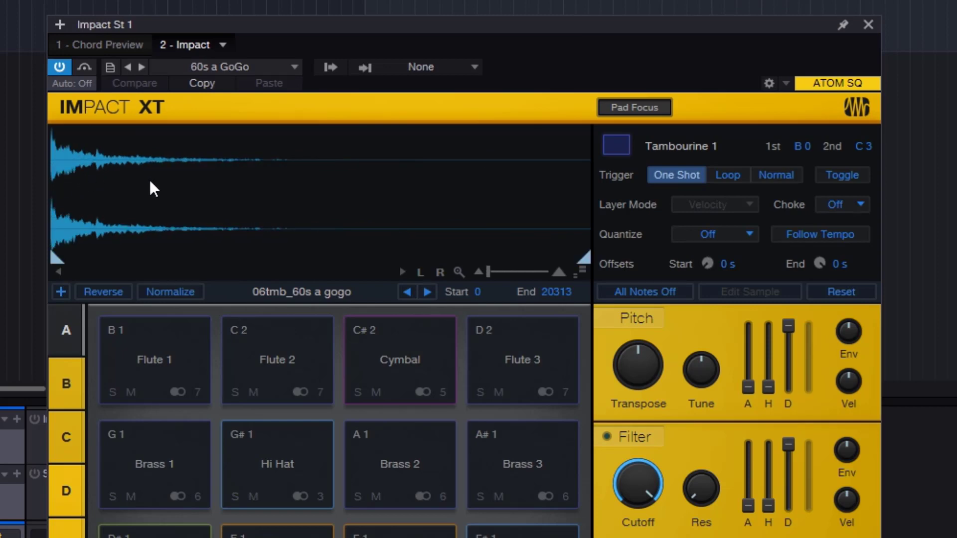
scroll(160, 207, up, 4)
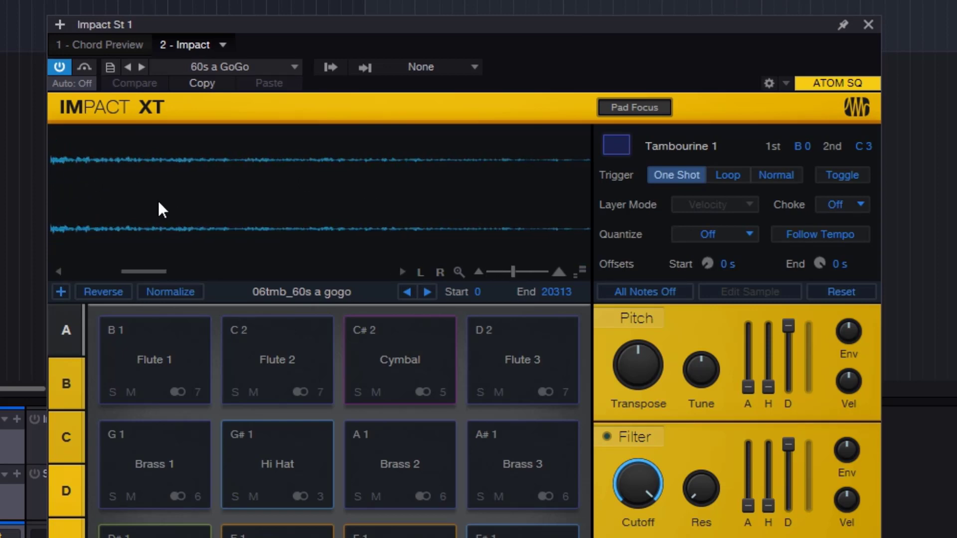
scroll(160, 207, down, 4)
drag(503, 277, 480, 281)
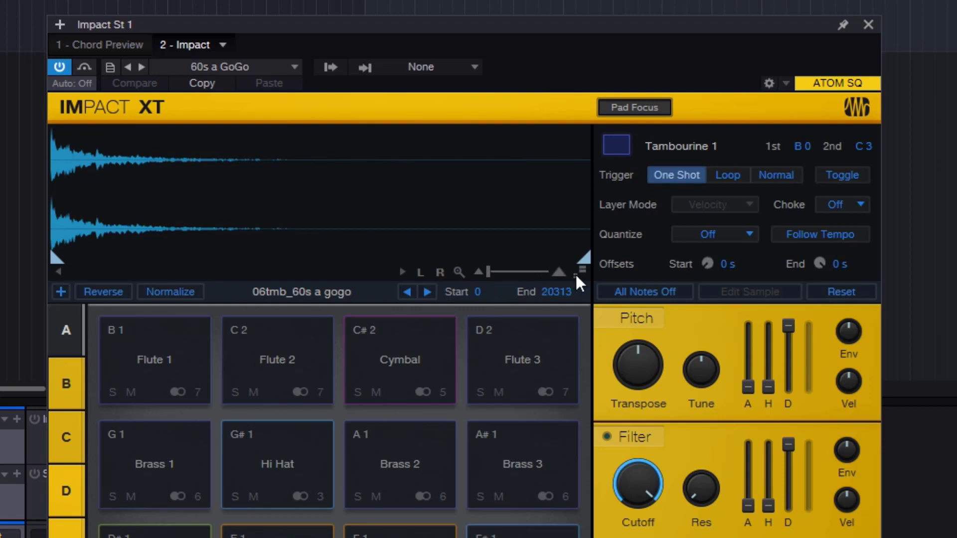
drag(578, 269, 596, 412)
- Trim the Tambourine 1 sample from both ends, ending at about its midpoint, and show the Bass Drum sample
drag(583, 259, 321, 257)
mouse_move(57, 258)
mouse_down()
mouse_move(185, 272)
mouse_move(97, 270)
mouse_up()
click(429, 293)
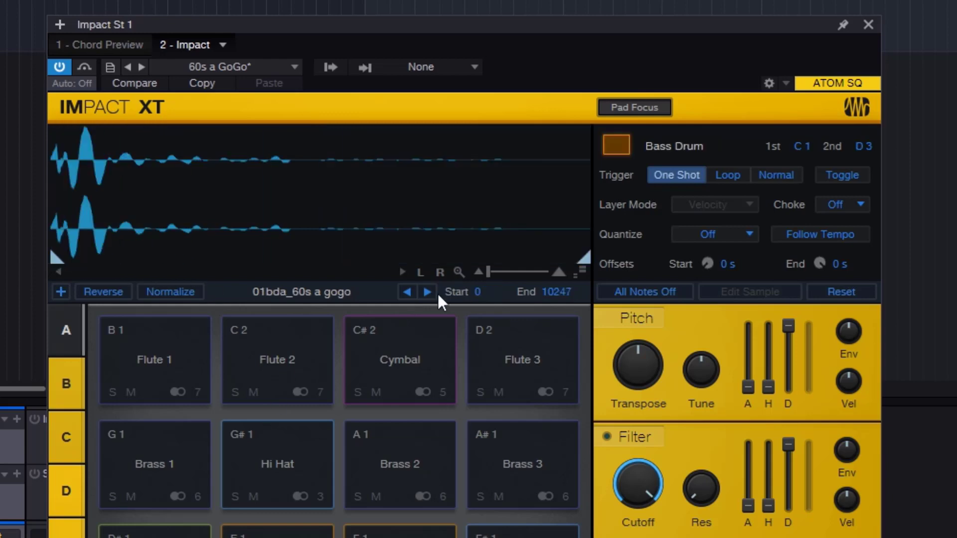
- Select the Bass 1 pad and trim its sample to start at 8373 and end at 12124
click(400, 537)
click(277, 537)
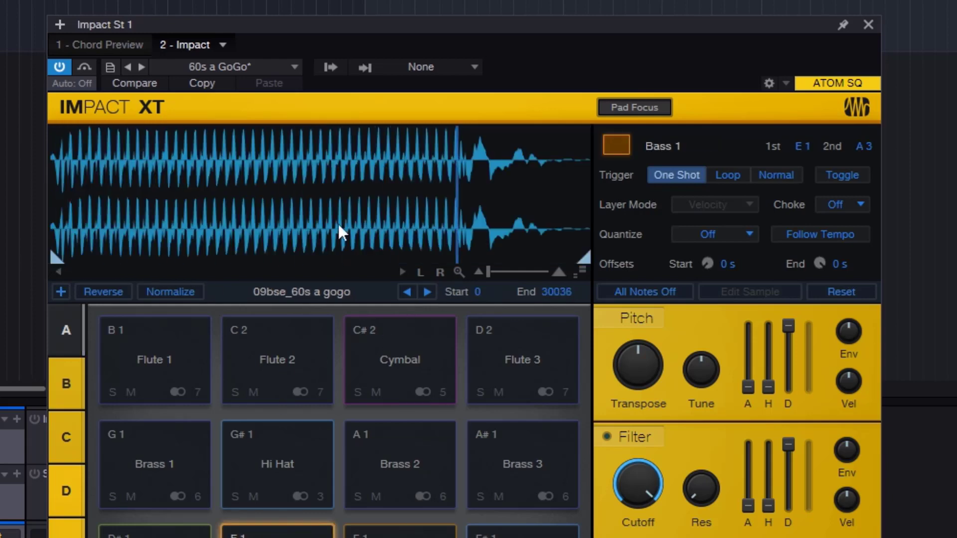
drag(59, 259, 200, 259)
drag(580, 259, 256, 258)
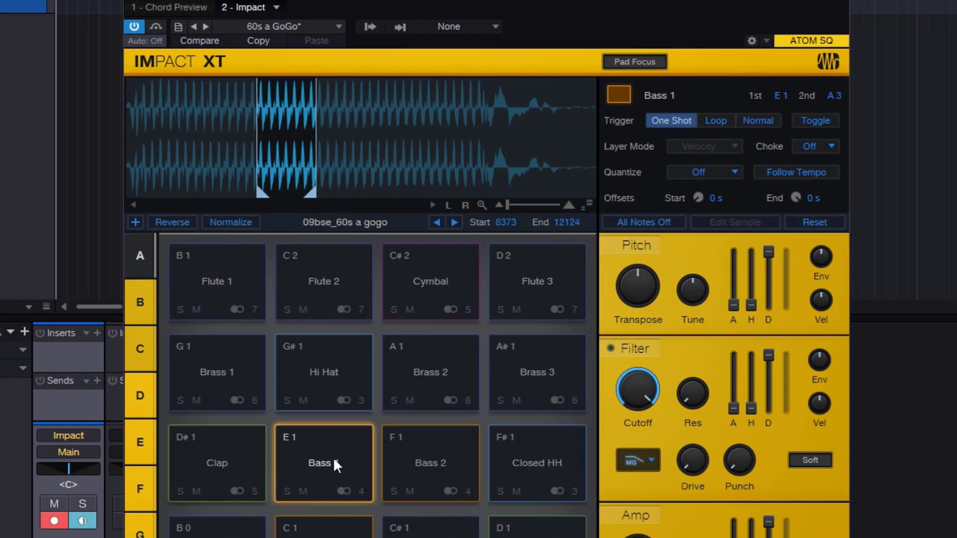
- Play the Bass 1 pad several times and inspect its trimmed waveform up close
click(334, 458)
click(334, 459)
click(334, 458)
scroll(272, 146, up, 5)
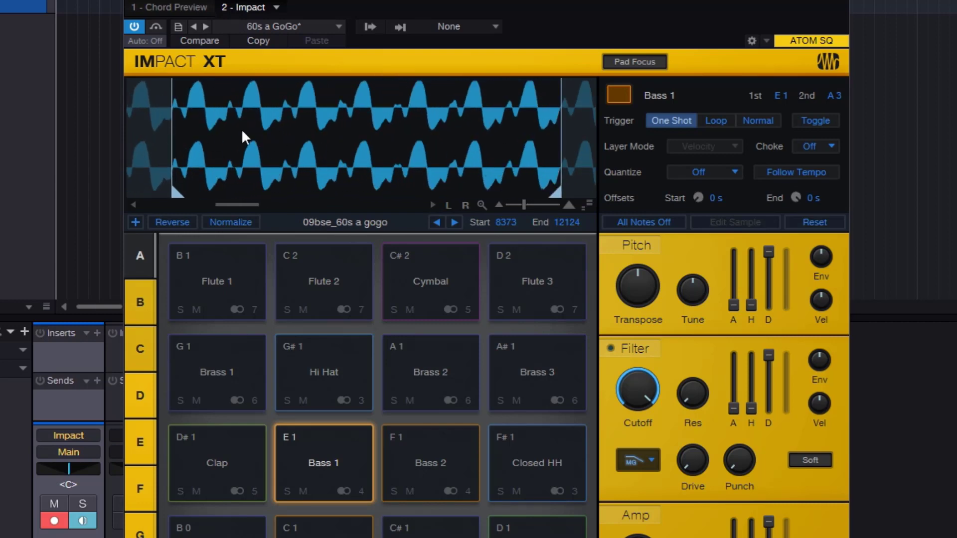
- Trim the Bass 1 sample to start at 8515 and end at 11723
mouse_move(173, 132)
mouse_down()
mouse_move(198, 136)
mouse_move(174, 144)
mouse_up()
mouse_move(179, 194)
mouse_down()
mouse_move(343, 198)
mouse_move(134, 197)
mouse_move(298, 195)
mouse_move(189, 194)
mouse_up()
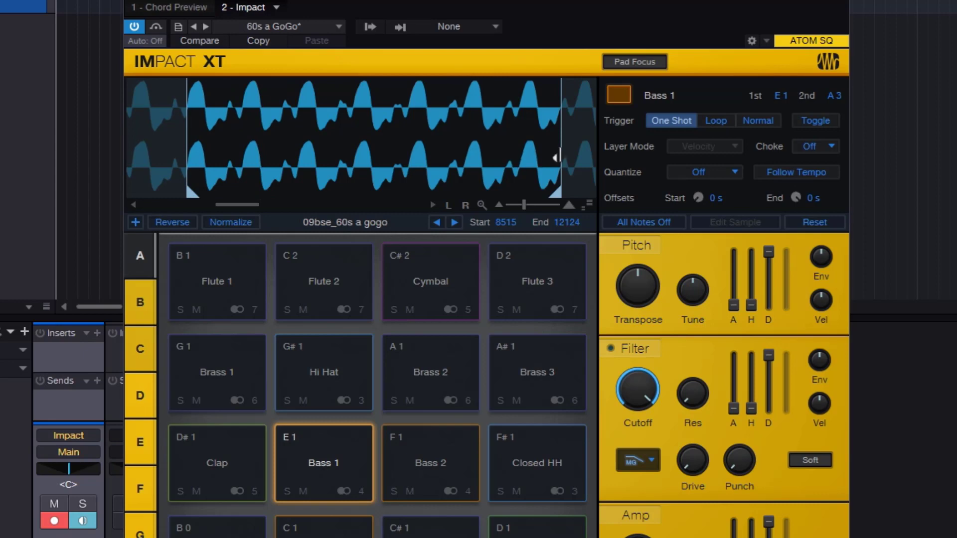
mouse_move(555, 152)
mouse_down()
mouse_move(369, 165)
mouse_move(548, 170)
mouse_move(528, 170)
mouse_up()
- Move the Bass 1 start marker between neighbouring waveform crossings at different zoom levels, ending at 8373
scroll(166, 131, up, 2)
drag(178, 135, 357, 152)
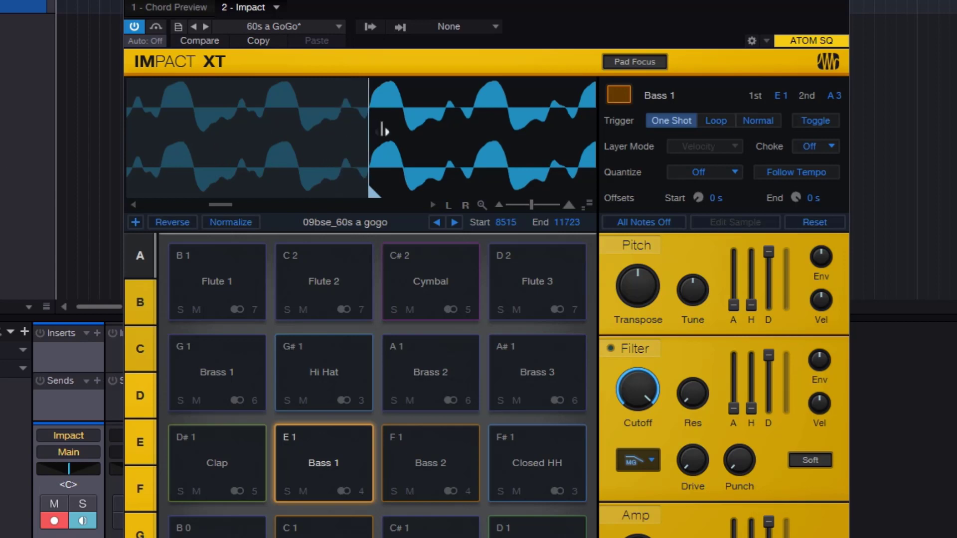
mouse_move(387, 133)
mouse_down()
mouse_move(143, 136)
mouse_move(413, 147)
mouse_move(379, 134)
mouse_move(166, 141)
mouse_up()
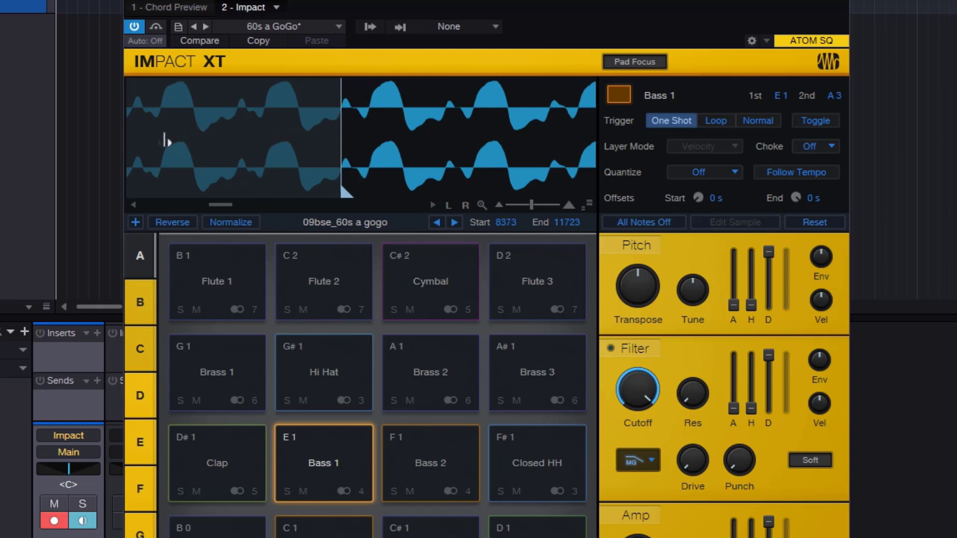
scroll(320, 137, down, 3)
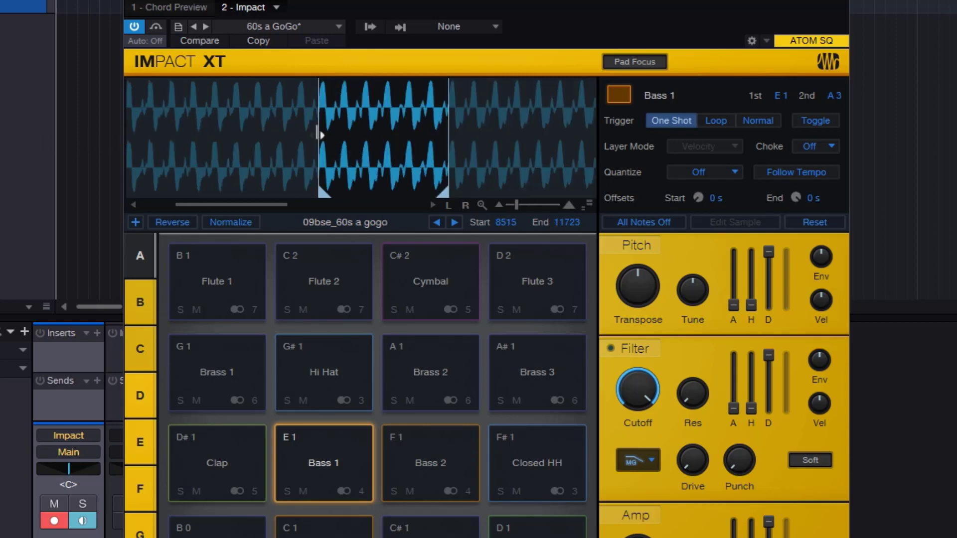
mouse_move(236, 134)
mouse_down()
mouse_move(78, 136)
mouse_move(342, 133)
mouse_move(319, 149)
mouse_up()
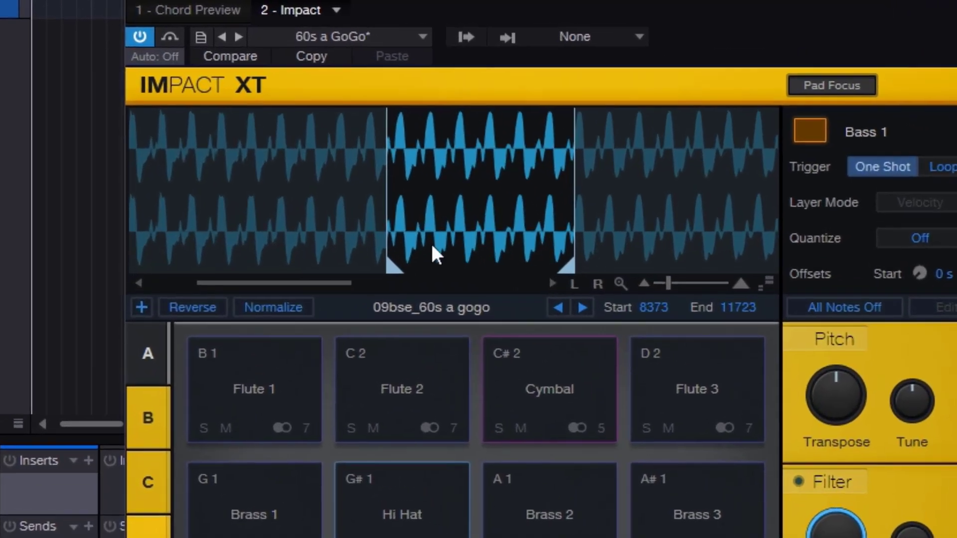
- Adjust the Bass 1 sample's numeric start value up and down, ending at 8234
scroll(302, 163, up, 6)
scroll(500, 217, up, 2)
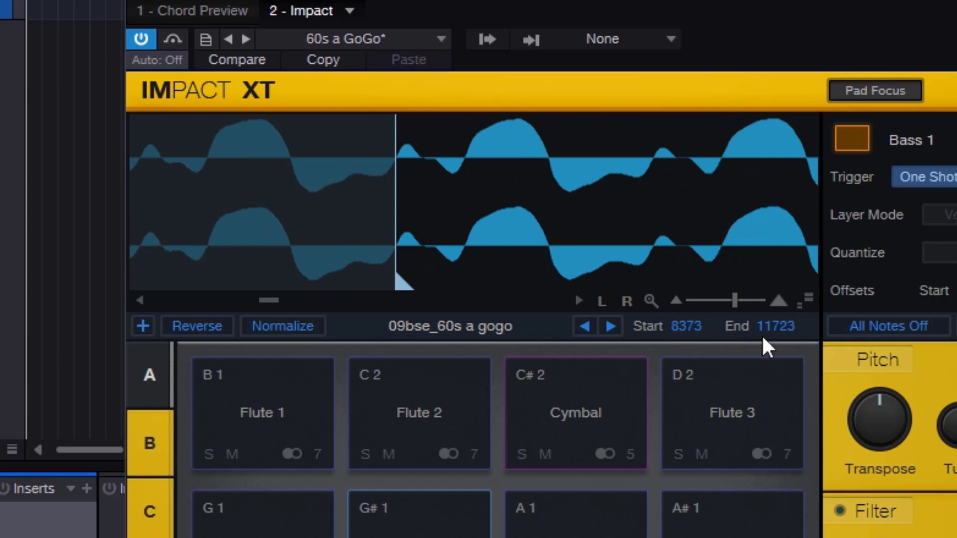
scroll(557, 223, down, 4)
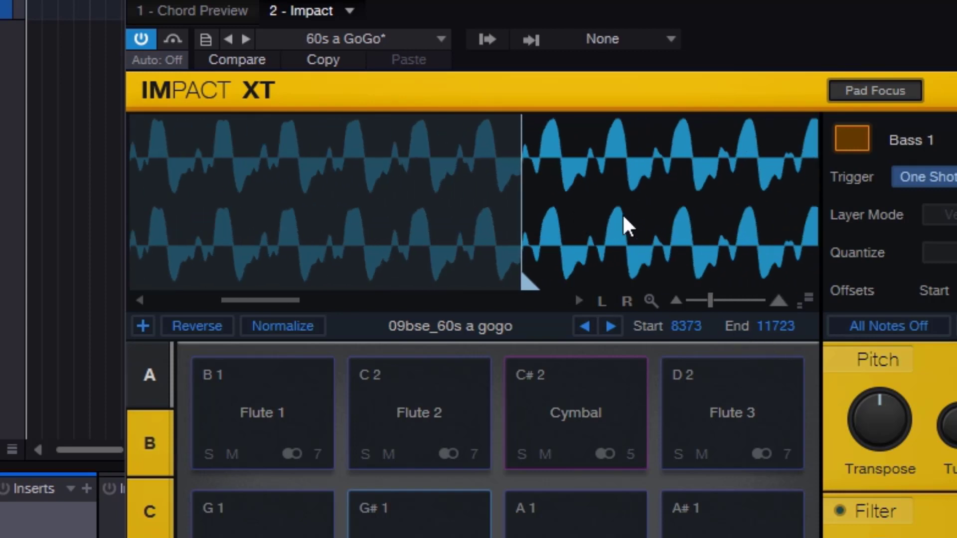
scroll(422, 216, down, 4)
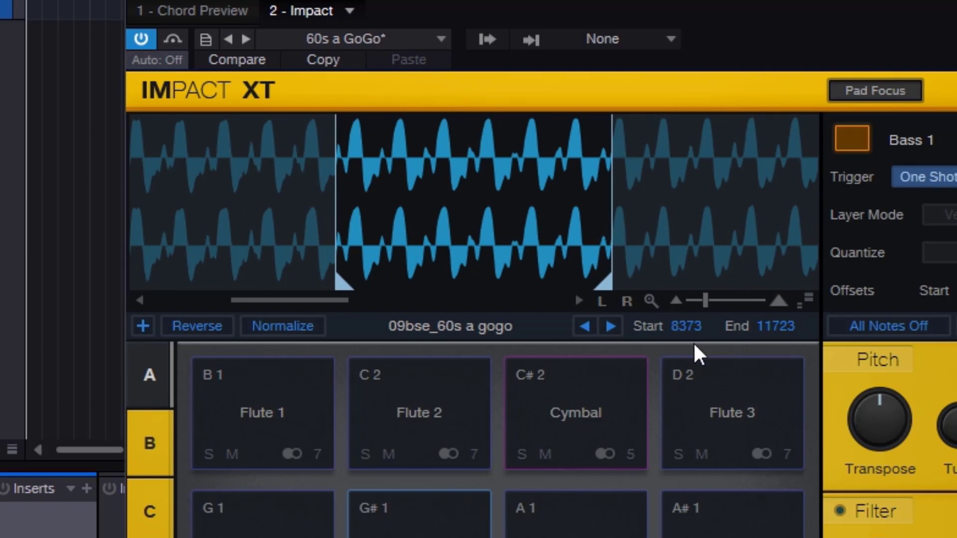
mouse_move(695, 360)
mouse_down()
mouse_move(696, 537)
mouse_move(600, 474)
mouse_up()
mouse_move(694, 346)
mouse_down()
mouse_move(698, 117)
mouse_move(710, 49)
mouse_move(718, 195)
mouse_up()
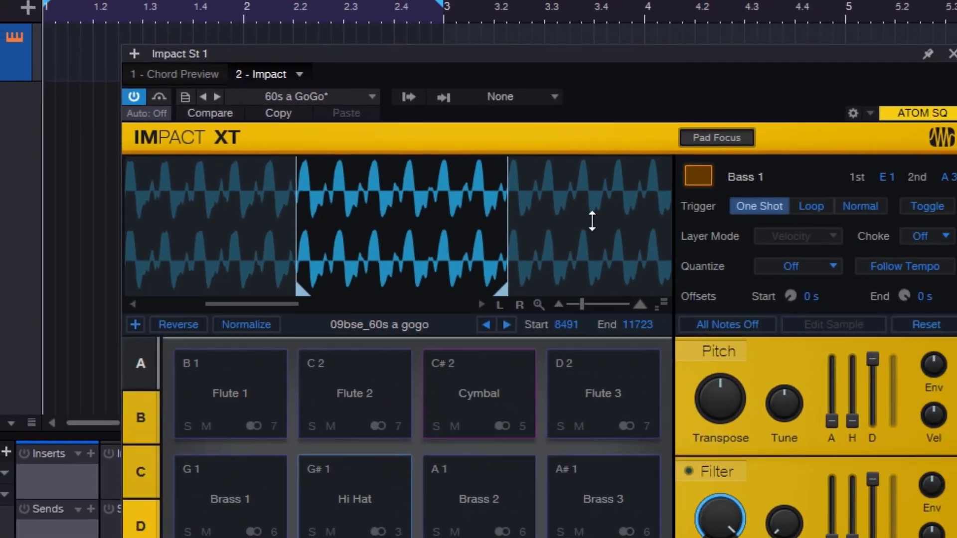
mouse_move(592, 221)
mouse_down()
mouse_move(602, 512)
mouse_move(573, 537)
mouse_move(584, 30)
mouse_move(617, 313)
mouse_move(621, 459)
mouse_move(621, 446)
mouse_up()
- Set the Bass 1 sample's start to 8354 and its end to 11721
scroll(248, 244, up, 3)
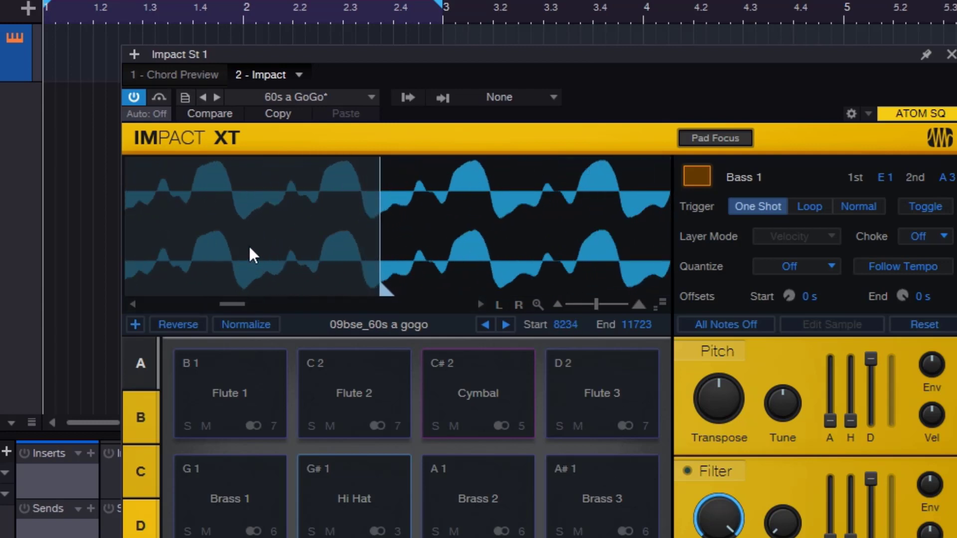
scroll(250, 250, up, 2)
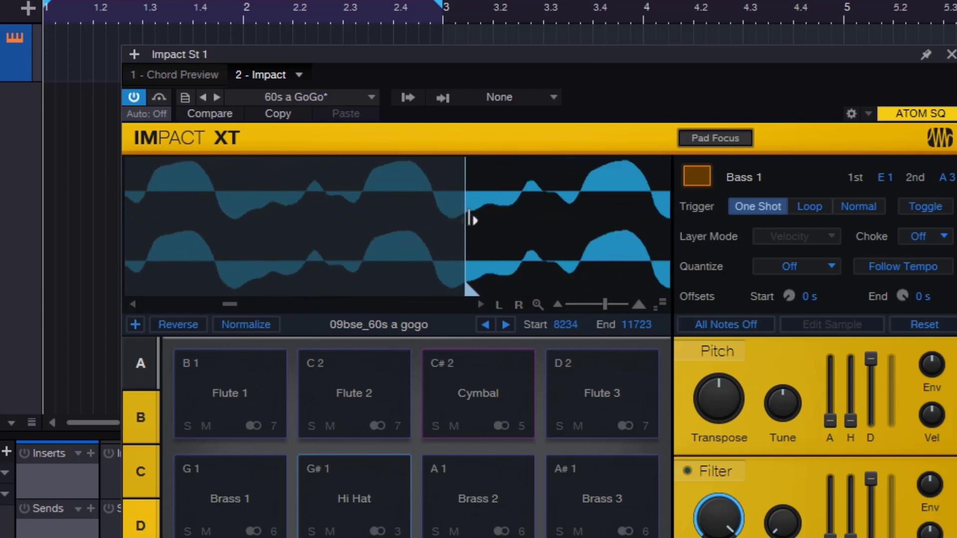
mouse_move(470, 219)
mouse_down()
mouse_move(429, 229)
mouse_move(470, 238)
mouse_up()
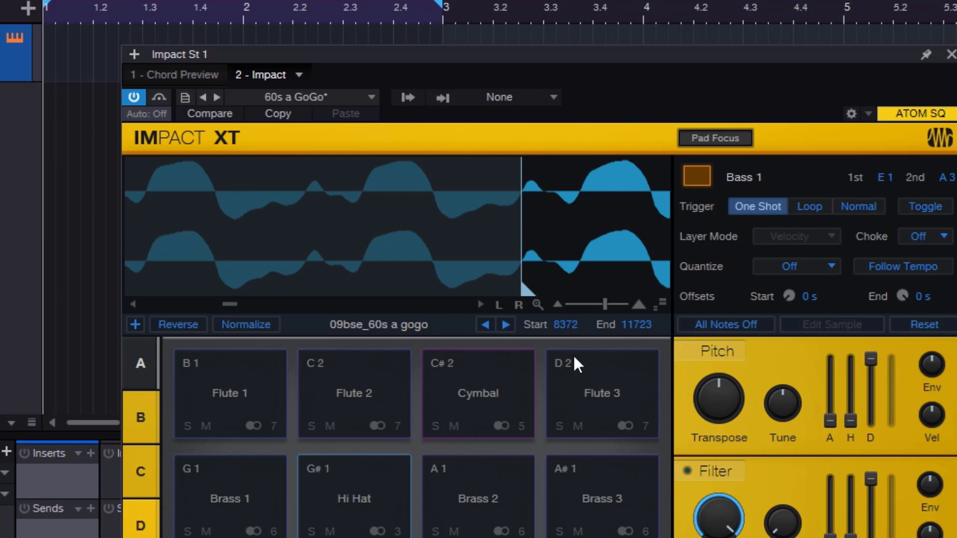
drag(574, 358, 596, 537)
drag(614, 222, 436, 255)
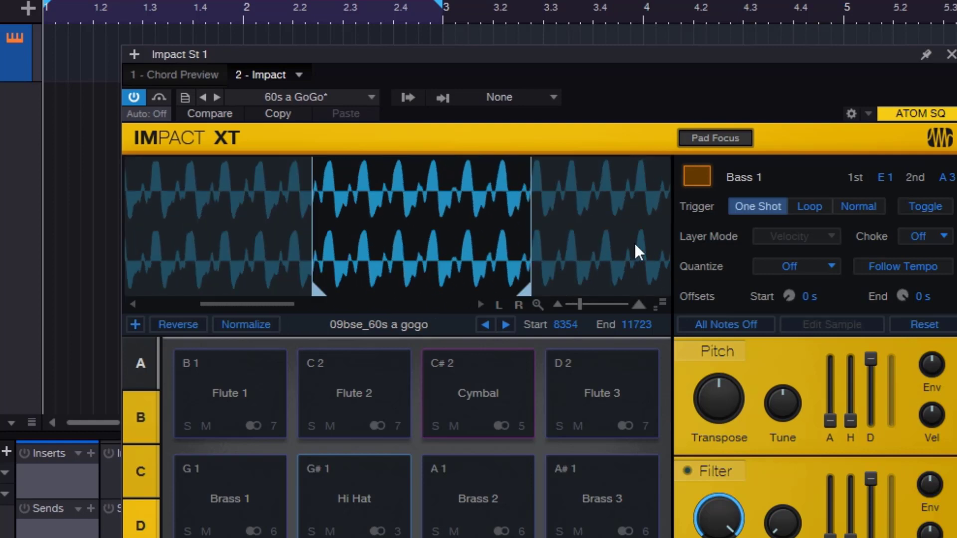
mouse_move(635, 246)
mouse_down()
mouse_move(387, 258)
mouse_move(378, 250)
mouse_move(600, 249)
mouse_move(454, 254)
mouse_move(671, 325)
mouse_move(637, 266)
mouse_move(669, 1)
mouse_move(666, 537)
mouse_move(651, 442)
mouse_move(662, 410)
mouse_up()
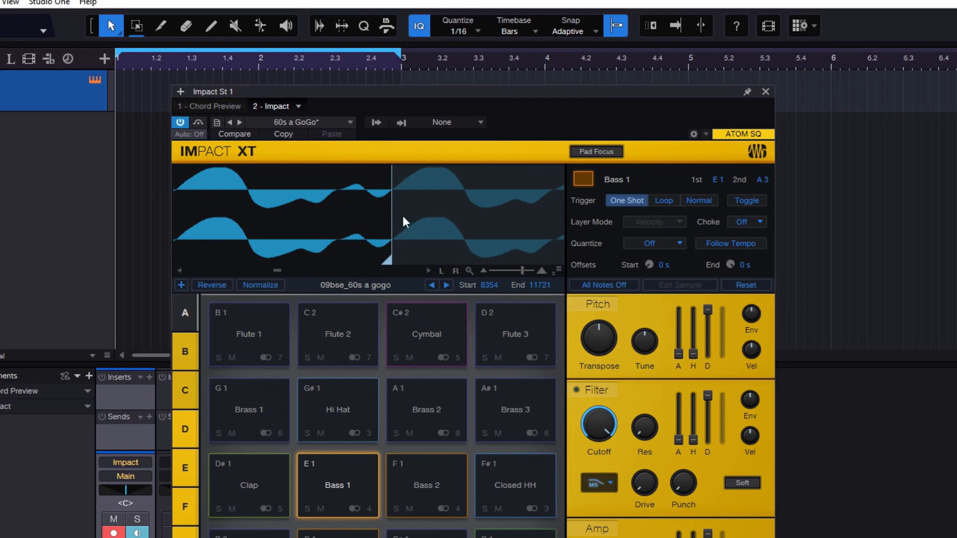
- Examine the Bass 1 waveform around both trim markers at close zoom and across the full sample
scroll(400, 217, down, 8)
scroll(318, 221, left, 2)
scroll(301, 232, up, 9)
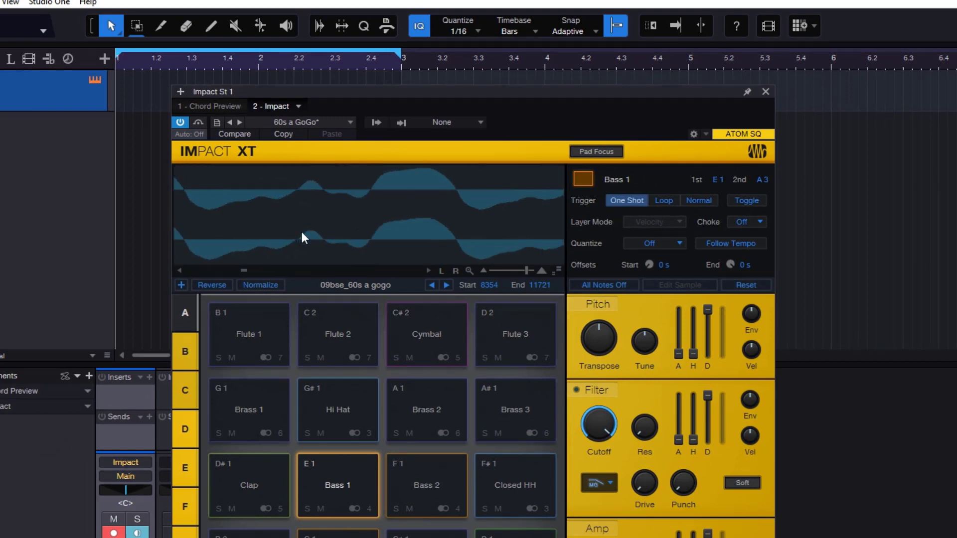
scroll(349, 228, down, 6)
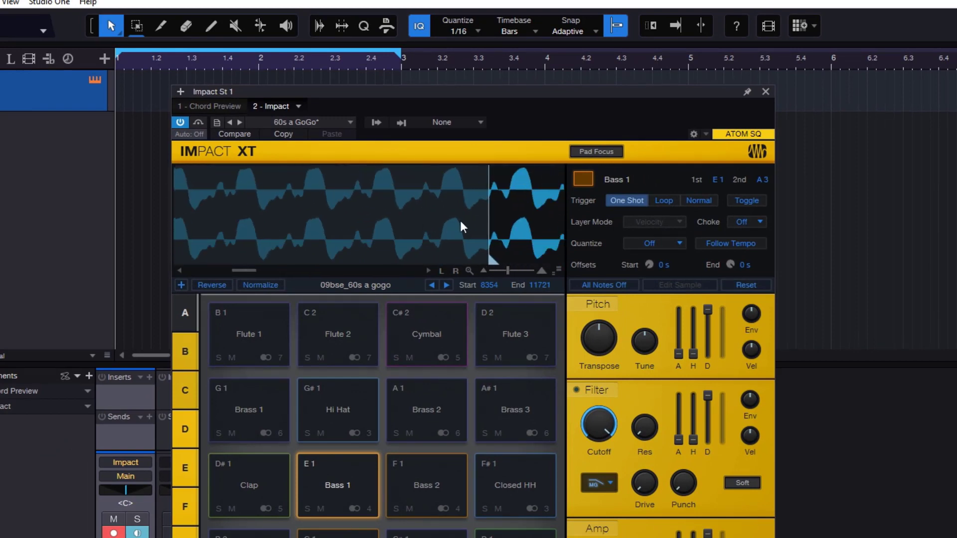
scroll(448, 223, right, 3)
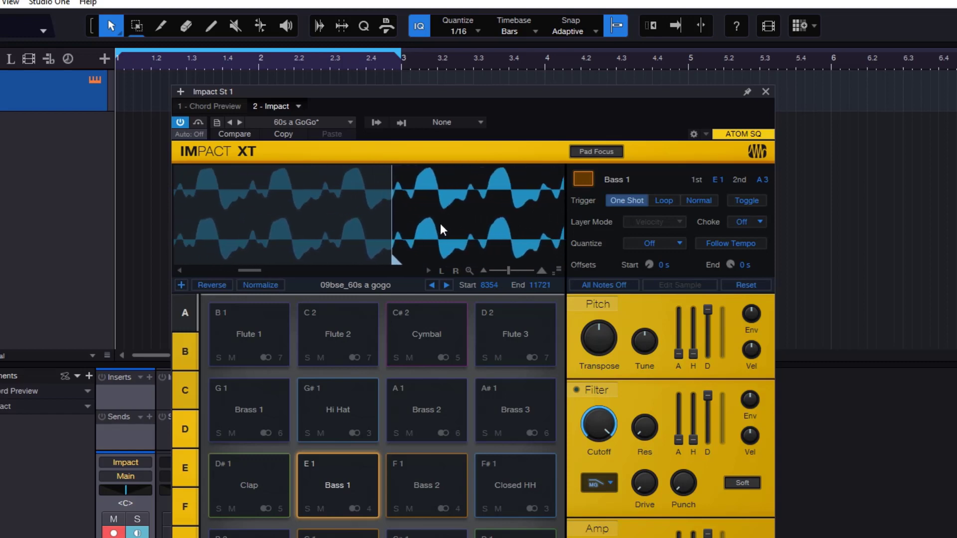
scroll(476, 220, down, 5)
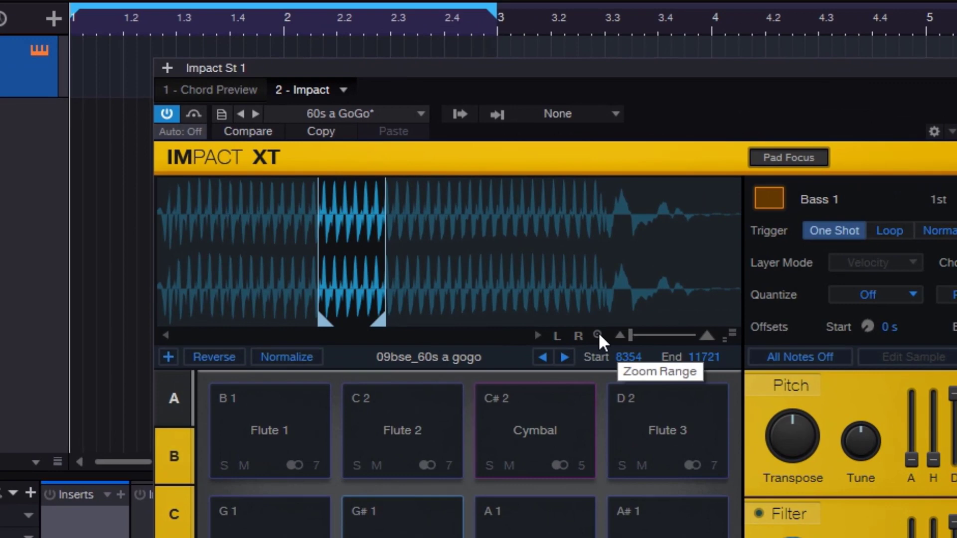
- Use Zoom Range repeatedly to compare the trimmed Bass 1 range with the full sample
click(598, 334)
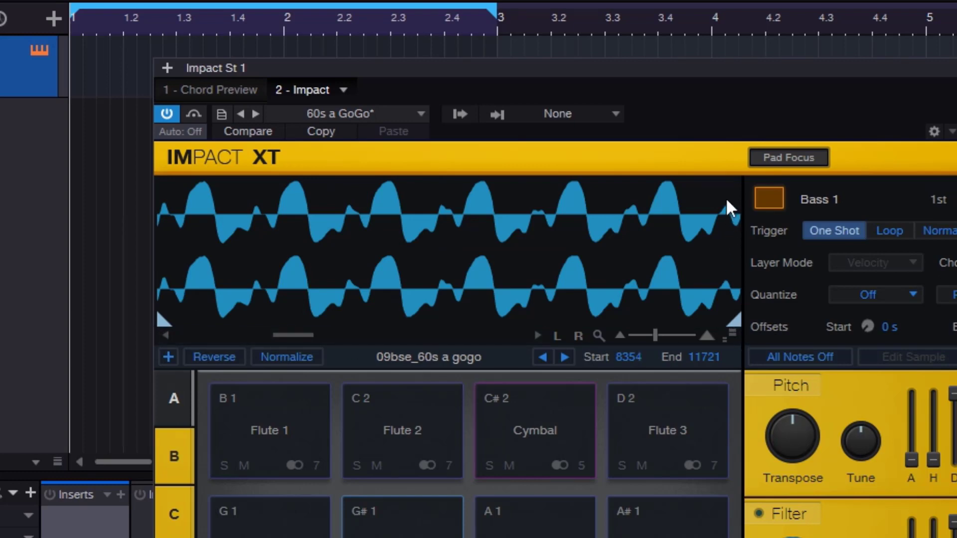
scroll(463, 264, down, 3)
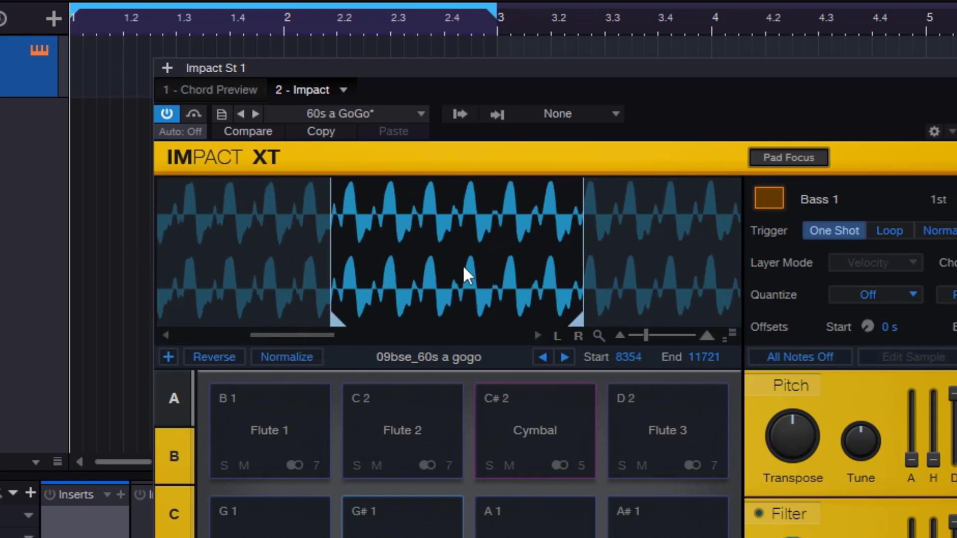
click(599, 337)
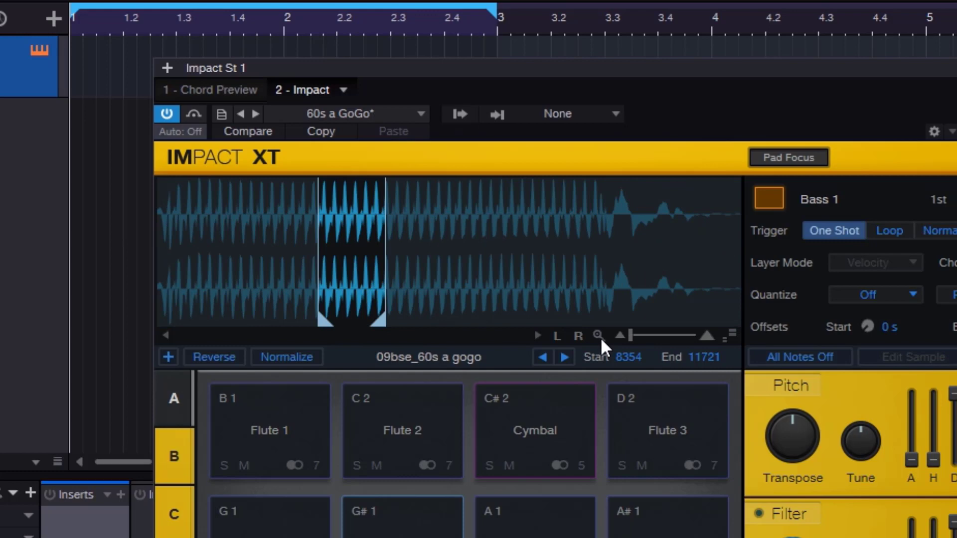
click(600, 336)
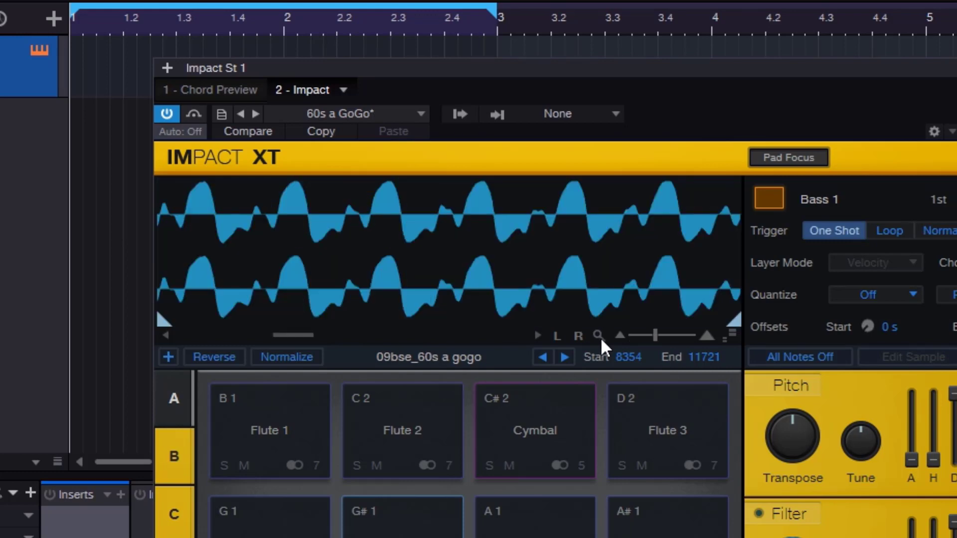
click(599, 337)
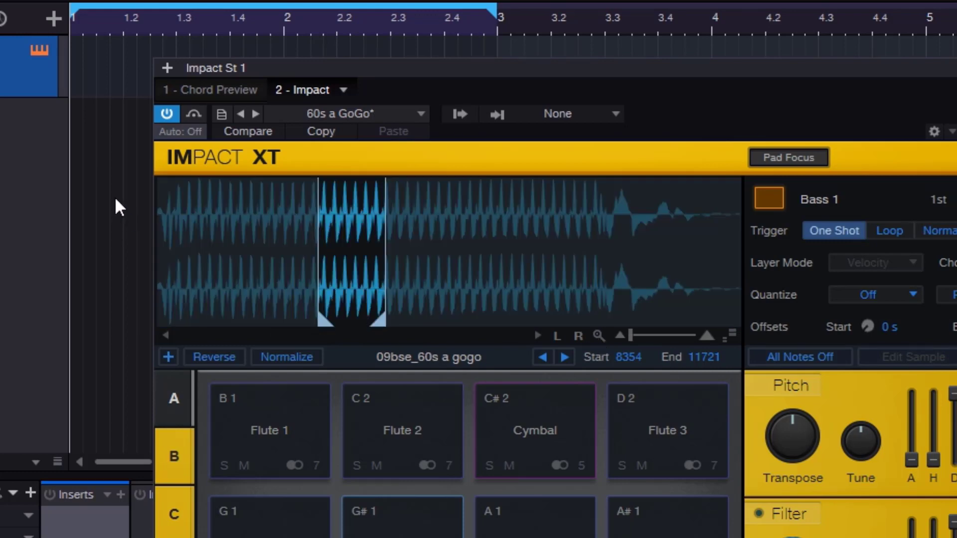
click(602, 338)
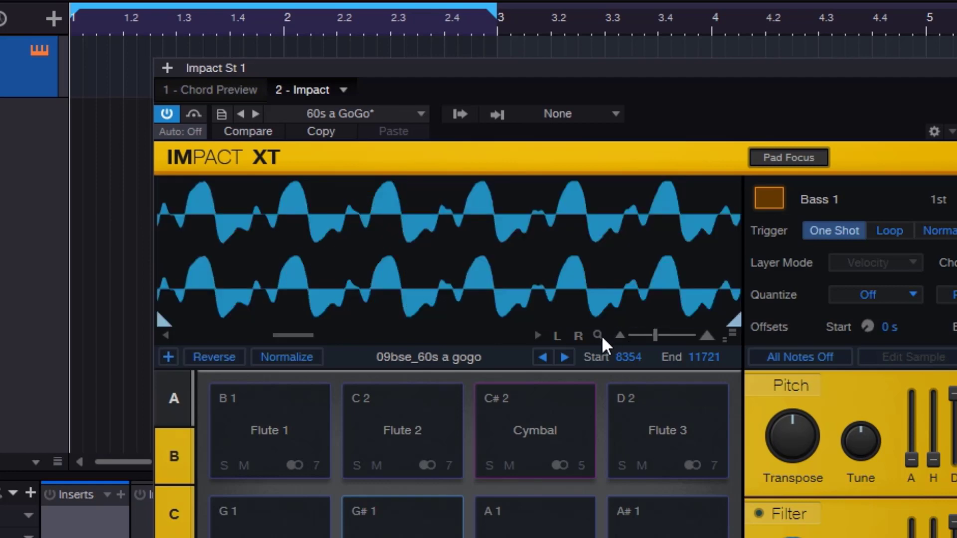
click(601, 338)
- View the Bass 1 waveform up close and jump to its start marker and its end marker
scroll(483, 256, up, 3)
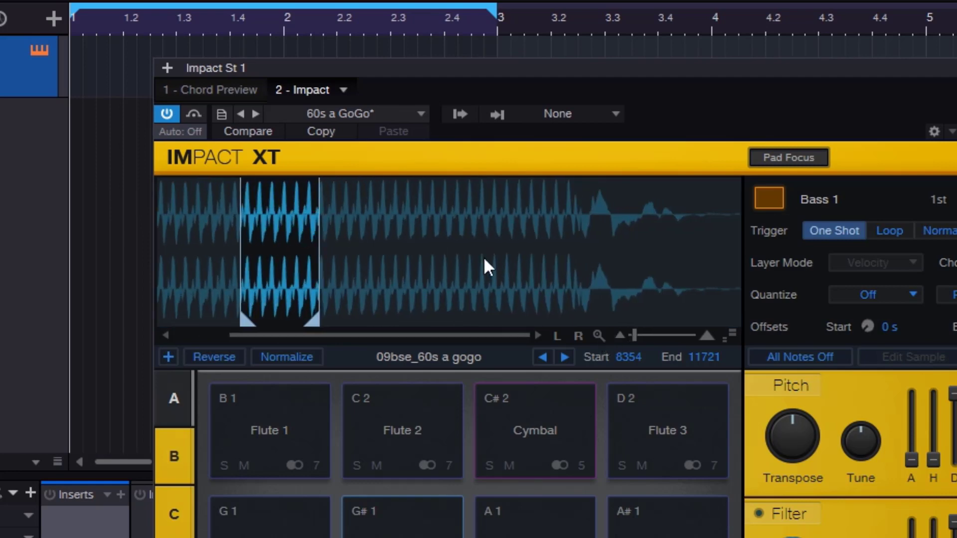
scroll(333, 269, up, 8)
drag(328, 262, 426, 266)
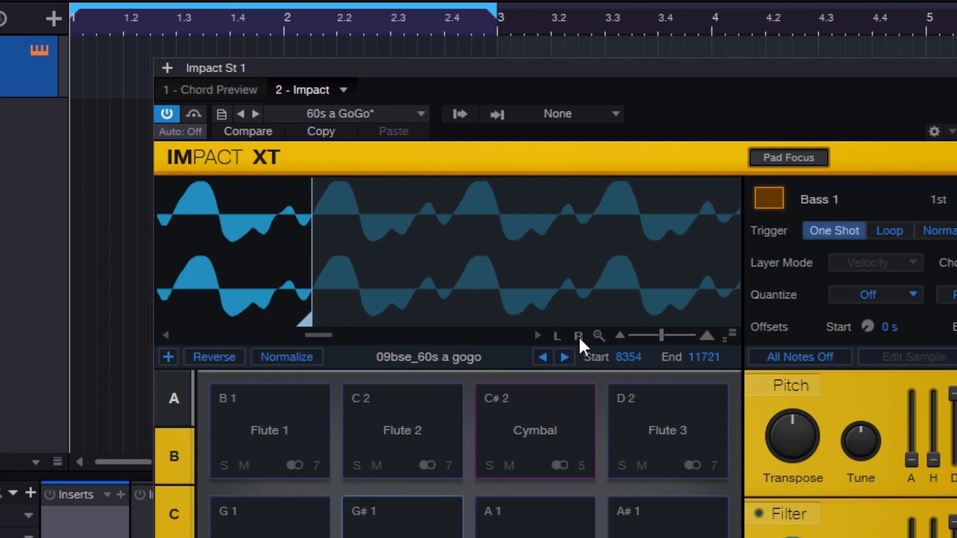
click(556, 335)
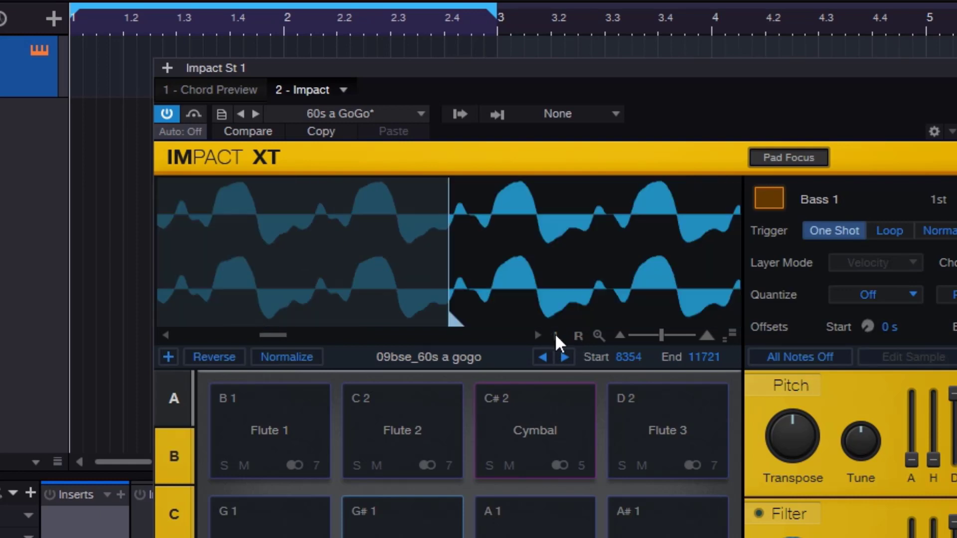
click(577, 335)
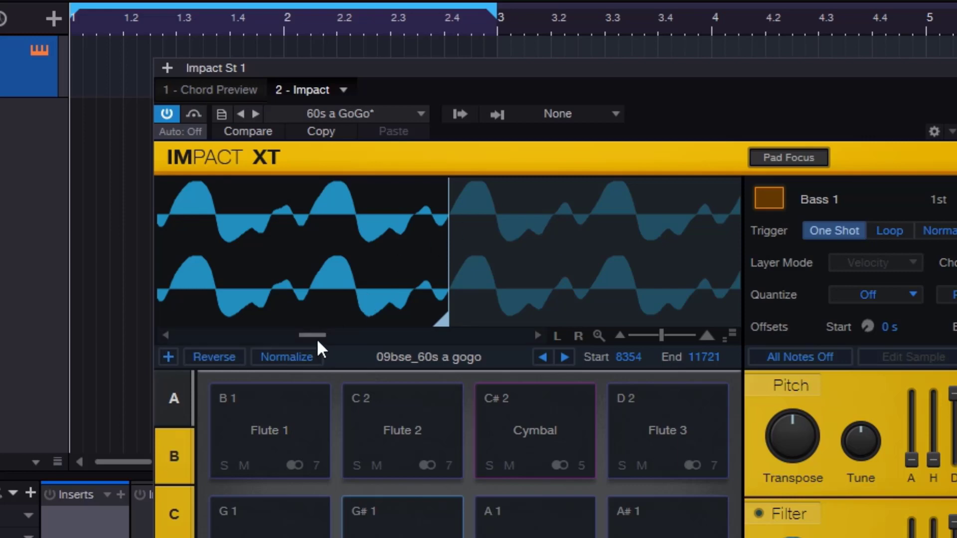
- Scroll the zoomed Bass 1 waveform back and forth, and fit the trimmed range to the display
mouse_move(317, 341)
mouse_down()
mouse_move(327, 335)
mouse_move(295, 342)
mouse_move(329, 343)
mouse_move(316, 347)
mouse_up()
click(537, 338)
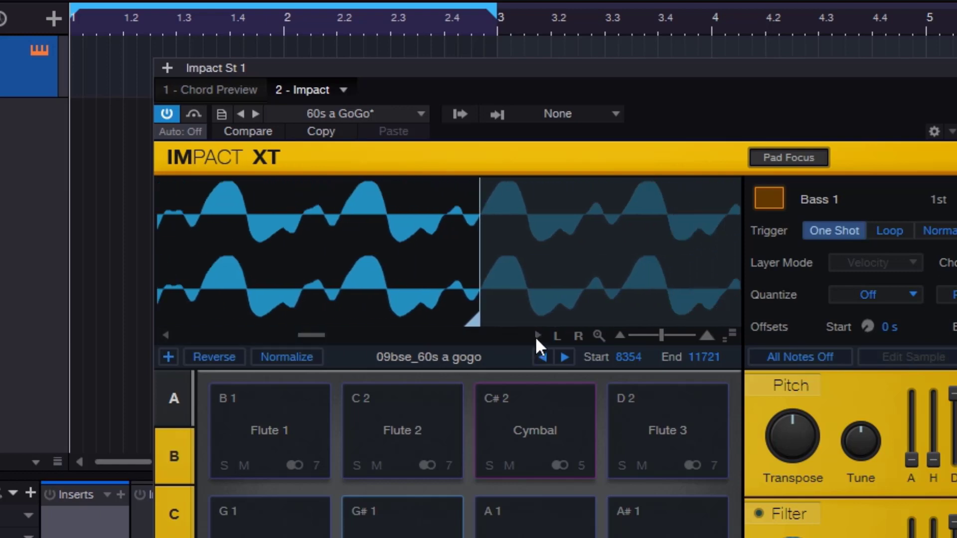
click(166, 334)
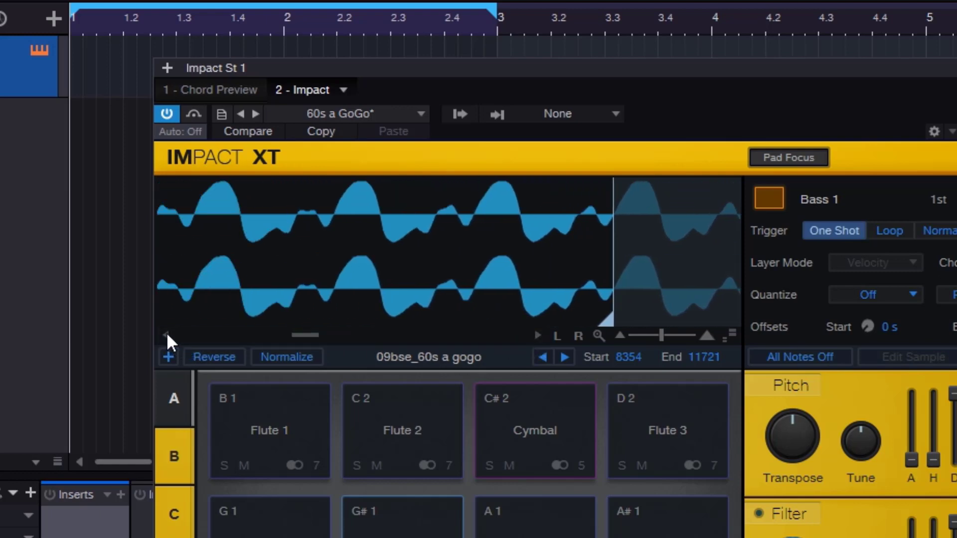
click(537, 335)
click(538, 334)
click(537, 334)
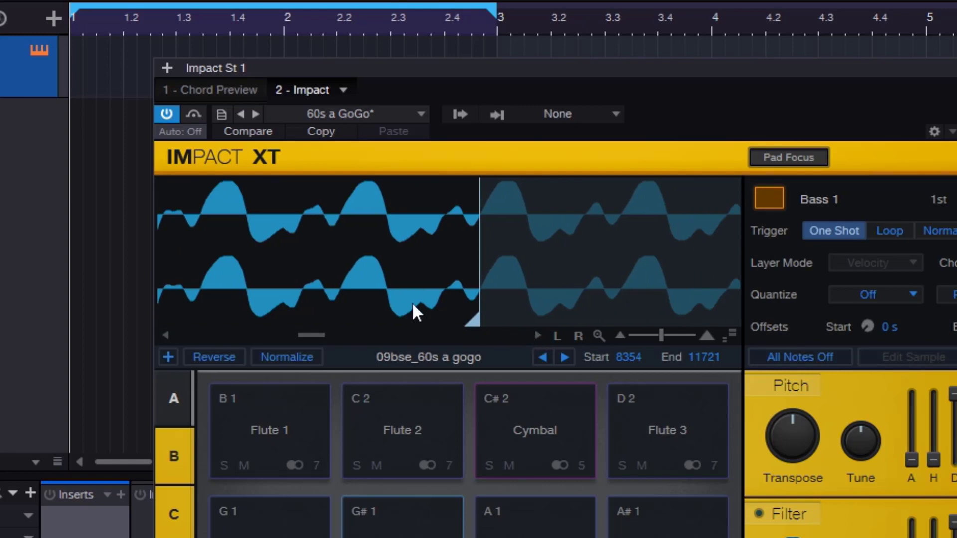
click(598, 334)
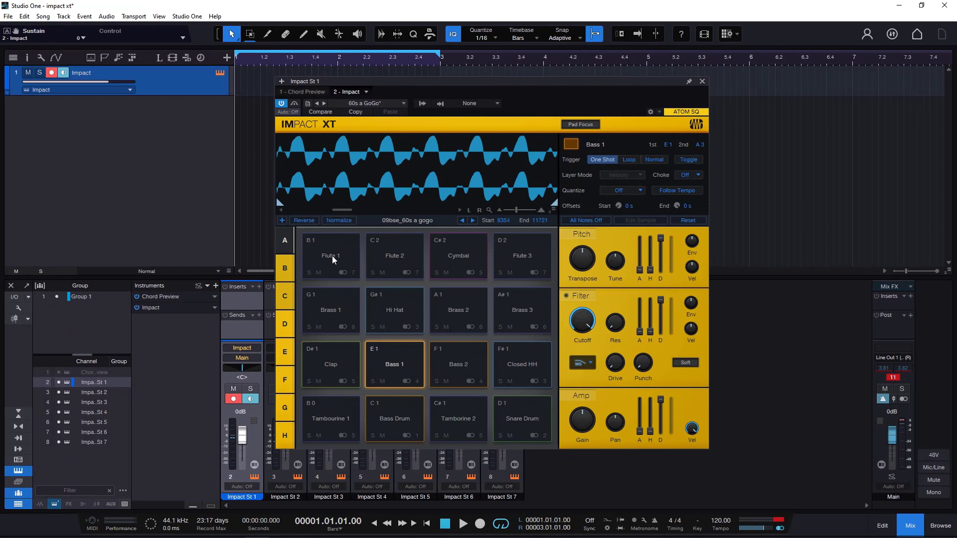
- Show the Flute 1 sample, and move the Tambourine 1 pad's start marker back to the beginning of its sample
click(332, 255)
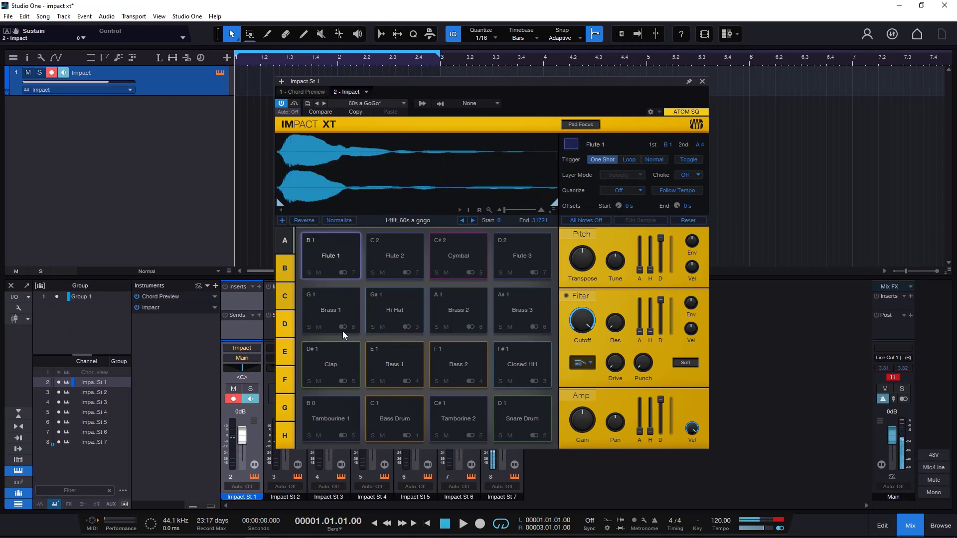
click(331, 420)
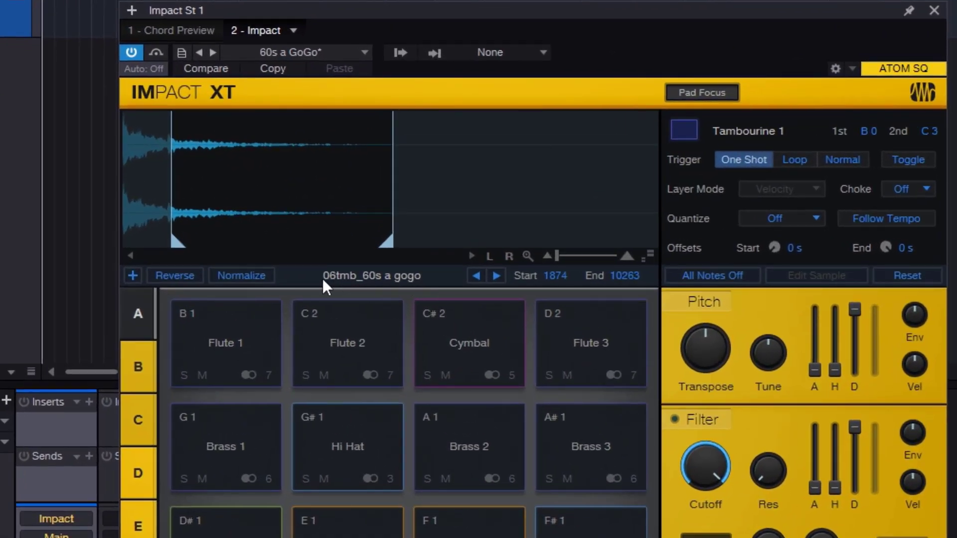
drag(187, 250, 126, 247)
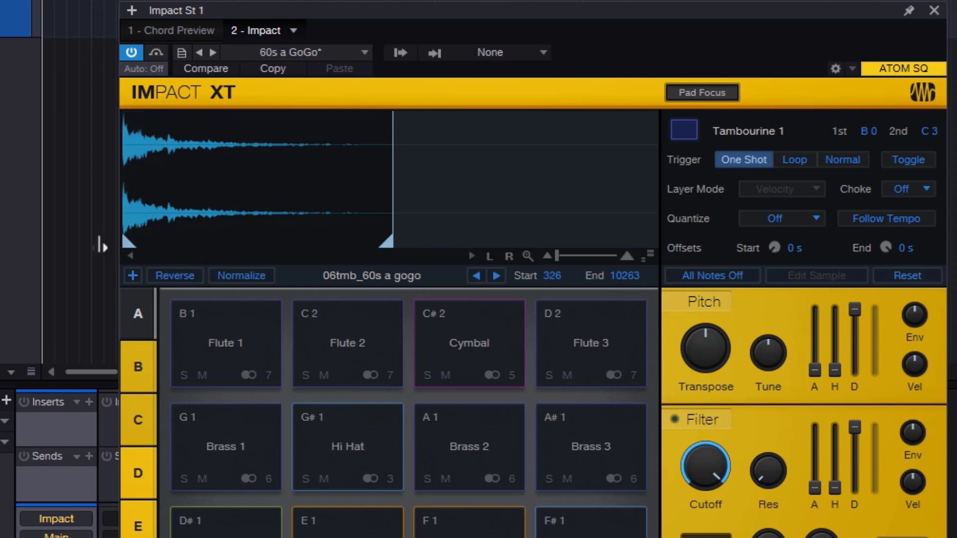
- Move the Tambourine 1 sample's end marker to the sample's end, and swap the pad to 07tmb_60s a gogo and audition it
drag(388, 244, 652, 243)
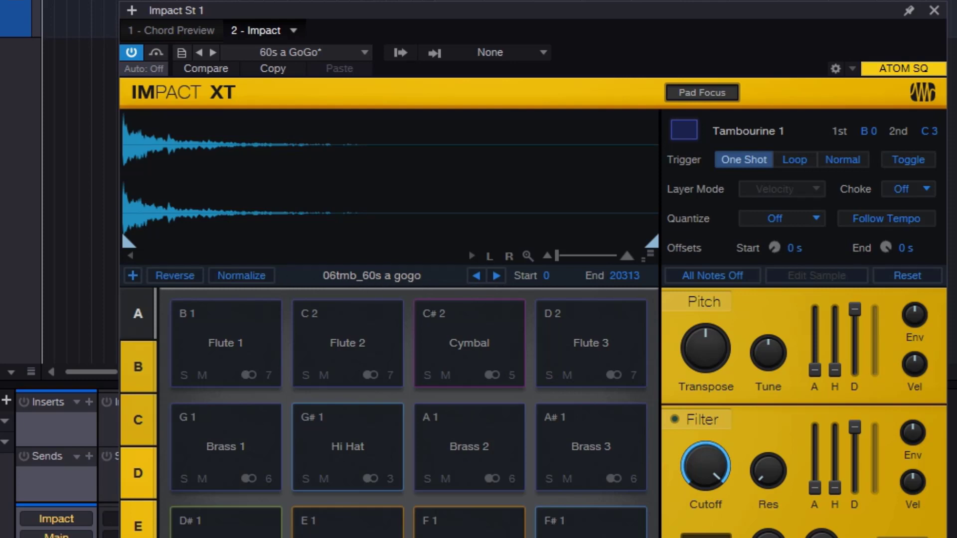
click(497, 277)
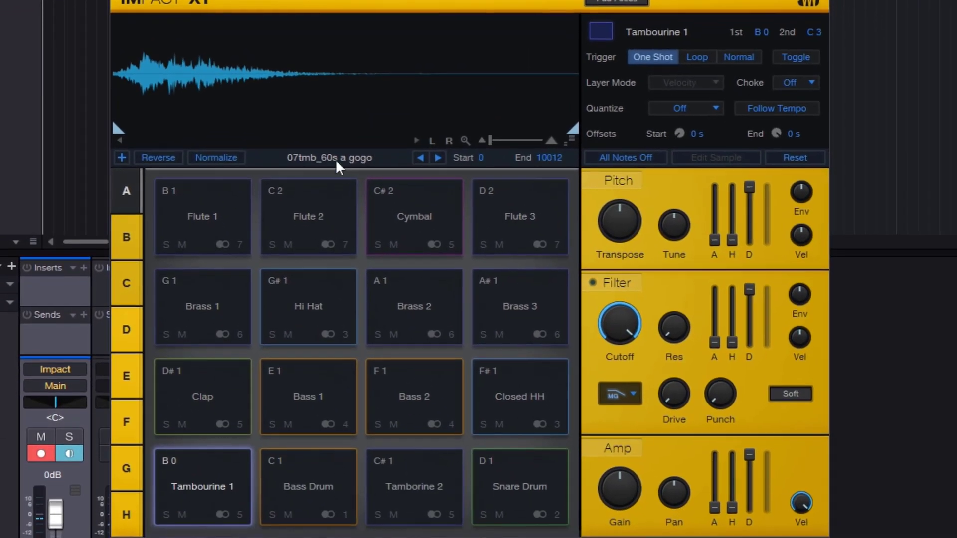
click(229, 470)
click(228, 470)
click(229, 470)
- Show the Tambourine 1 sample's source file in Explorer, look through the Sound Sets folder, and close the window
right_click(228, 468)
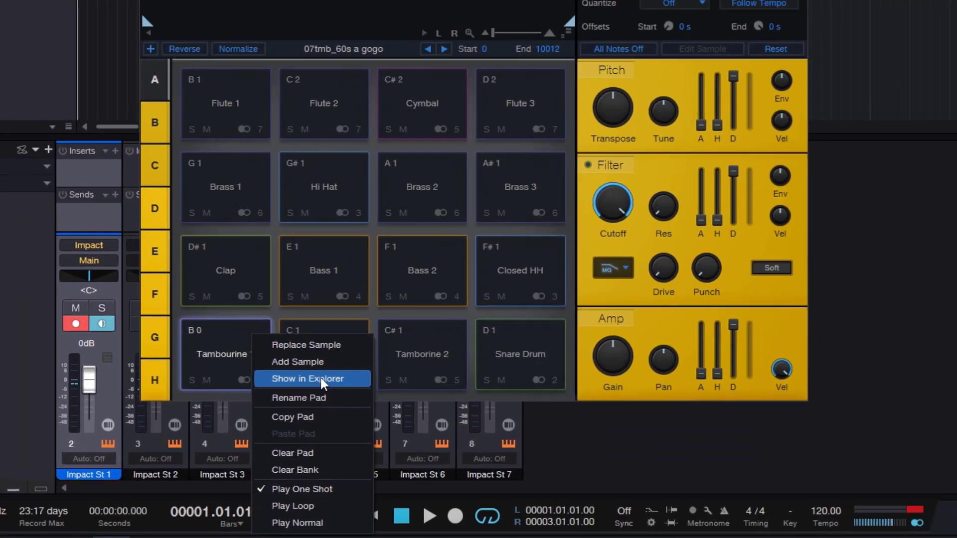
click(305, 369)
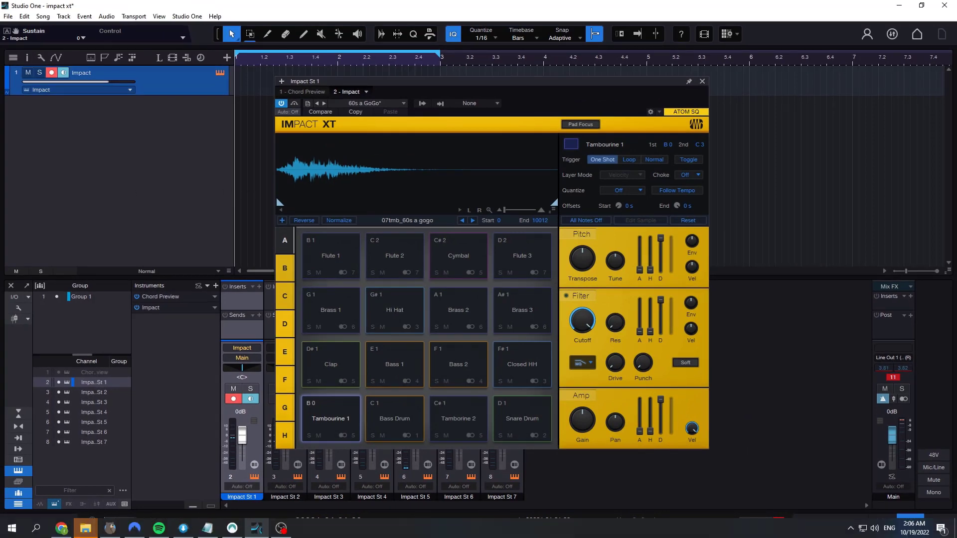
scroll(167, 180, down, 1)
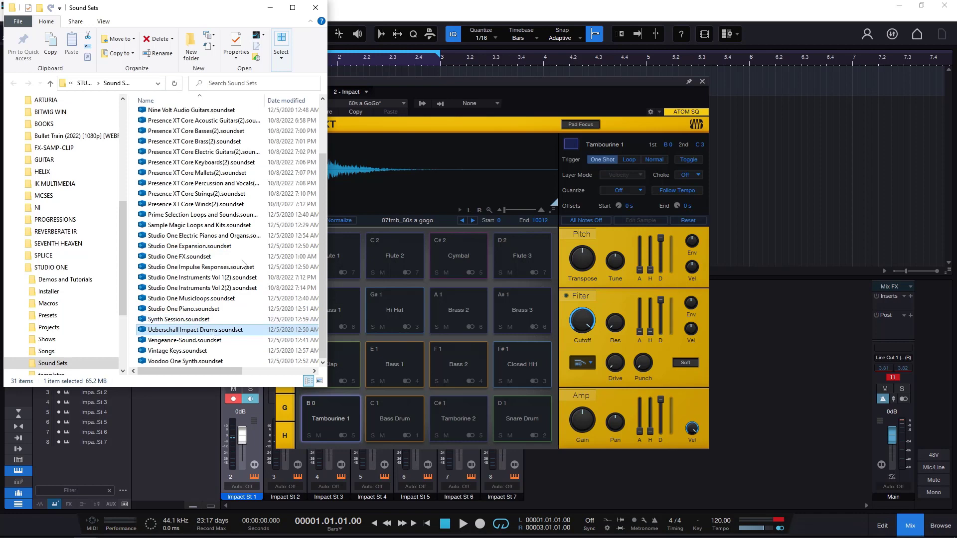
click(316, 8)
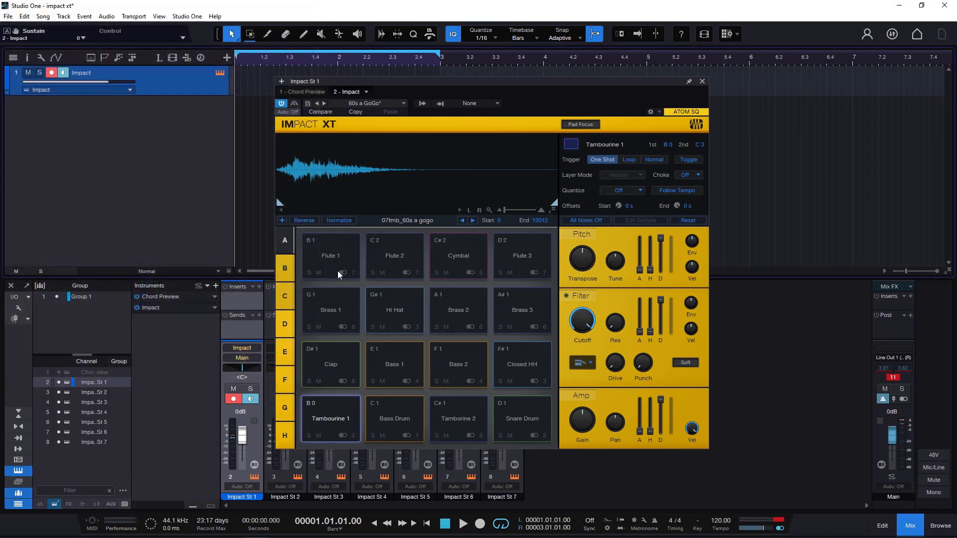
- Return the Tambourine 1 pad to the previous sample, 06tmb_60s a gogo, and audition it
click(339, 414)
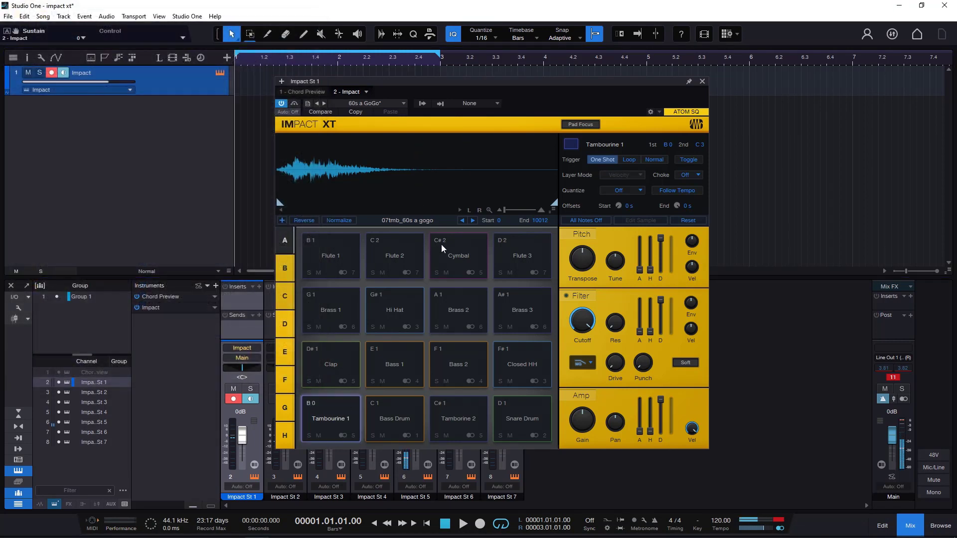
click(463, 221)
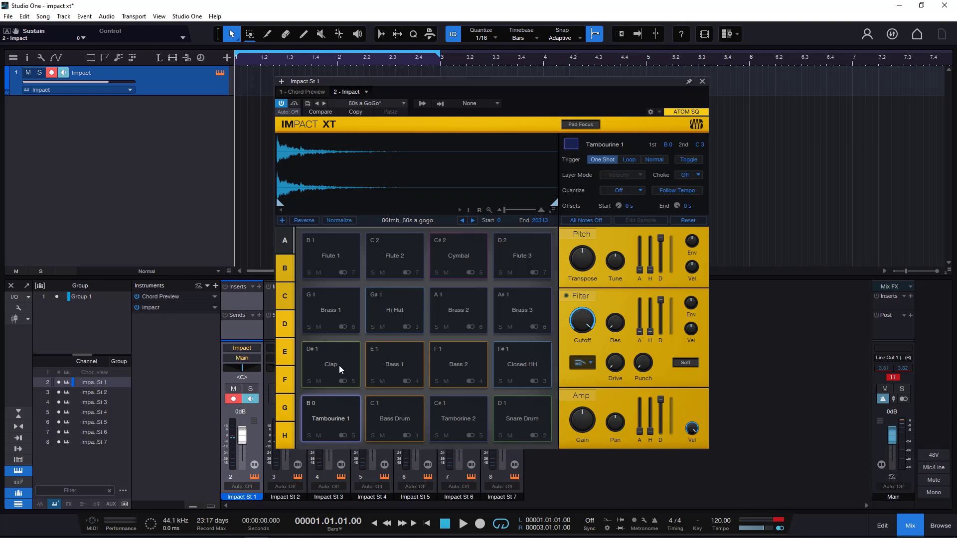
click(333, 418)
right_click(330, 405)
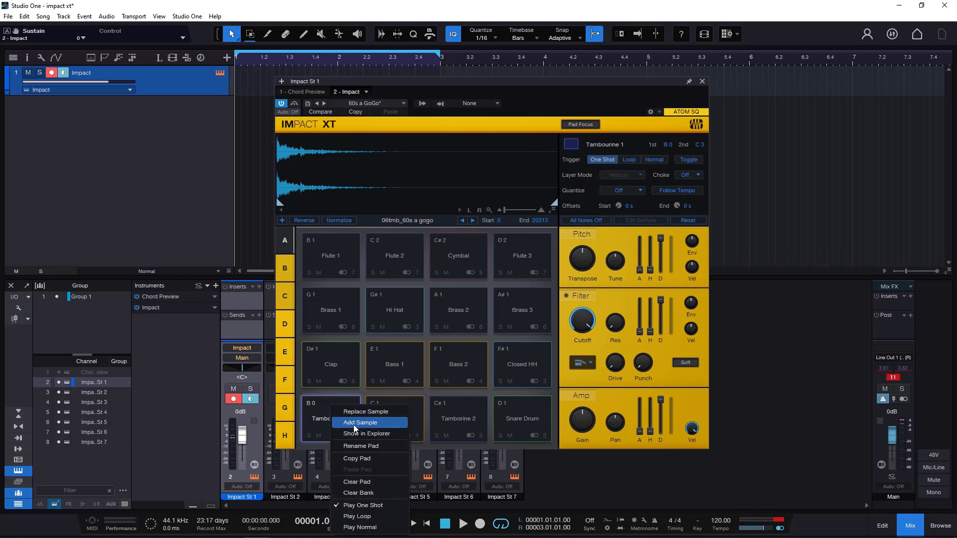
click(317, 418)
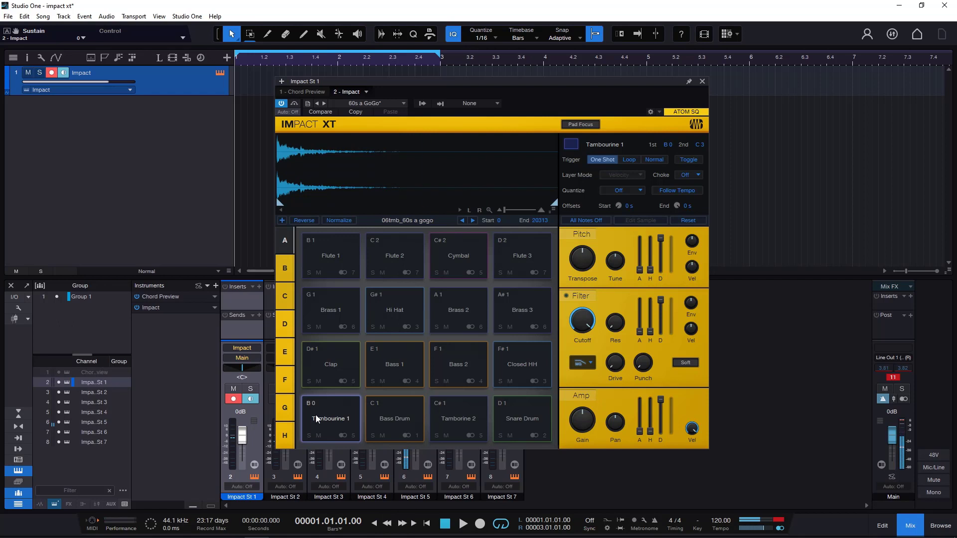
- Step the Tambourine 1 pad forward to 07tmb_60s a gogo and back to 06tmb_60s a gogo, and turn its Reverse option off
click(473, 220)
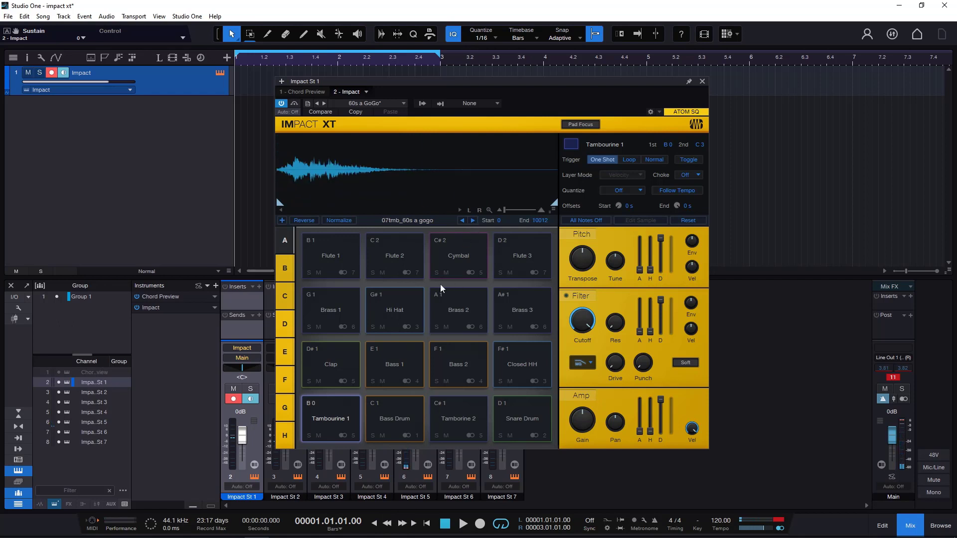
click(462, 220)
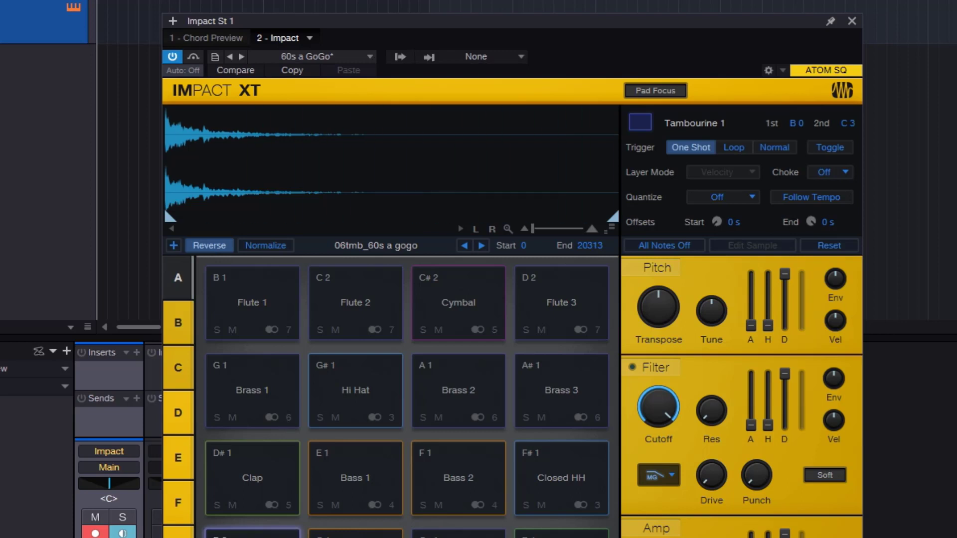
click(214, 248)
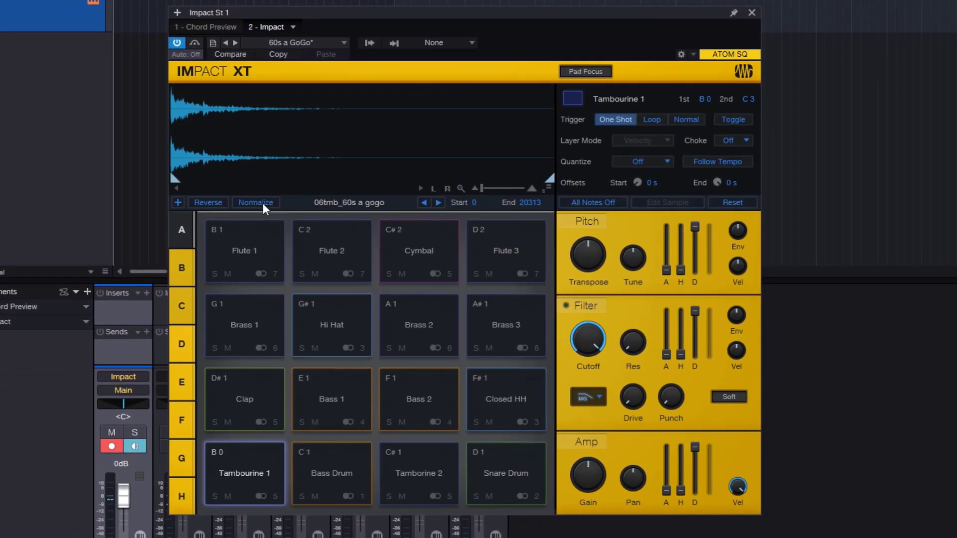
- Audition the Closed HH, Bass 2, Bass 1 and Bass Drum pads to compare their waveforms, ending on Tamborine 2
click(489, 402)
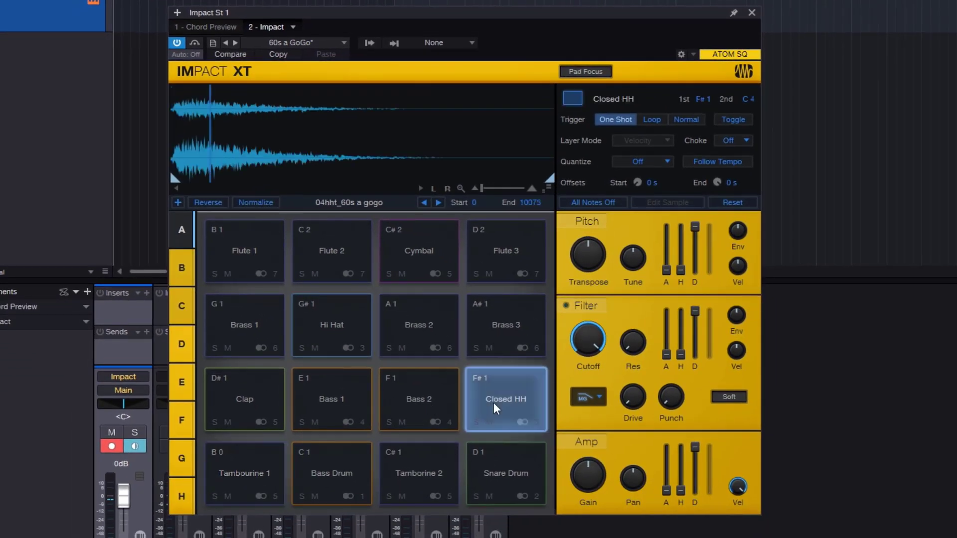
click(427, 399)
click(370, 396)
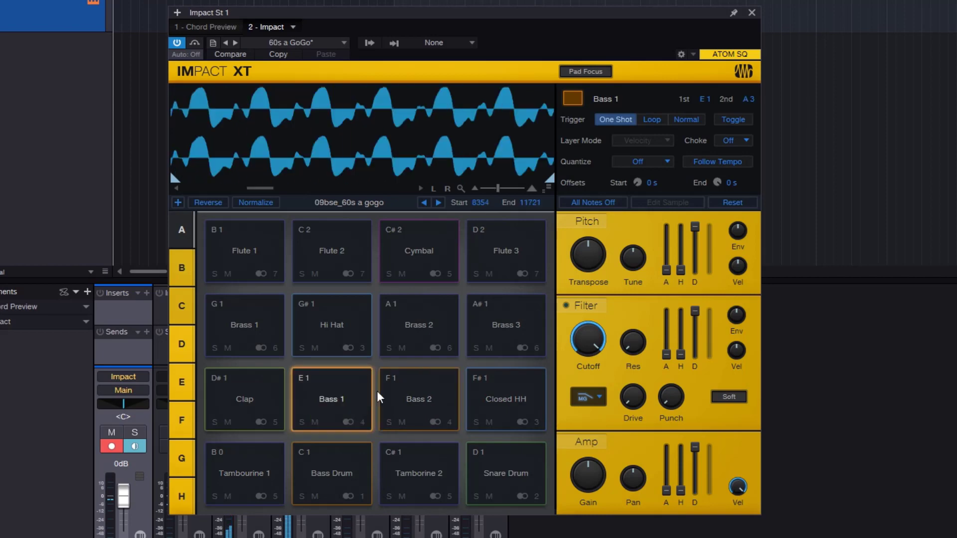
click(428, 466)
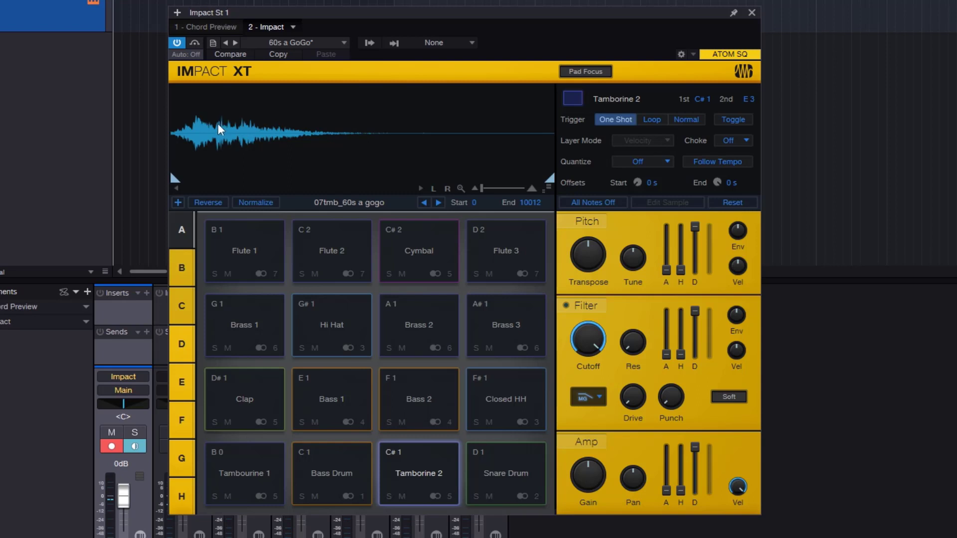
click(341, 469)
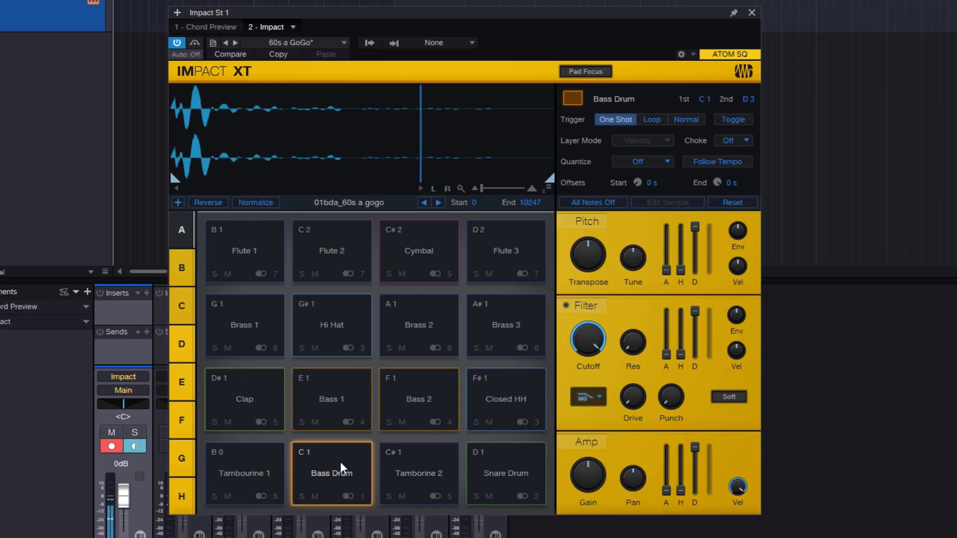
click(416, 473)
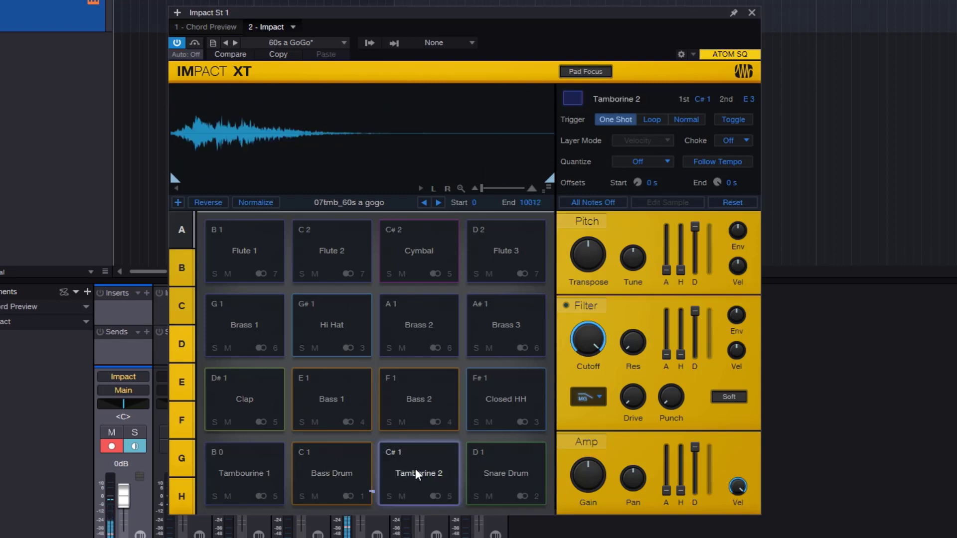
- Normalize the Tamborine 2 sample and audition the pad repeatedly
click(249, 202)
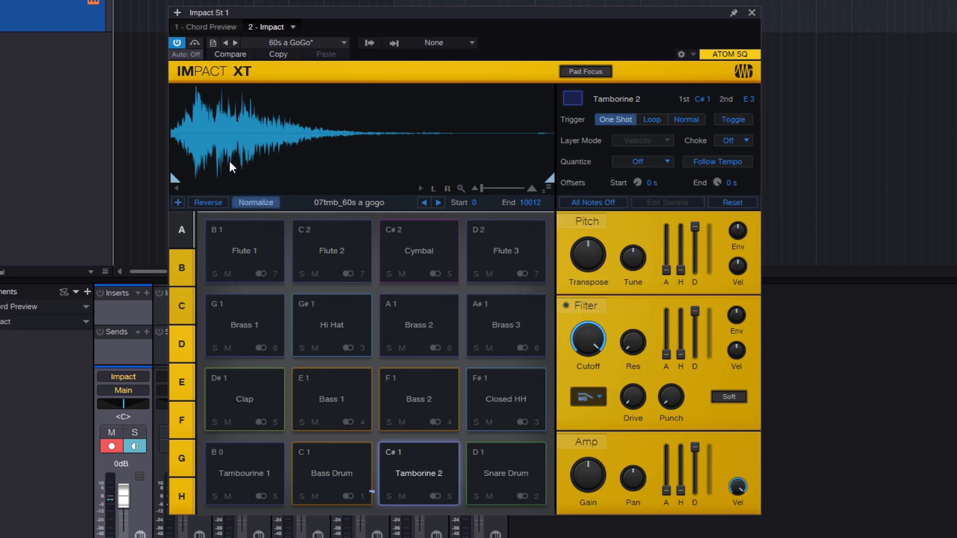
click(426, 461)
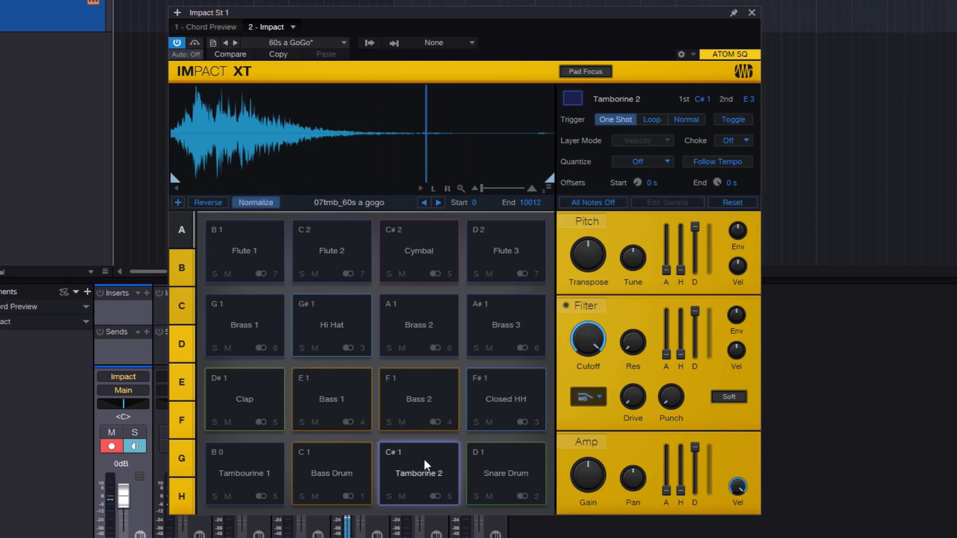
click(425, 461)
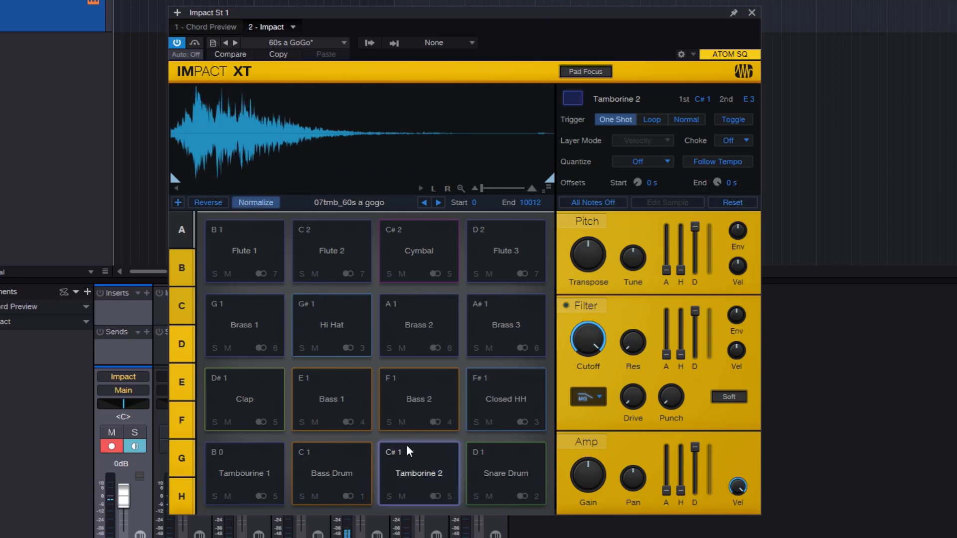
click(413, 456)
click(417, 455)
click(416, 458)
click(412, 462)
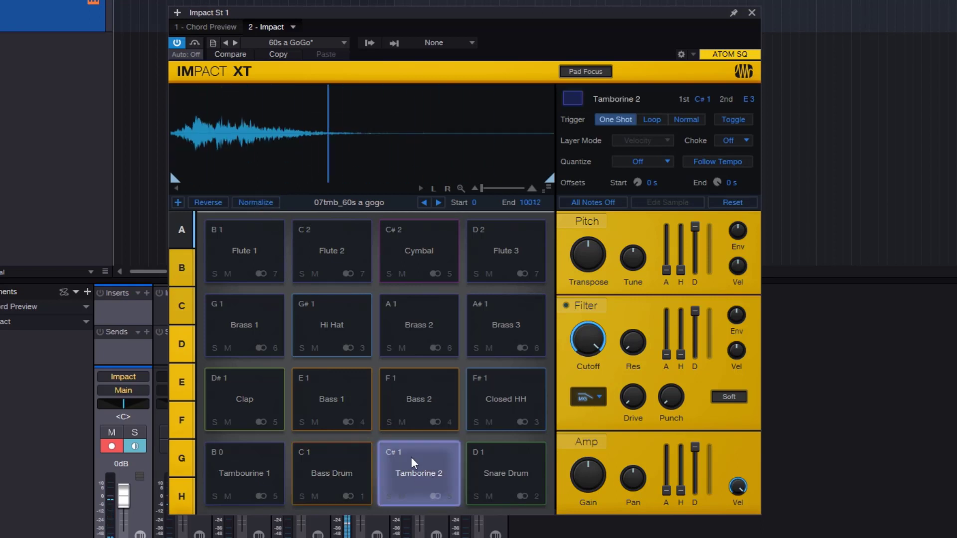
- Turn Normalize on again for Tamborine 2, audition the pad, and turn Normalize back off
click(253, 203)
click(429, 471)
click(424, 476)
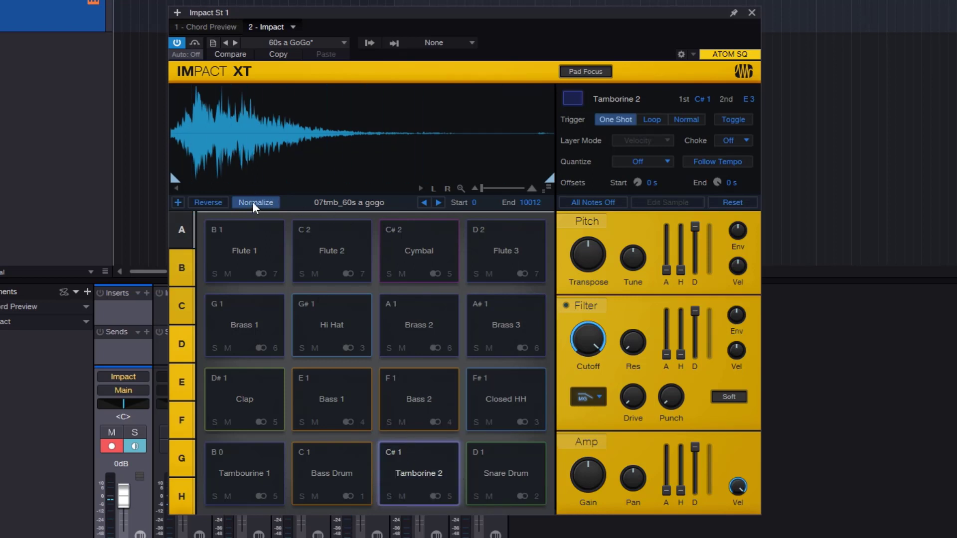
click(430, 474)
click(265, 203)
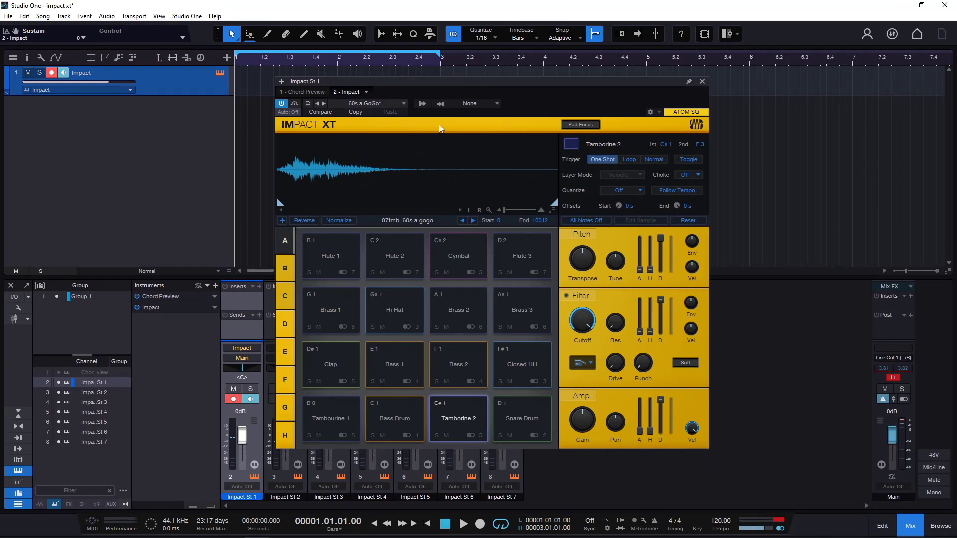
- Load the default preset and select the empty C 1 pad
click(365, 105)
click(374, 115)
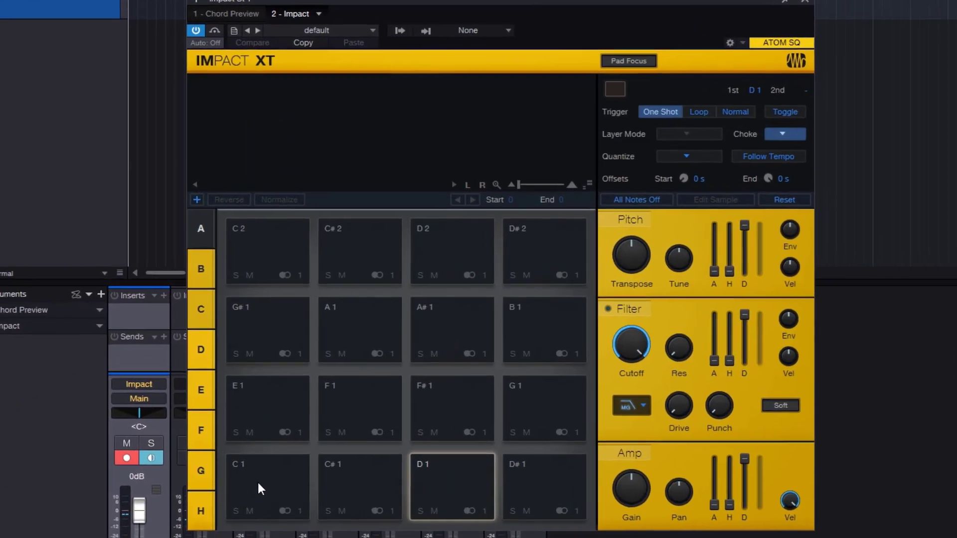
click(257, 484)
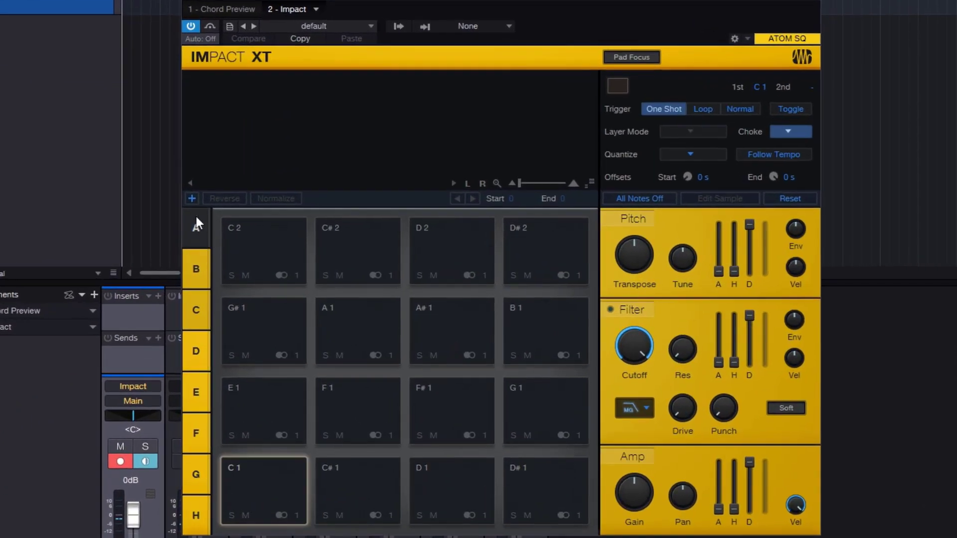
- Load FL_SW_KICK.wav from the kit folder onto the C 1 pad and audition it
click(191, 198)
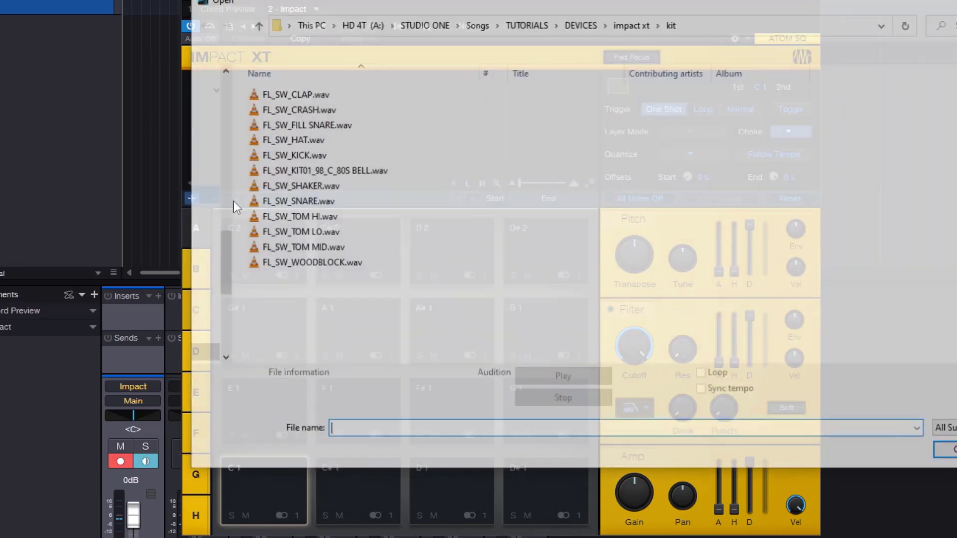
click(294, 155)
click(944, 449)
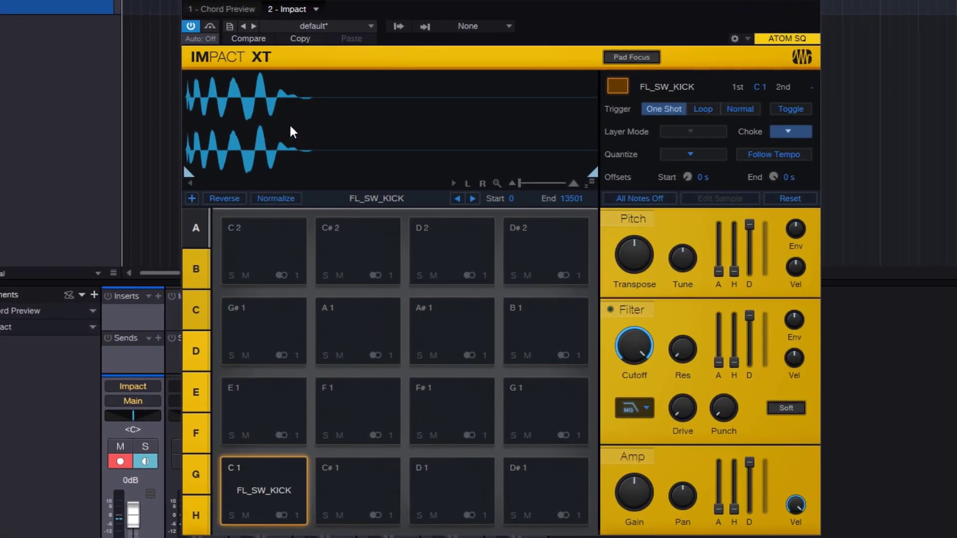
click(364, 479)
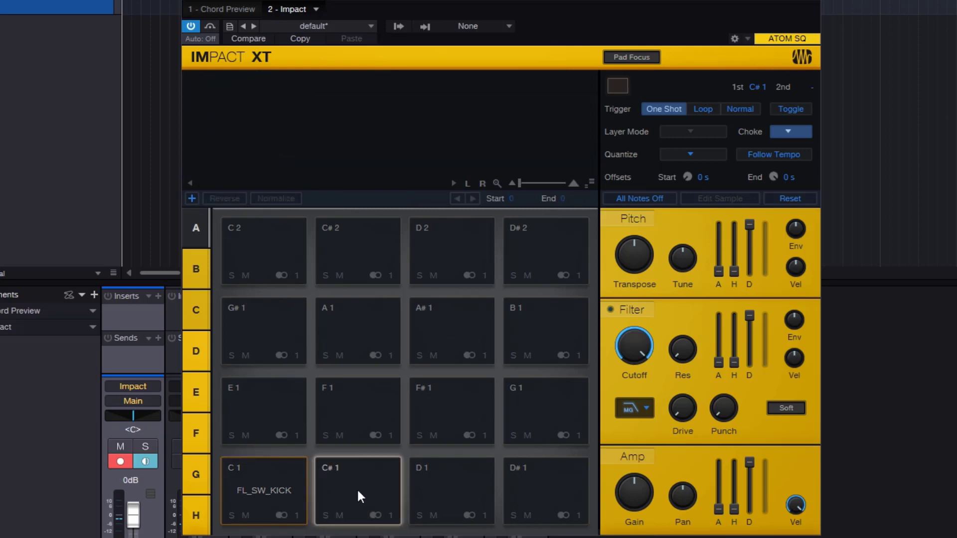
click(250, 495)
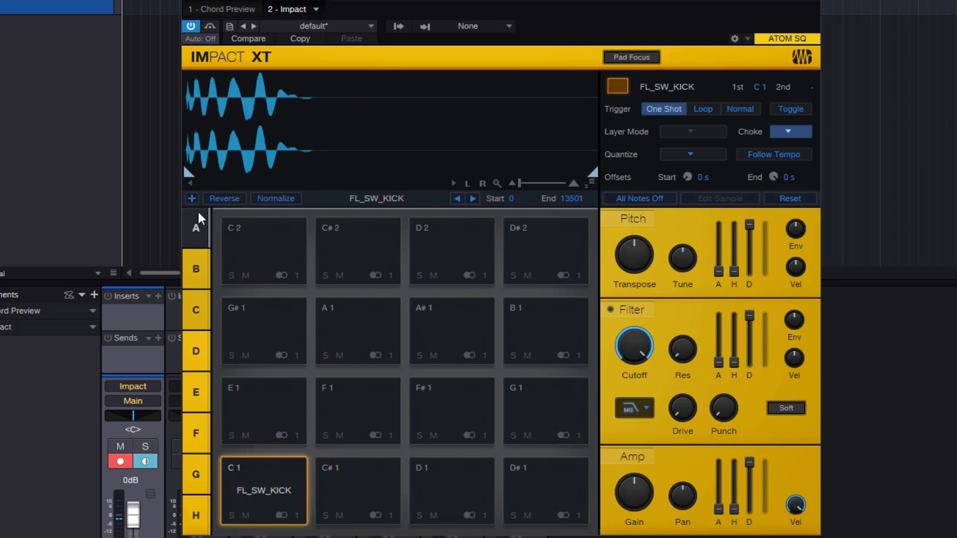
click(276, 486)
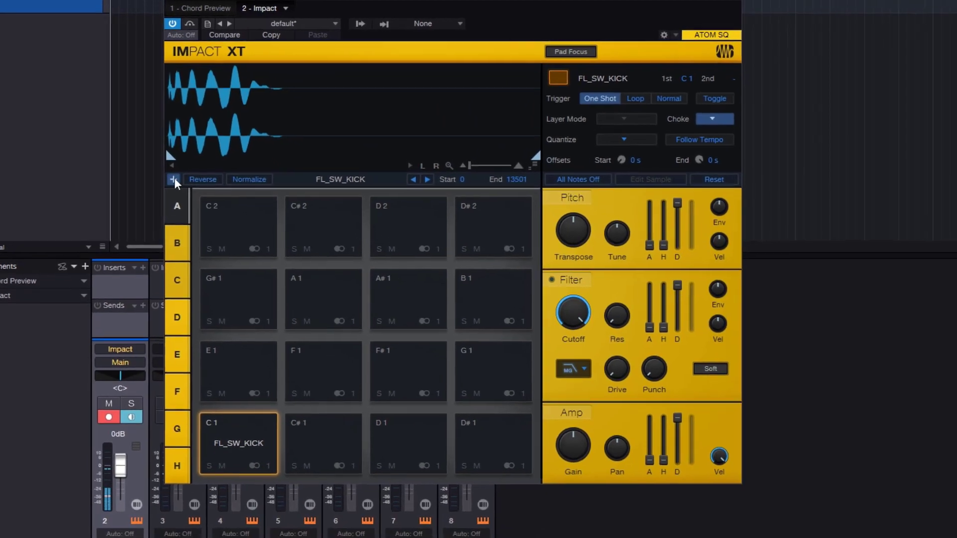
- Add FL_SW_FILL SNARE.wav to the C 1 pad as a second layer, and select the first layer
click(188, 194)
click(272, 111)
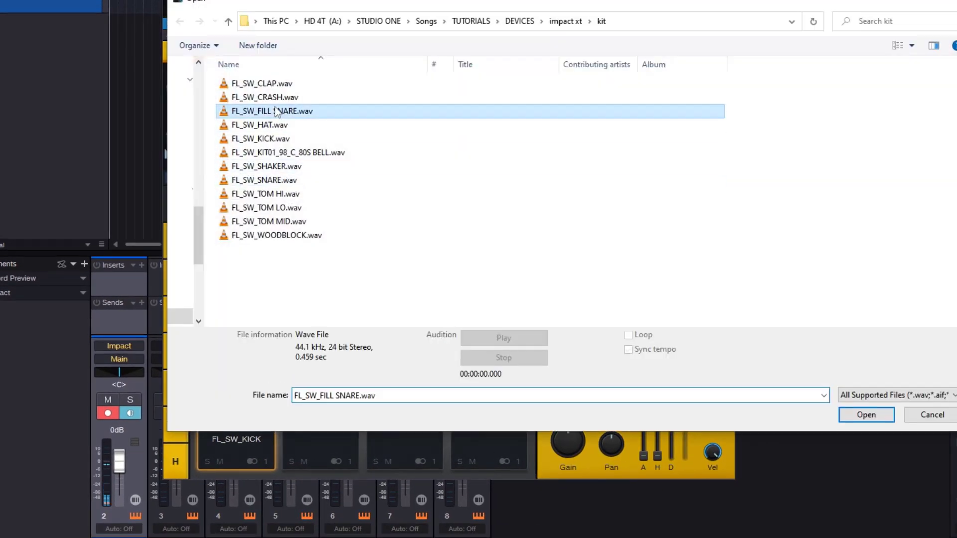
click(866, 415)
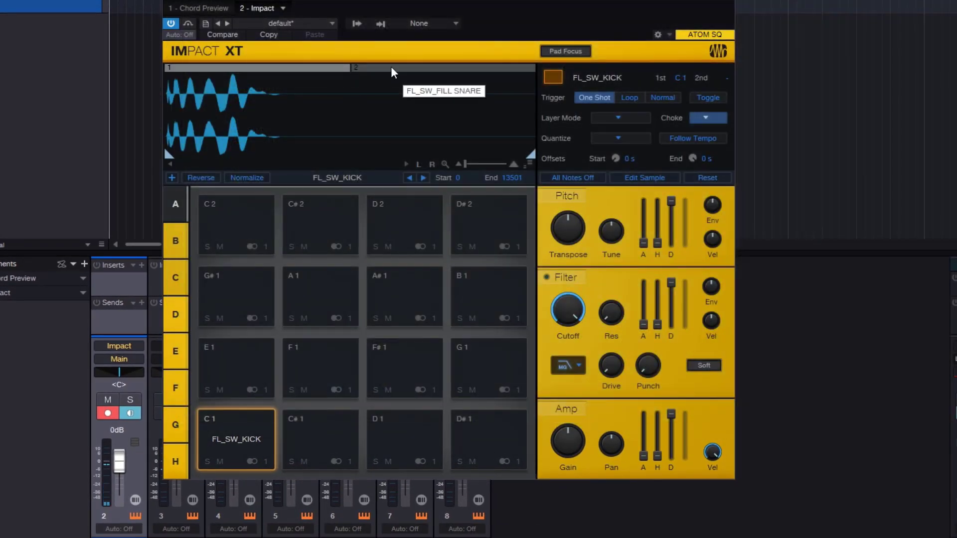
click(328, 67)
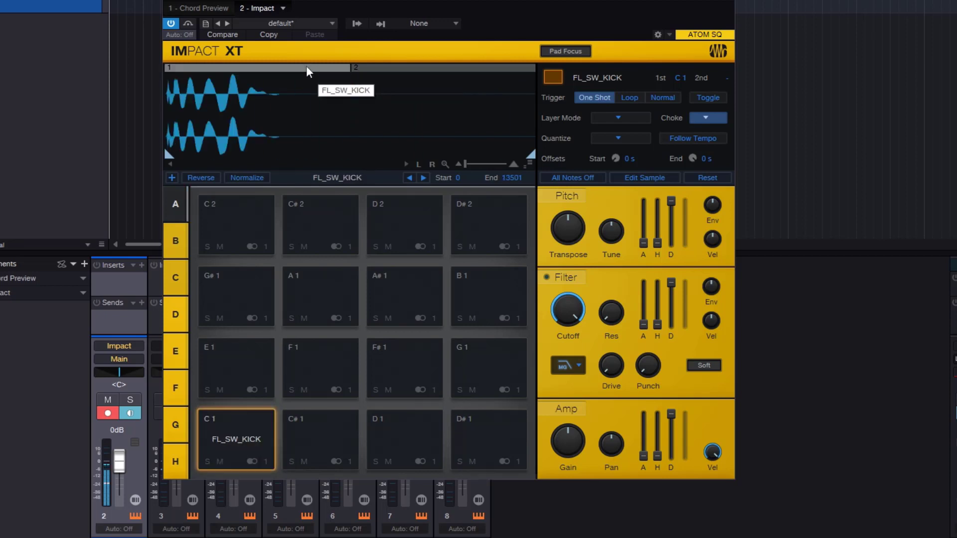
- Clear all samples from the C 1 pad and keep the empty pad selected
right_click(244, 431)
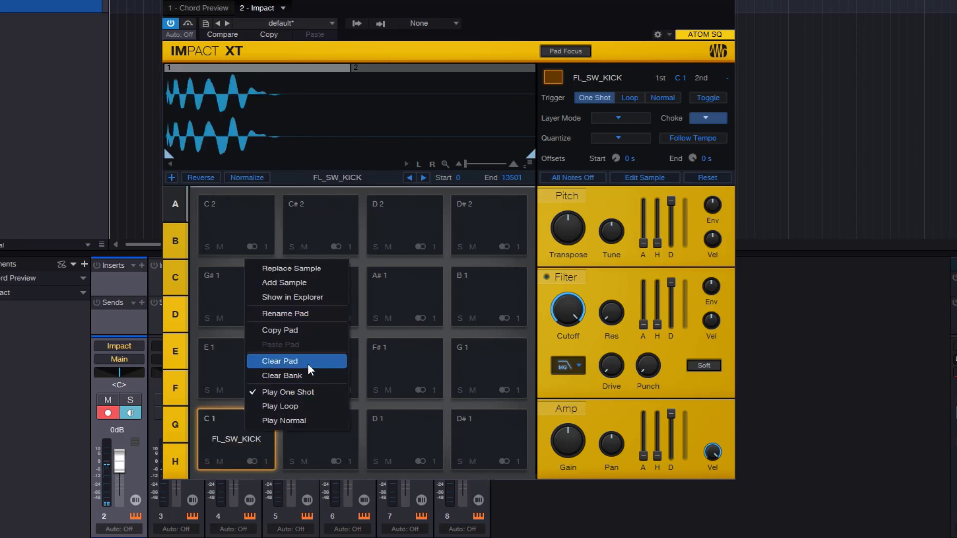
click(300, 360)
click(253, 437)
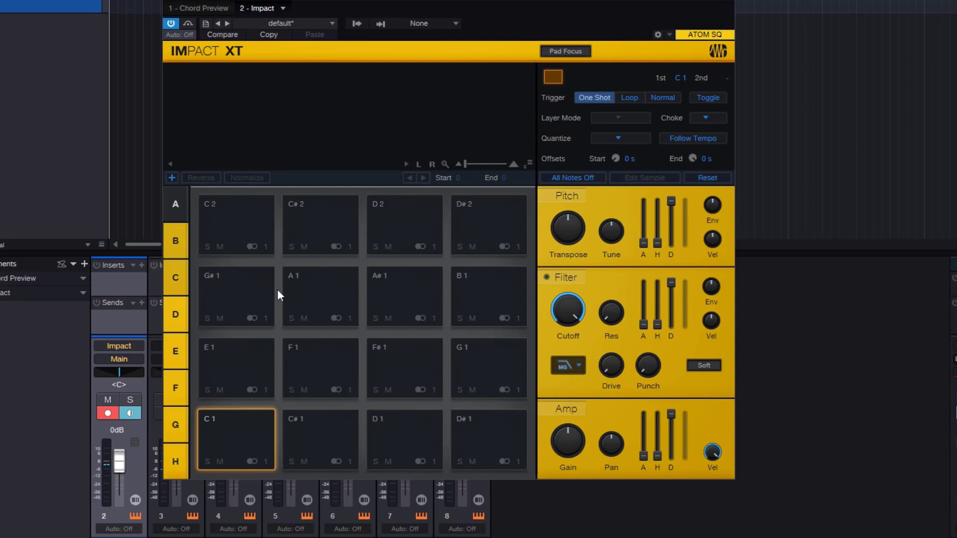
- Load the 60s a GoGo preset
click(282, 23)
click(301, 79)
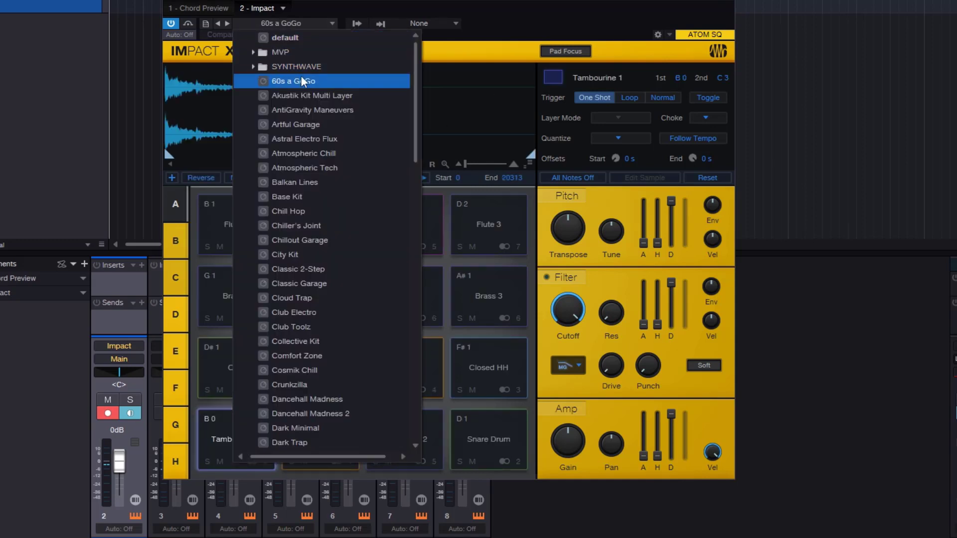
click(474, 121)
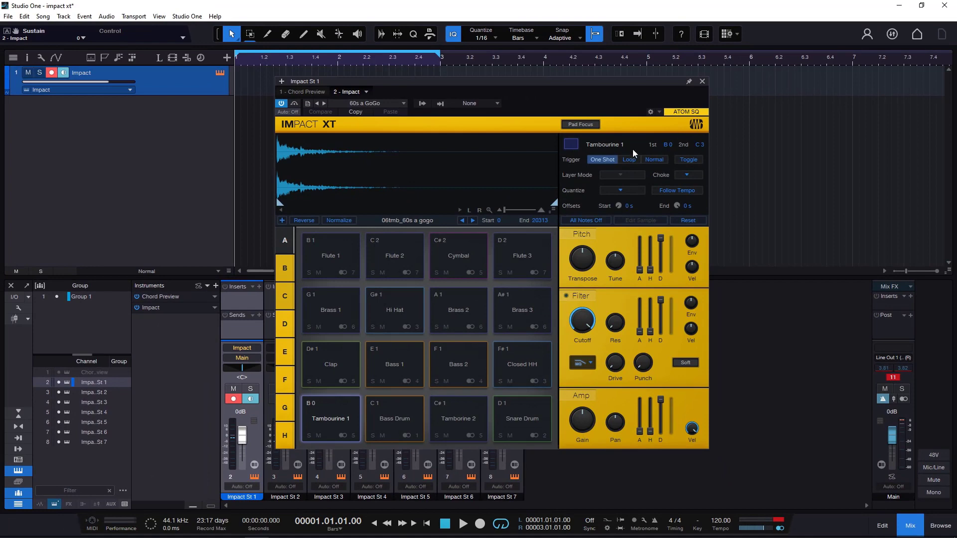
click(395, 102)
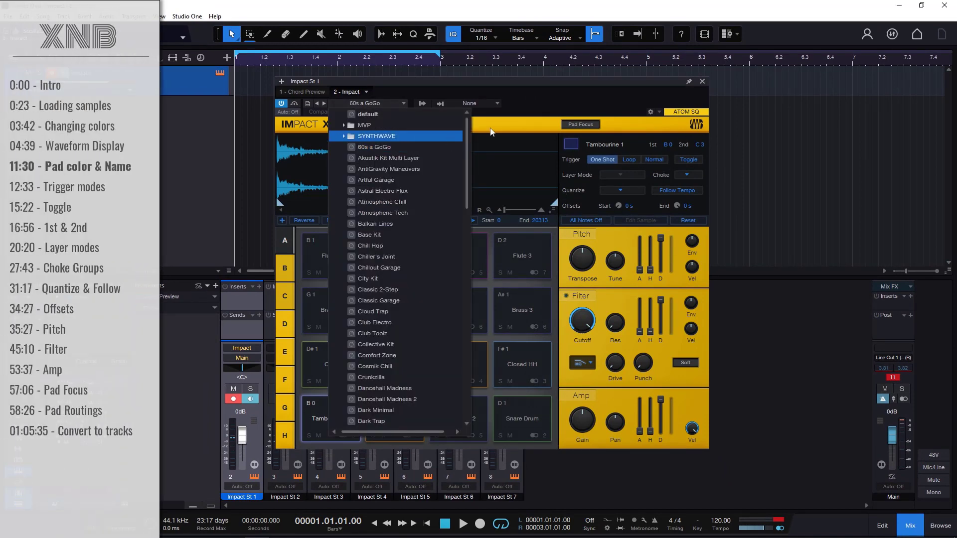
click(570, 99)
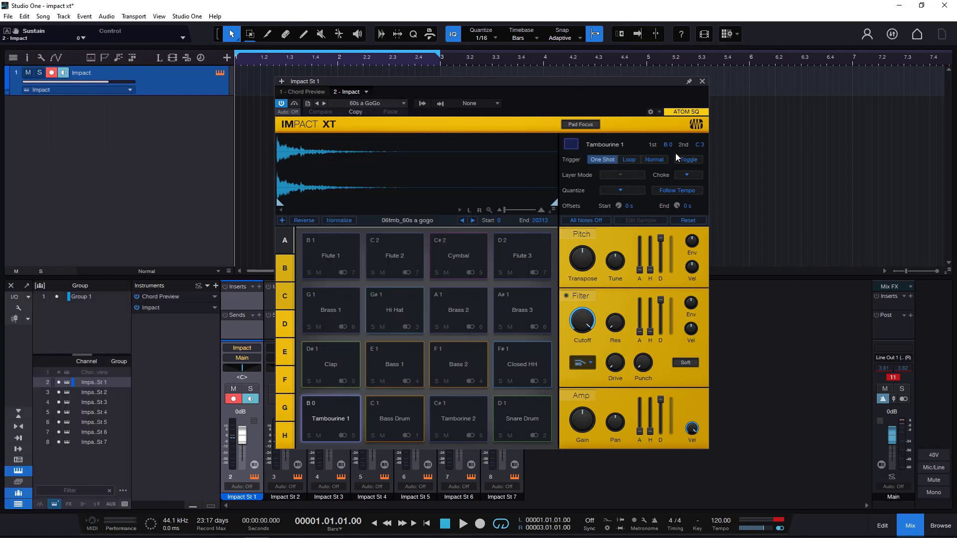
- Recolor the Tambourine 1 pad, trying amber, red-orange and crimson before settling on purple
click(330, 420)
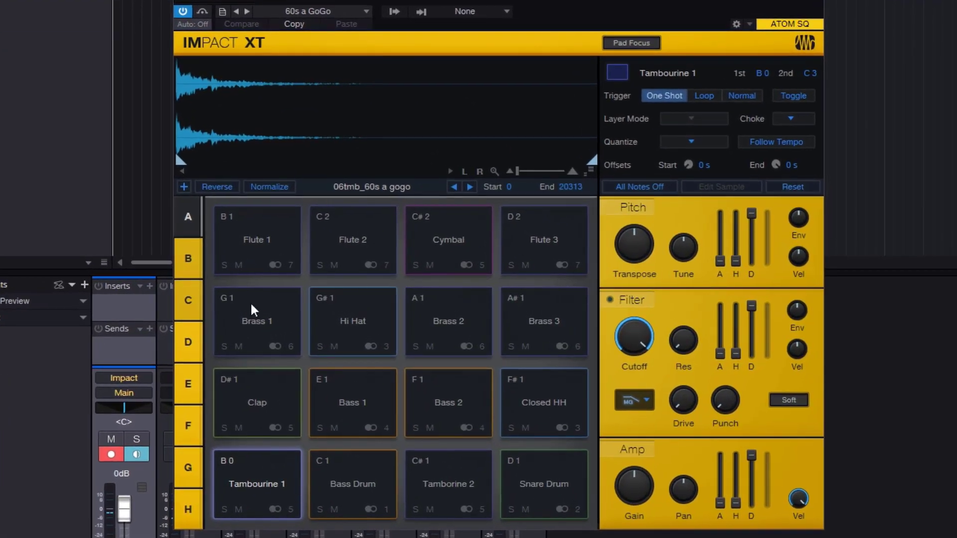
click(616, 73)
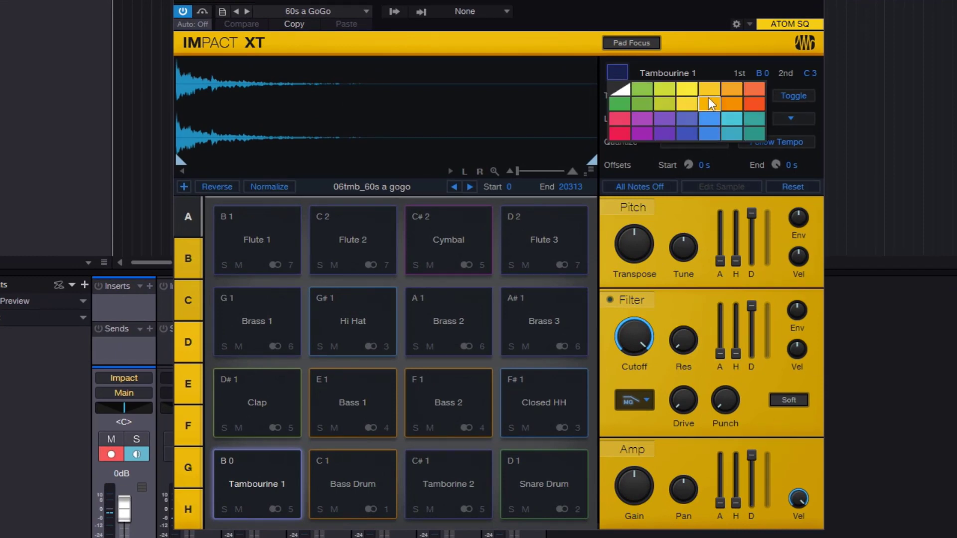
click(710, 104)
click(620, 71)
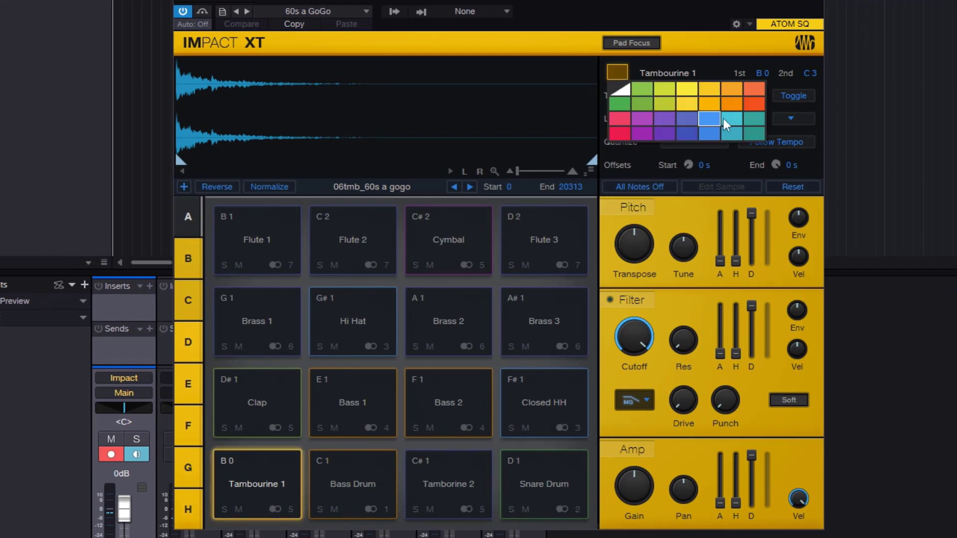
click(754, 104)
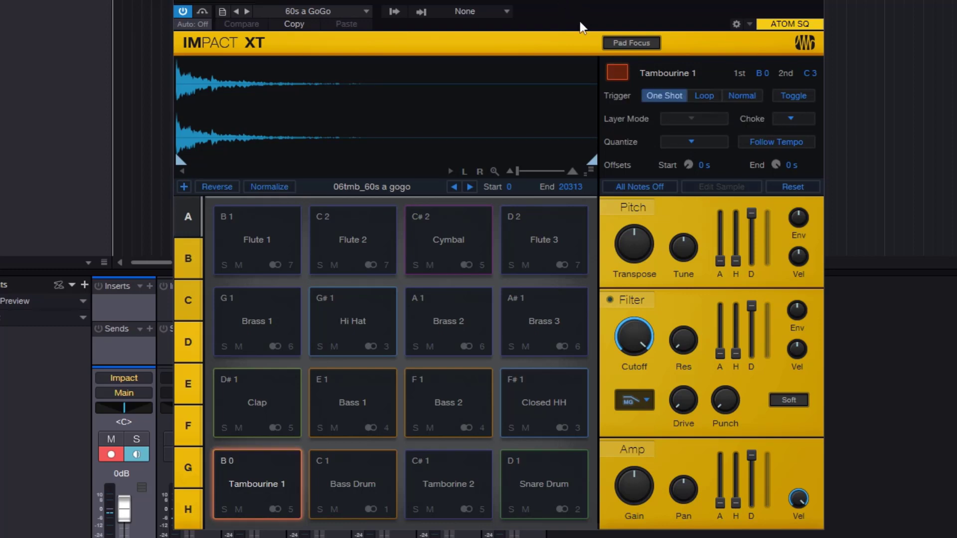
click(620, 76)
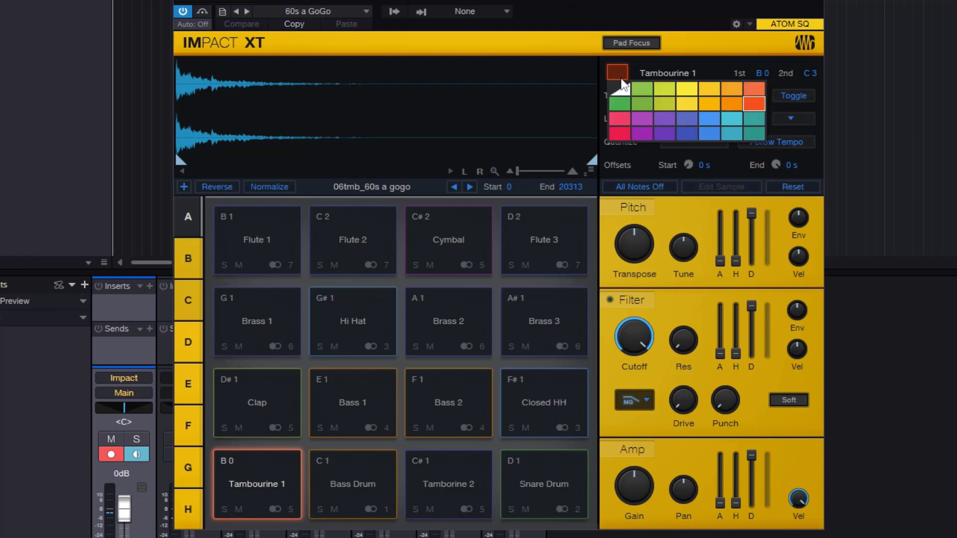
click(620, 132)
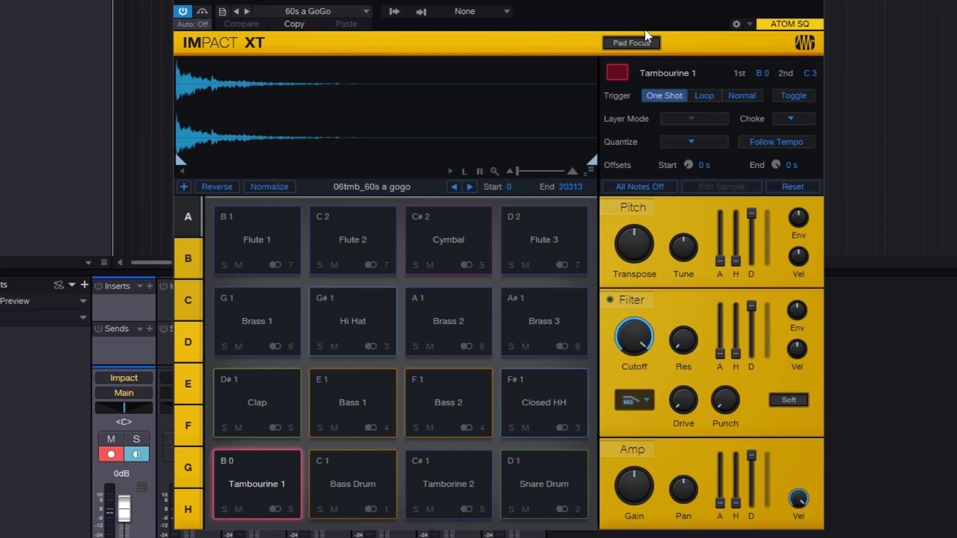
click(616, 72)
click(657, 130)
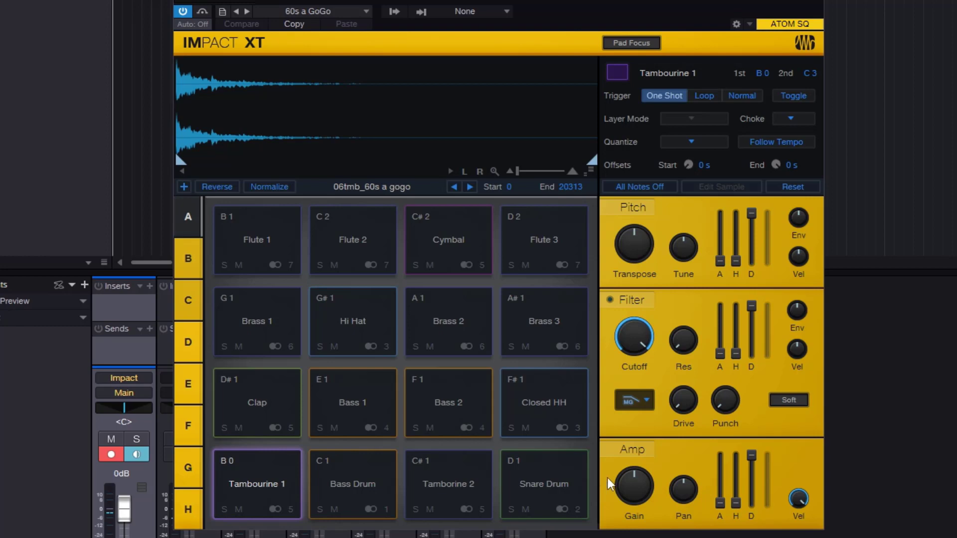
- Audition the Tambourine 1, Bass Drum, Tamborine 2 and Snare Drum pads in turn
click(271, 466)
click(344, 475)
click(427, 475)
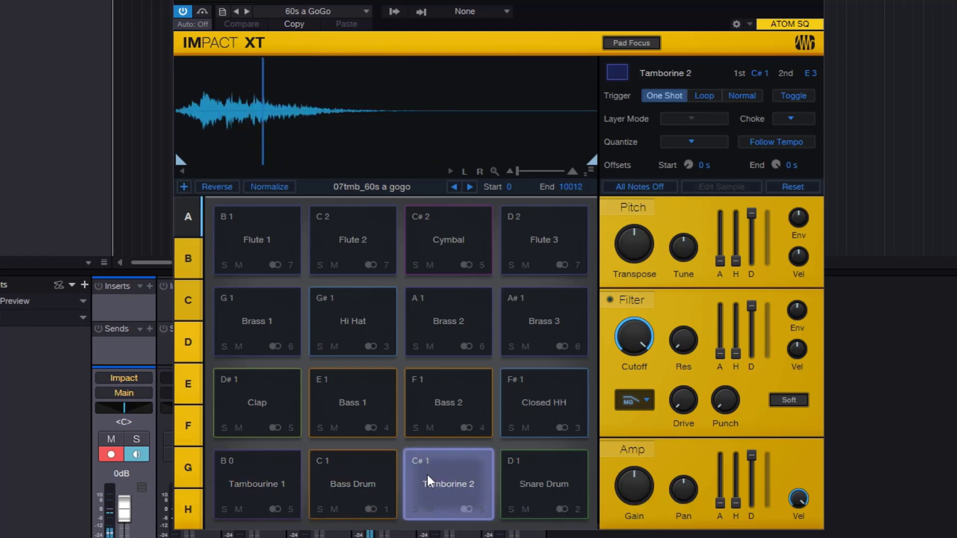
click(518, 480)
- Rename the Tambourine 1 pad as Dog and audition it
click(261, 484)
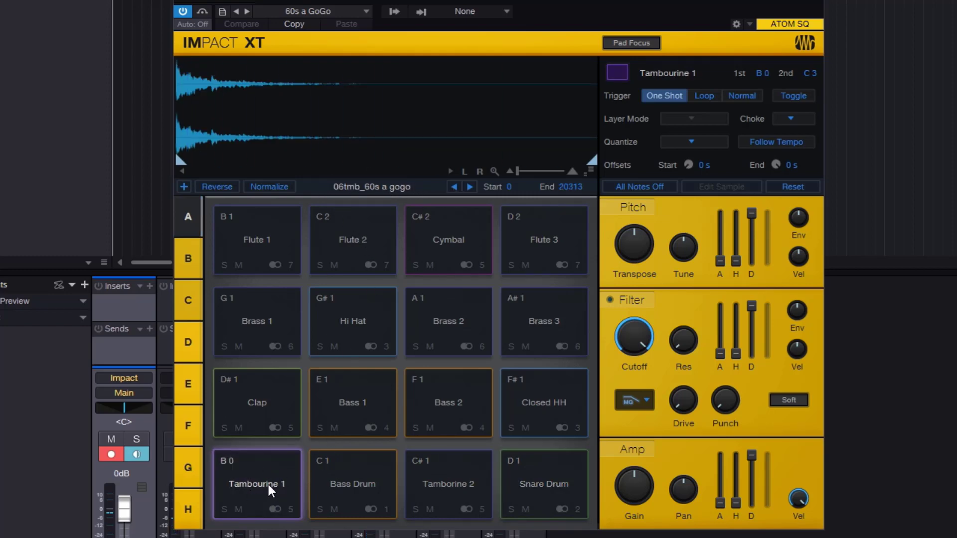
double_click(691, 74)
drag(712, 75, 488, 68)
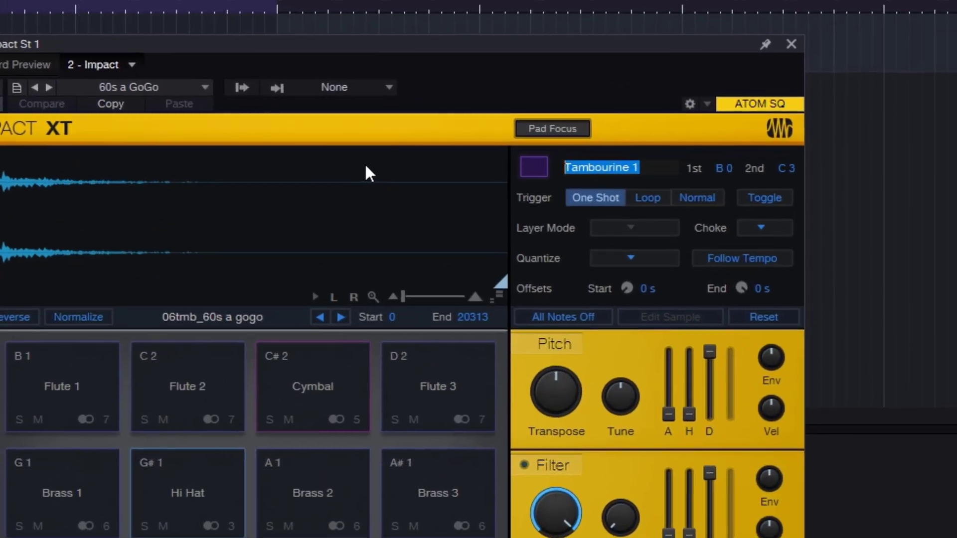
text(dog)
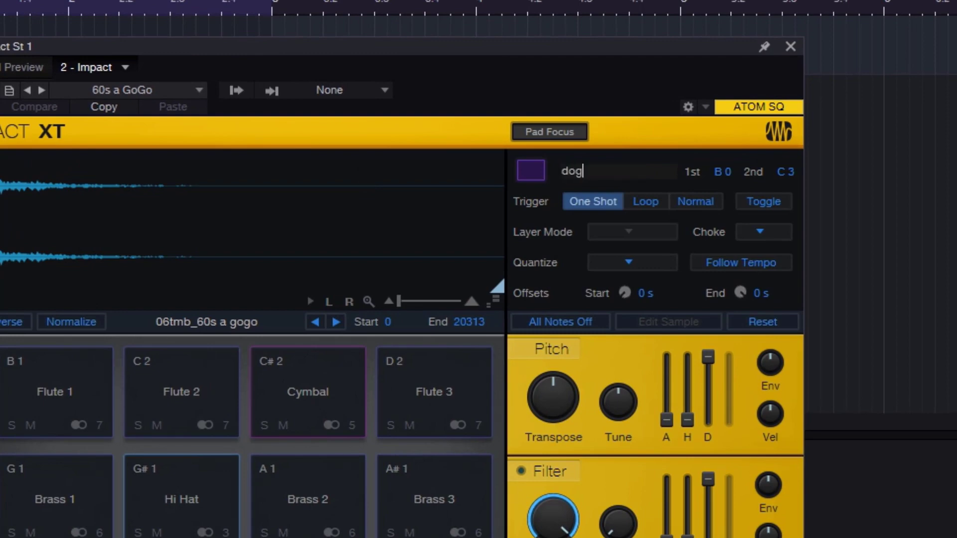
key(BackSpace)
key(BackSpace)
key(BackSpace)
text(Dog)
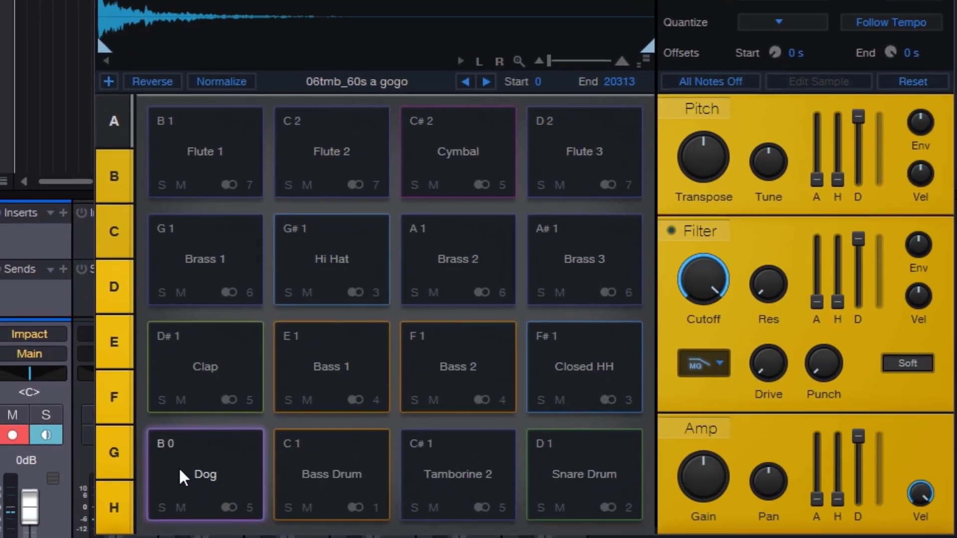
click(180, 471)
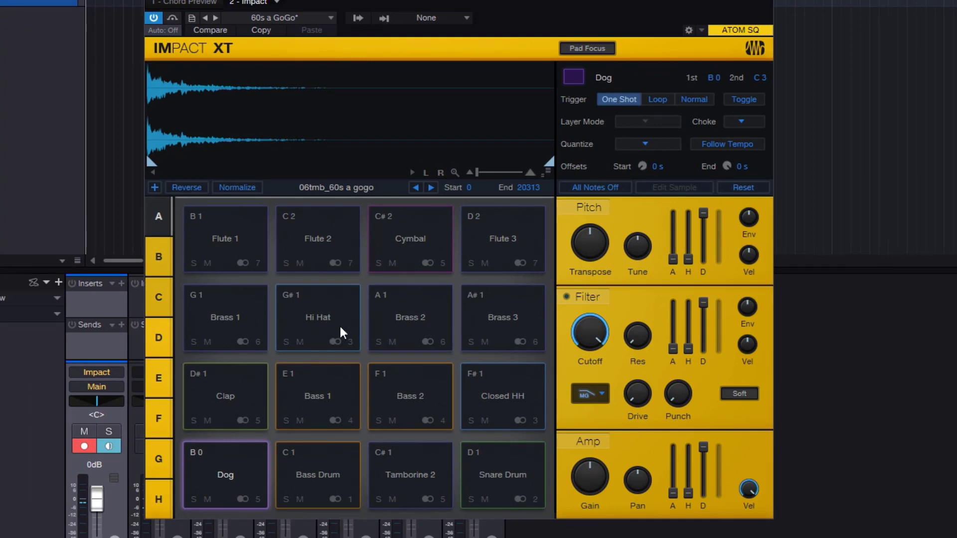
- Select the Bass 1 pad and audition its sample in One Shot mode
mouse_move(153, 165)
mouse_down()
mouse_move(247, 149)
mouse_move(139, 154)
mouse_up()
click(330, 391)
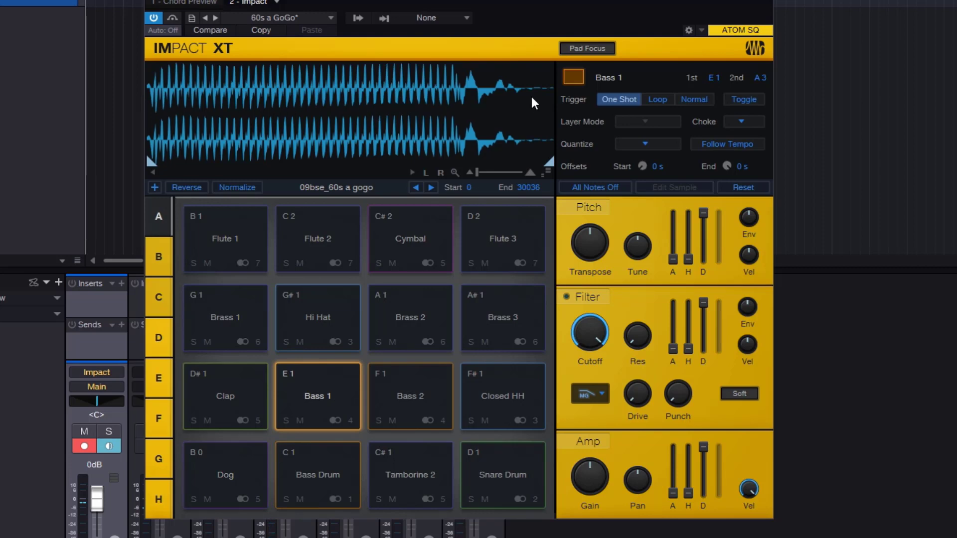
click(340, 403)
- Trim the Bass 1 sample's end to about 6233, audition the short section and restore the full length
drag(548, 162, 229, 162)
click(340, 401)
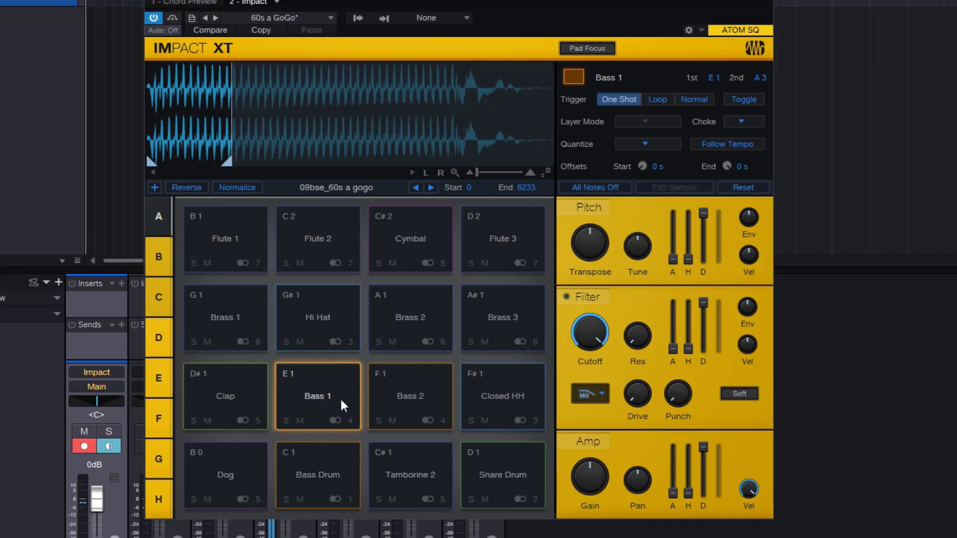
drag(224, 162, 574, 166)
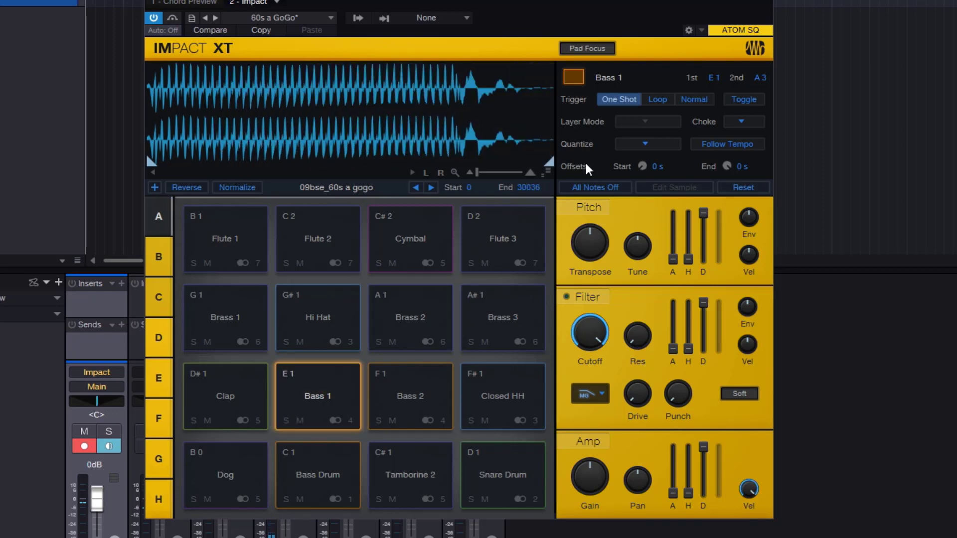
- Set the Bass 1 pad's trigger mode to Loop and audition it
click(657, 100)
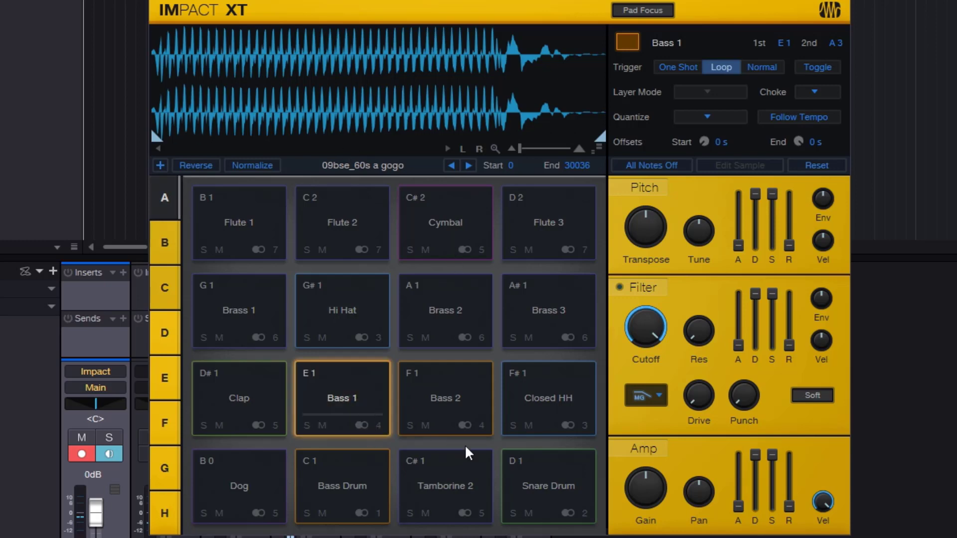
click(361, 390)
click(366, 399)
click(366, 392)
- Audition a short looped section of the Bass 1 sample from about 524 to 4644, and restore the full range
drag(600, 135, 178, 139)
click(350, 382)
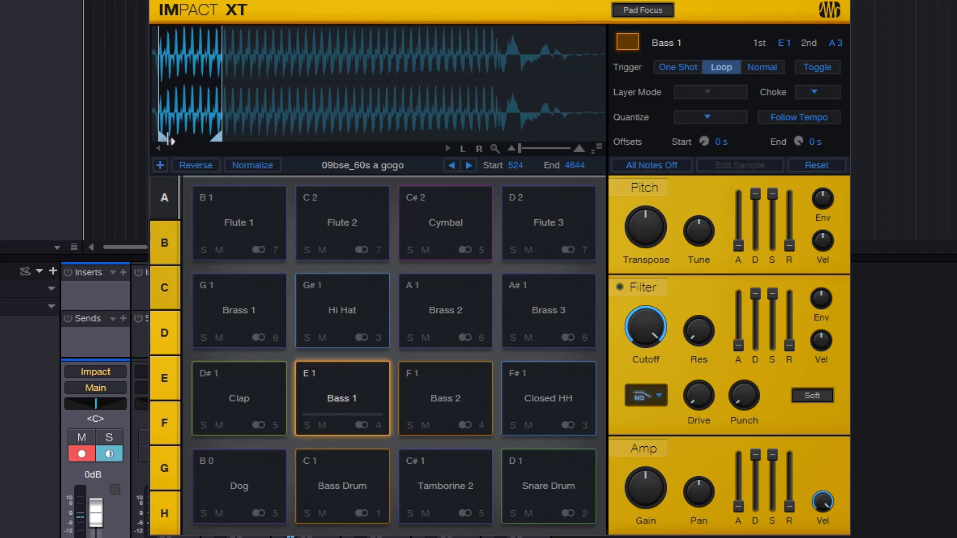
drag(169, 139, 156, 139)
drag(215, 137, 601, 139)
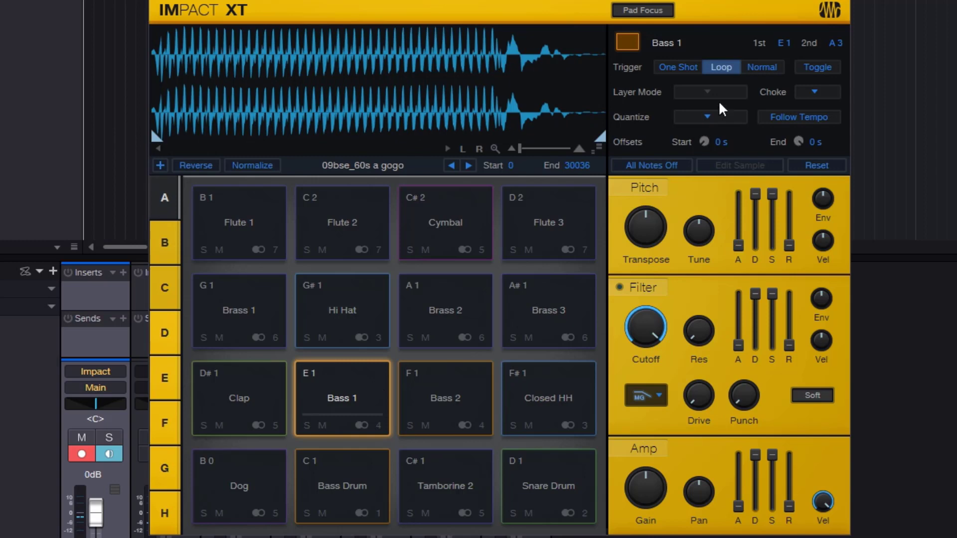
- Set the Bass 1 pad's trigger mode to Normal and audition it several times
click(763, 69)
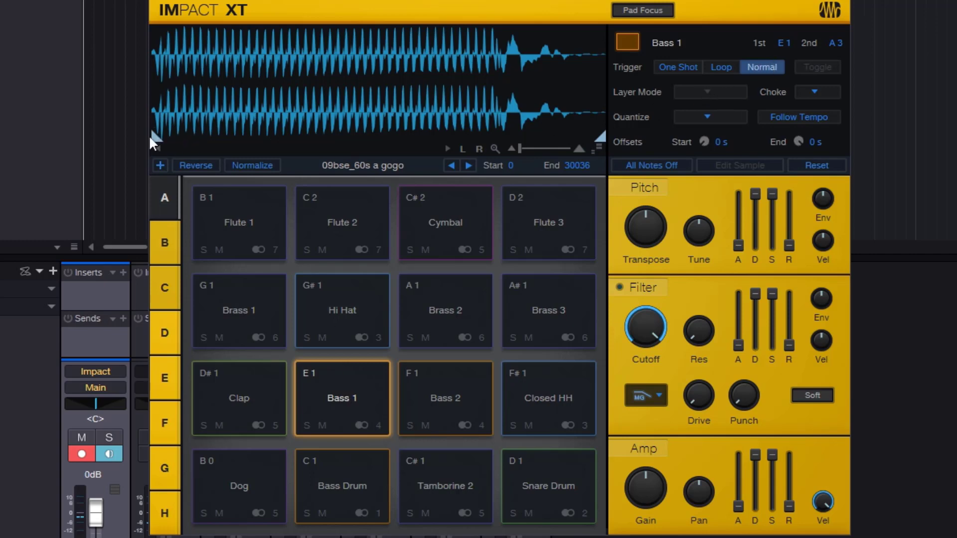
click(366, 388)
click(373, 389)
click(370, 379)
click(369, 380)
click(367, 380)
click(368, 379)
click(369, 388)
- Switch the Bass 1 pad's trigger between One Shot, Loop and Normal, leaving it on One Shot
click(676, 65)
click(722, 65)
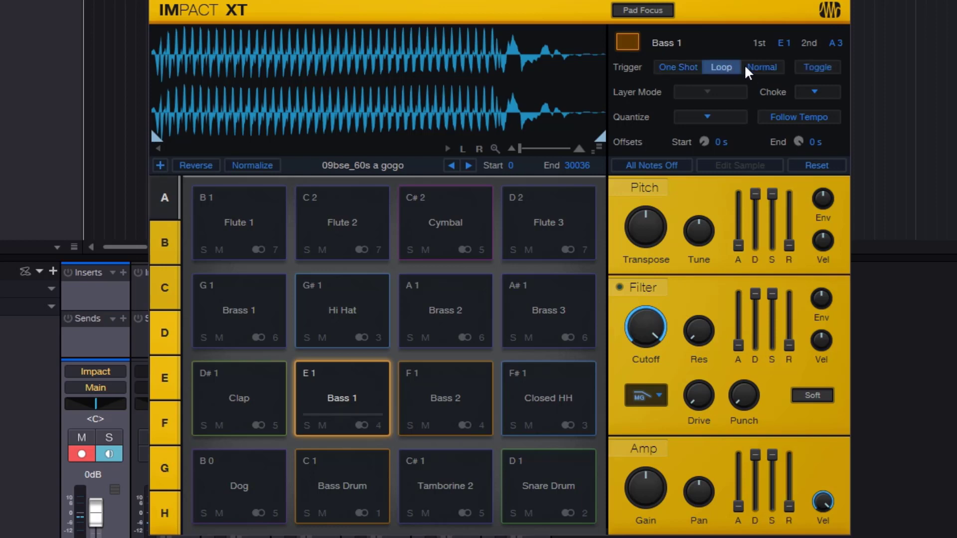
click(745, 66)
click(670, 67)
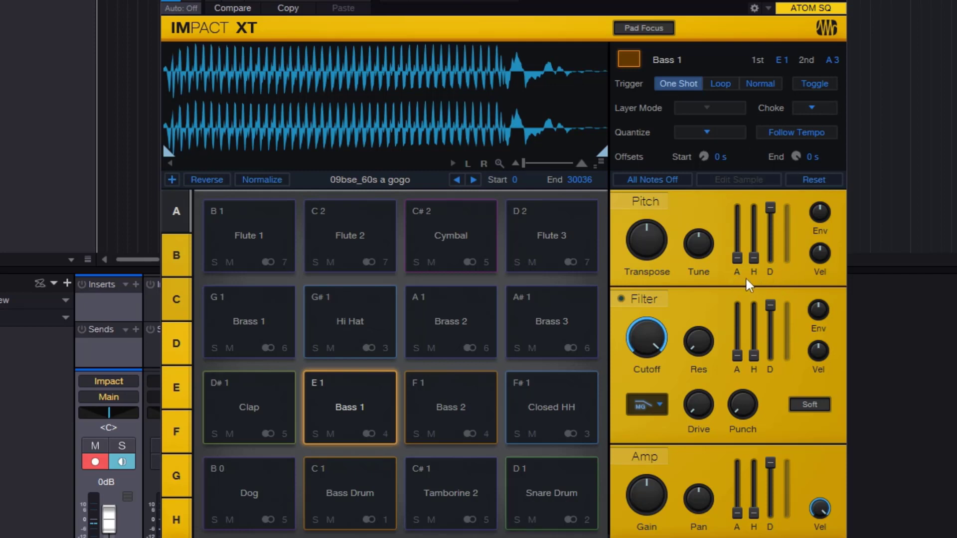
click(724, 86)
click(752, 87)
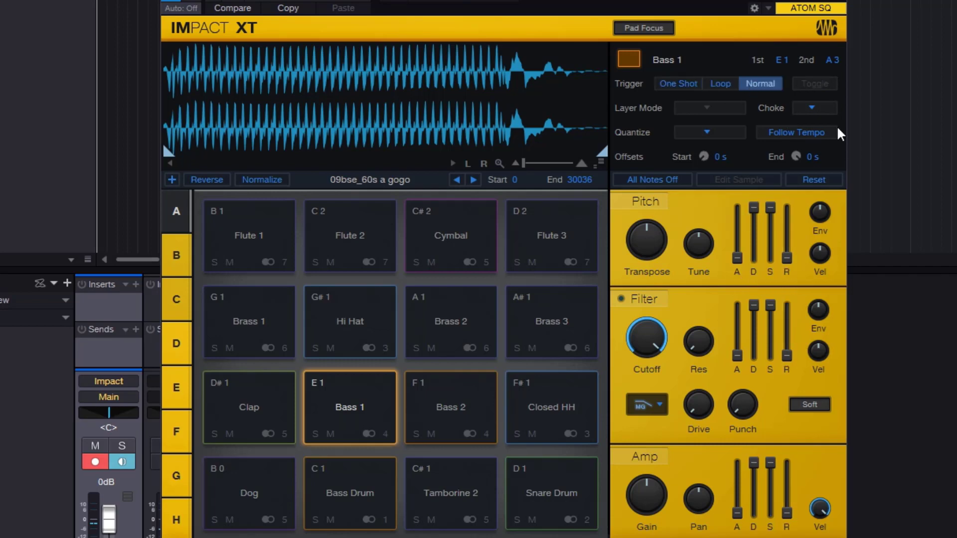
click(692, 88)
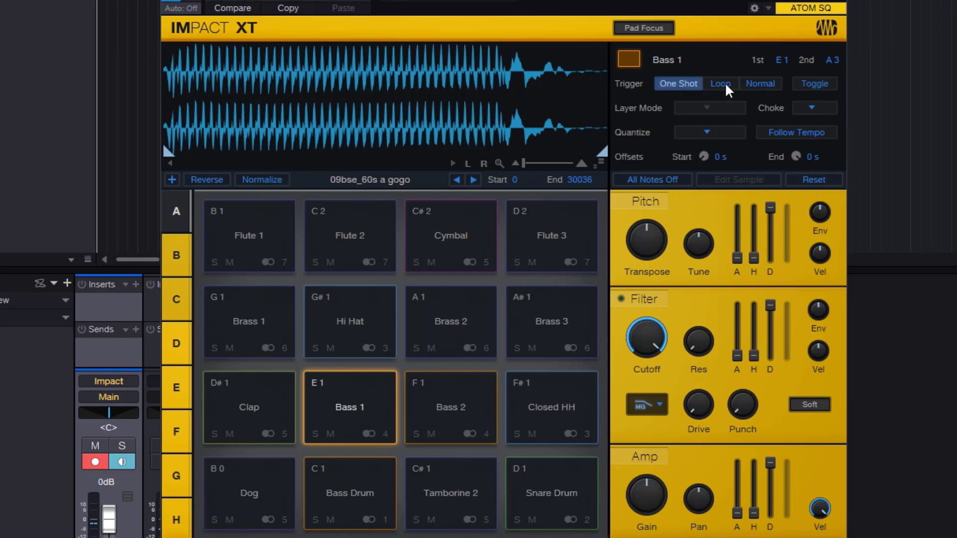
click(726, 87)
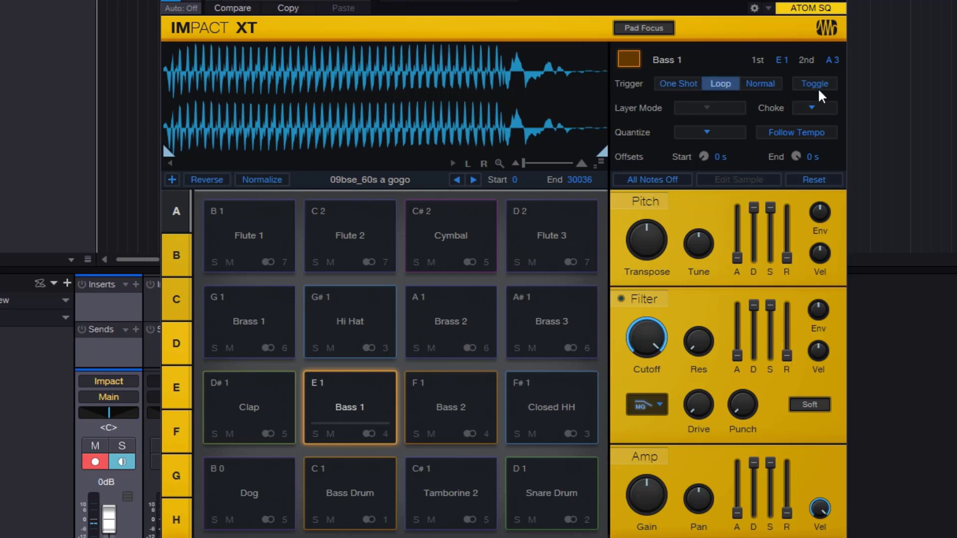
click(761, 84)
click(679, 82)
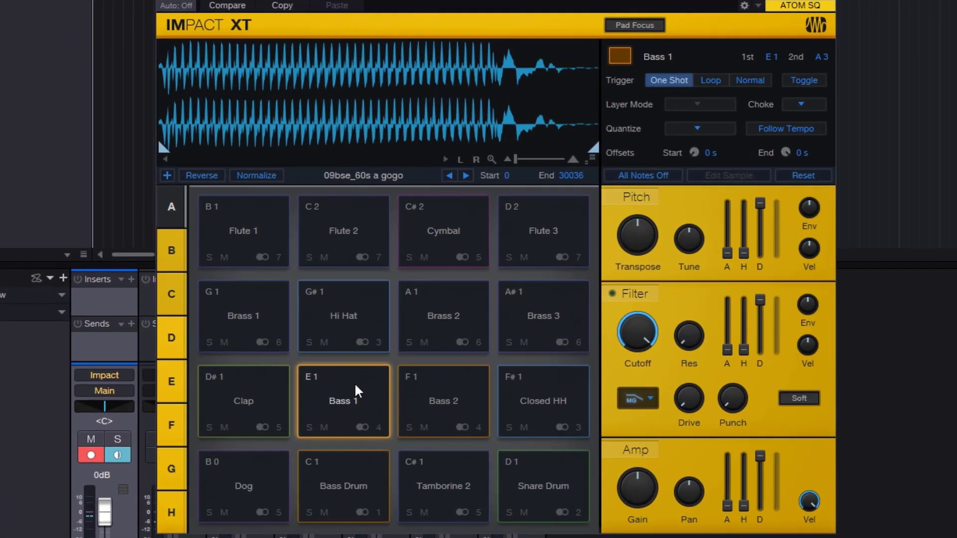
- Retrigger the Bass 1 pad repeatedly in One Shot mode with Toggle off
click(356, 385)
click(345, 392)
click(345, 393)
click(345, 393)
click(346, 393)
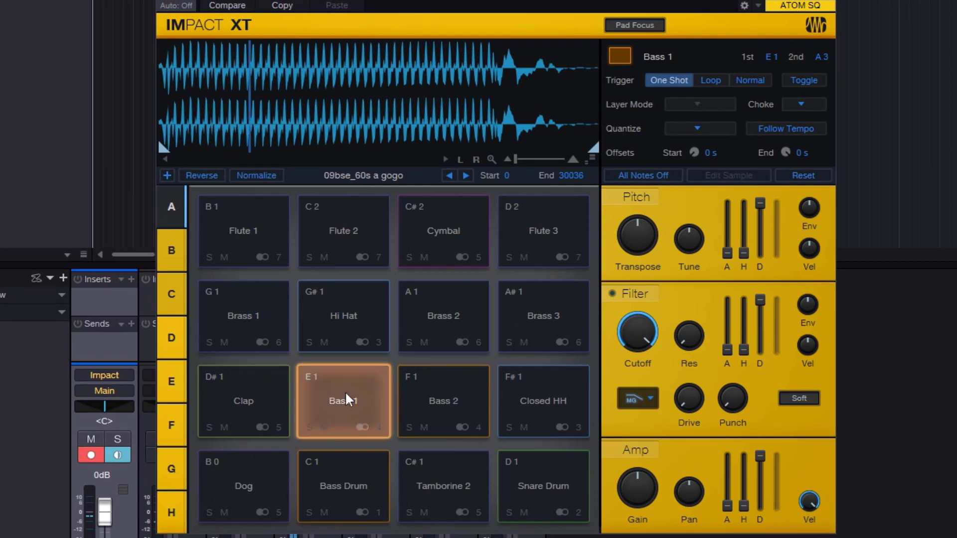
click(348, 399)
click(348, 399)
click(348, 398)
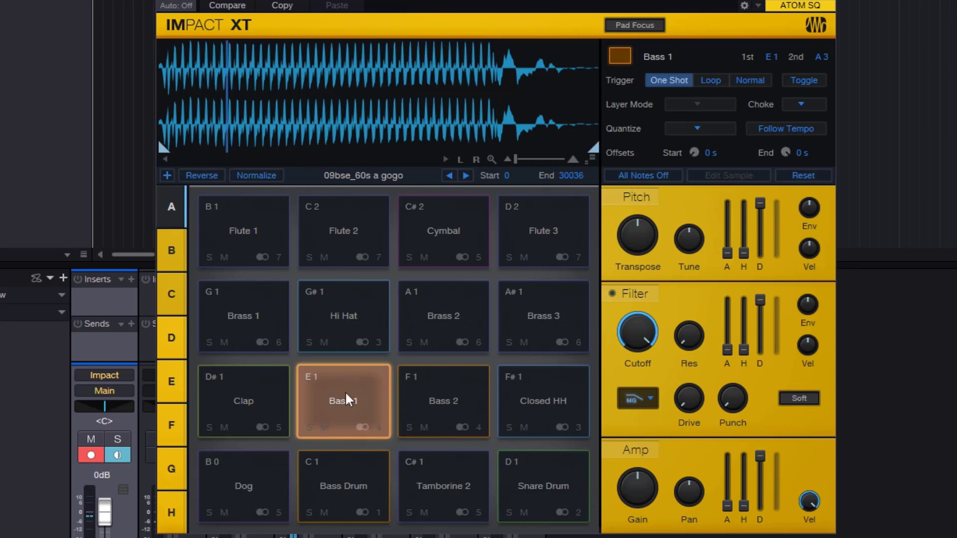
click(348, 399)
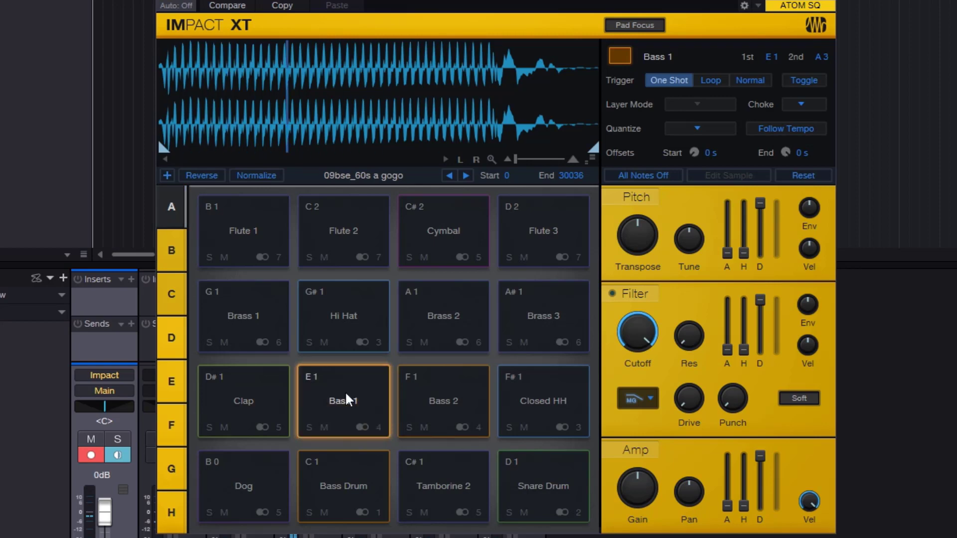
click(348, 399)
- Enable Toggle for the Bass 1 pad and audition starting and stopping its sample
click(804, 81)
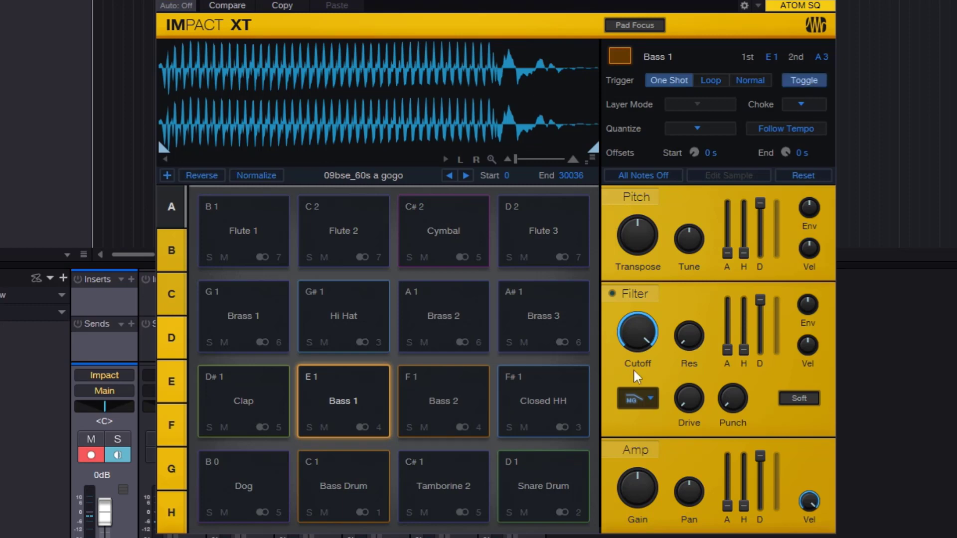
click(357, 396)
click(344, 401)
click(360, 405)
click(364, 400)
click(364, 400)
click(363, 400)
click(365, 400)
click(366, 401)
- Set the Bass 1 pad's trigger mode to Loop while keeping Toggle enabled
click(711, 80)
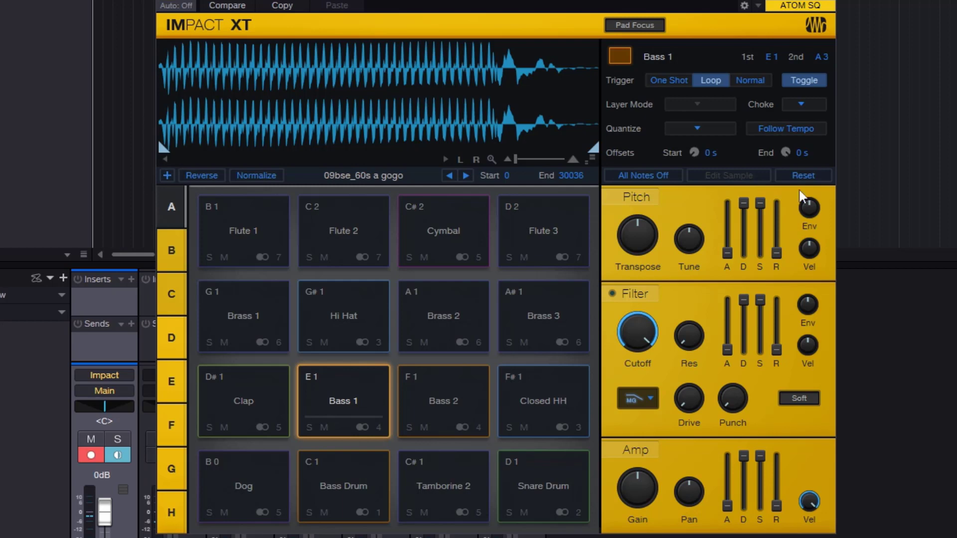
- Audition starting and stopping the Bass 1 pad's looped sample with Toggle enabled
click(354, 399)
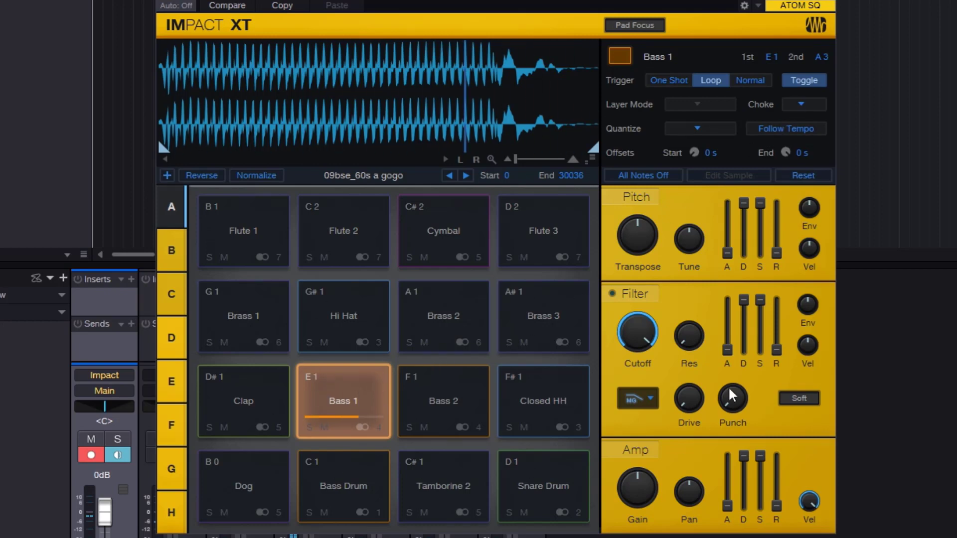
click(365, 398)
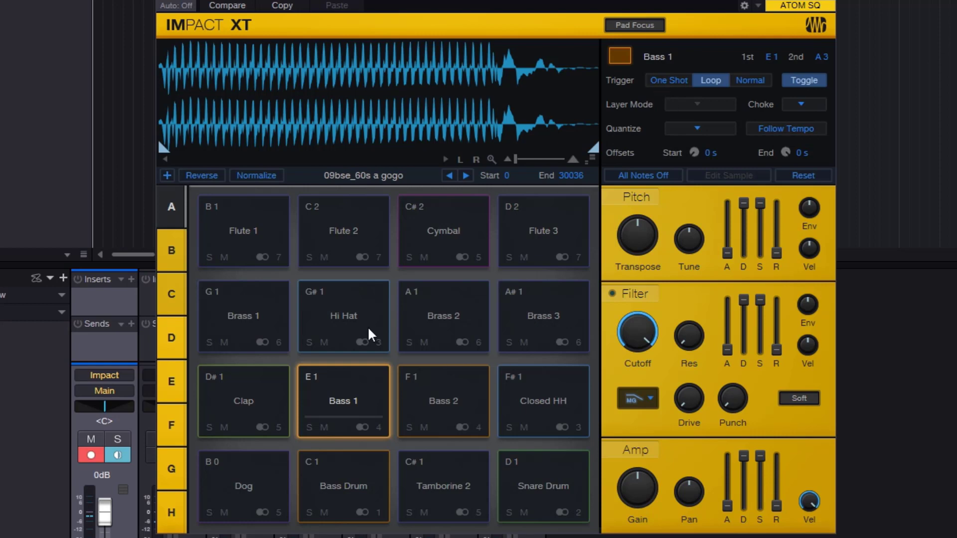
click(355, 404)
- Switch the Bass 1 pad's trigger to Normal and then back to One Shot
click(743, 83)
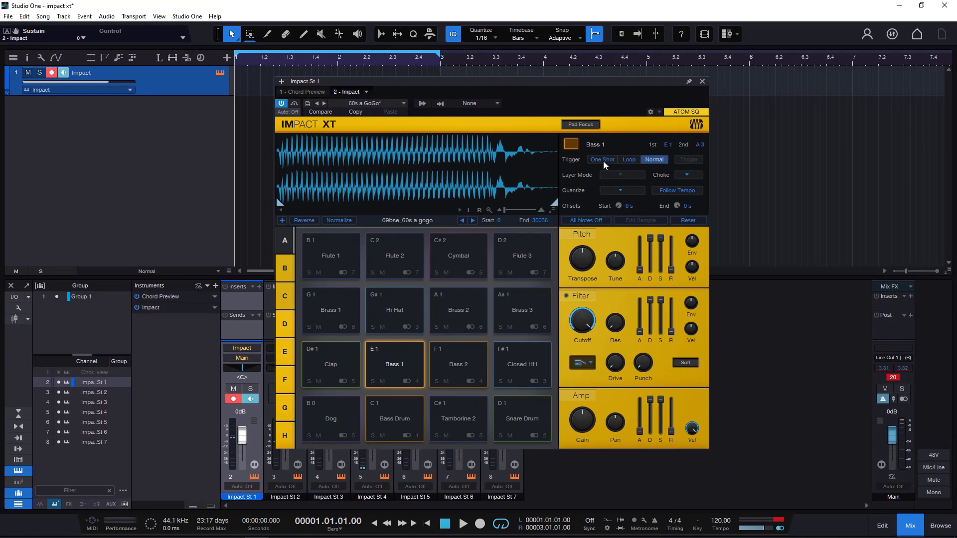
click(602, 159)
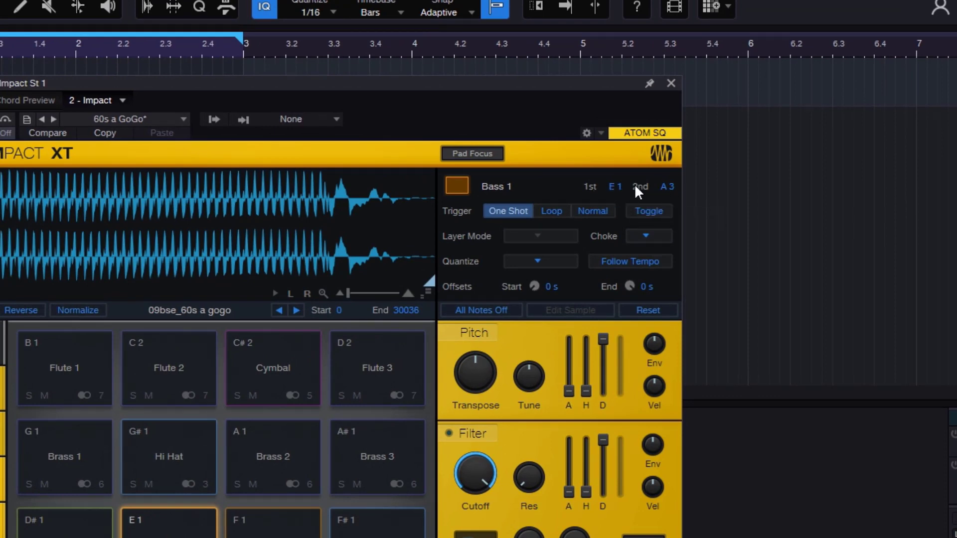
- Try to set the Dog pad's first trigger note to G3
click(64, 537)
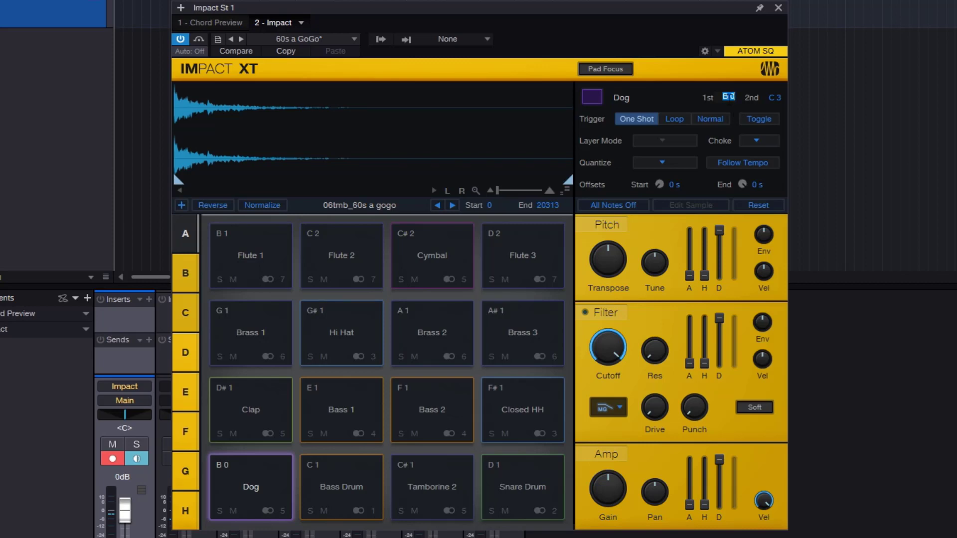
text(G3)
click(673, 94)
click(554, 42)
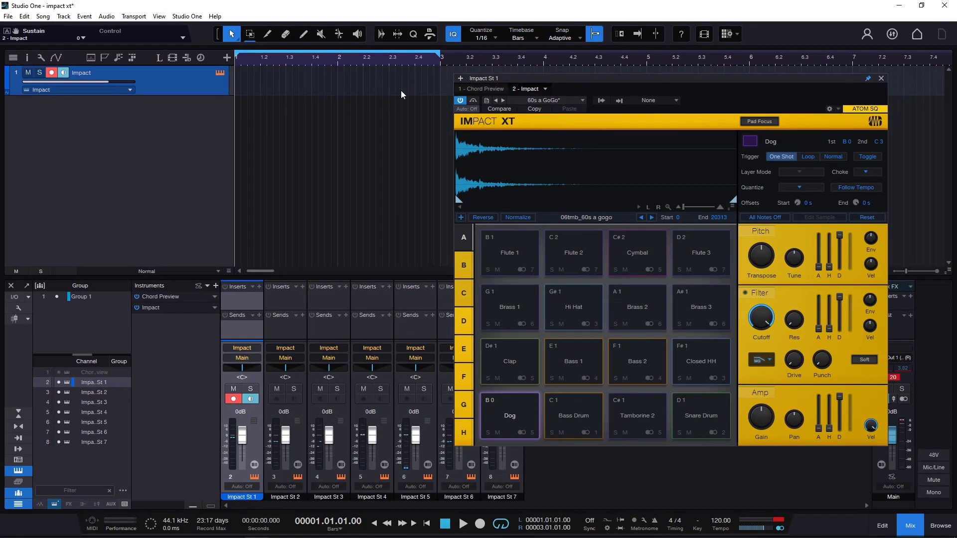
- Create an empty instrument part on the Impact track and open it in the piano view of the note editor
double_click(237, 77)
double_click(259, 79)
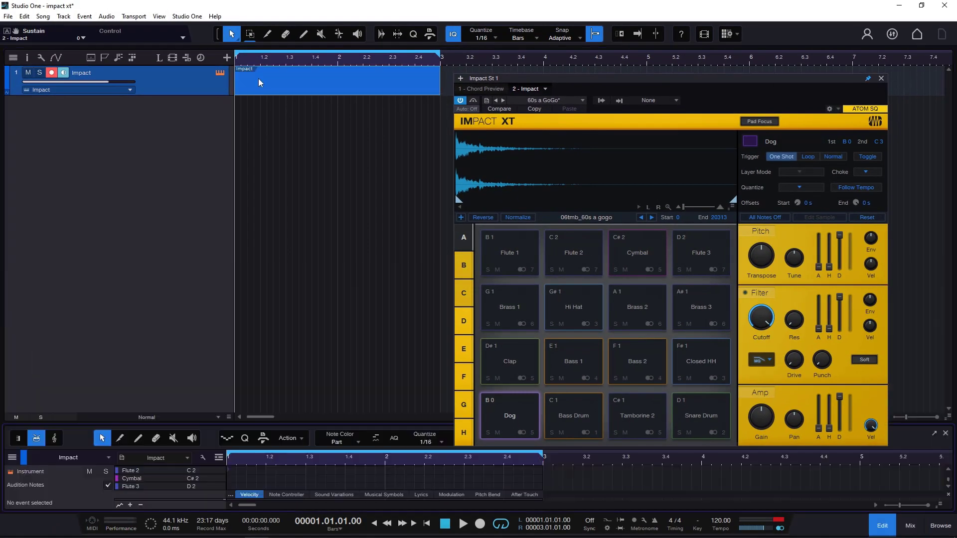
click(36, 179)
click(18, 178)
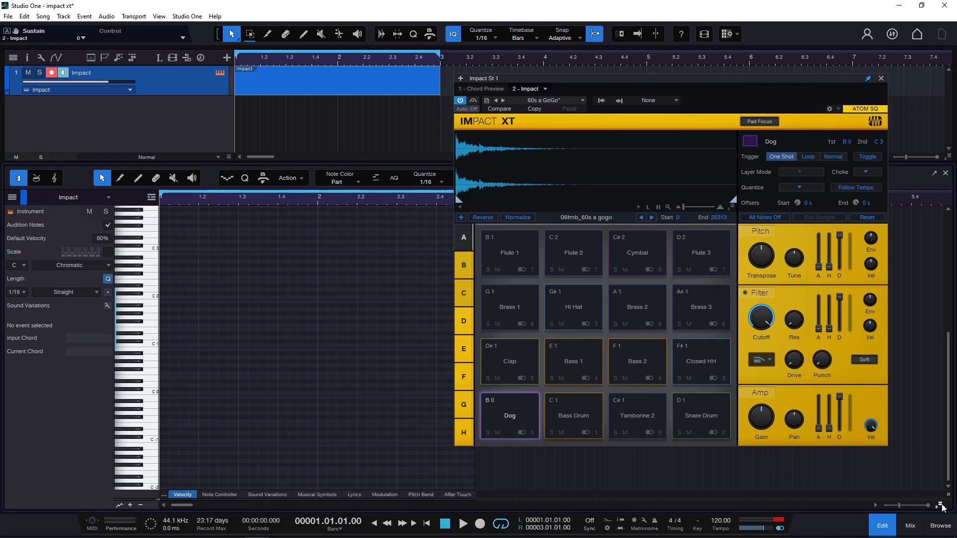
- Audition the Dog pad's B 0 key on the note editor's keyboard
drag(939, 505, 935, 465)
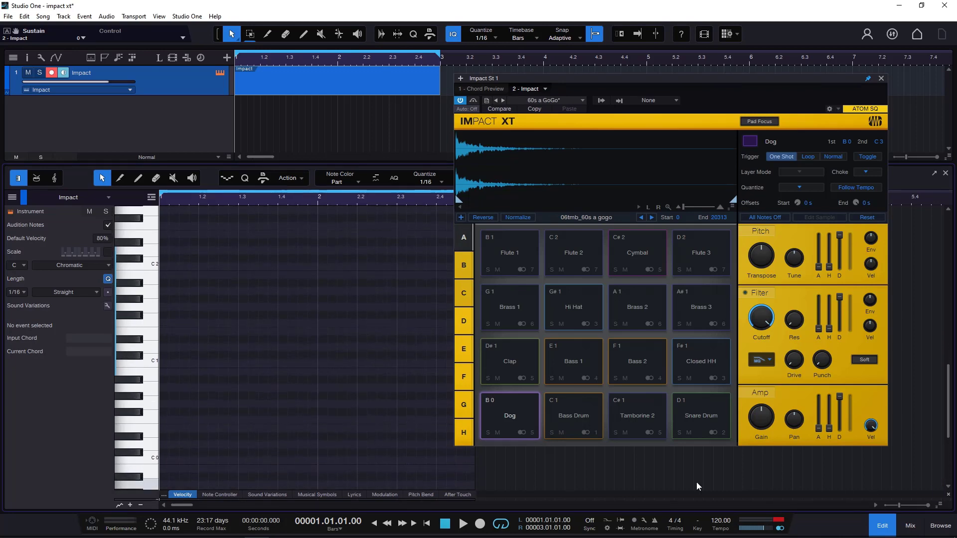
scroll(294, 412, down, 1)
scroll(293, 412, down, 3)
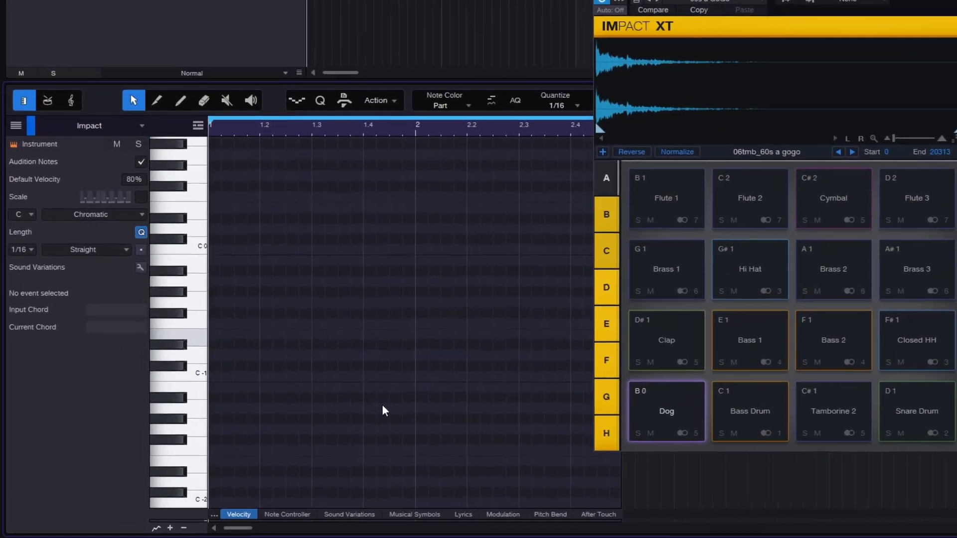
scroll(293, 411, up, 2)
scroll(387, 404, up, 2)
click(201, 341)
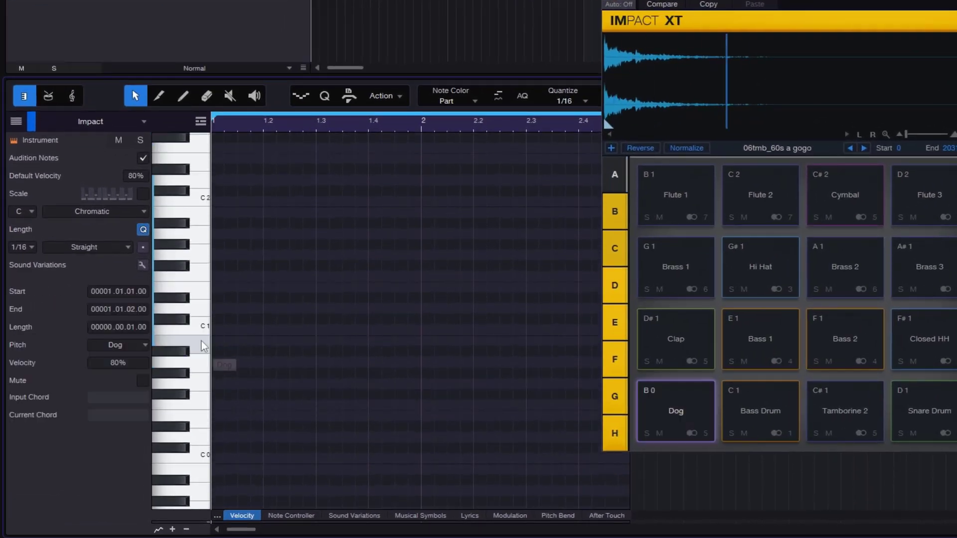
click(201, 341)
- Enter 1/16 Dog notes on all four beats of bar 1
click(217, 341)
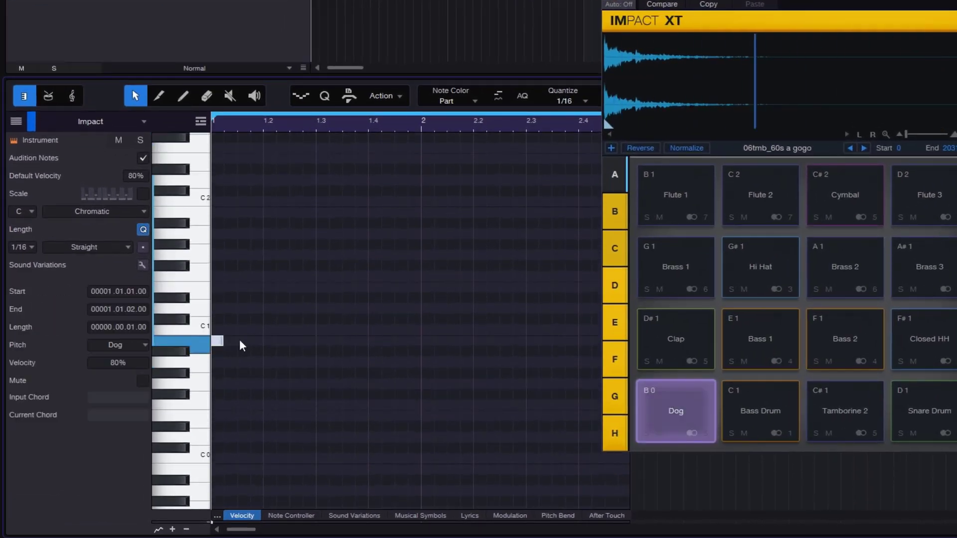
click(270, 341)
click(375, 341)
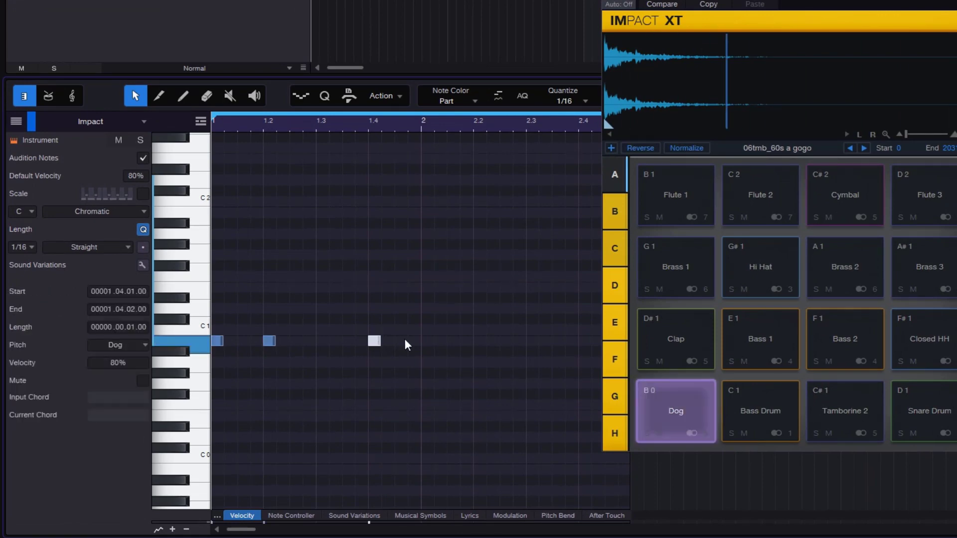
click(322, 341)
- Set the loop range to bar 1 and play back the Dog notes
drag(423, 114, 96, 126)
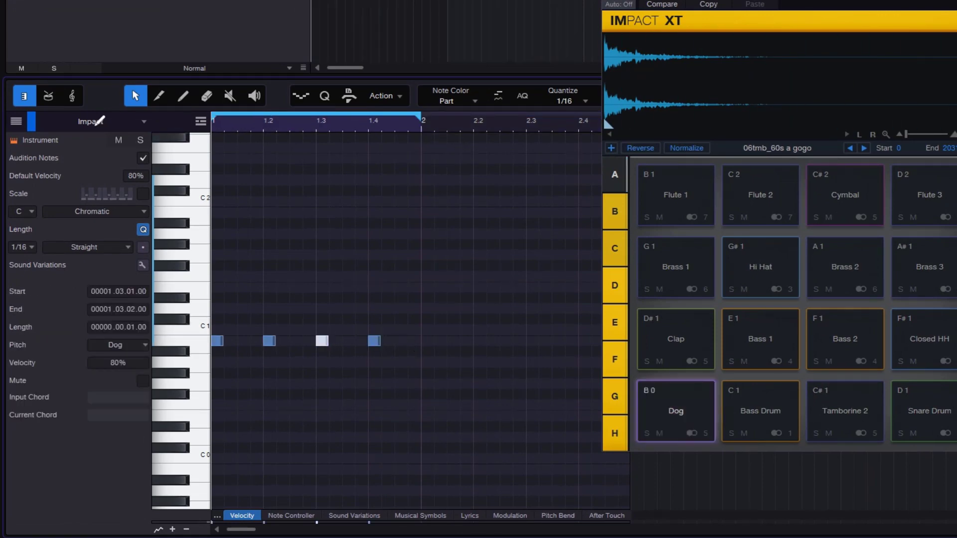
key(space)
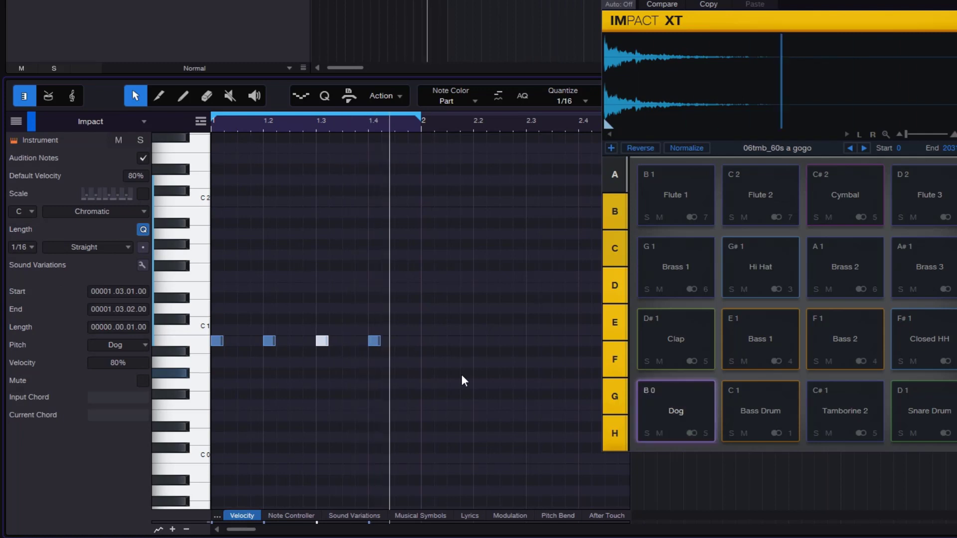
- Transpose all four Dog notes up to C 3, the pad's second trigger note, and play them back
drag(409, 380, 194, 325)
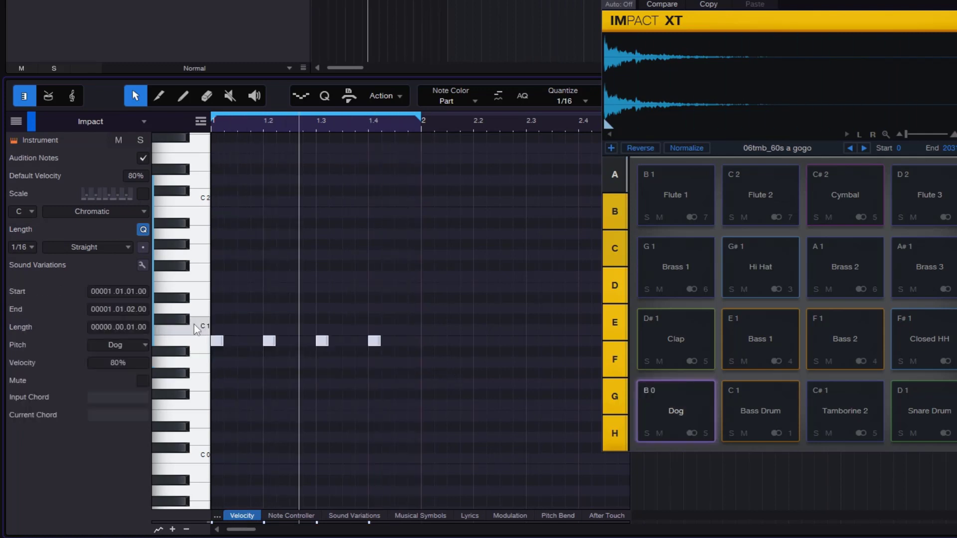
key(shift+Up)
key(shift+Up)
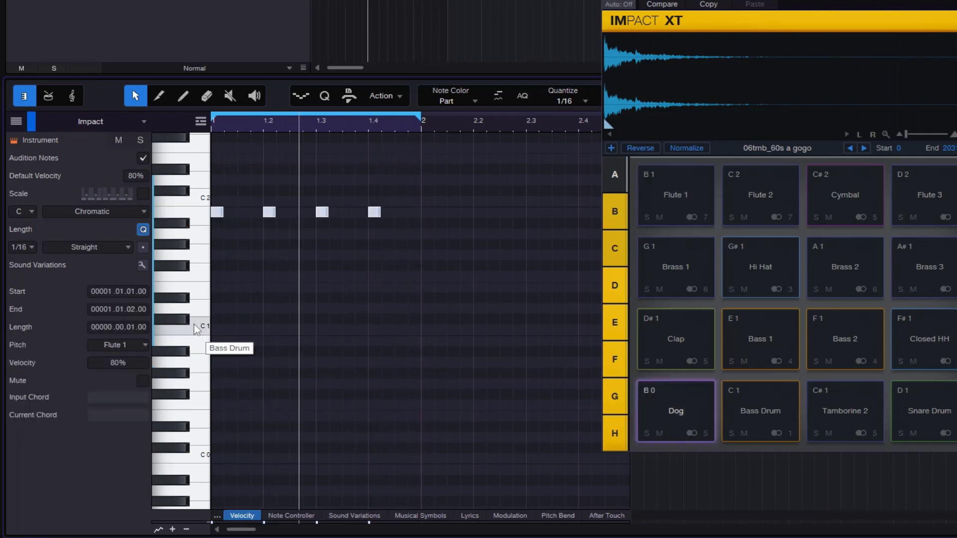
scroll(323, 321, up, 3)
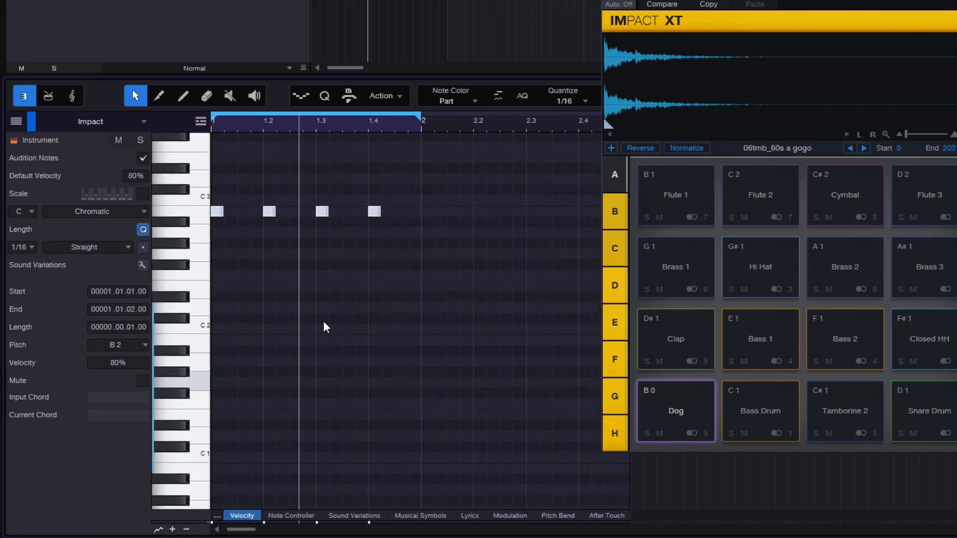
key(Up)
key(space)
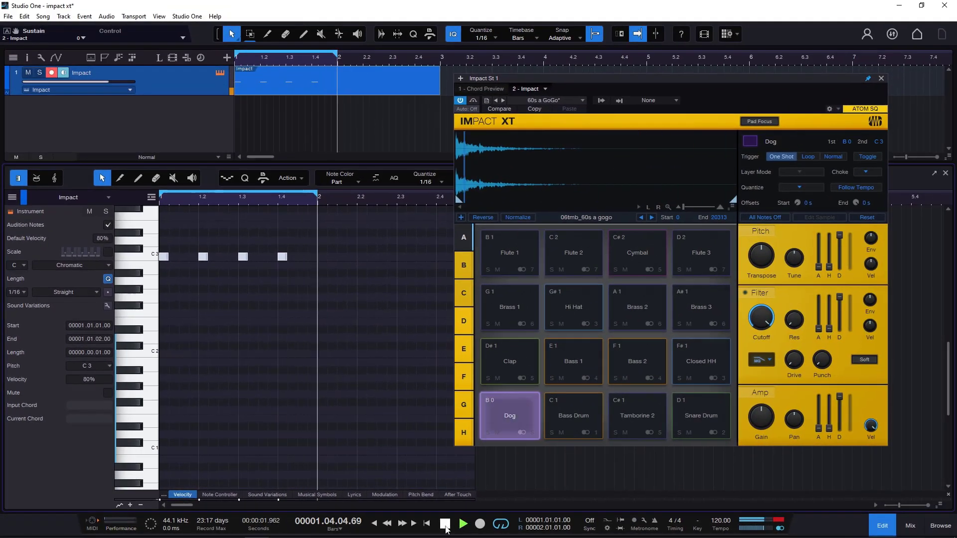
click(445, 526)
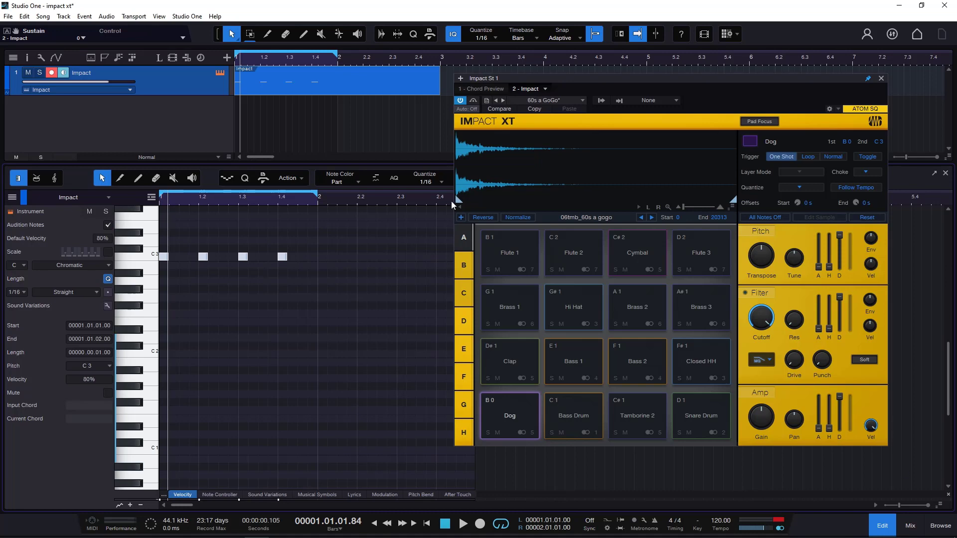
- Delete the part from the Impact track and return from the note editor to the mixer view
key(Delete)
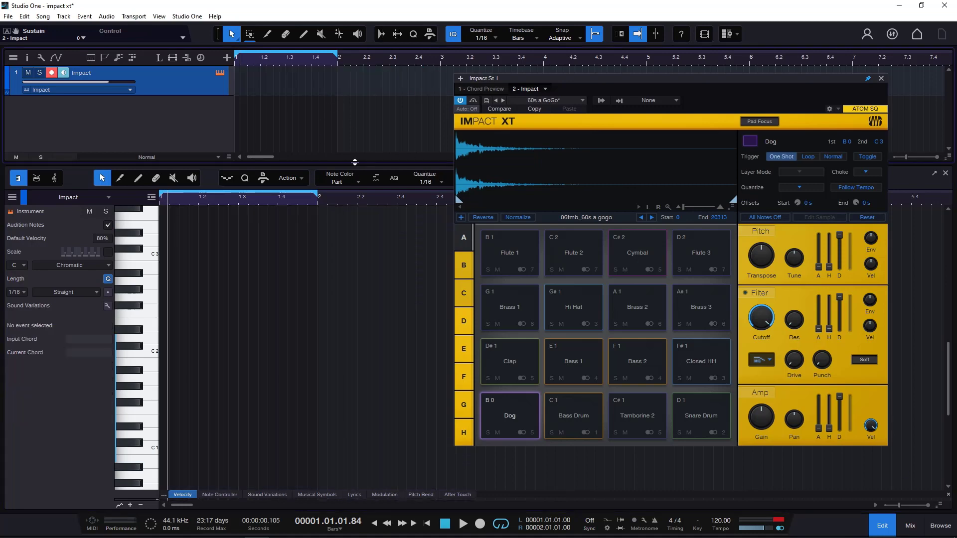
drag(354, 163, 361, 432)
click(910, 525)
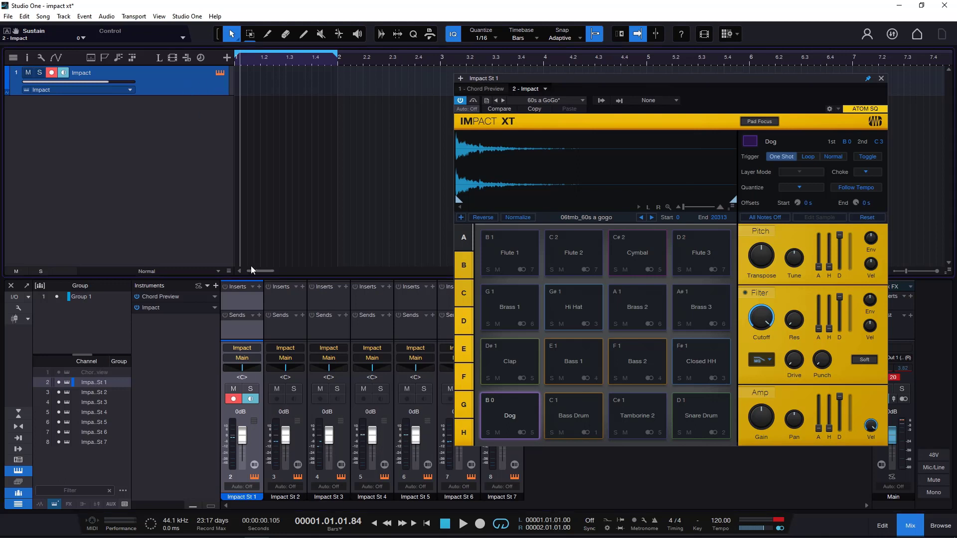
drag(668, 88, 527, 91)
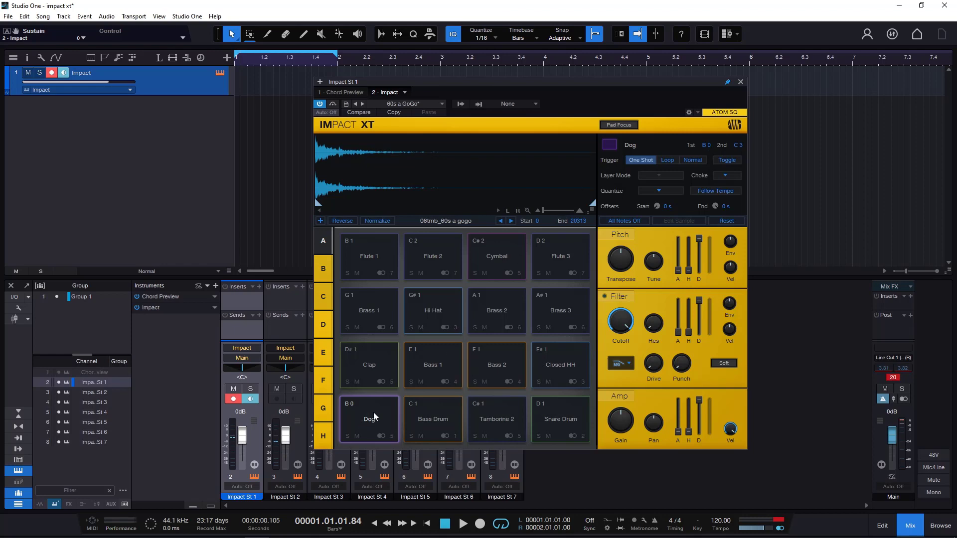
- Assign C 0 as both the Bass Drum pad's first trigger note and the Snare Drum pad's second trigger note
click(440, 417)
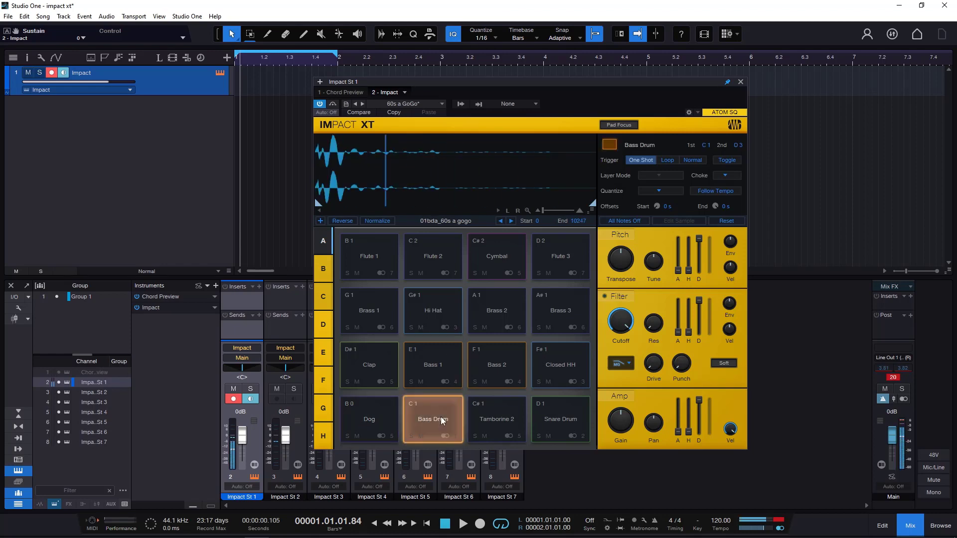
click(558, 420)
click(433, 422)
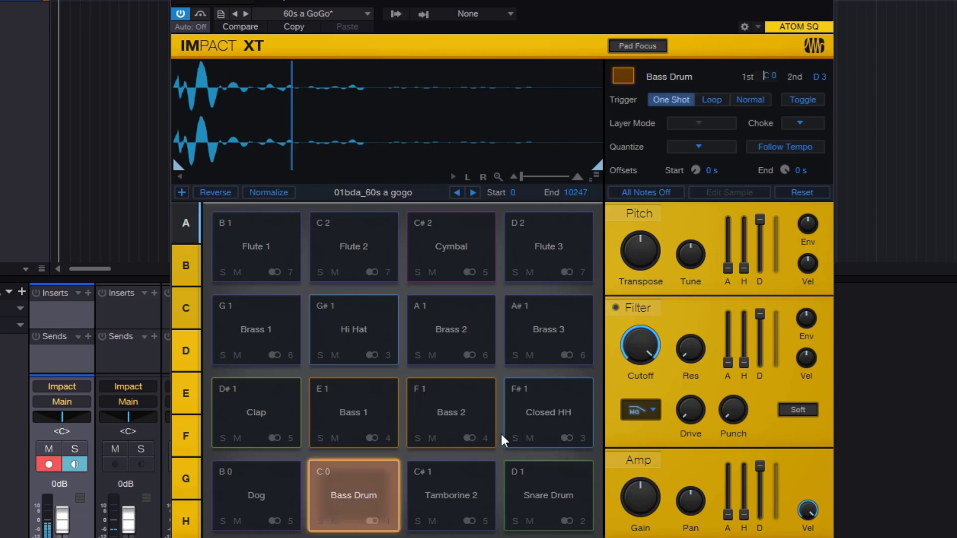
click(569, 486)
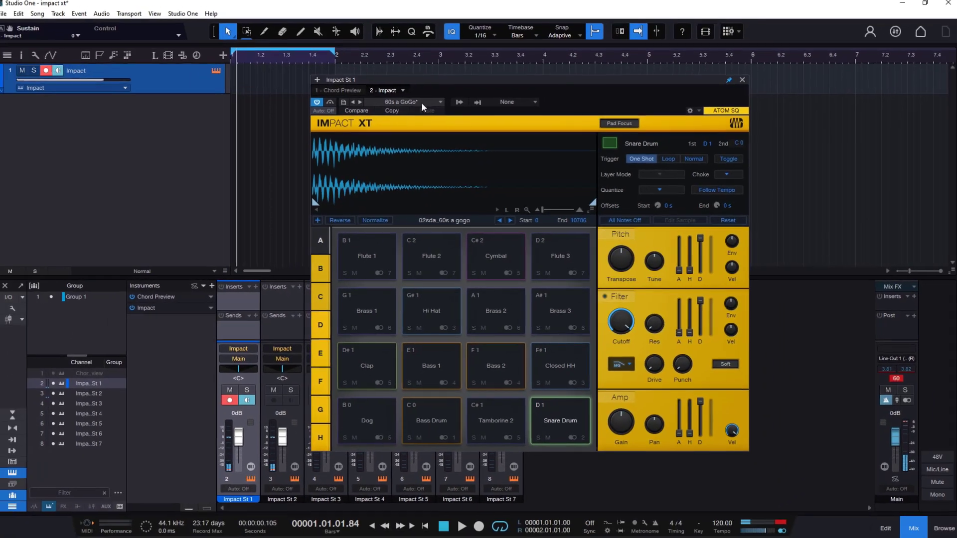
- Load the default preset, then reload the 60s a GoGo preset to restore its original pad settings
click(343, 14)
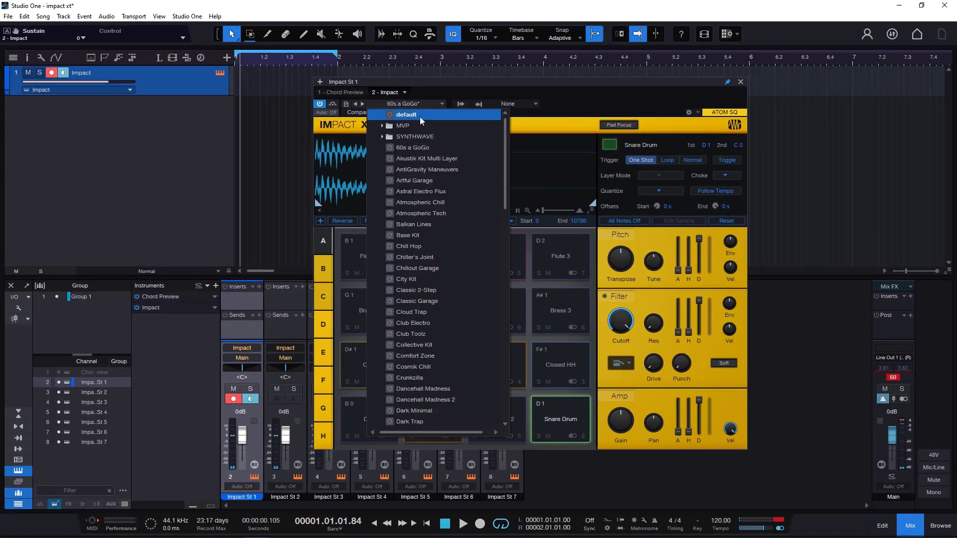
click(420, 114)
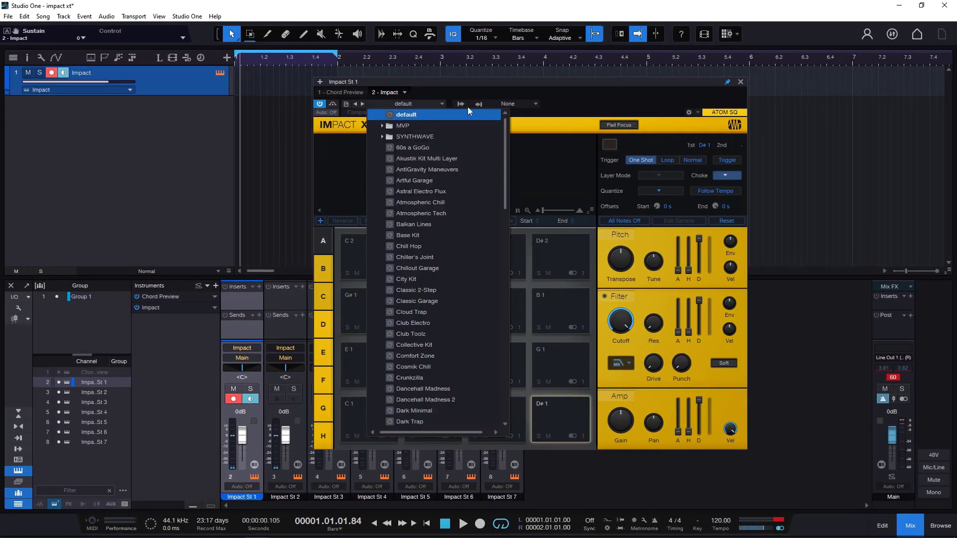
click(410, 148)
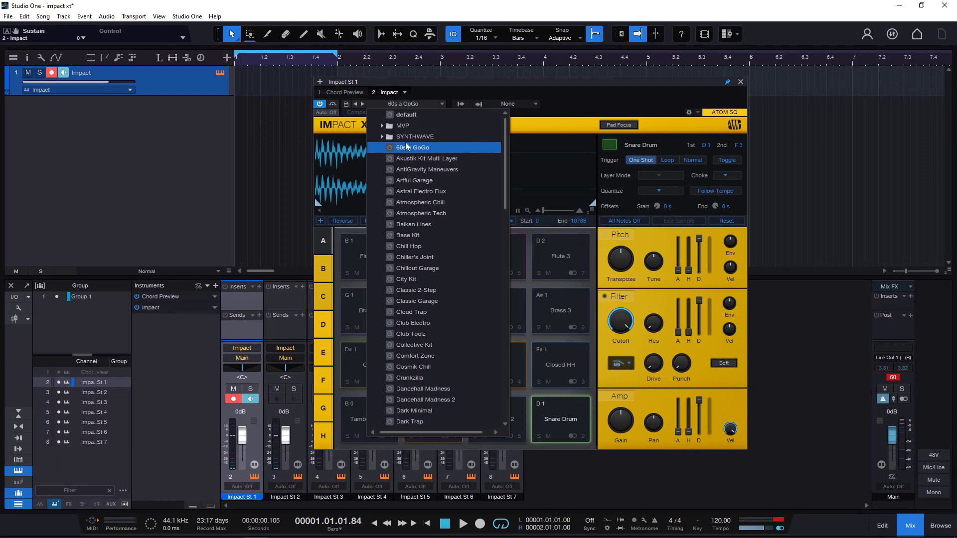
click(584, 103)
- Clear the Tambourine 1 pad's second trigger note so only its first note, B 0, is assigned
click(363, 419)
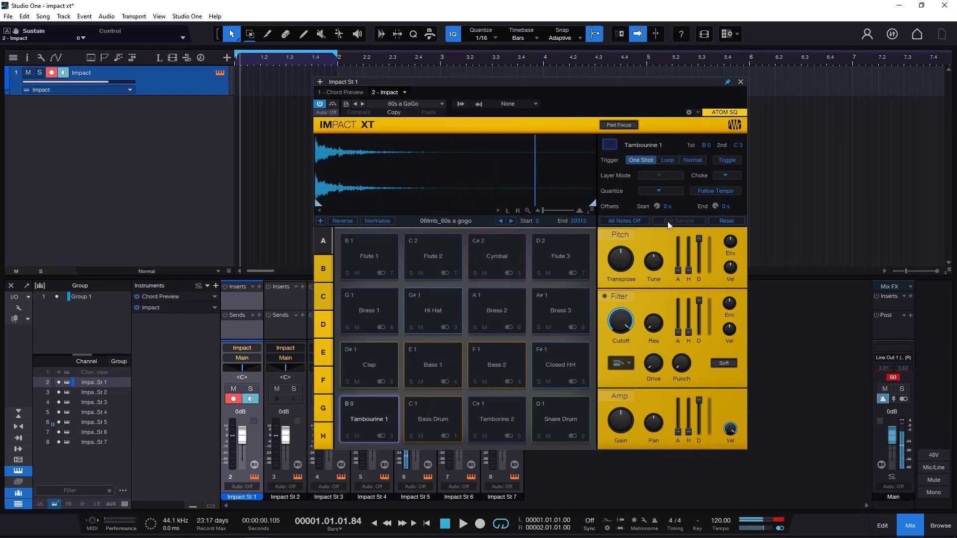
click(737, 146)
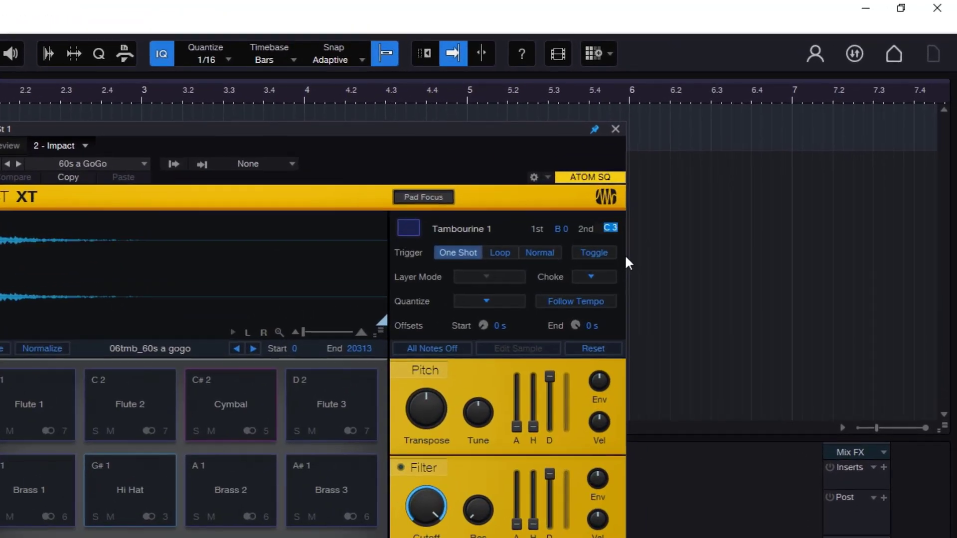
key(BackSpace)
click(410, 166)
click(613, 231)
key(BackSpace)
click(551, 201)
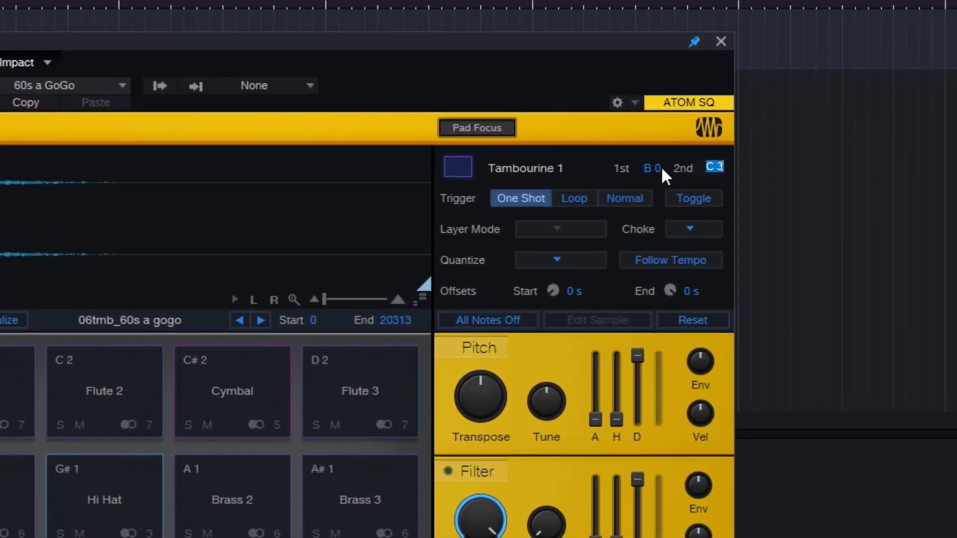
key(BackSpace)
key(Return)
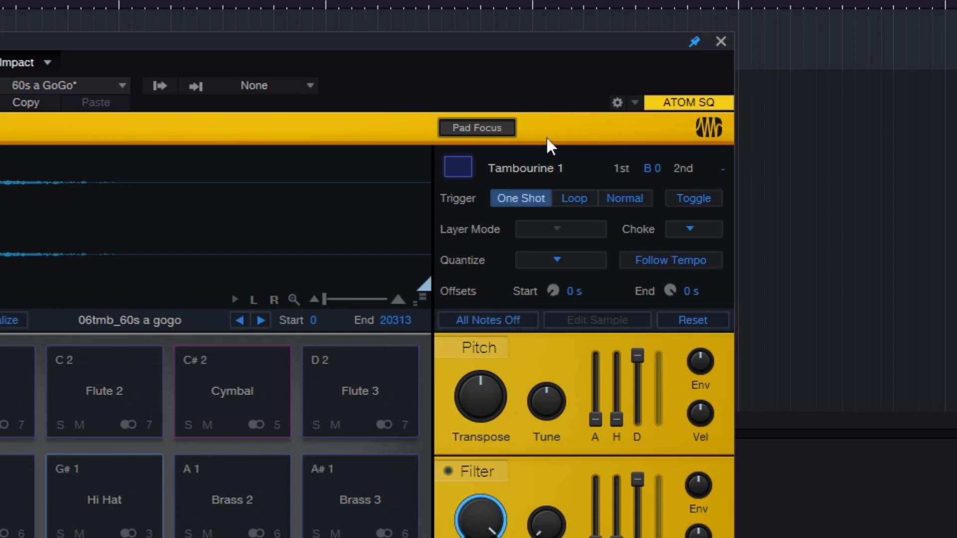
- Reload the 60s a GoGo preset and try again to clear the Tambourine 1 pad's second trigger note
click(57, 85)
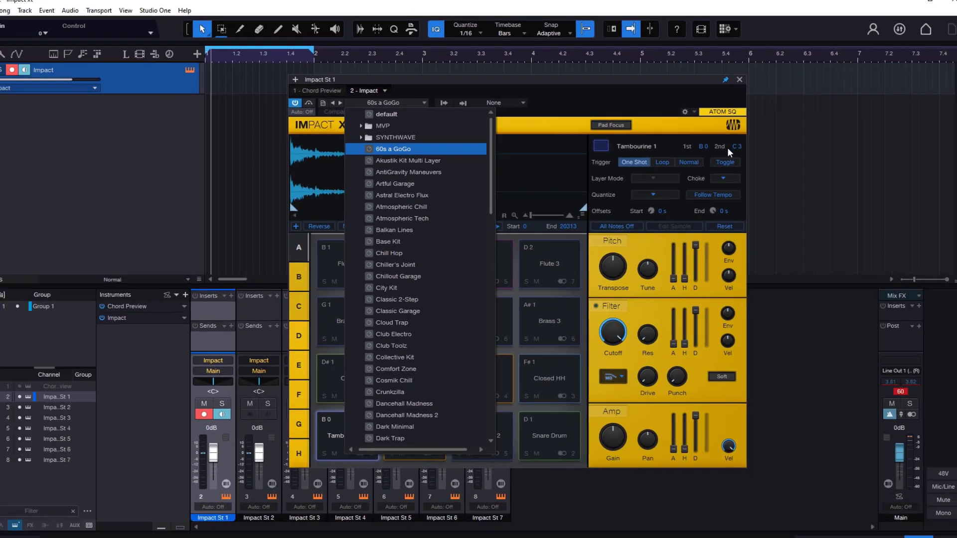
click(735, 149)
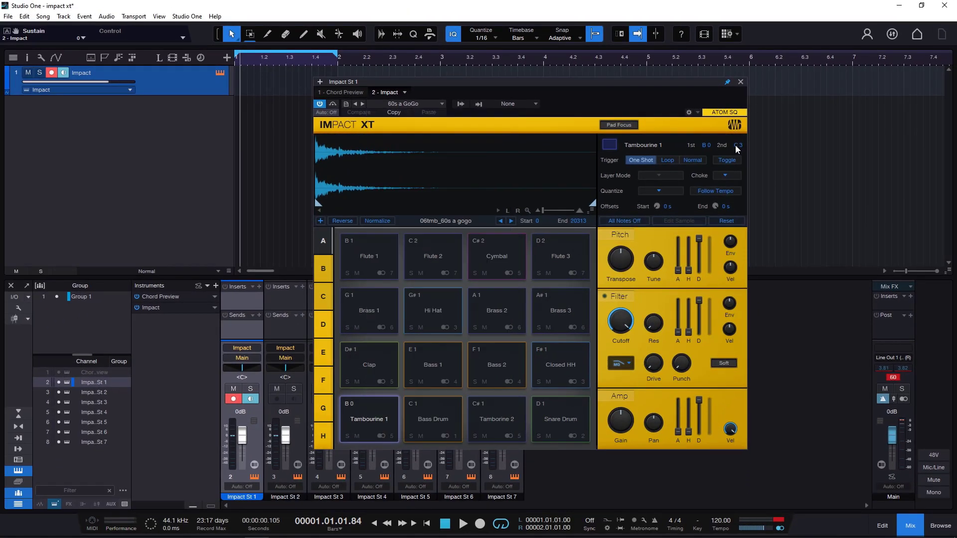
double_click(736, 147)
key(BackSpace)
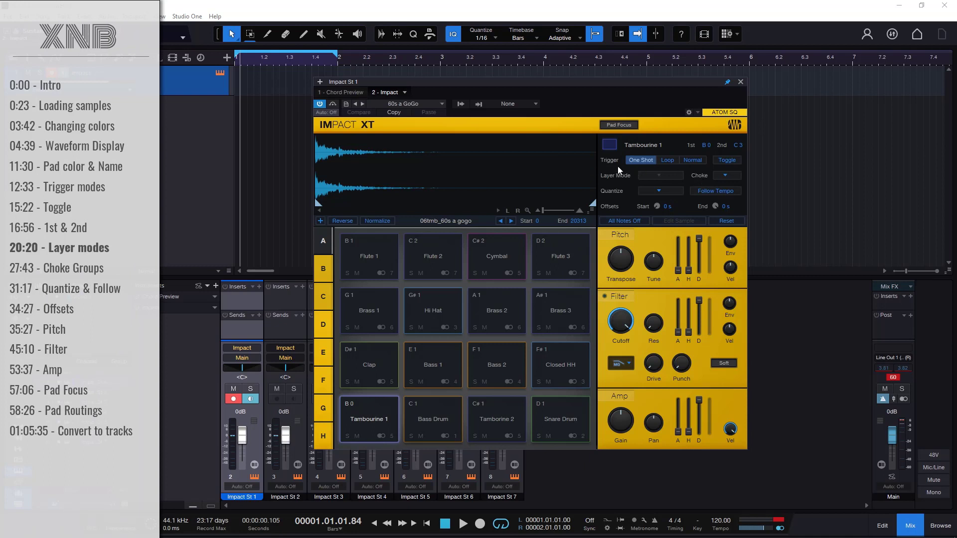
- Load the default preset to clear the kit and shift the Impact window slightly
click(411, 106)
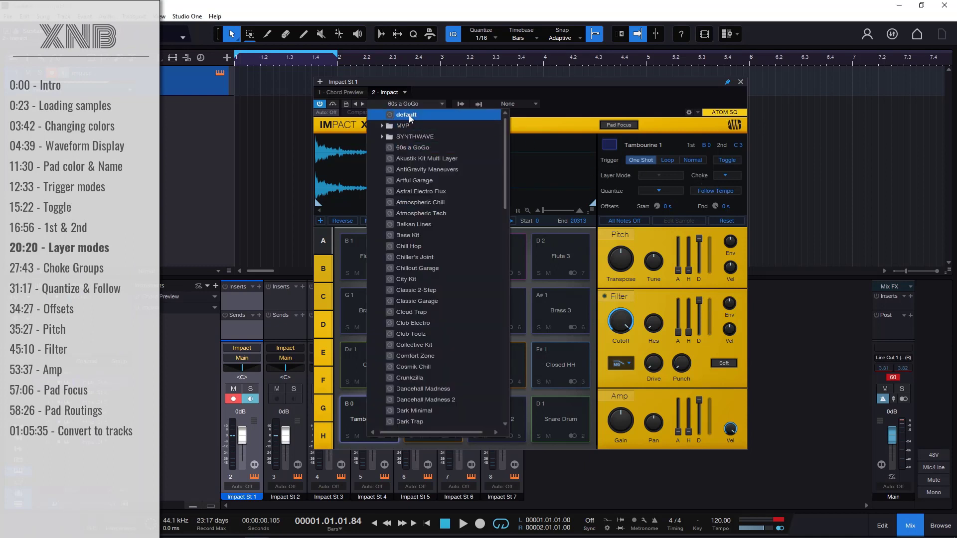
click(406, 115)
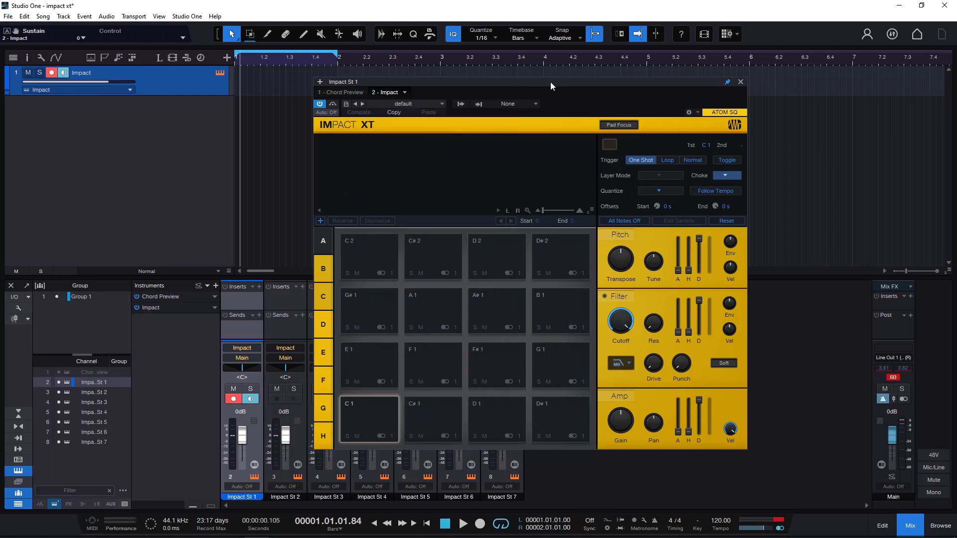
drag(551, 82, 535, 82)
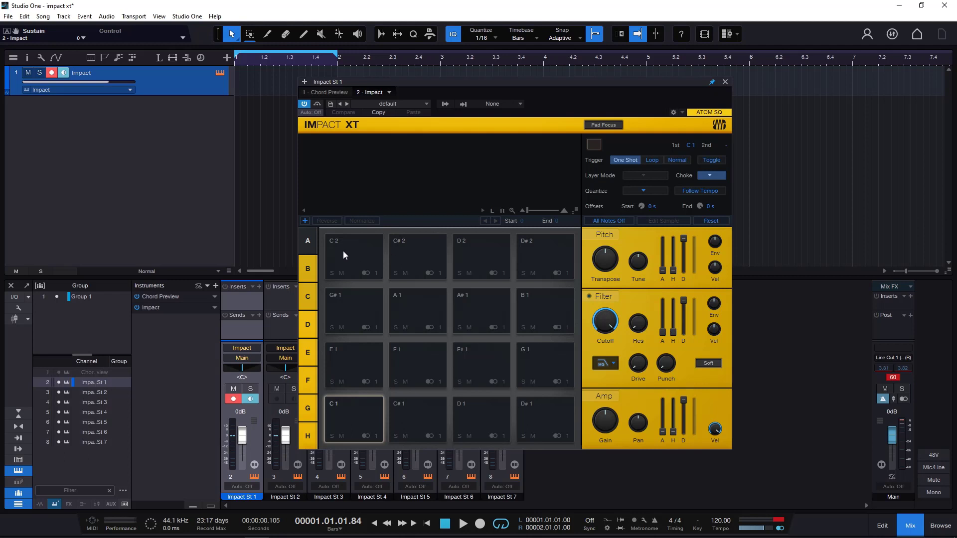
- Load FL_SW_CLAP.wav, FL_SW_KICK.wav and FL_SW_KIT01_98_C_80S BELL.wav from the kit folder together as layers on the empty C 2 pad
click(362, 248)
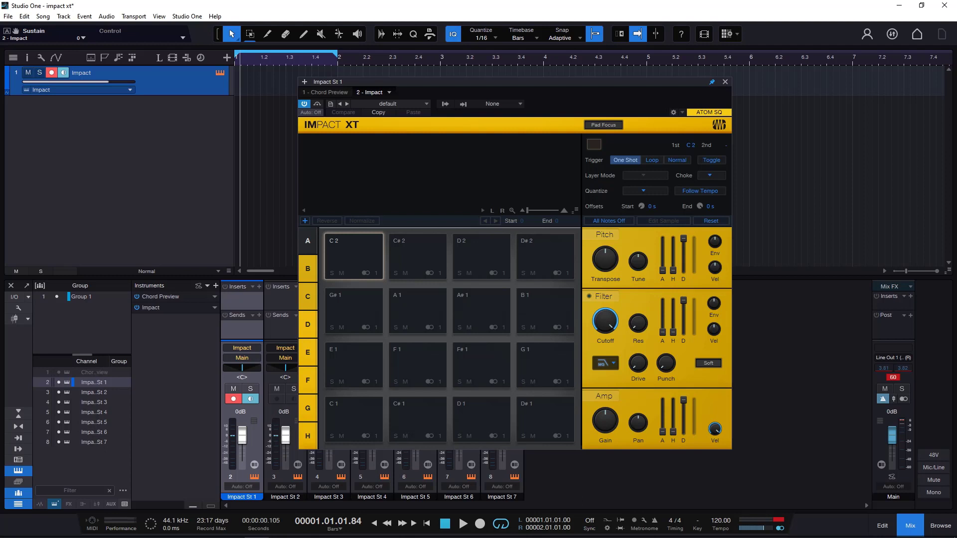
key(alt+Tab)
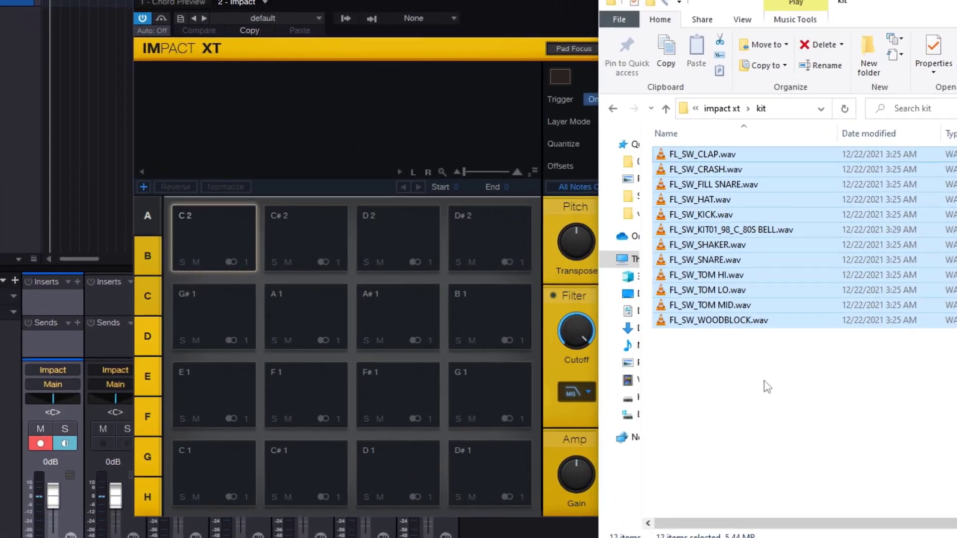
click(699, 337)
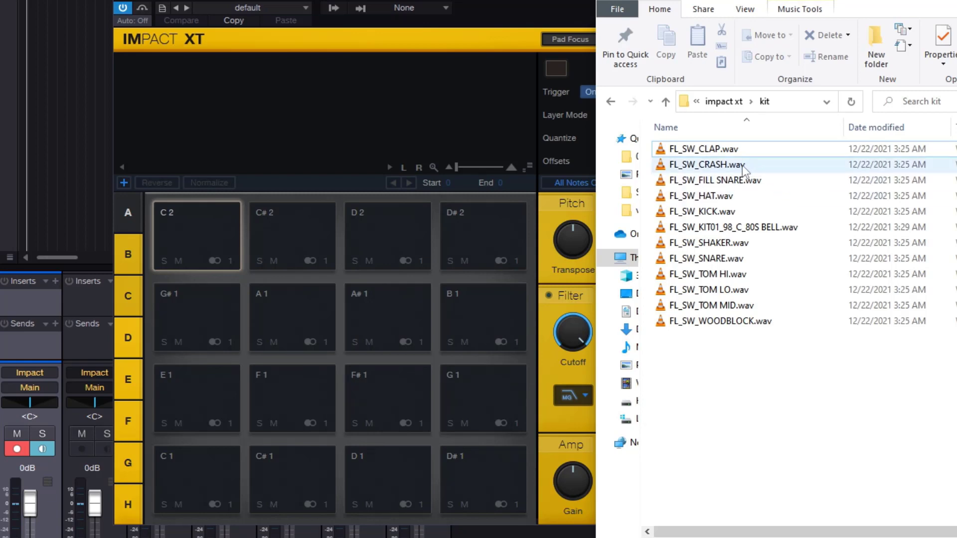
click(728, 212)
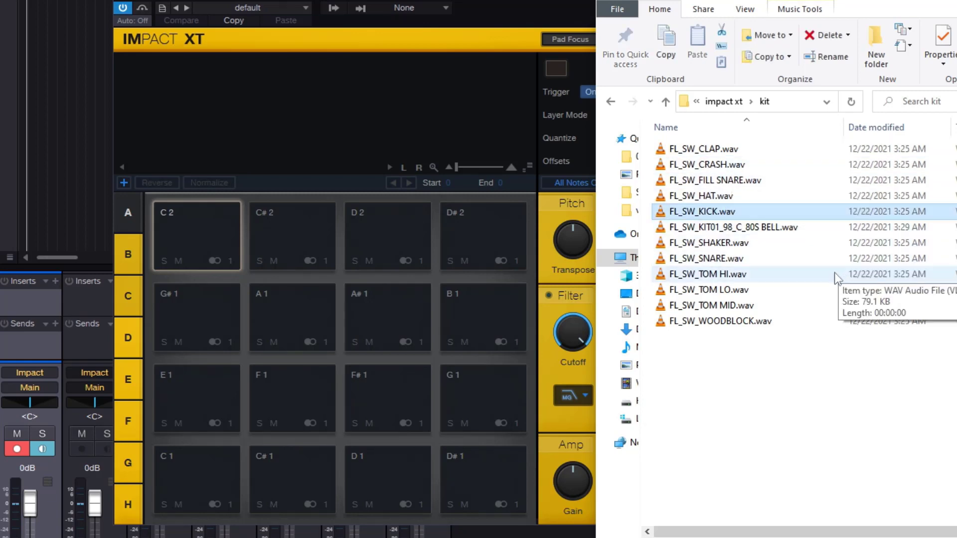
ctrl+click(768, 228)
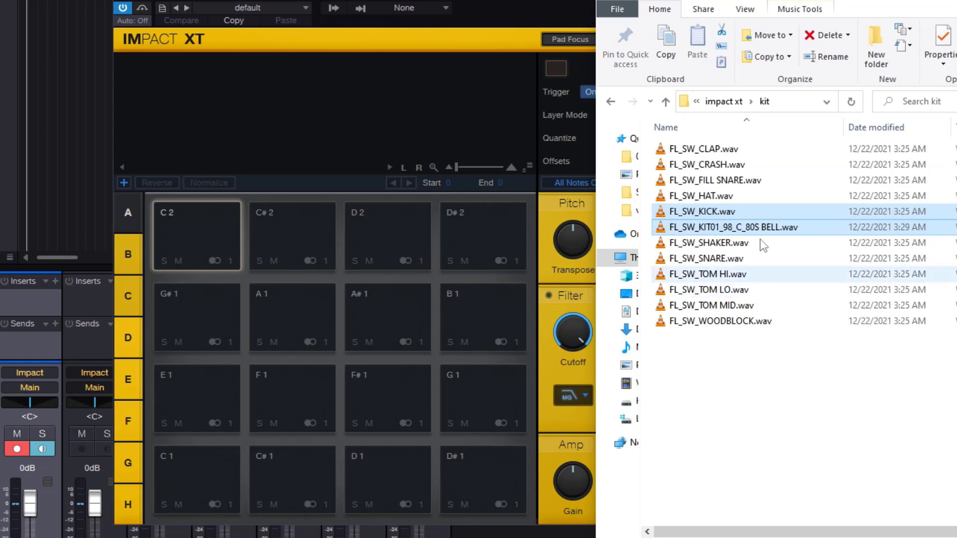
ctrl+click(733, 151)
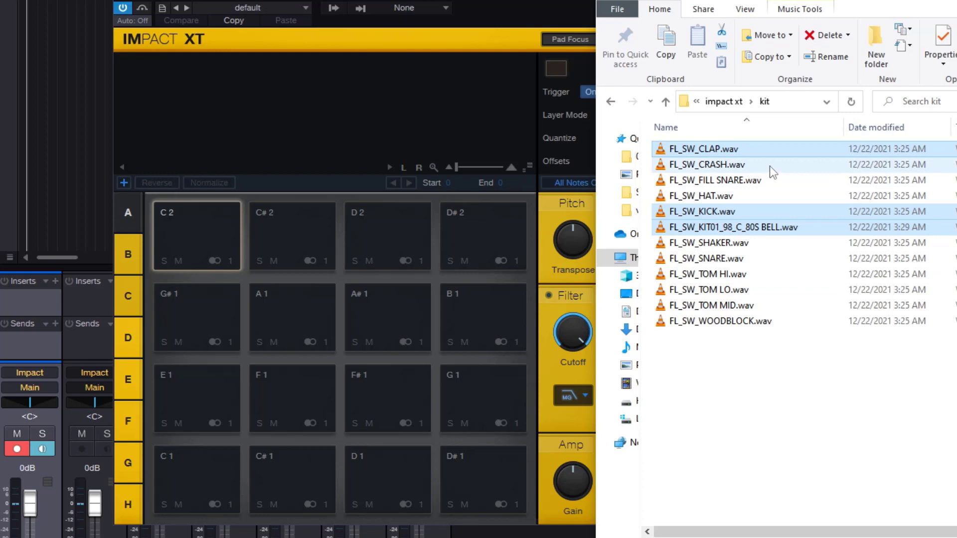
drag(767, 152, 193, 237)
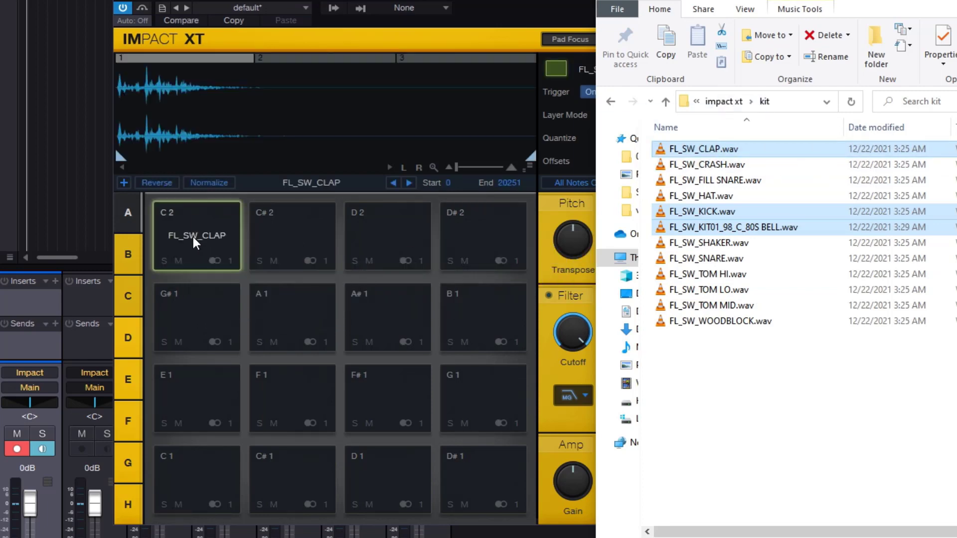
- Inspect the waveforms of the clap, kick and bell layers on the C 2 pad, finishing on the clap layer
click(115, 148)
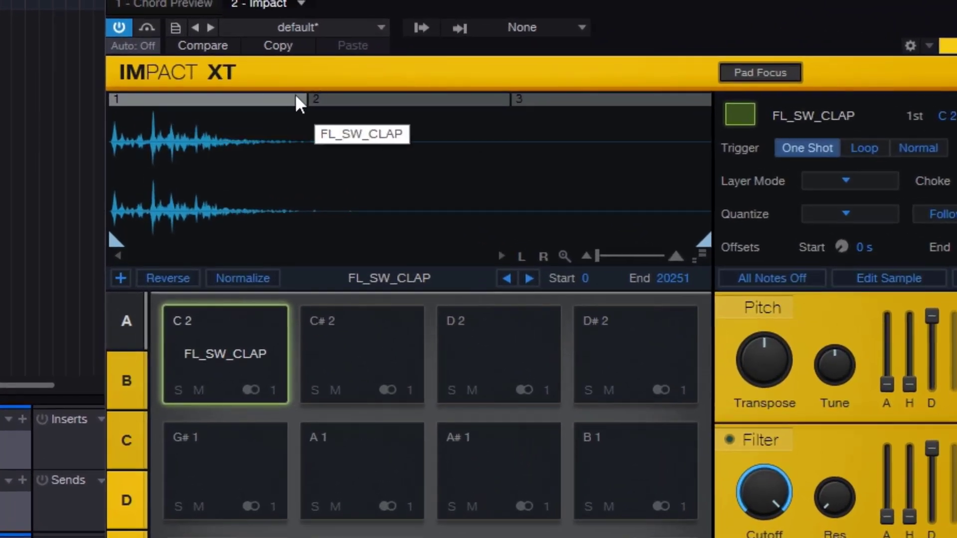
click(377, 99)
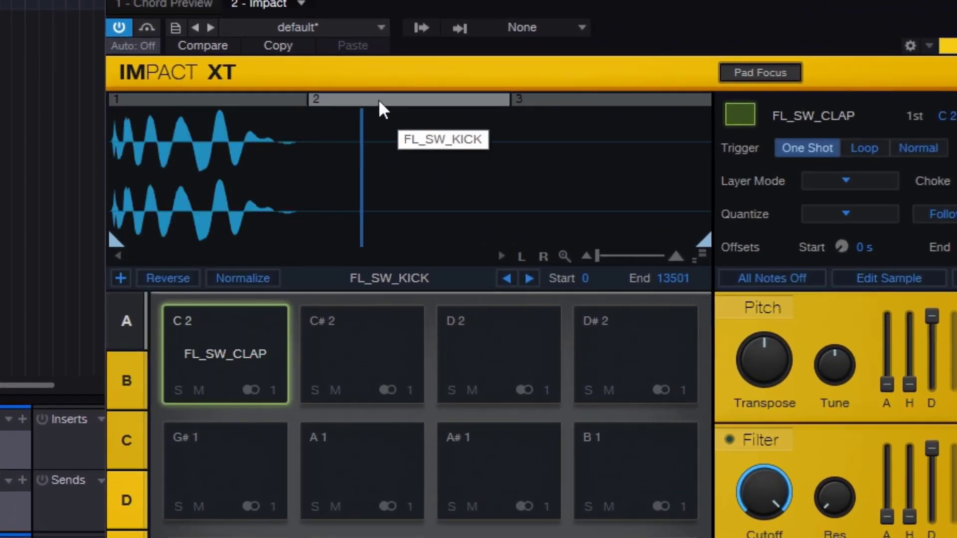
click(552, 98)
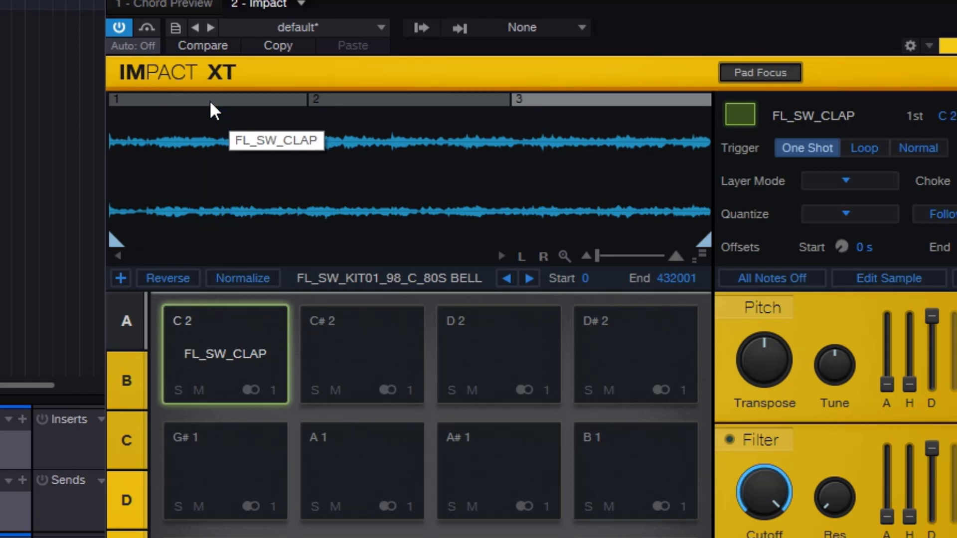
click(209, 99)
click(409, 102)
click(557, 98)
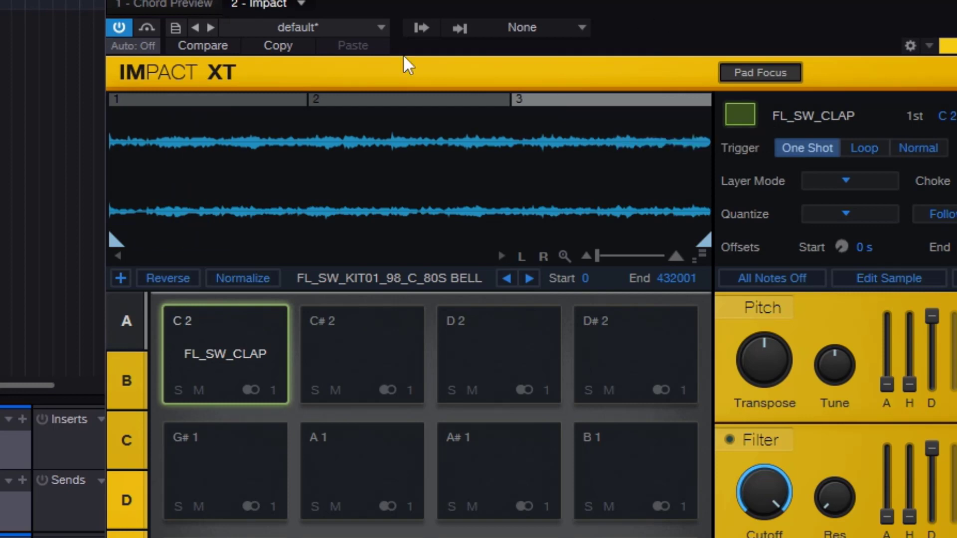
click(253, 98)
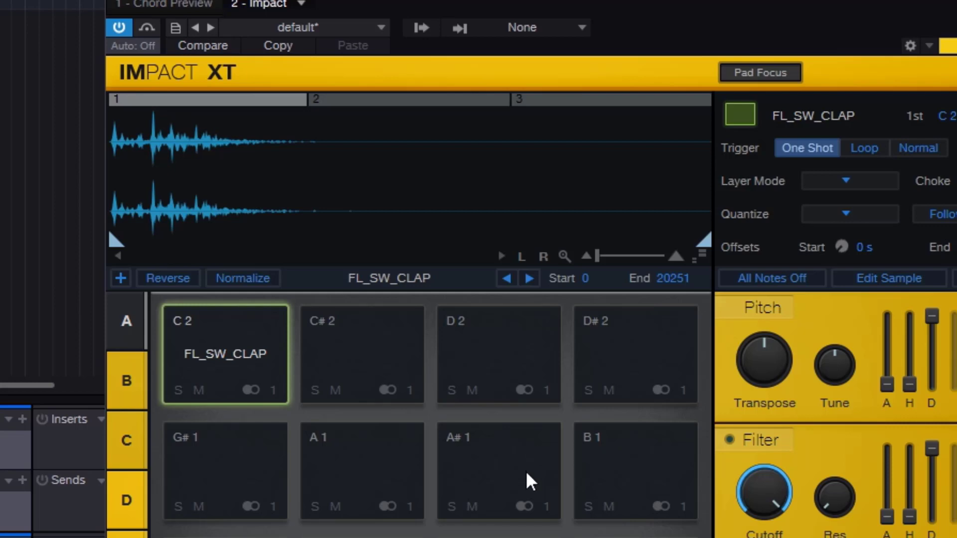
- Audition the layered C 2 pad repeatedly at different velocities to hear which sample each hit triggers
click(220, 351)
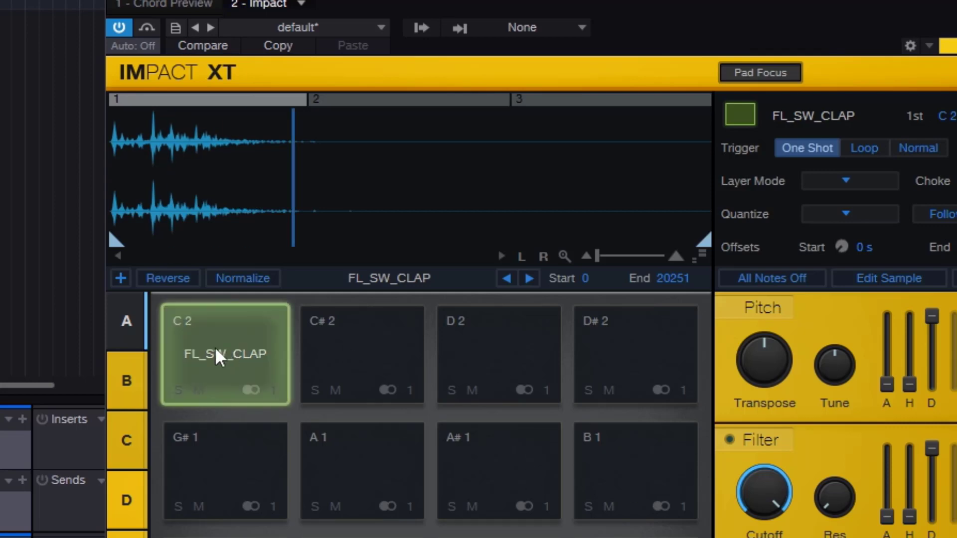
click(109, 347)
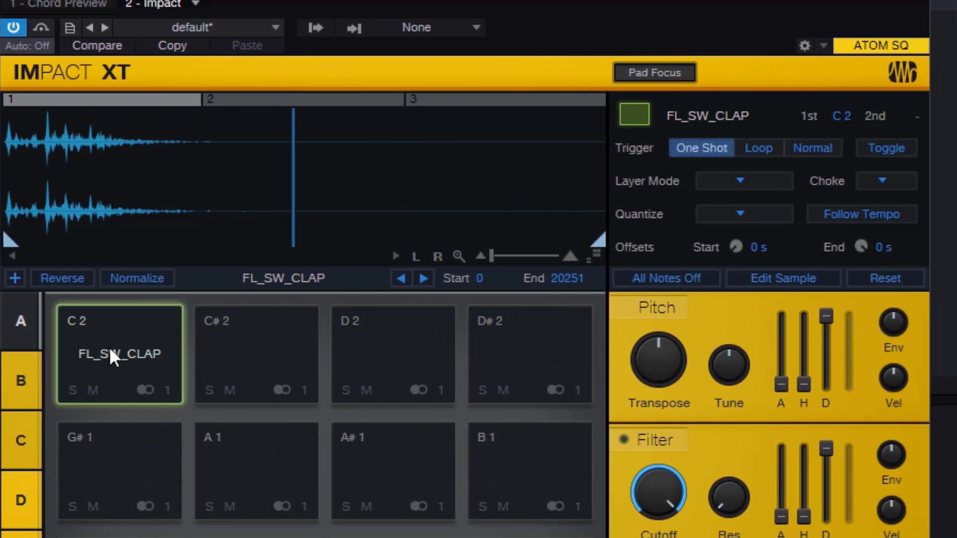
click(109, 347)
click(109, 347)
click(109, 347)
click(109, 347)
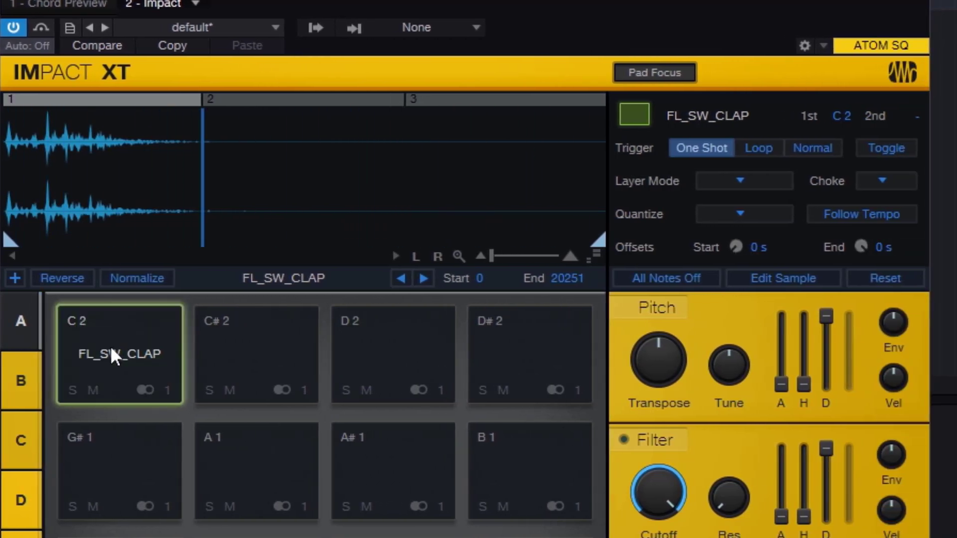
click(113, 346)
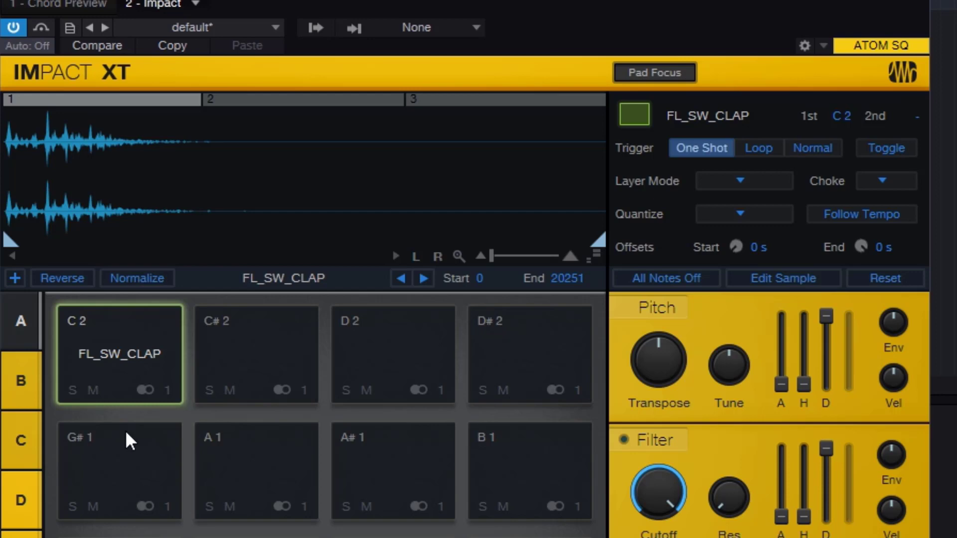
click(131, 357)
click(130, 356)
click(130, 357)
click(131, 357)
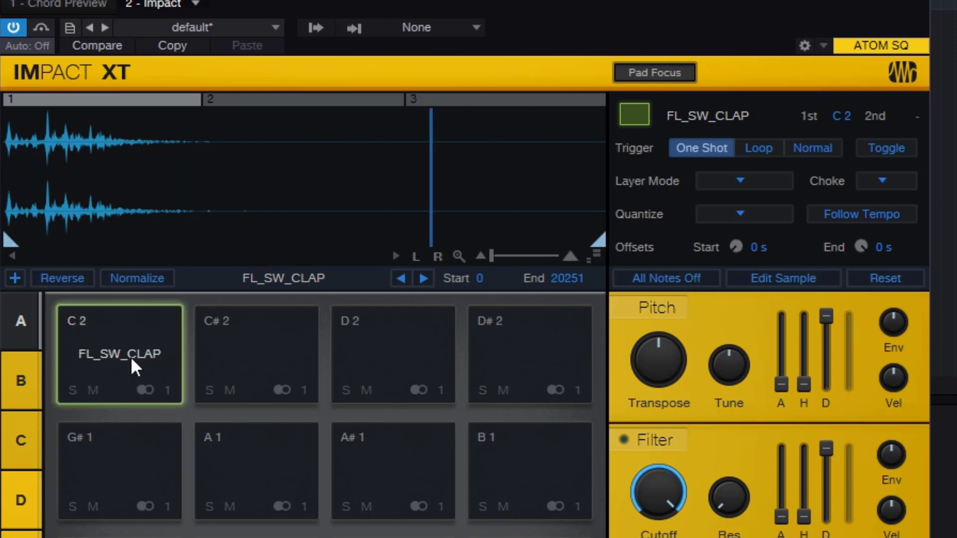
click(130, 356)
click(131, 357)
click(131, 357)
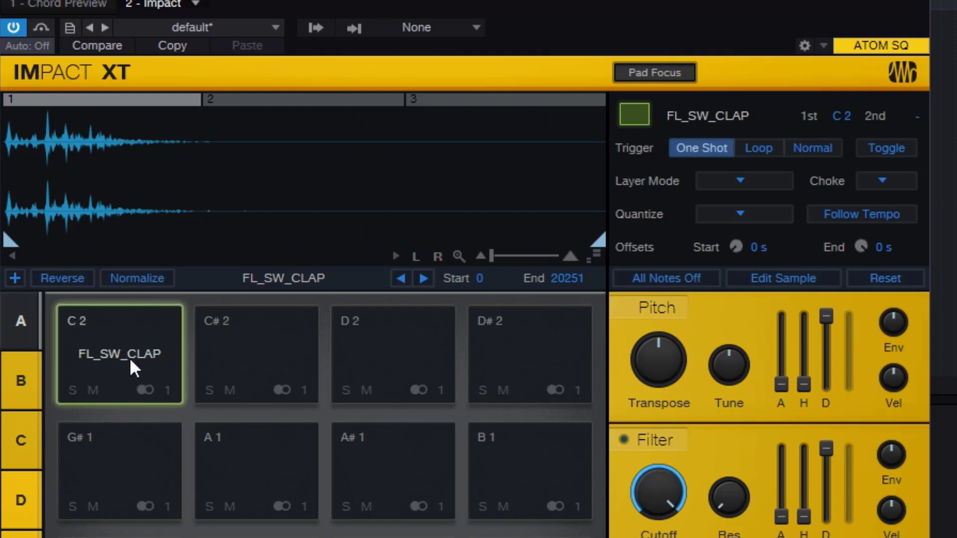
- Review the C 2 pad's Layer Mode options without changing the mode, and check its three layers again
click(737, 180)
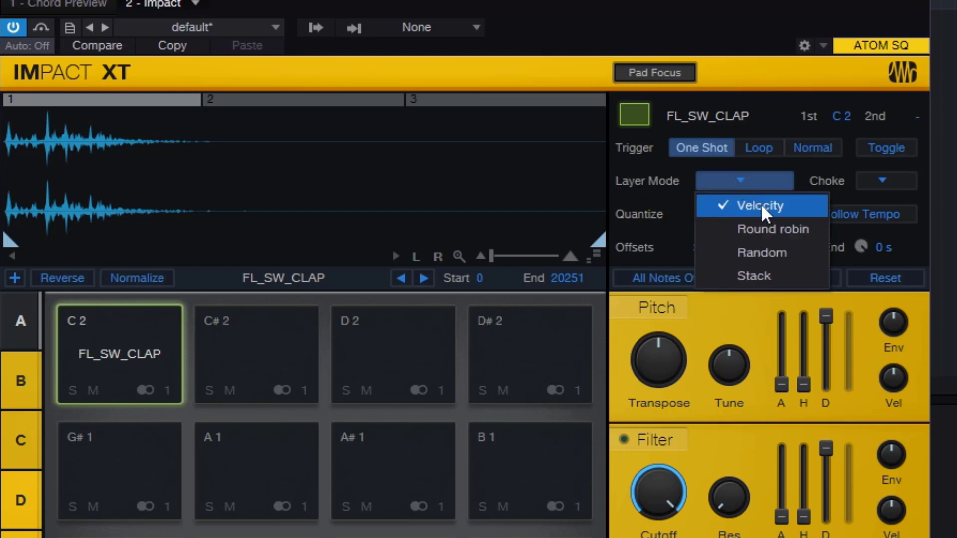
click(689, 15)
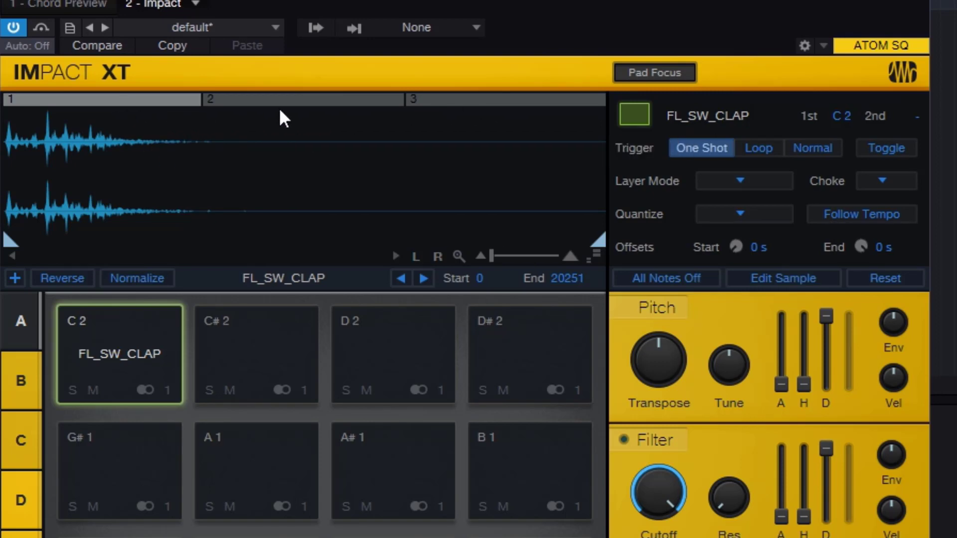
click(299, 100)
click(430, 101)
click(64, 102)
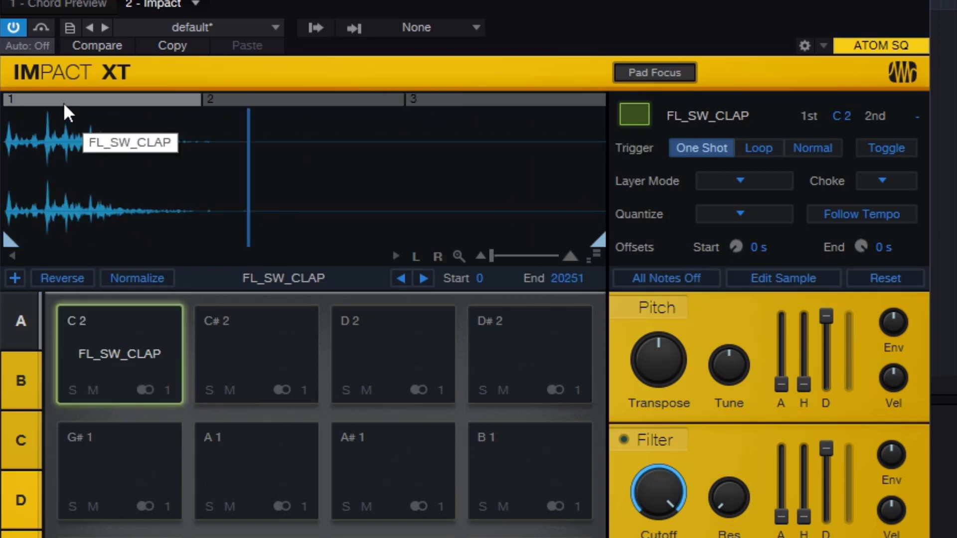
- Play the C 2 pad and silence all sounding notes, and look over the available layer modes again
click(132, 350)
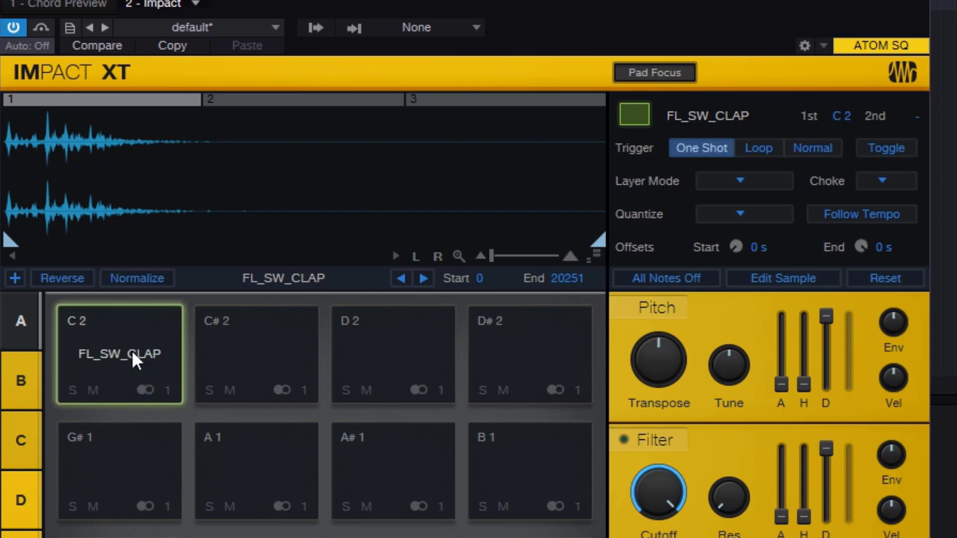
click(131, 350)
click(672, 280)
click(749, 180)
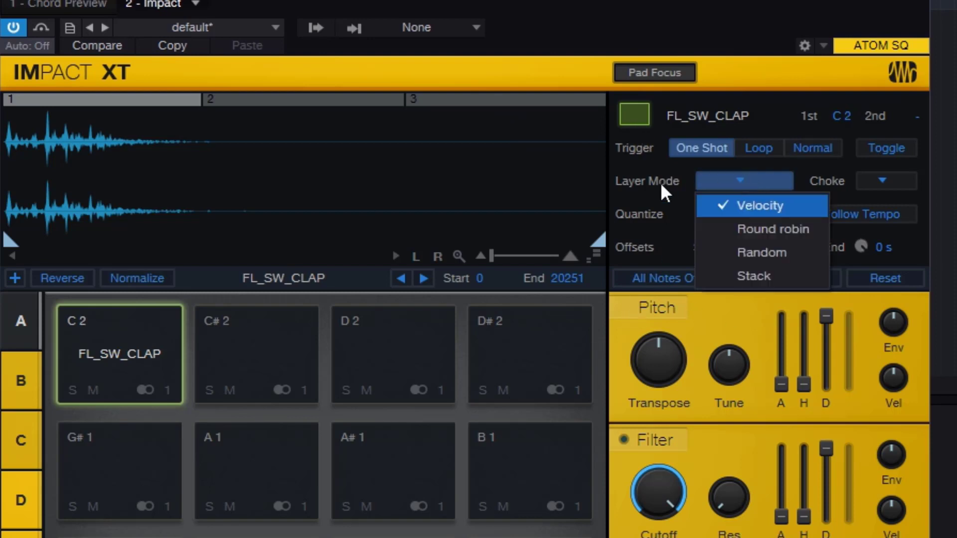
click(711, 19)
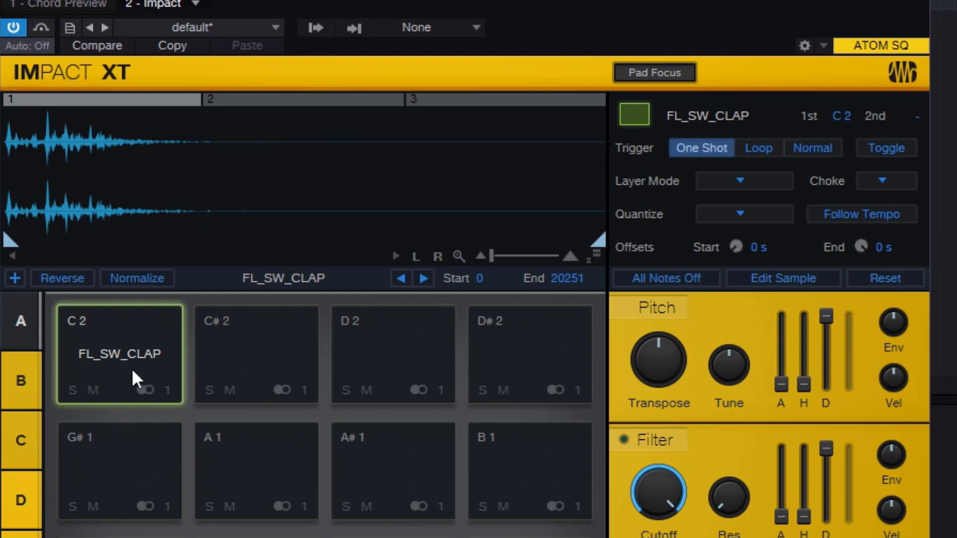
- Examine the velocity split points between the C 2 pad's three layers and the sample in each range
mouse_move(202, 97)
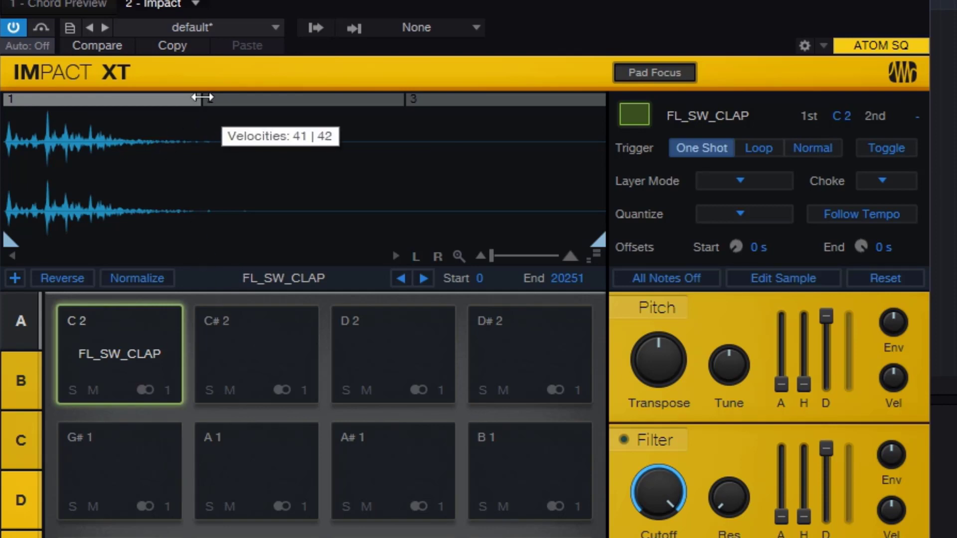
click(280, 100)
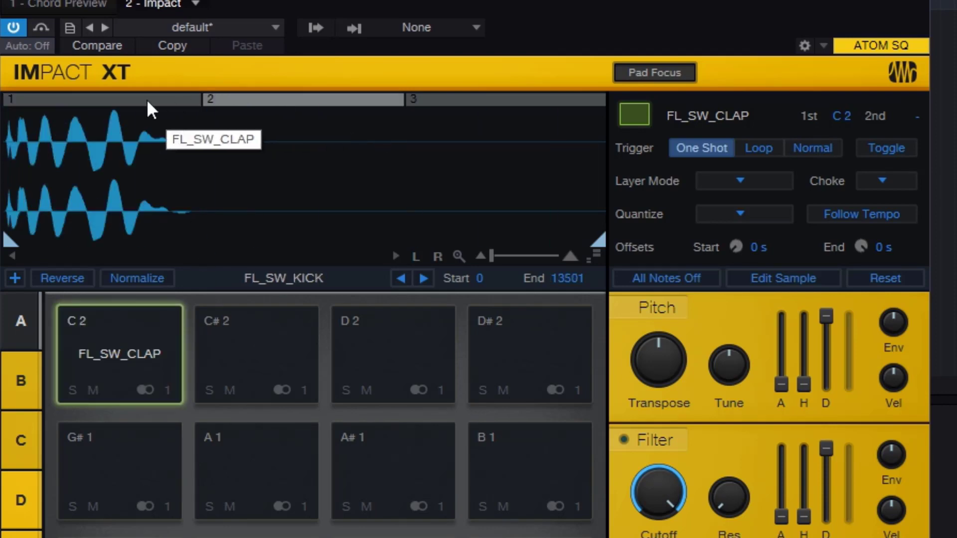
click(147, 100)
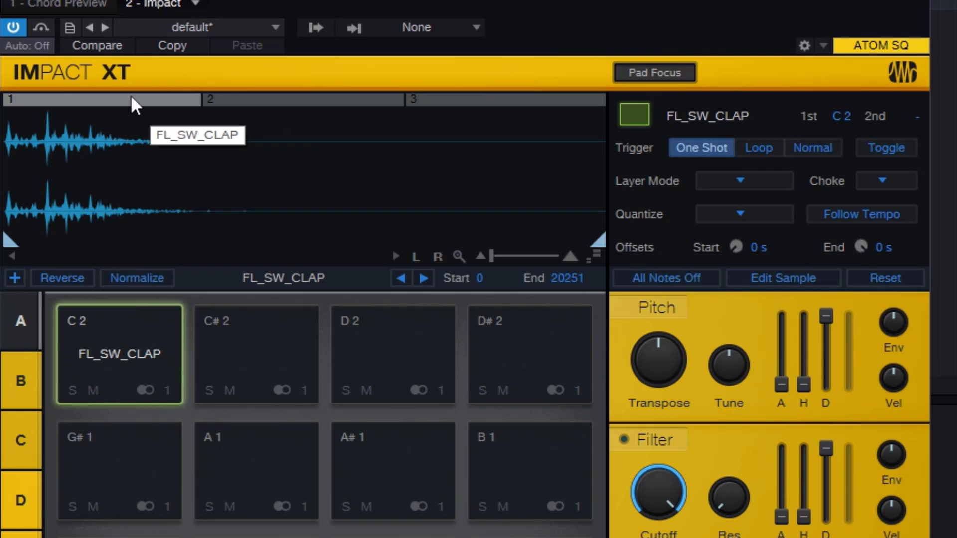
mouse_move(202, 99)
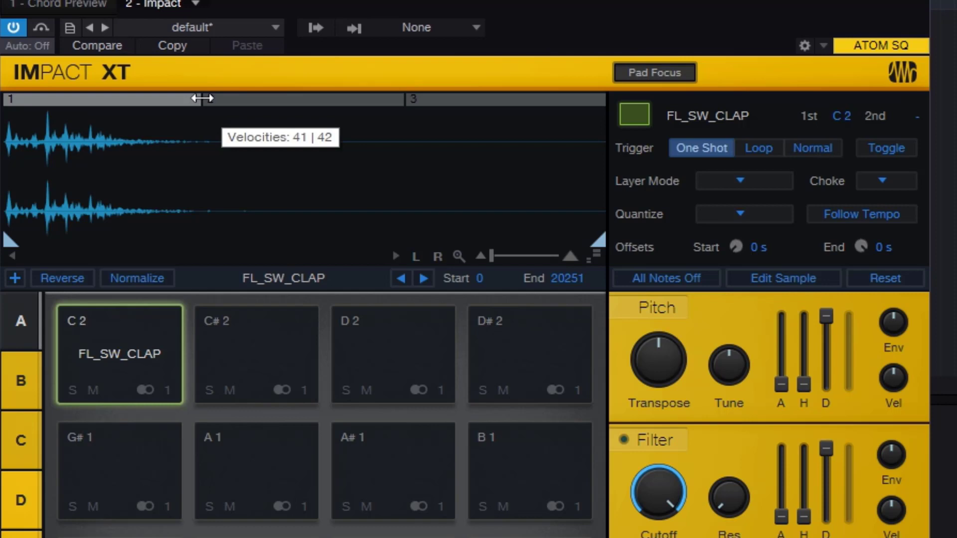
click(268, 98)
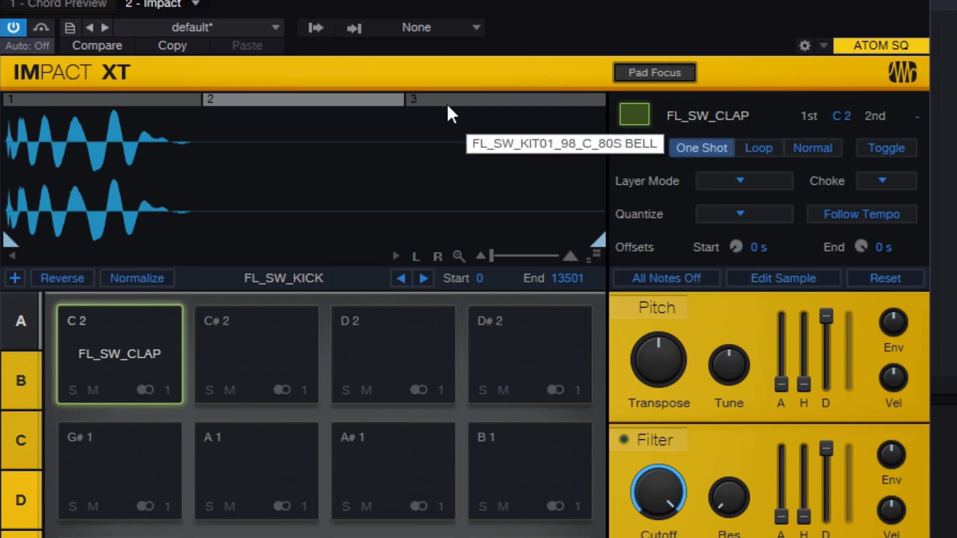
click(473, 95)
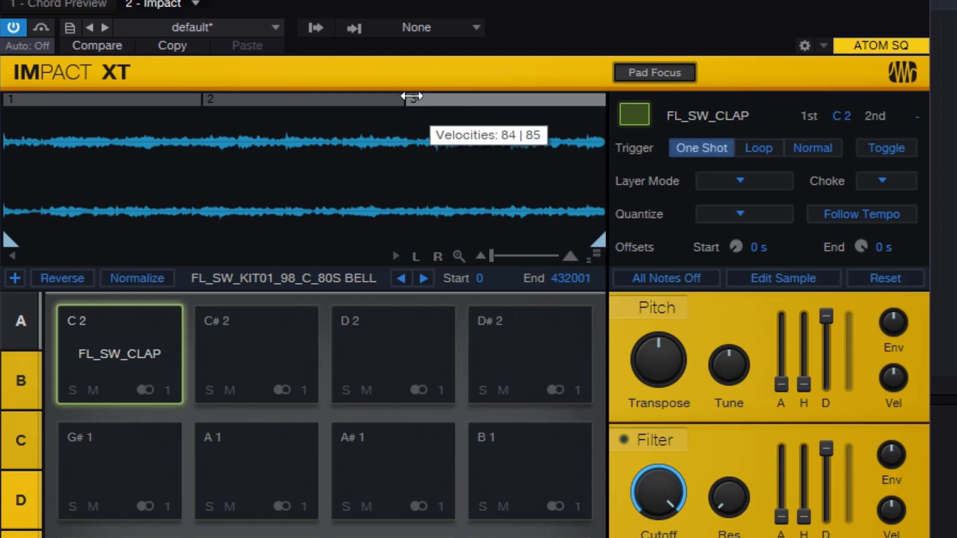
- Widen layer 2's velocity range by raising its split with layer 3 and lowering its split with layer 1, and display the kick layer
drag(403, 98, 474, 99)
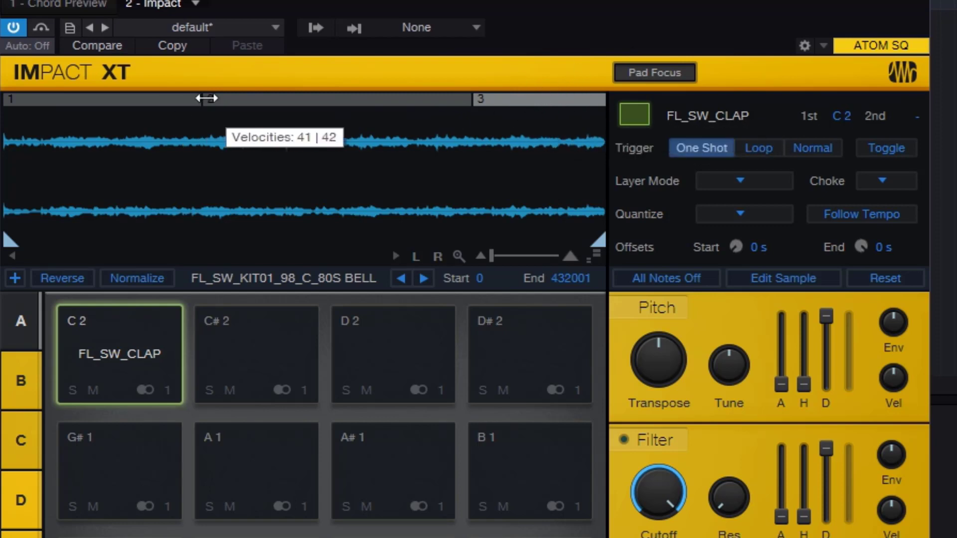
drag(199, 99, 118, 107)
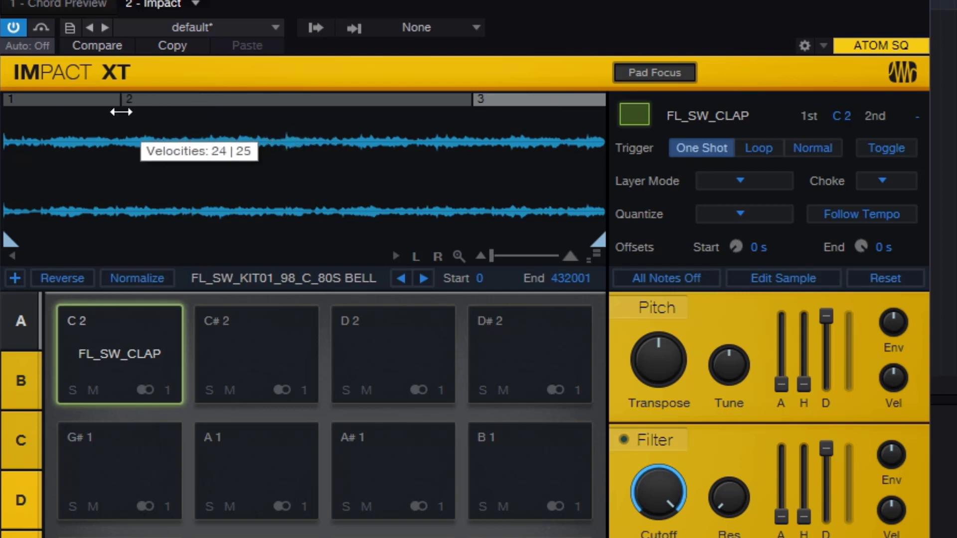
click(49, 96)
click(244, 93)
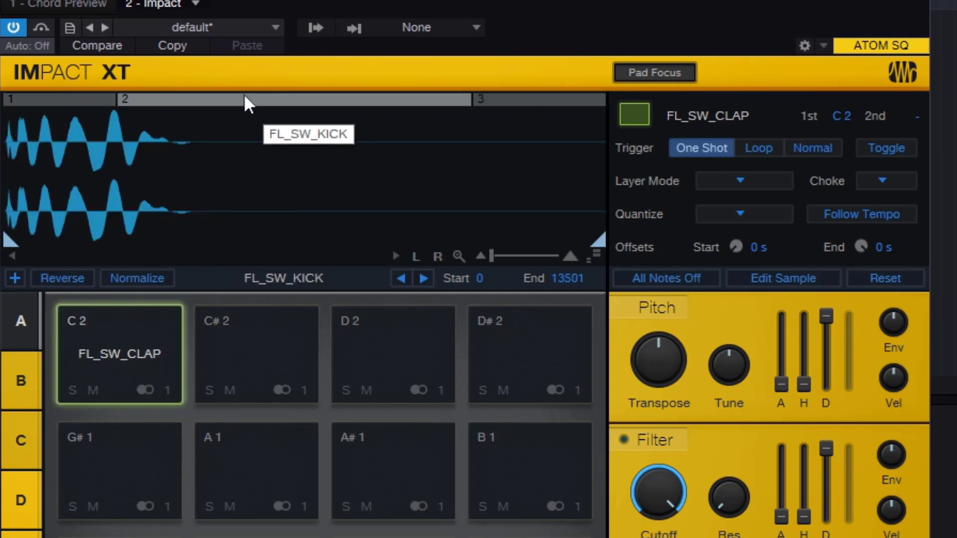
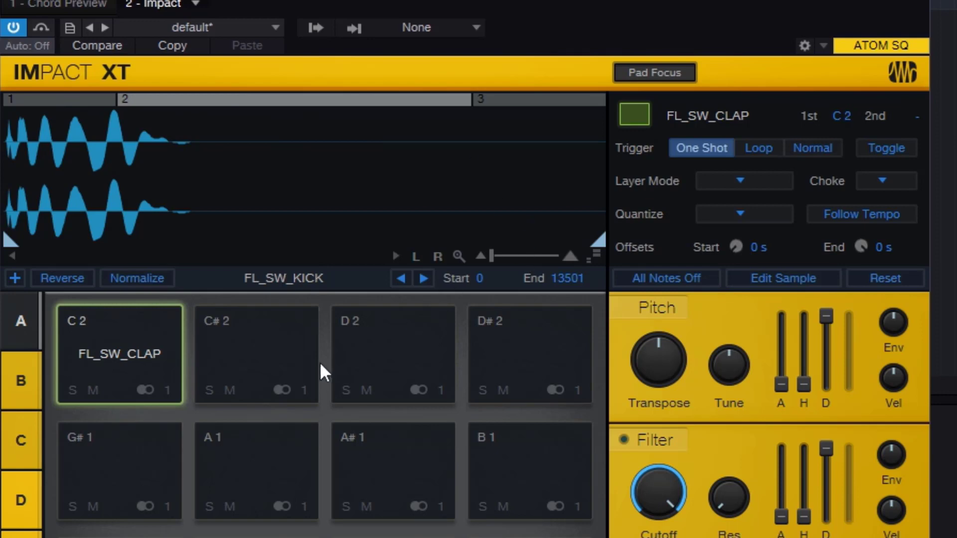
- Look over the C 2 pad's layer modes and set its Layer Mode to Round robin
click(770, 183)
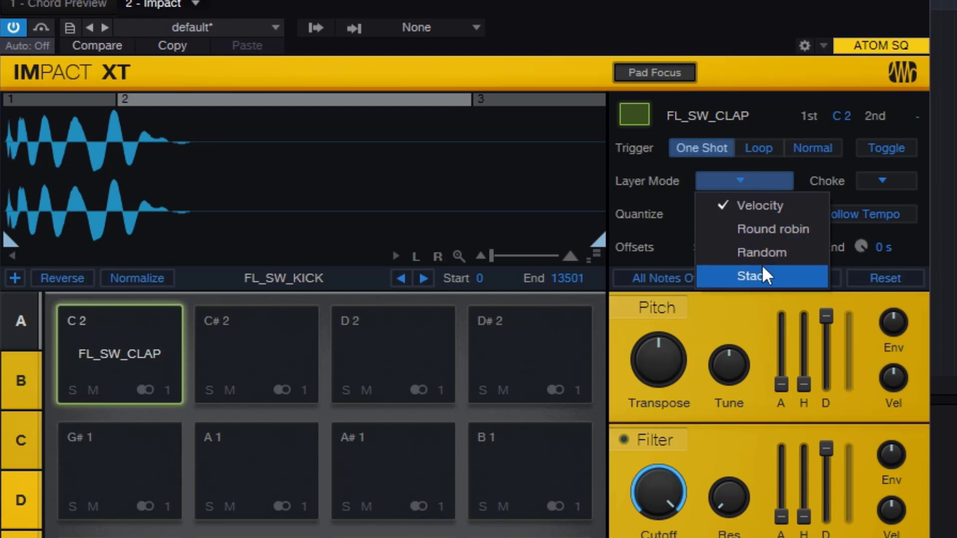
click(573, 44)
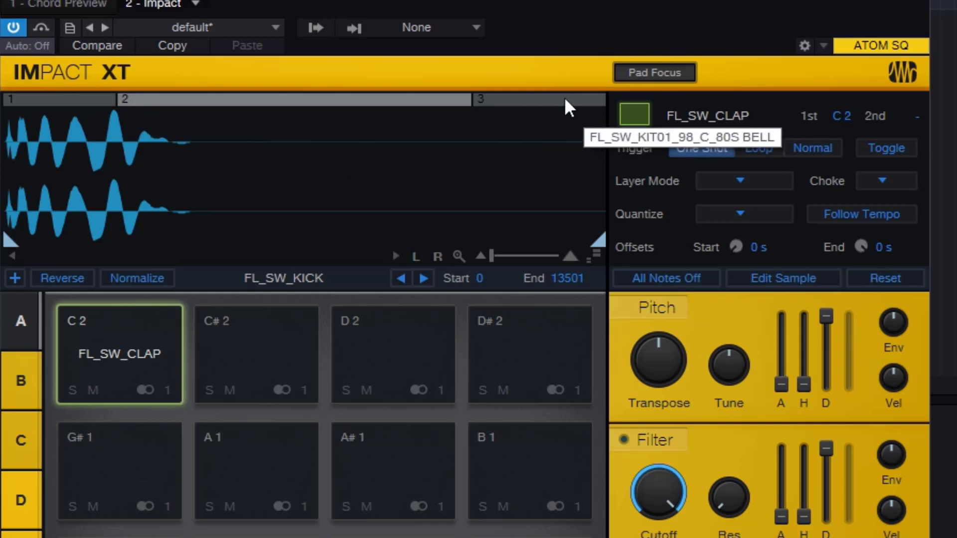
click(747, 182)
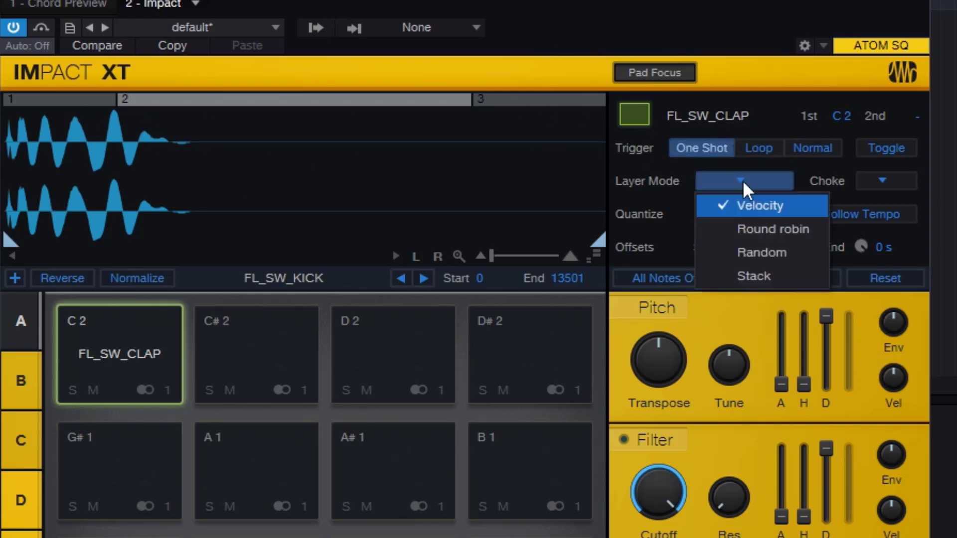
click(774, 231)
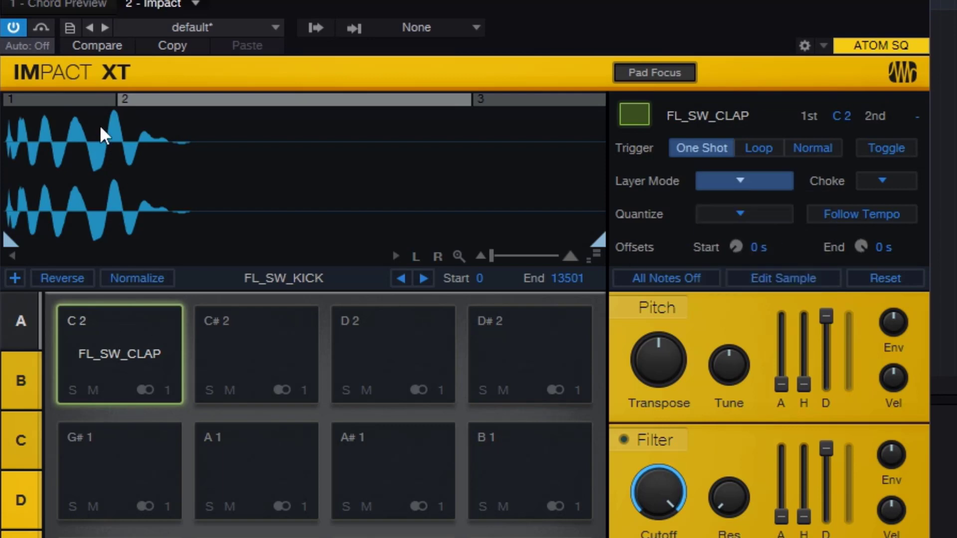
- Widen the clap layer's range by raising its split with the kick layer, then play the C 2 pad and silence all notes
click(77, 99)
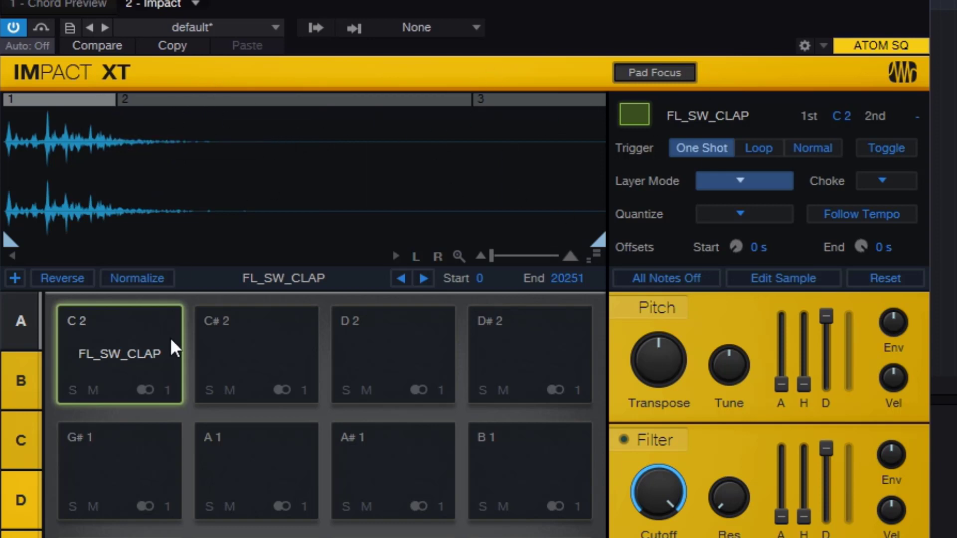
drag(116, 99, 159, 99)
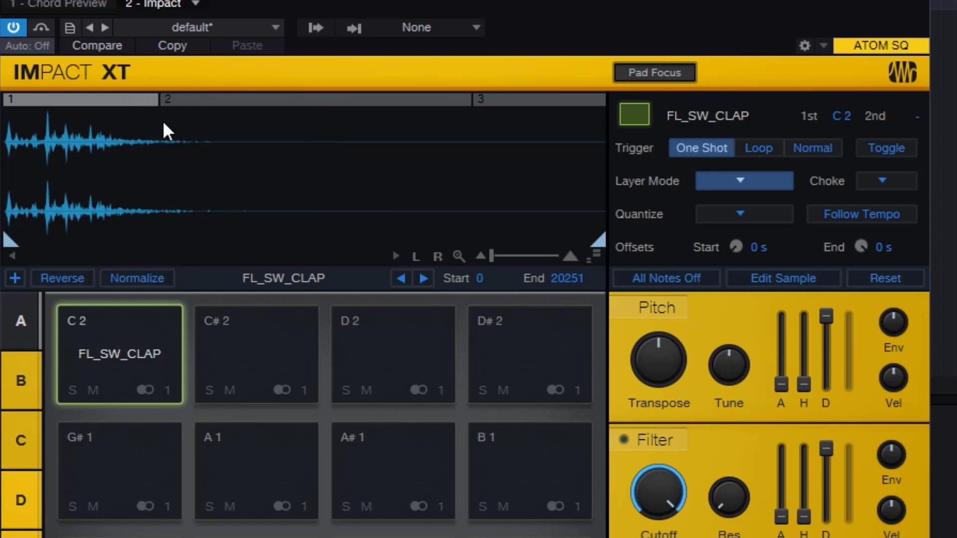
click(120, 358)
click(657, 277)
- Set the C 2 pad's Layer Mode to Random and play the pad several times
click(723, 186)
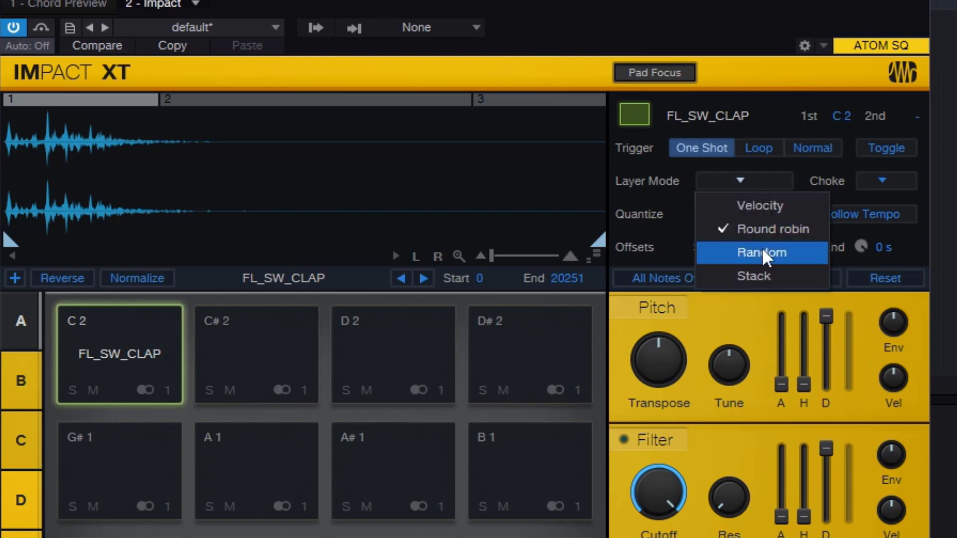
click(778, 255)
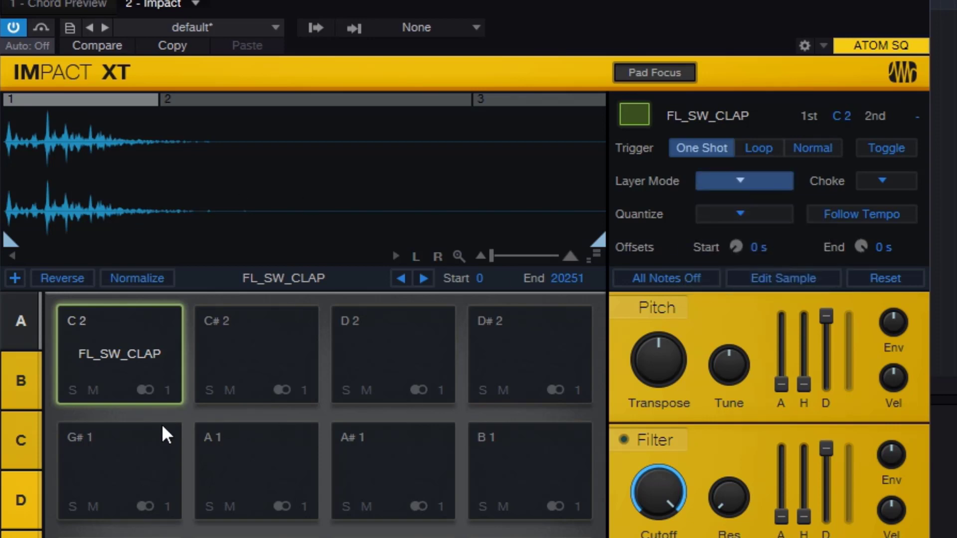
click(133, 346)
click(136, 348)
click(137, 350)
click(136, 347)
click(137, 347)
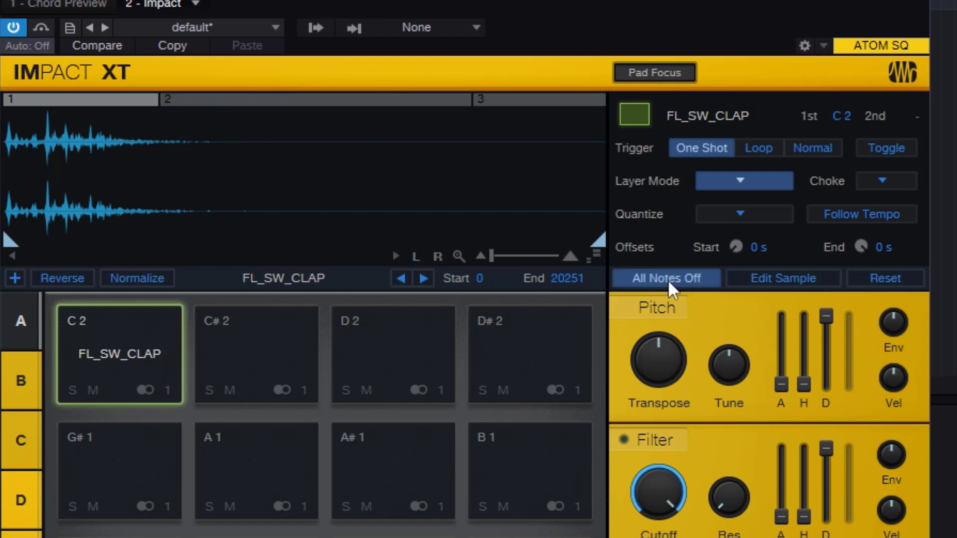
- Set the C 2 pad's Layer Mode to Stack and play the pad
click(739, 180)
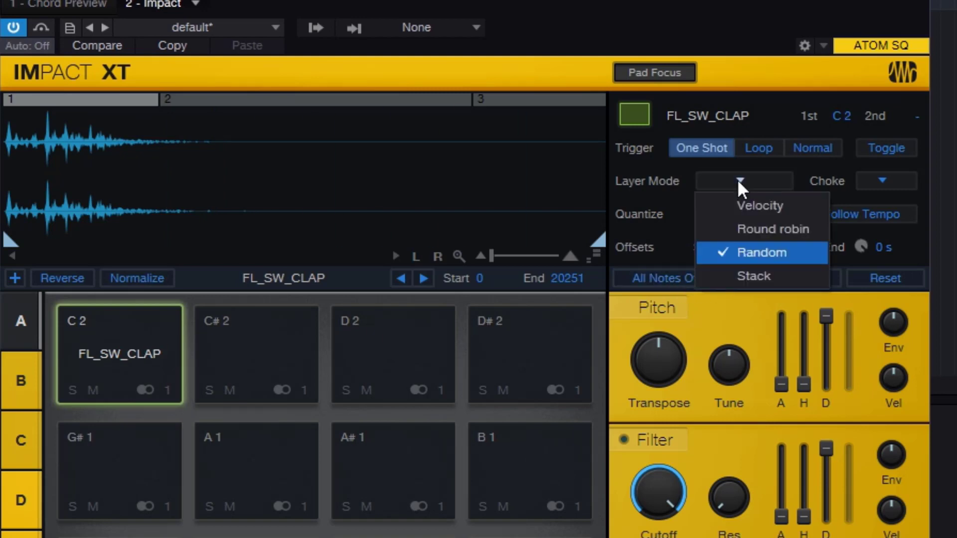
click(752, 275)
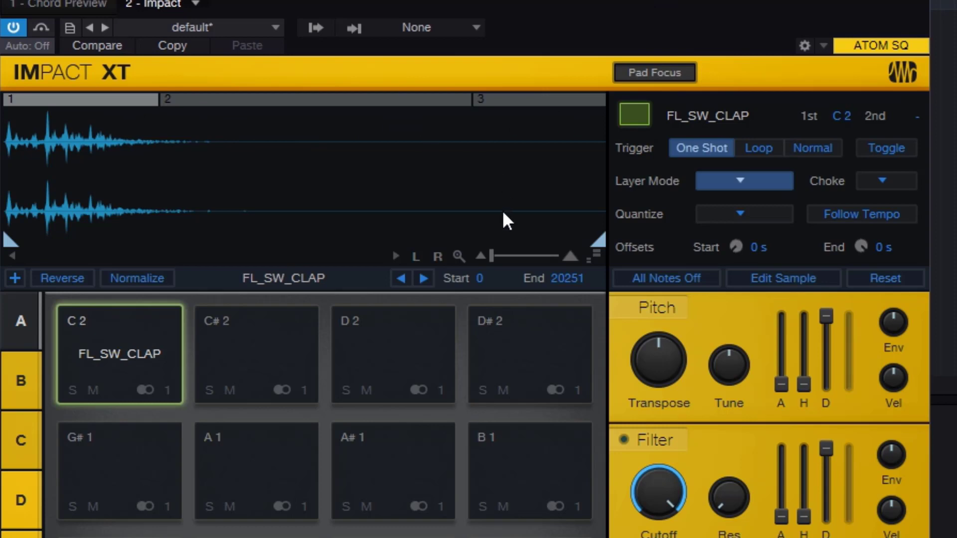
click(124, 354)
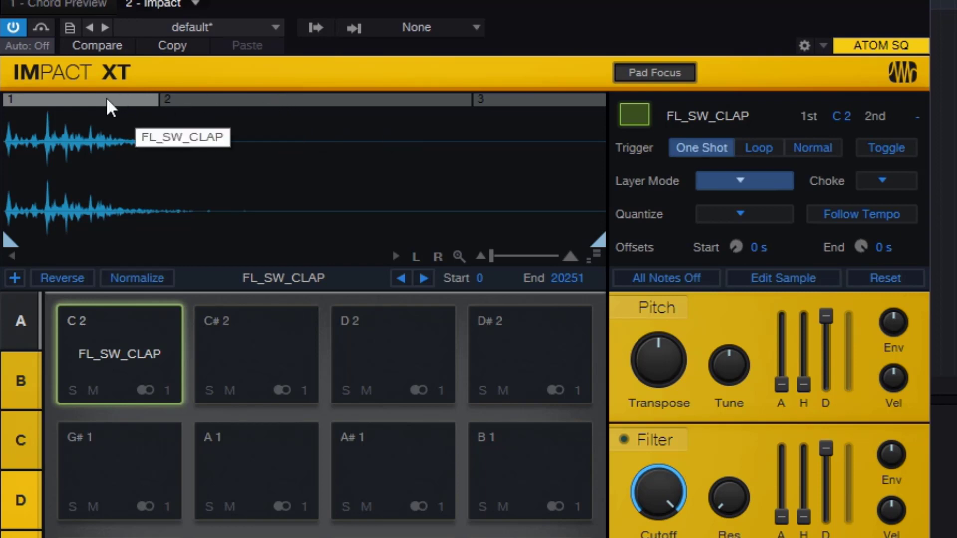
- Review the three layers, trim layer 3's 80S BELL sample to start 65869 and end 75867, and play the pad
click(209, 99)
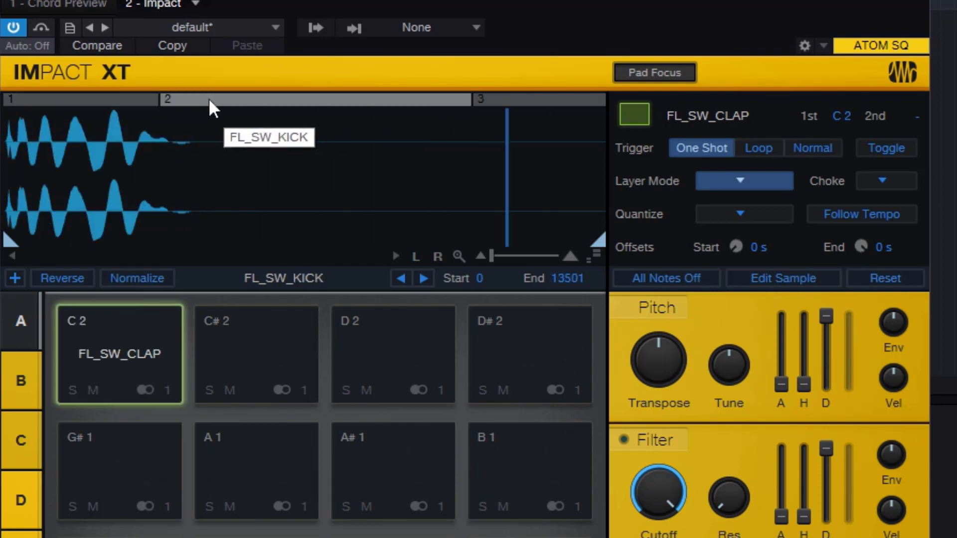
click(515, 97)
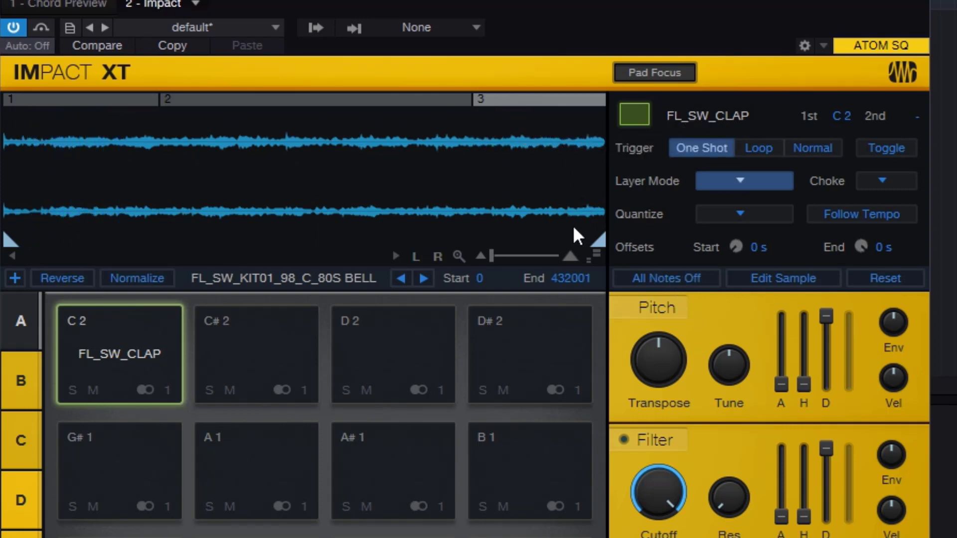
click(279, 98)
click(141, 100)
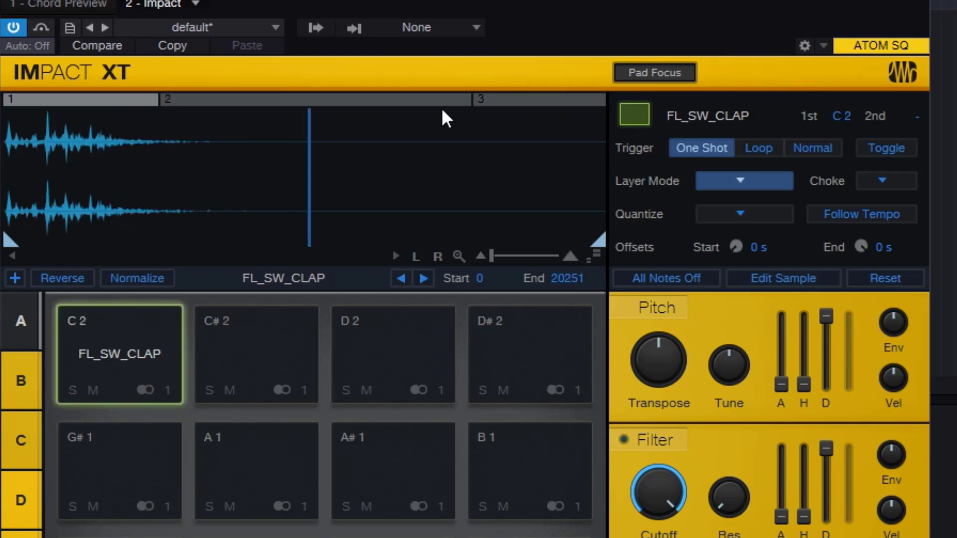
click(532, 97)
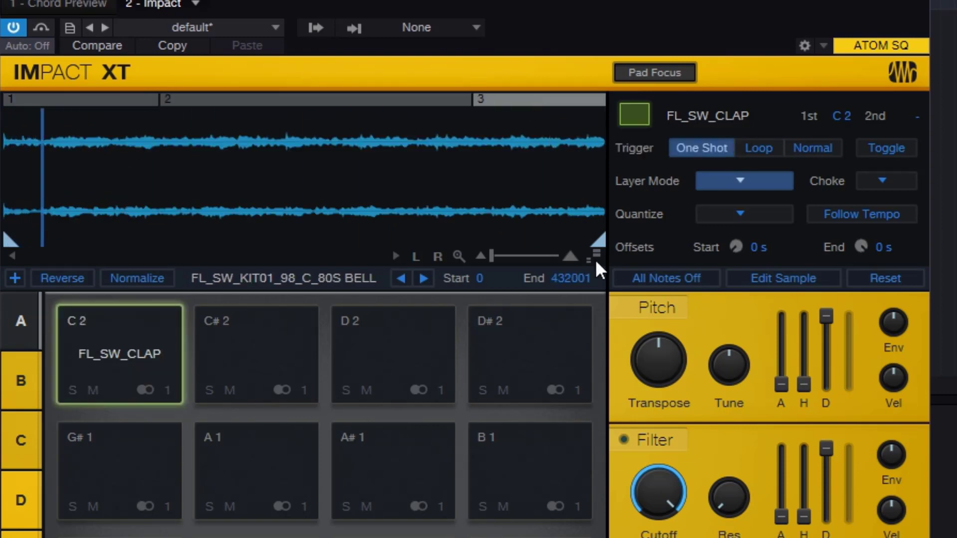
drag(598, 241, 129, 241)
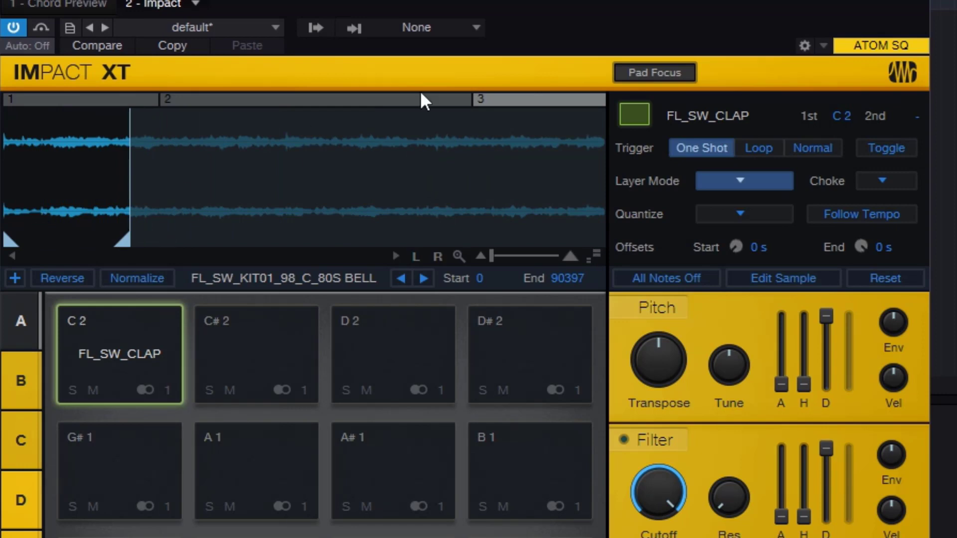
mouse_move(12, 242)
mouse_down()
mouse_move(115, 241)
mouse_move(103, 241)
mouse_up()
click(131, 369)
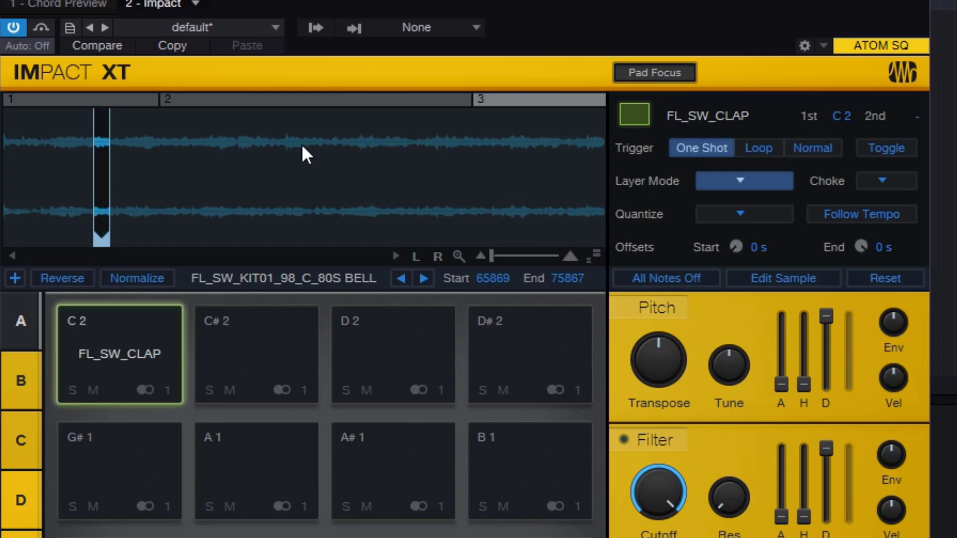
- Play the C 2 pad repeatedly while displaying the kick, clap and bell layers, listening to the stacked samples
click(331, 100)
click(142, 335)
click(125, 103)
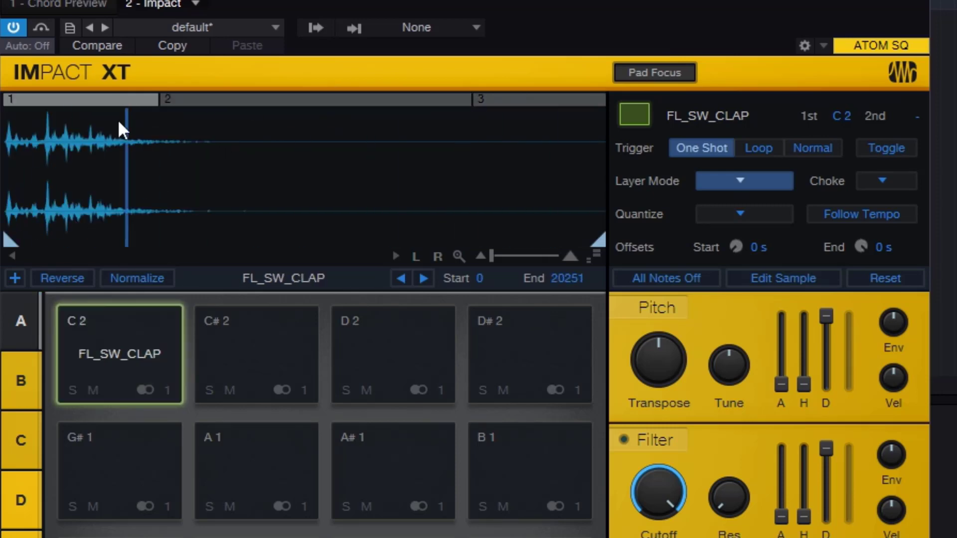
click(139, 342)
click(520, 98)
click(143, 348)
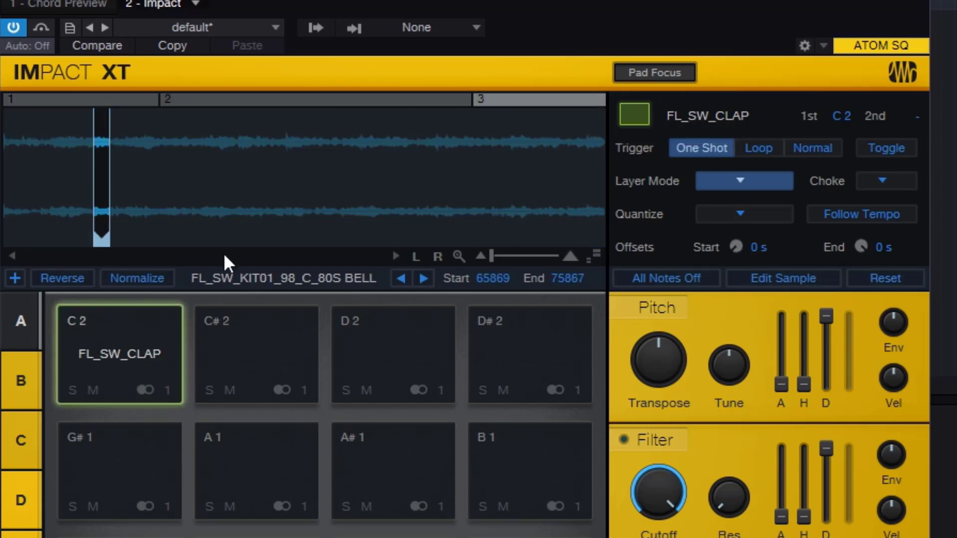
click(134, 362)
click(132, 349)
click(131, 348)
click(131, 348)
click(131, 347)
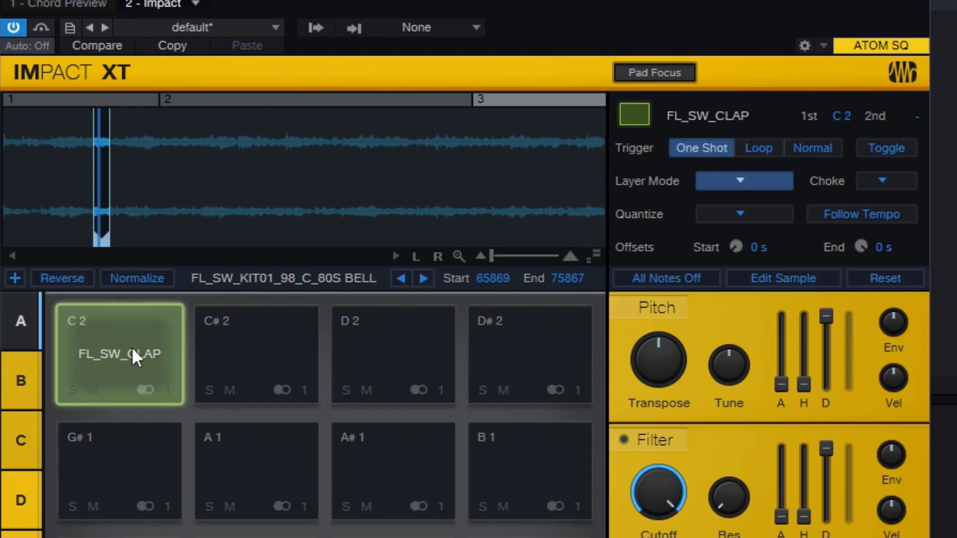
- Trim the beginning of layer 2's kick sample to start 1871 and play the C 2 pad several times
click(247, 98)
drag(11, 241, 89, 242)
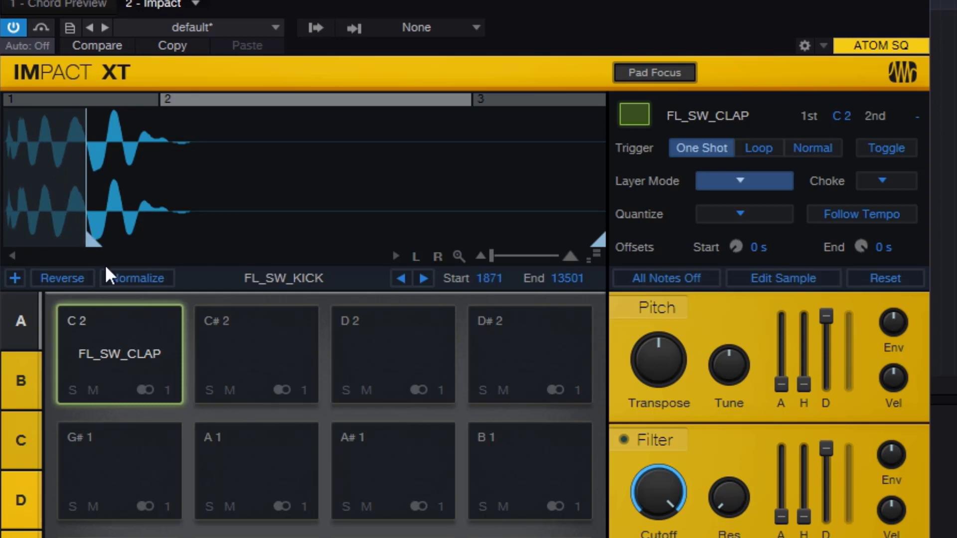
click(131, 334)
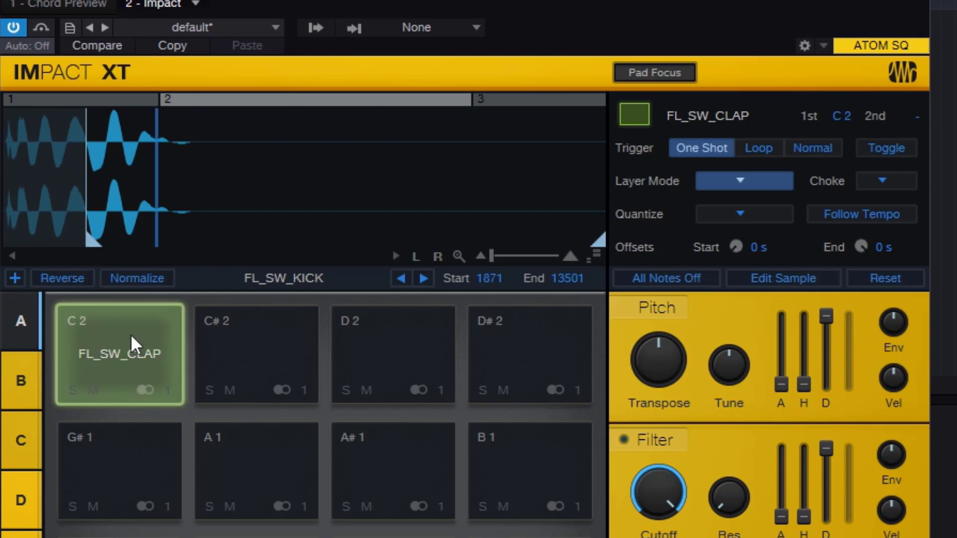
click(130, 334)
click(131, 334)
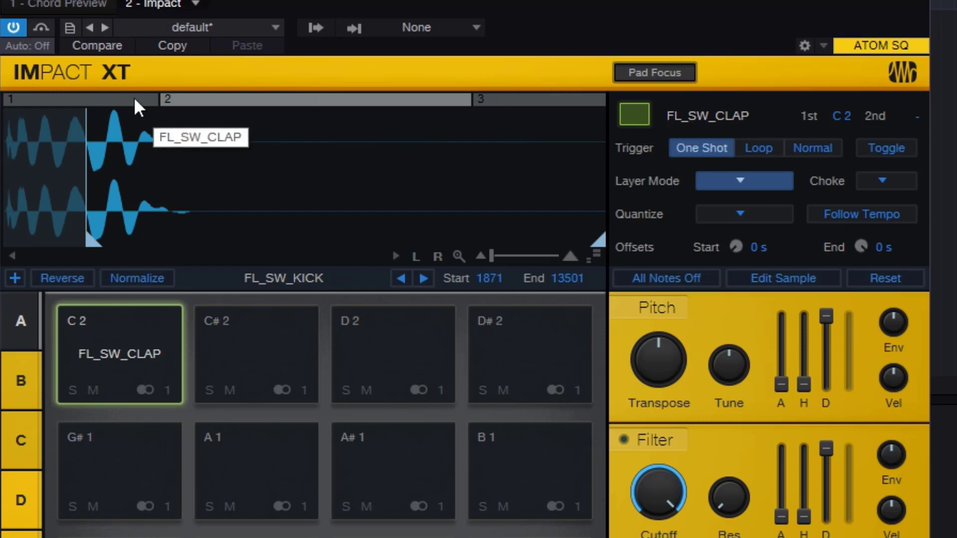
- Zoom layer 3's bell waveform to its trimmed range and check the kick and bell layers again
click(523, 101)
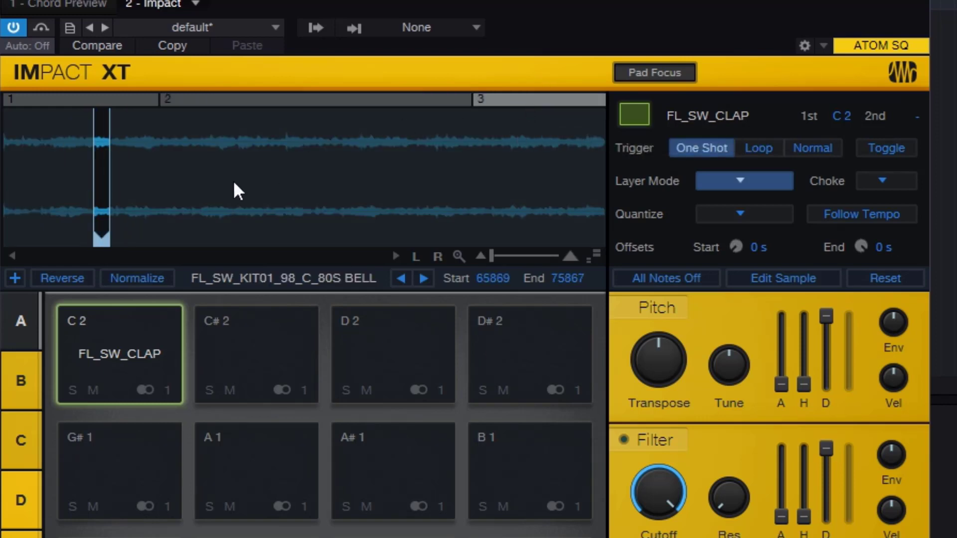
click(459, 258)
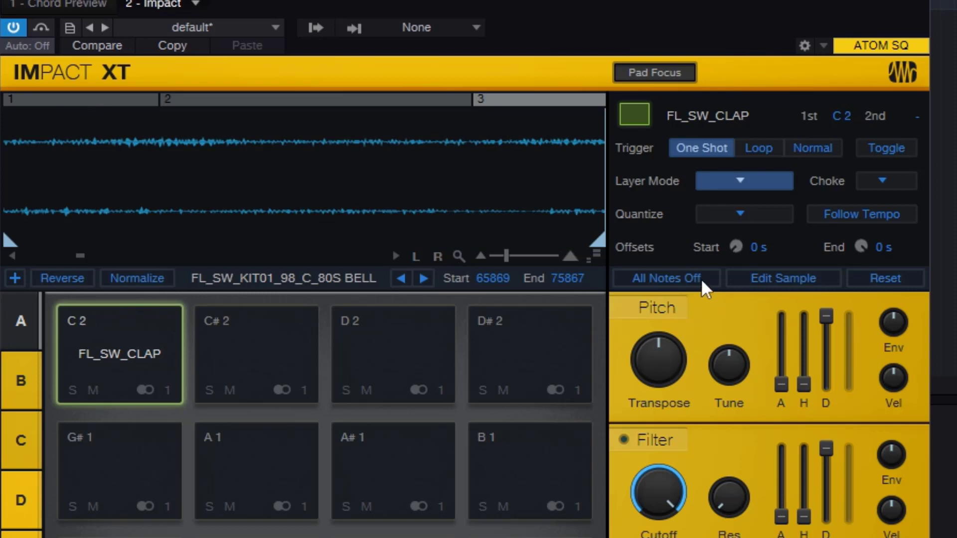
click(394, 100)
click(512, 101)
- Lower the Amp gain with the clap layer displayed, play the C 2 pad, and check the gain on the kick and bell layers
click(75, 101)
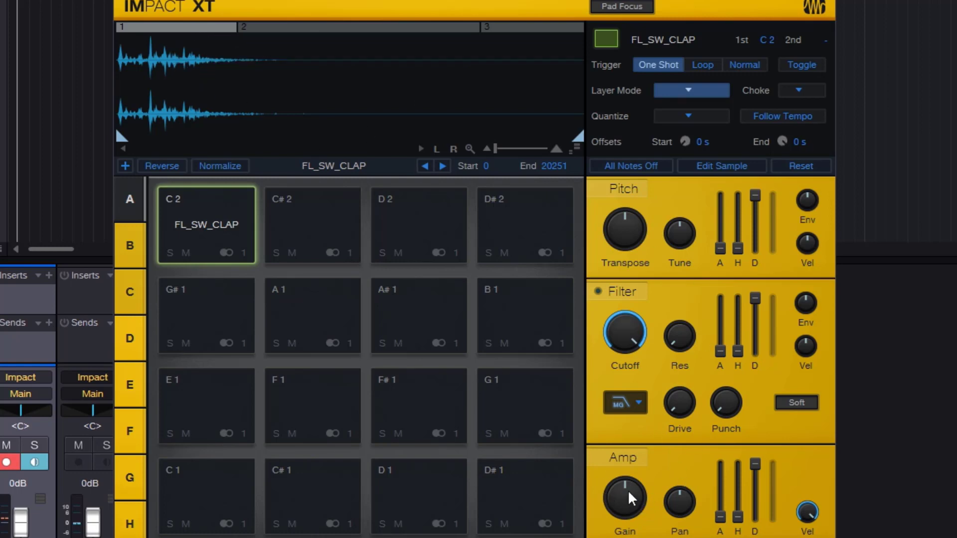
mouse_move(628, 489)
drag(627, 489, 629, 529)
mouse_move(621, 507)
click(200, 222)
click(199, 222)
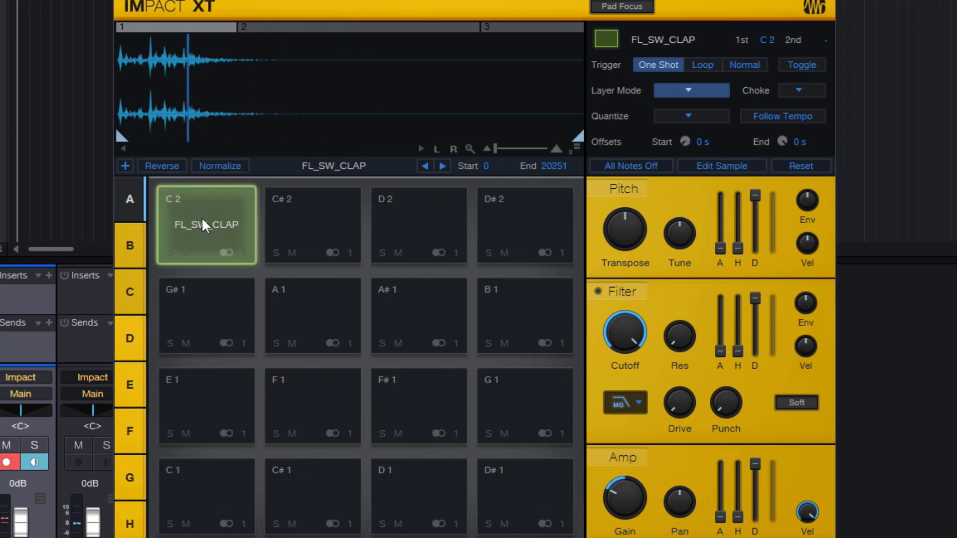
click(279, 28)
click(524, 27)
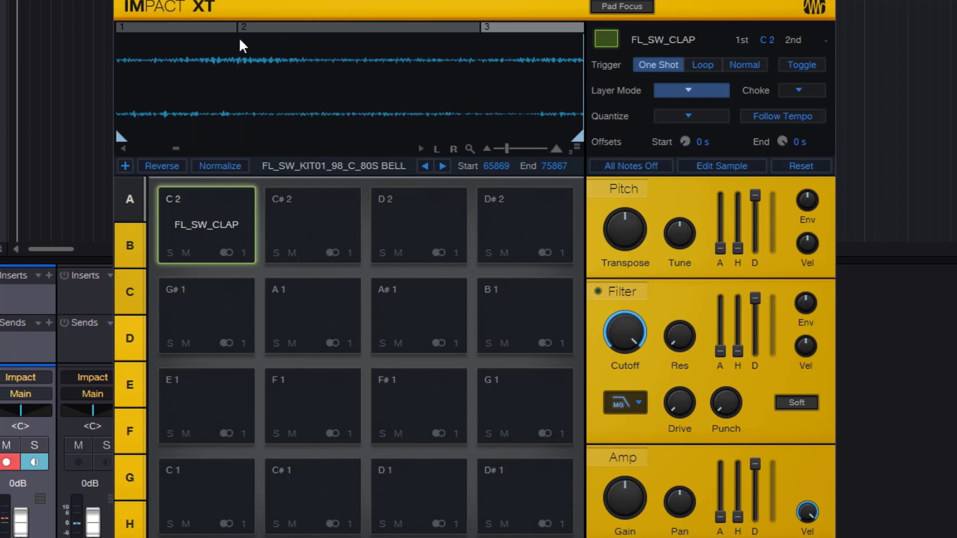
- Turn on Edit Sample for the clap layer and raise that layer's Amp gain
click(207, 27)
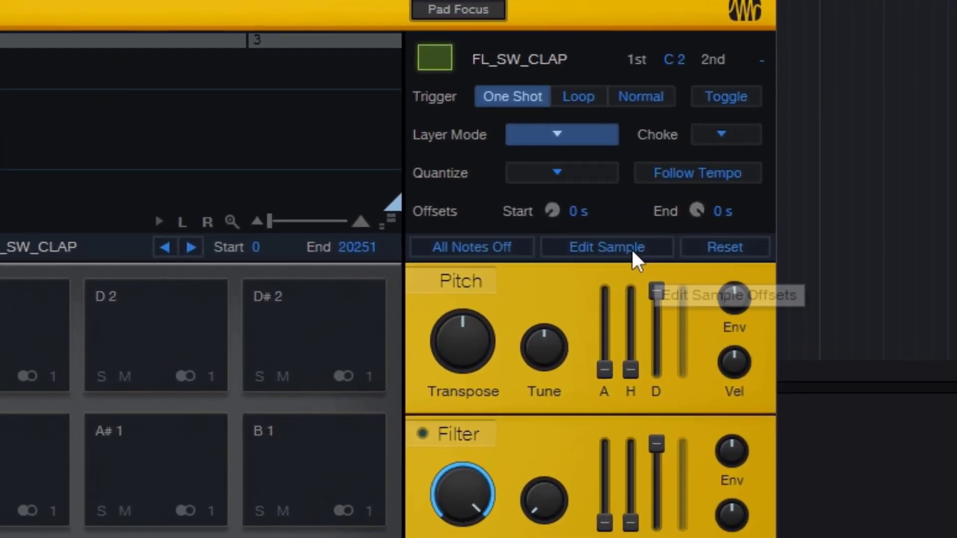
click(635, 245)
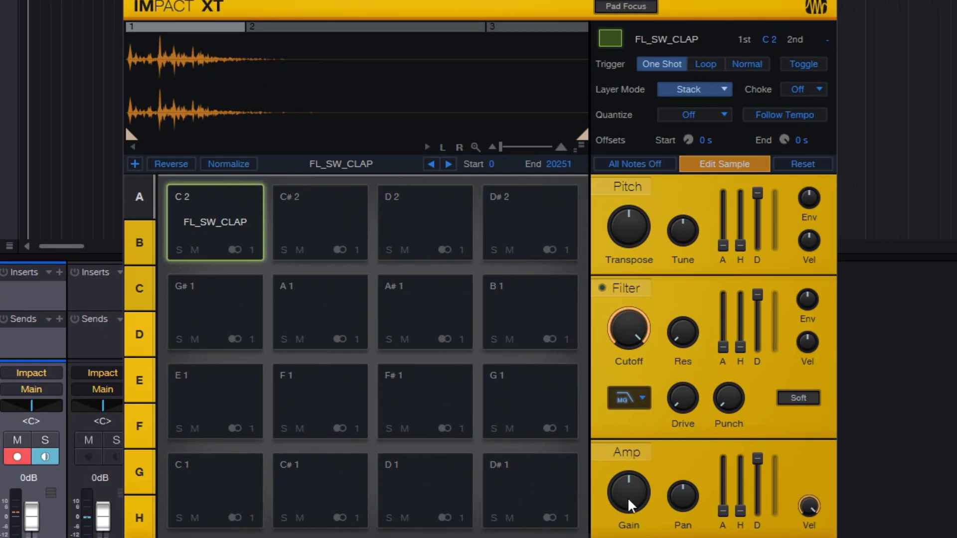
drag(626, 499, 627, 472)
- Compare the Amp settings of the kick and clap layers, and raise the kick layer's gain to about +6.2 dB
click(354, 27)
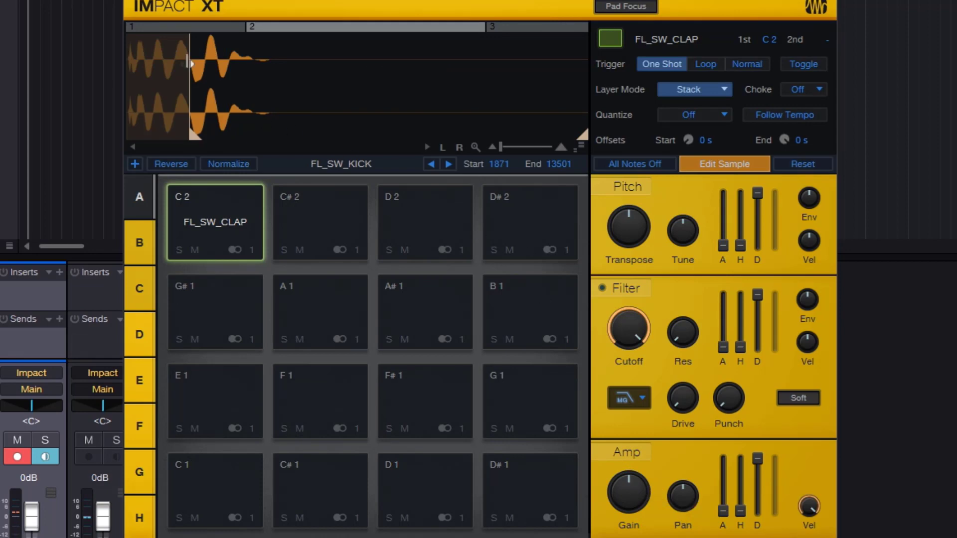
click(186, 24)
click(330, 27)
drag(638, 478, 638, 461)
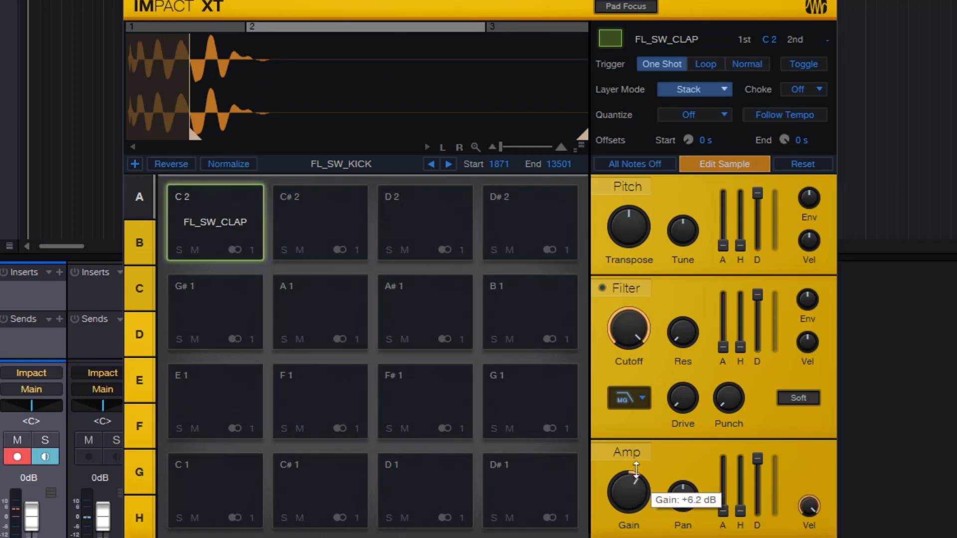
- Lower the filter cutoff on the clap and bell layers, and turn on the bell layer's filter with raised resonance
click(235, 26)
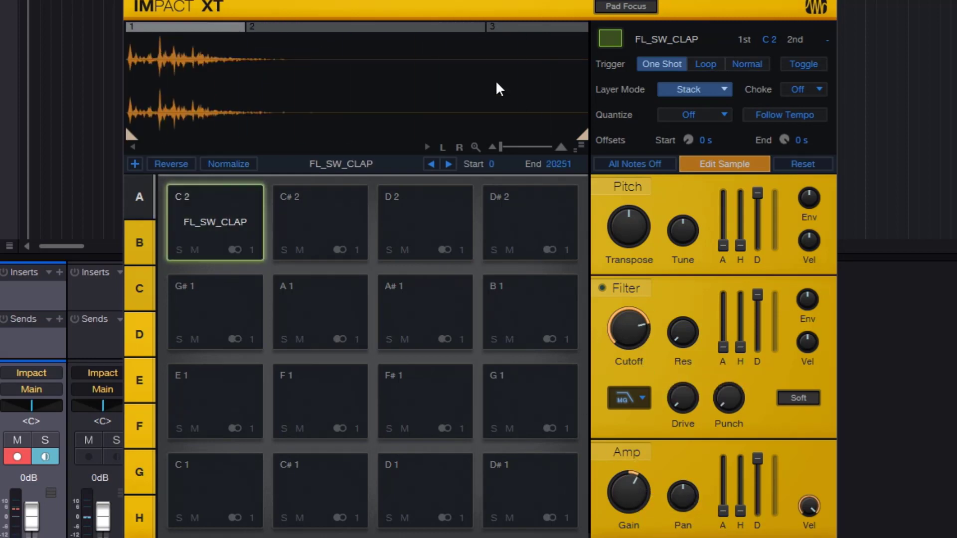
click(511, 25)
drag(628, 323, 628, 379)
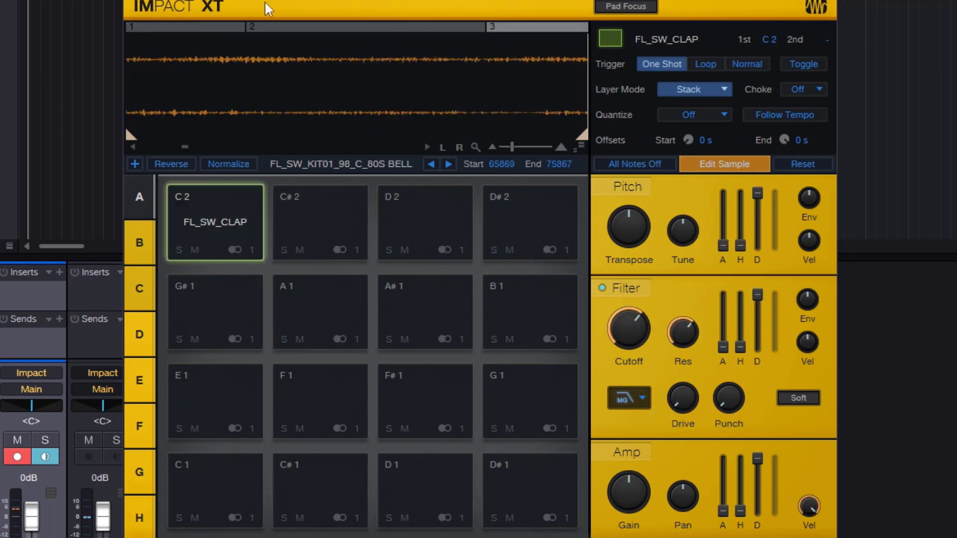
- Compare the filter and Amp settings of the clap, kick and bell layers, and play the C 2 pad
click(252, 40)
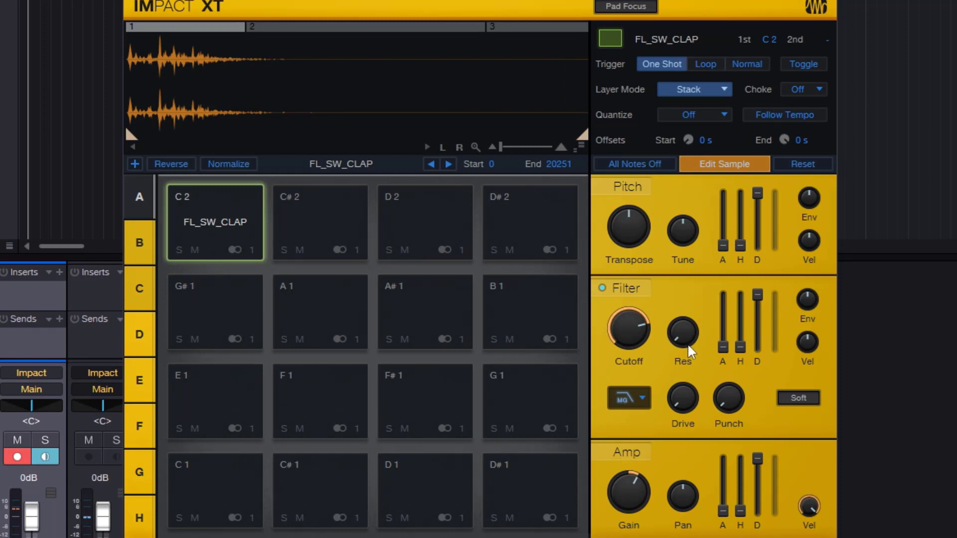
click(427, 27)
click(518, 27)
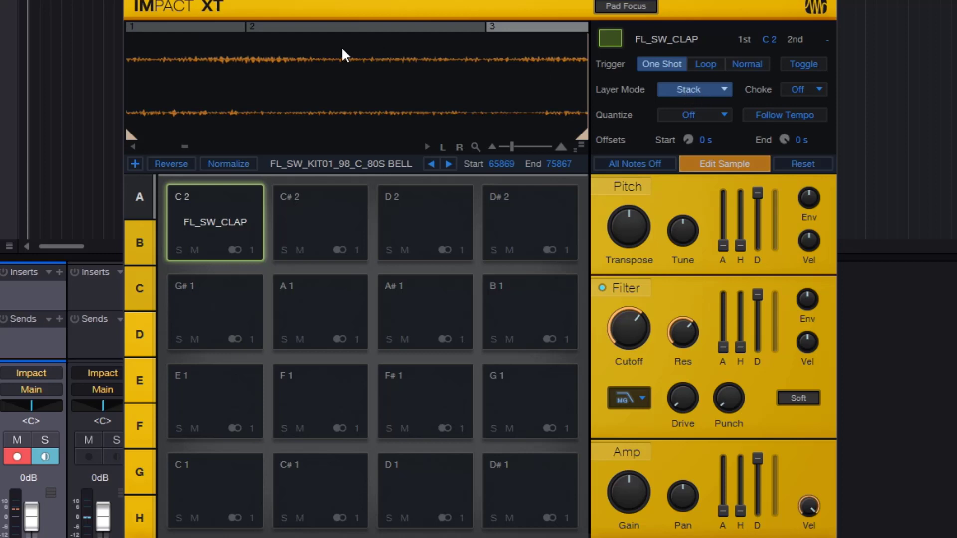
click(335, 27)
click(204, 26)
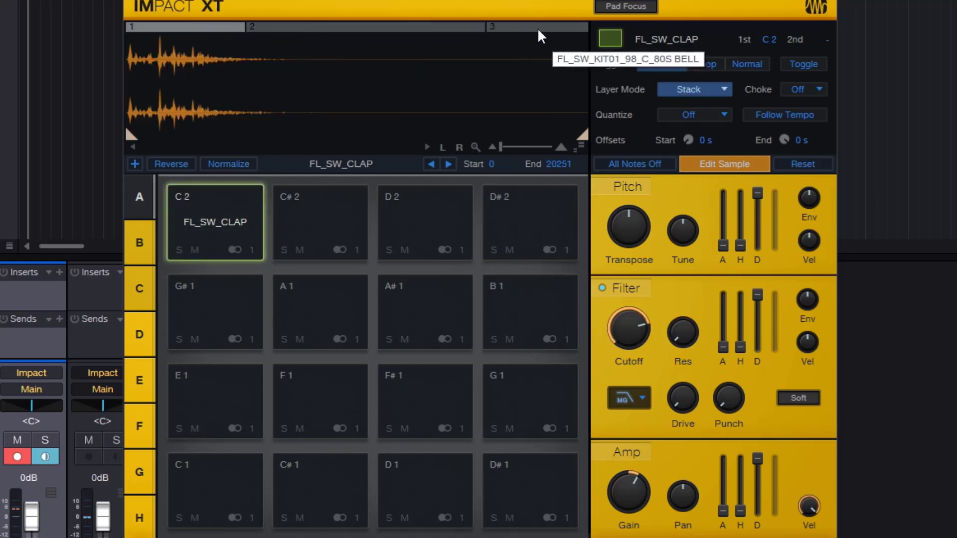
click(234, 224)
click(233, 224)
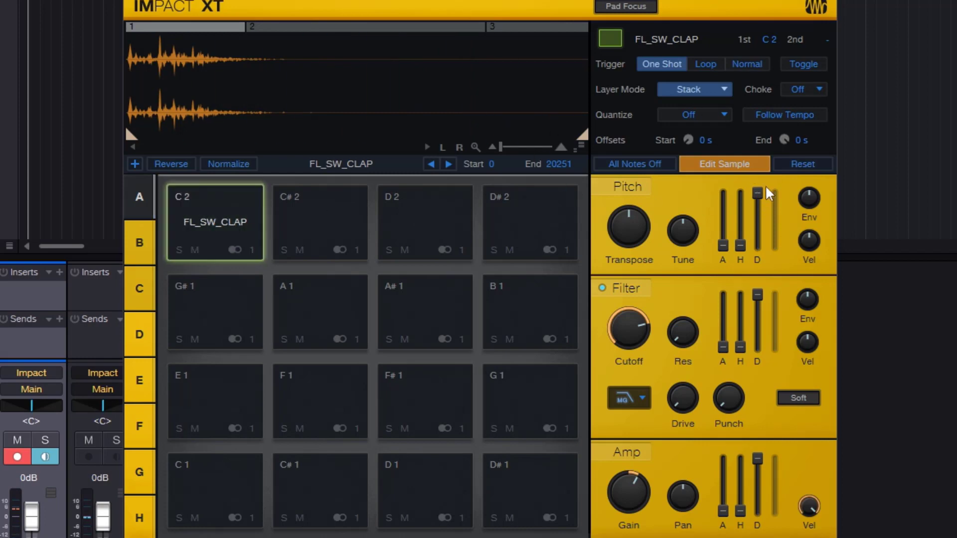
- Turn off Edit Sample, raise the Amp gain for the whole C 2 pad, and play the pad
click(734, 160)
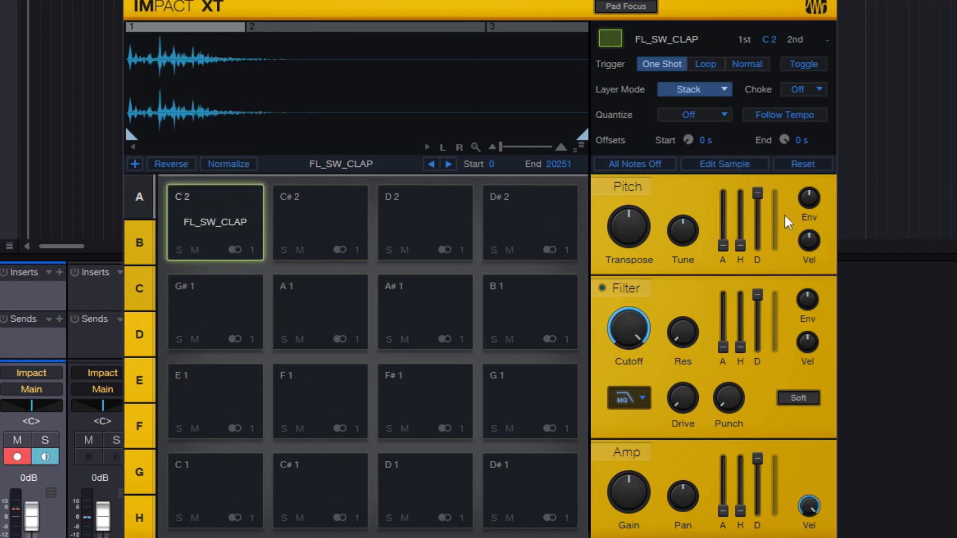
drag(631, 505, 621, 497)
click(229, 221)
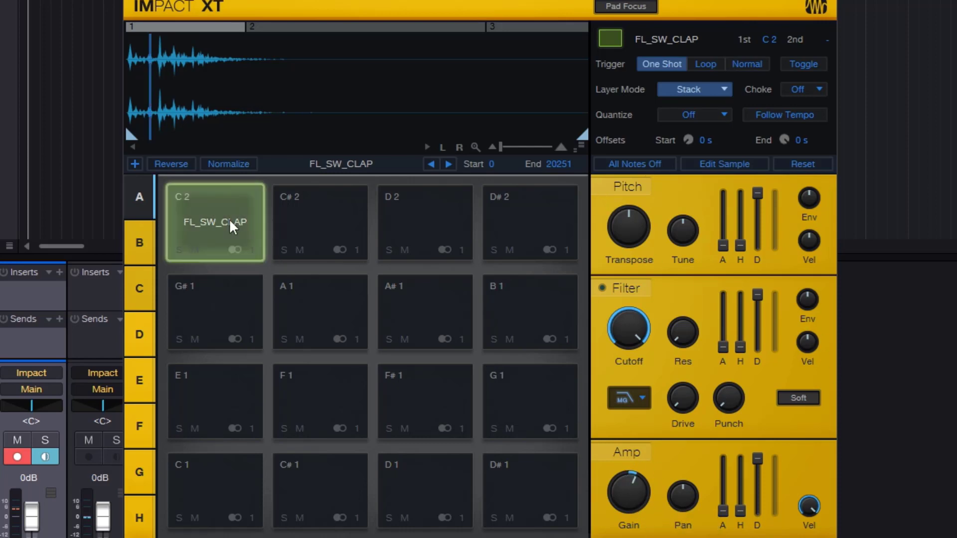
click(229, 221)
click(229, 221)
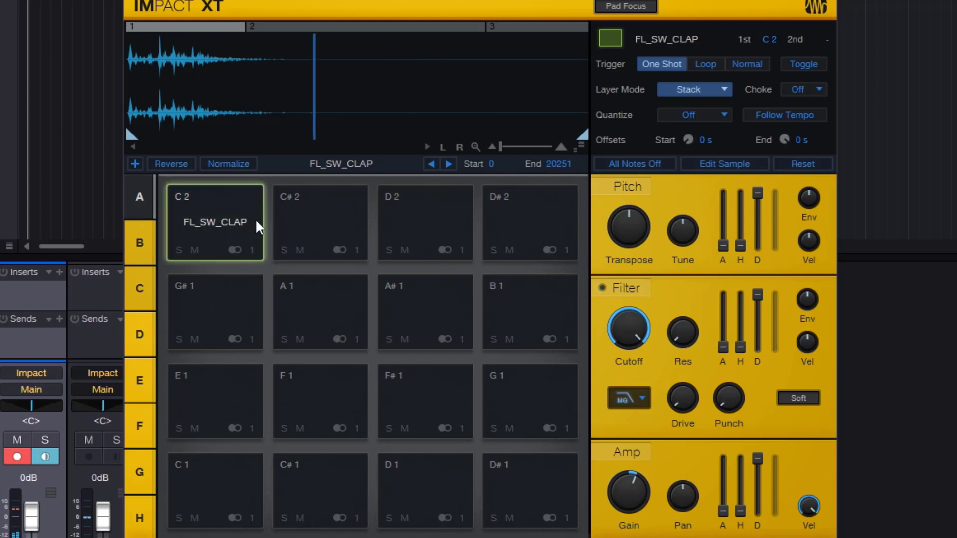
- Compare the clap layer's own settings with the pad-wide settings, and play the C 2 pad
click(731, 163)
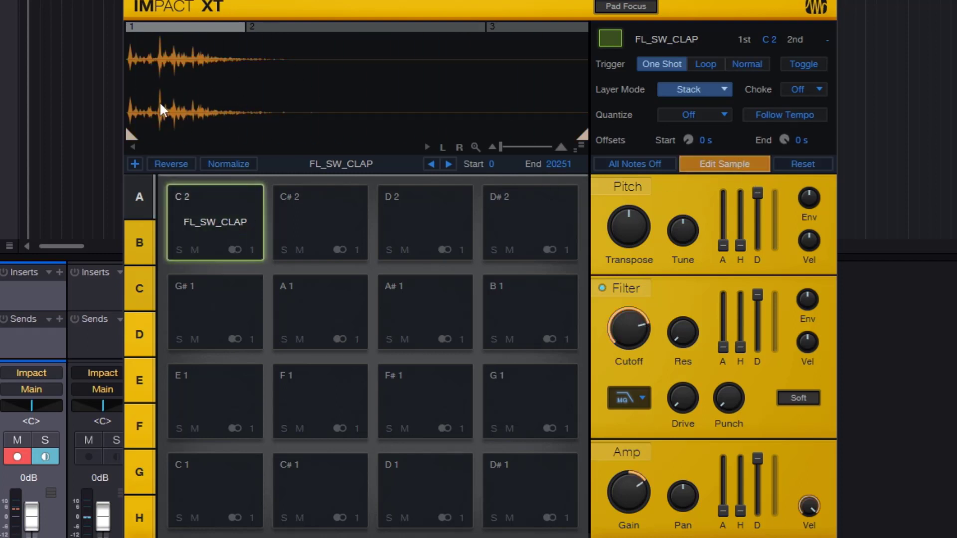
click(737, 165)
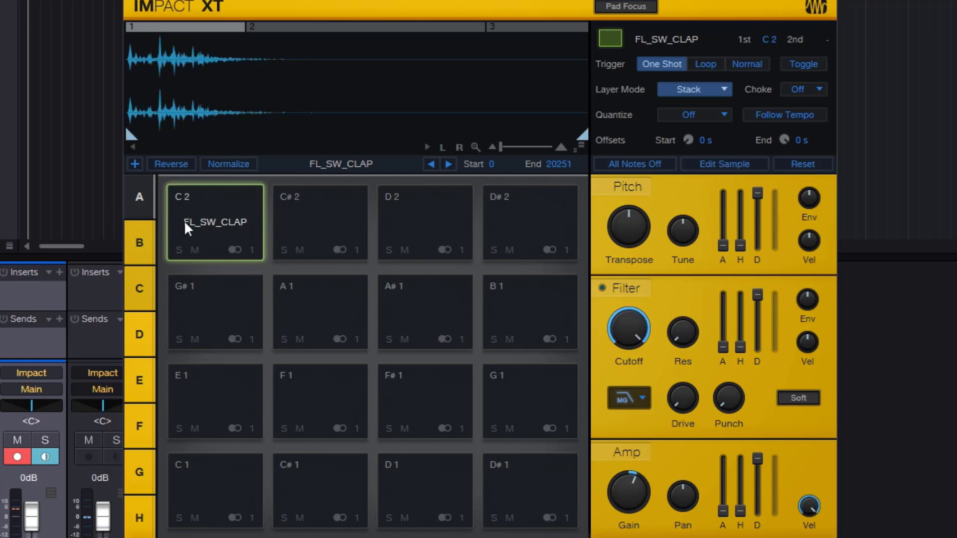
click(228, 223)
click(229, 223)
click(229, 223)
- Change the C 2 pad's pitch, filter and amp envelopes, and reset the pad-wide parameters
drag(741, 347, 723, 330)
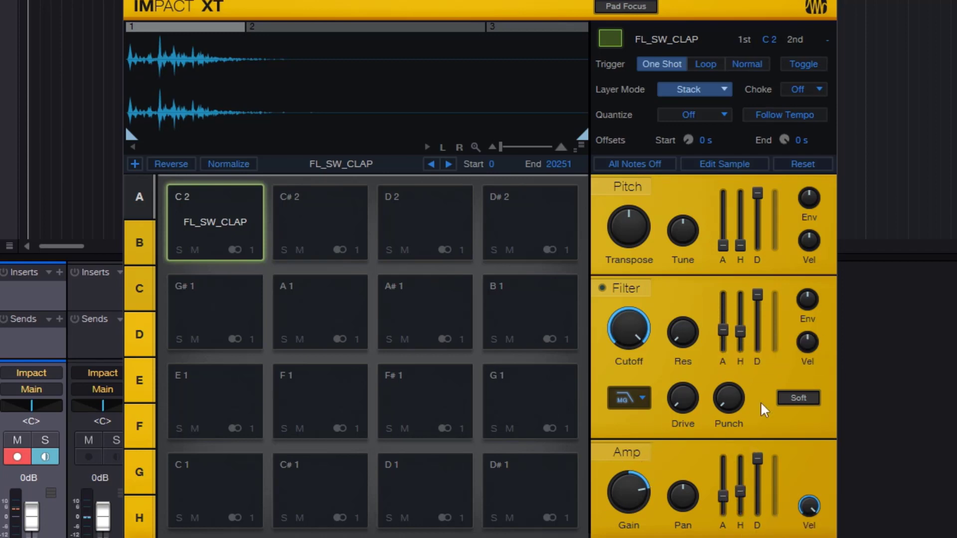
drag(720, 239, 722, 216)
click(803, 161)
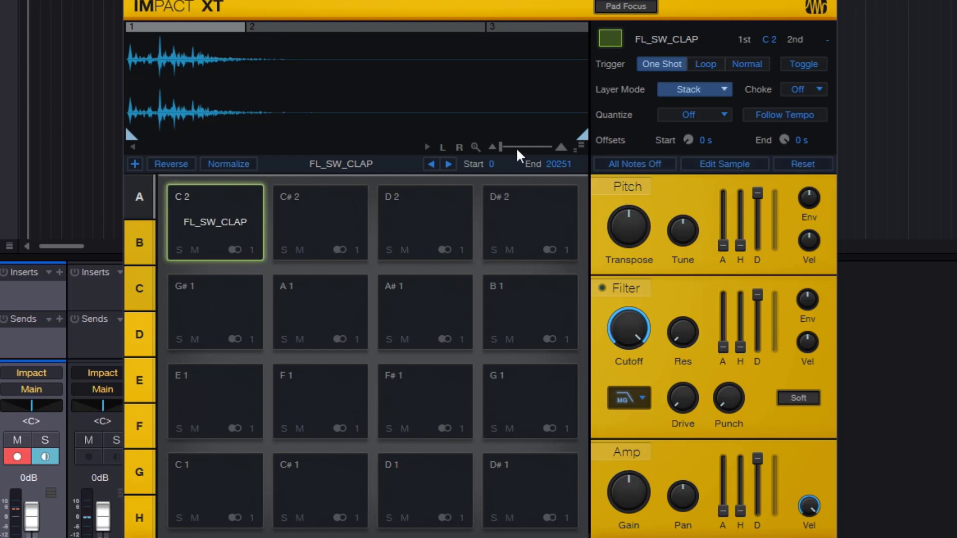
- Reset the individual parameters of the clap, kick and bell layers in Edit Sample mode, and turn the mode off
click(699, 161)
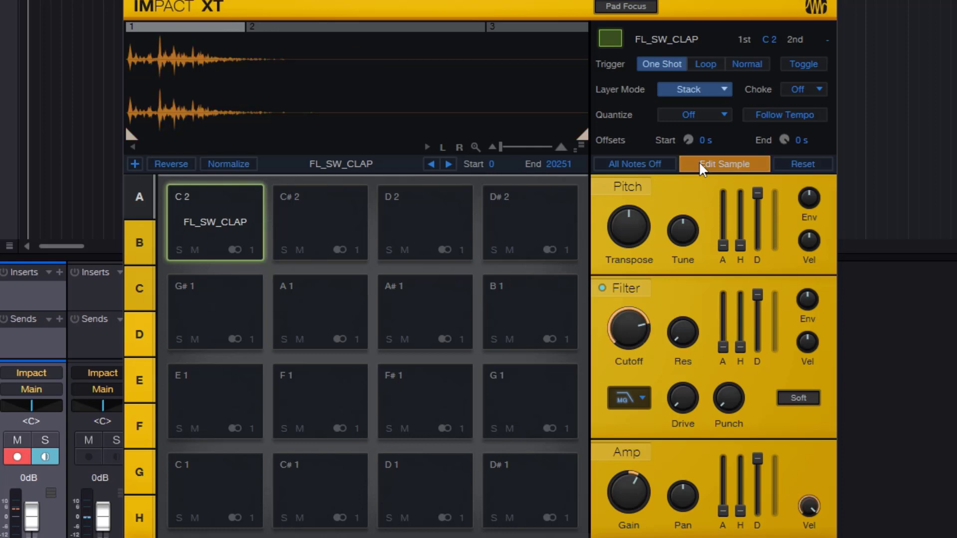
click(812, 168)
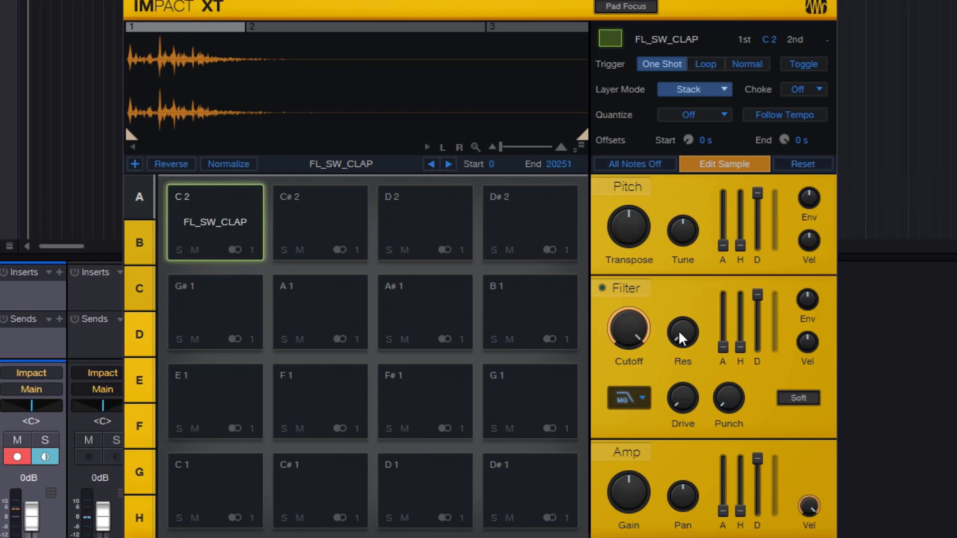
click(356, 26)
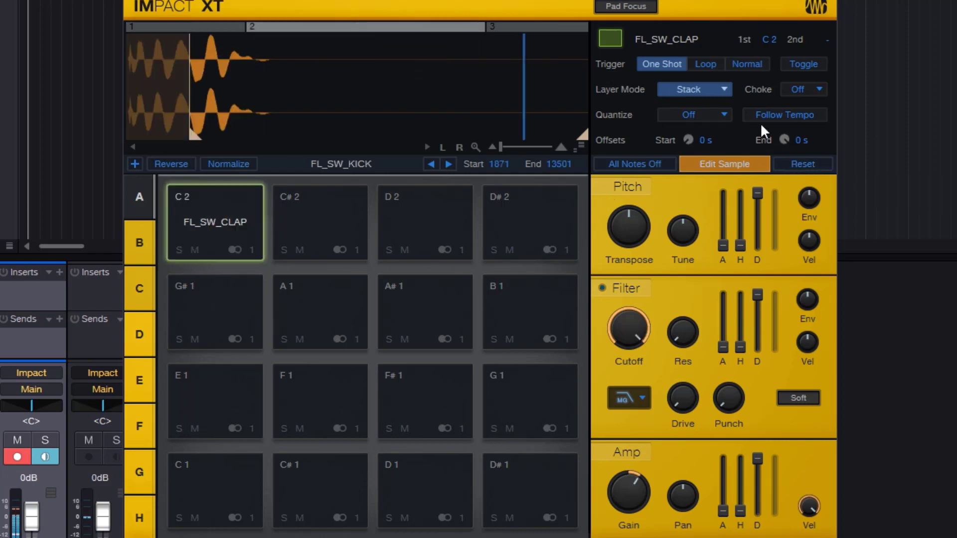
click(811, 164)
click(535, 26)
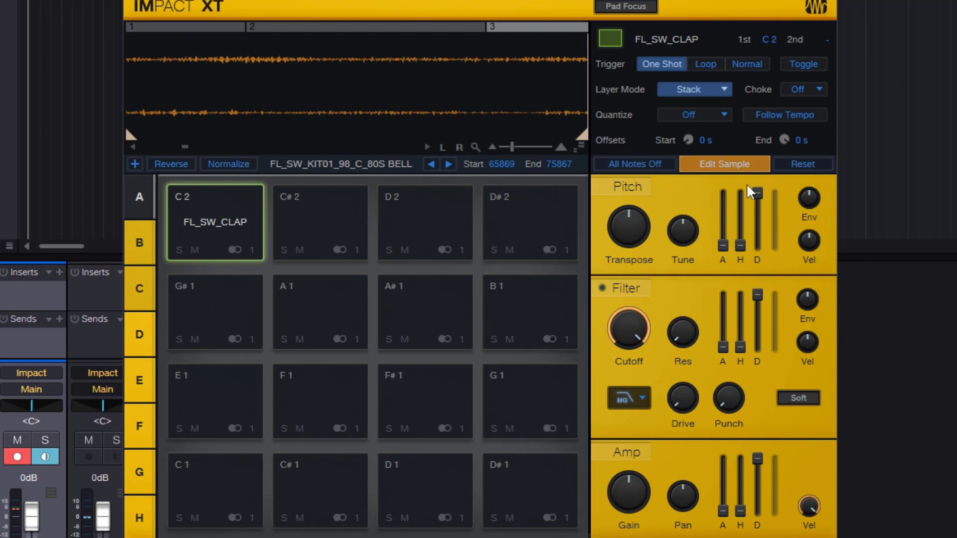
click(732, 165)
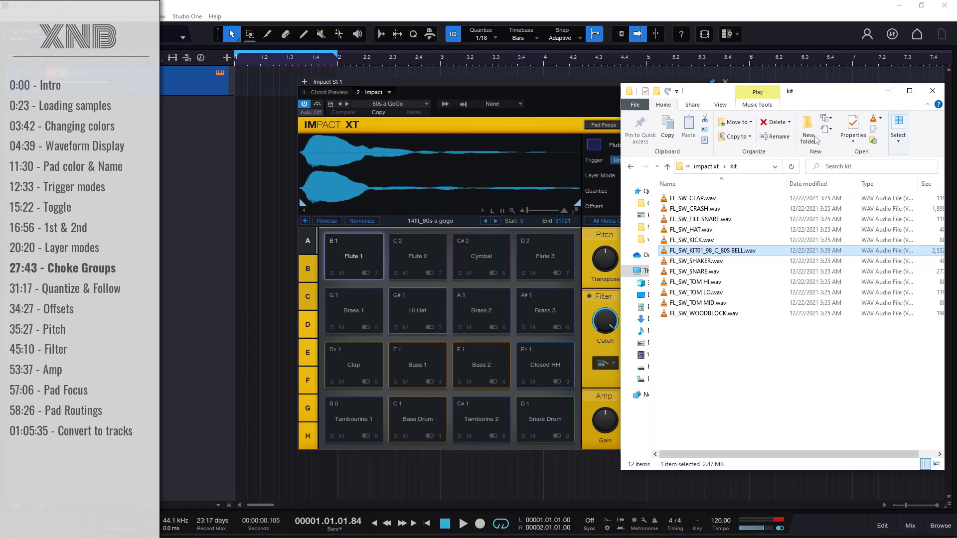
- Load FL_SW_KIT01_98_C_80S BELL.wav onto the Flute 1 pad, play it, and stop all notes
drag(737, 253, 360, 256)
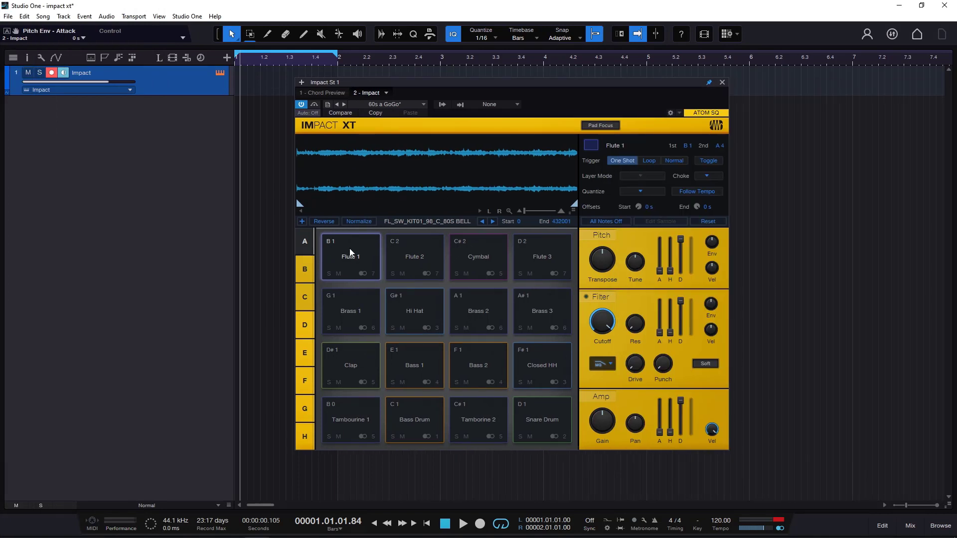
click(350, 253)
click(612, 222)
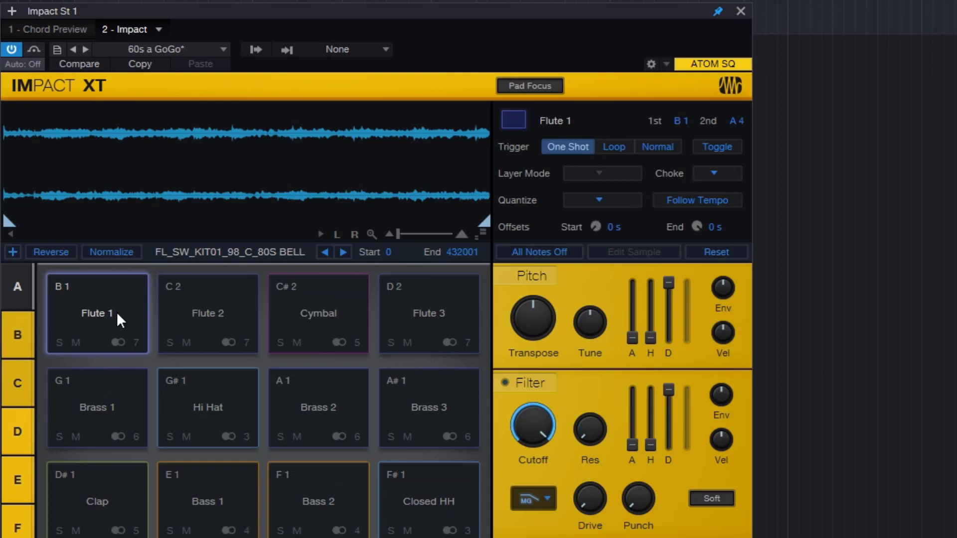
- Look through the choke group options for the Flute 1 pad, and play the Bass 1 and Flute 1 pads
click(713, 173)
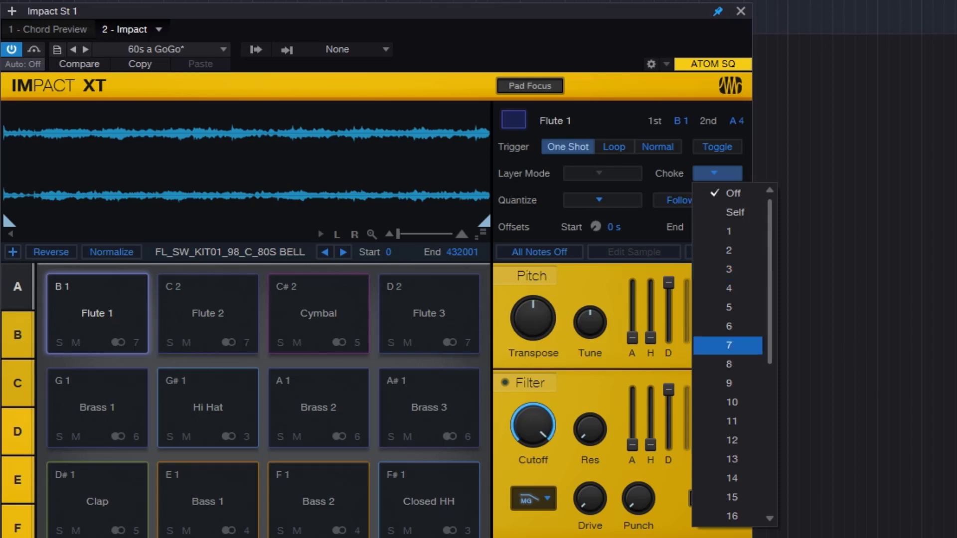
click(223, 479)
click(214, 492)
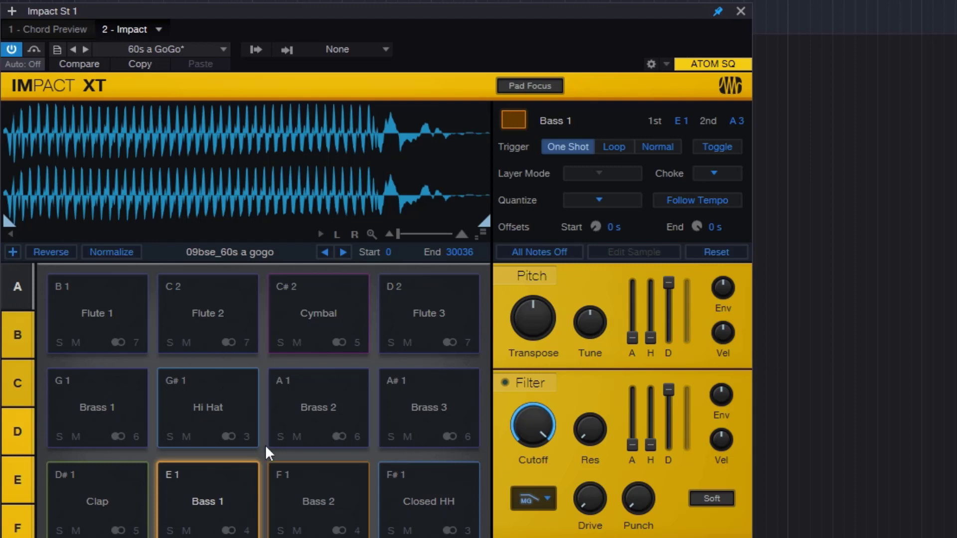
click(110, 313)
- Play the Bass 1 and Closed HH pads alternately to hear how they overlap without a choke group
click(223, 494)
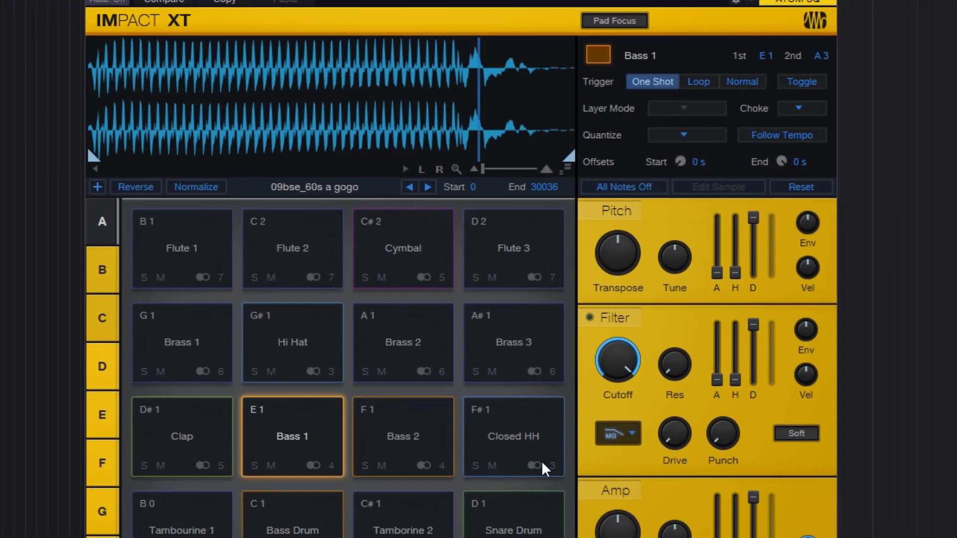
click(436, 493)
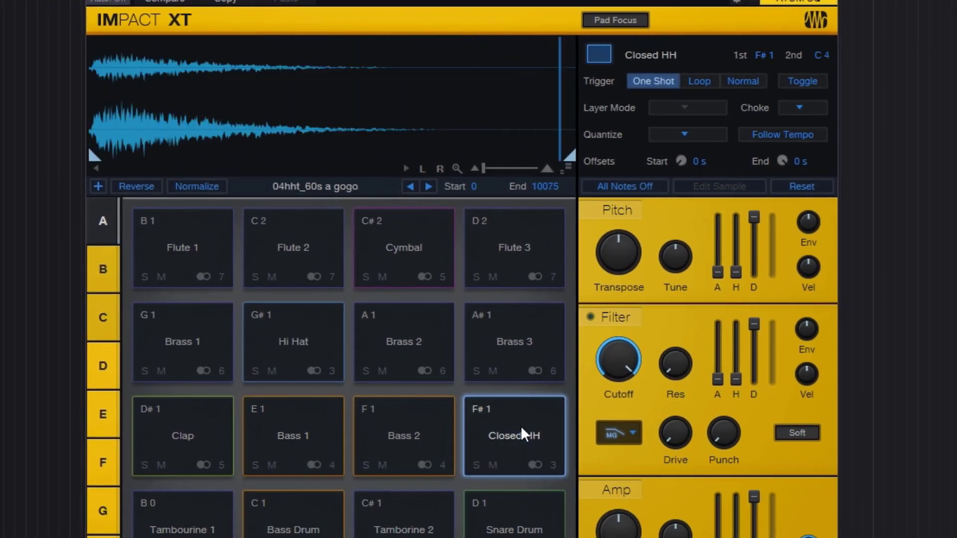
click(271, 433)
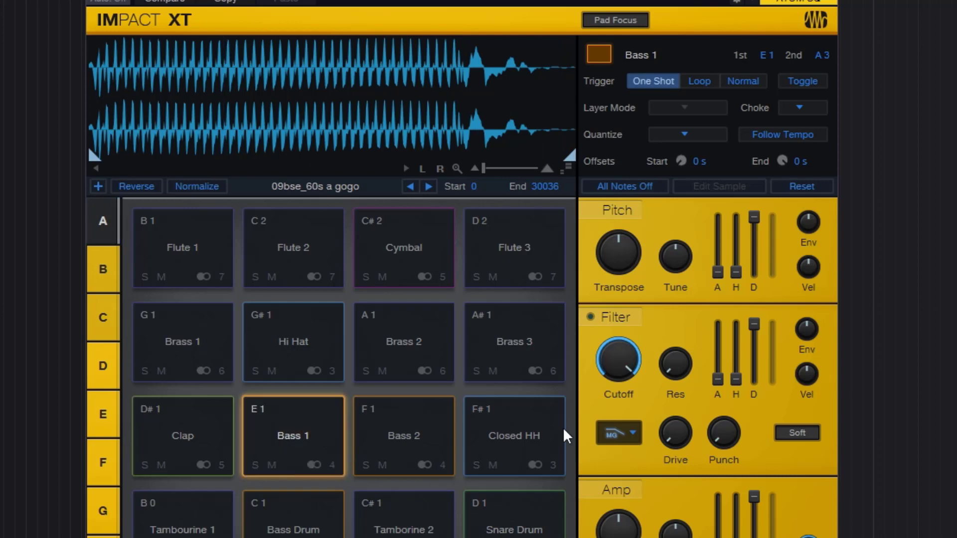
click(535, 435)
click(531, 435)
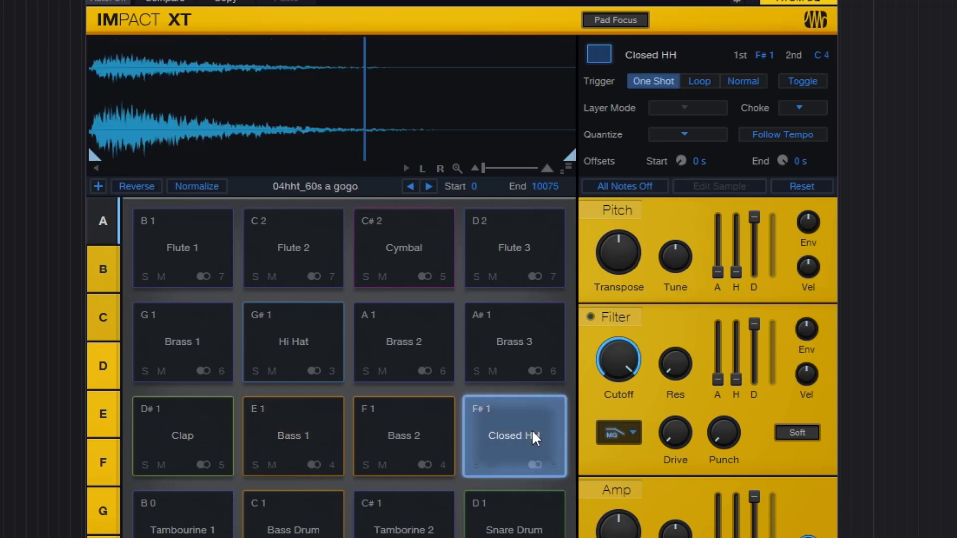
click(531, 431)
click(532, 432)
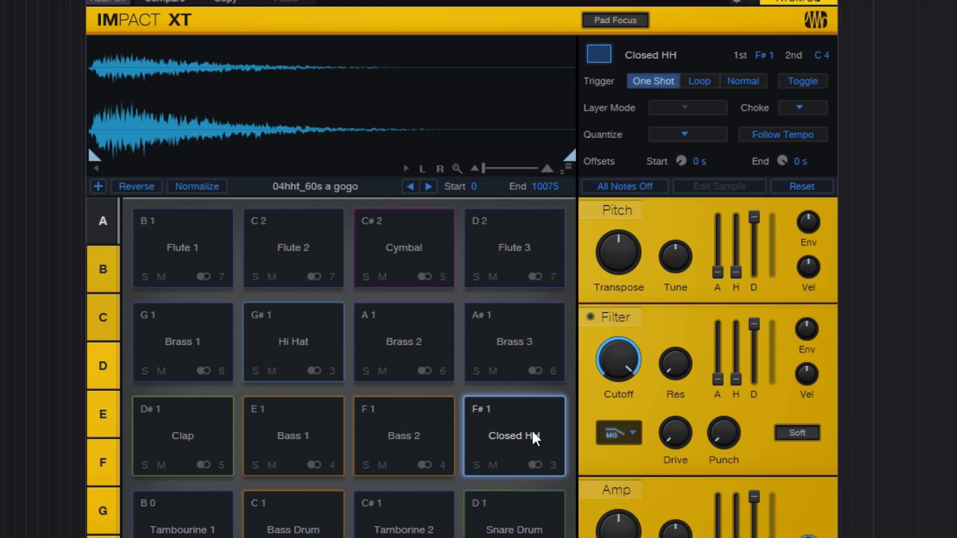
click(299, 438)
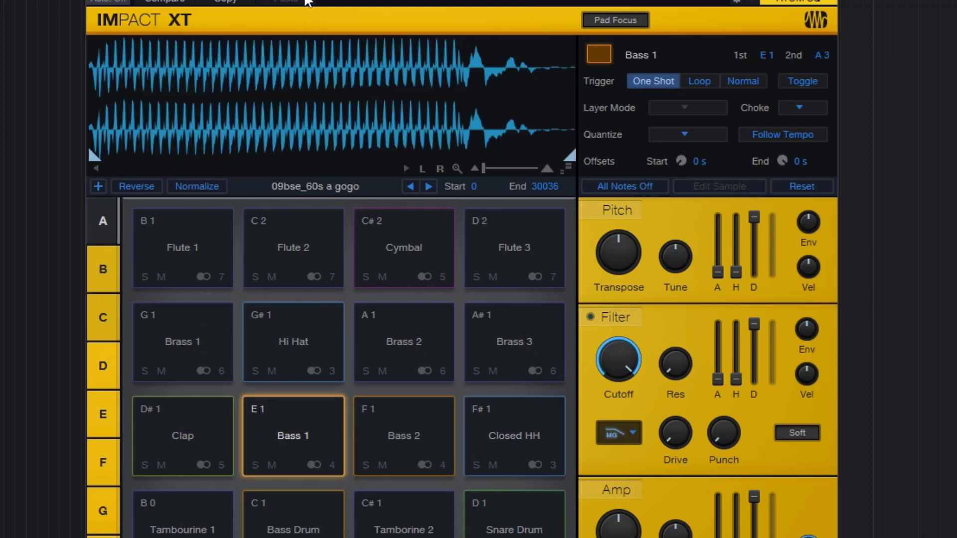
click(538, 442)
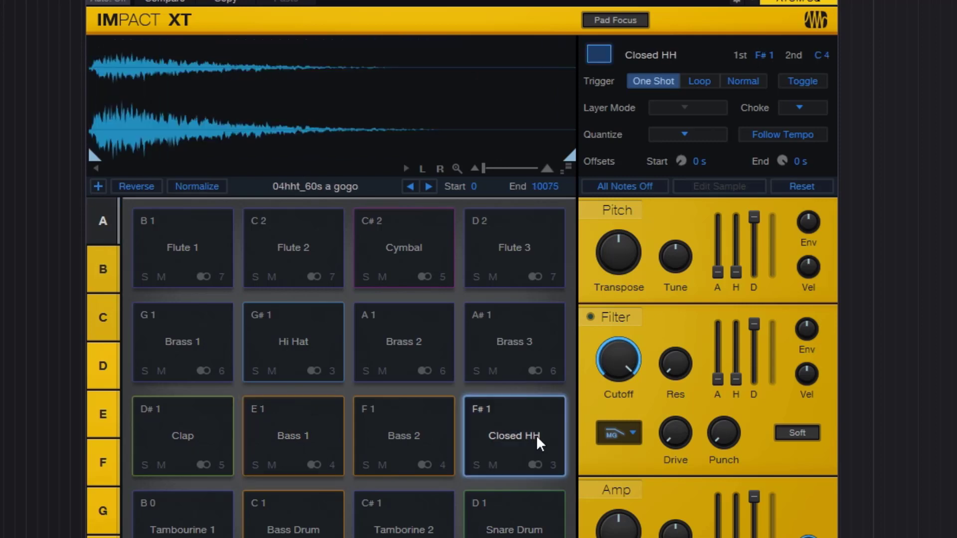
- Assign the Bass 1 and Closed HH pads to choke group 1, and play both pads to test the choke
click(310, 430)
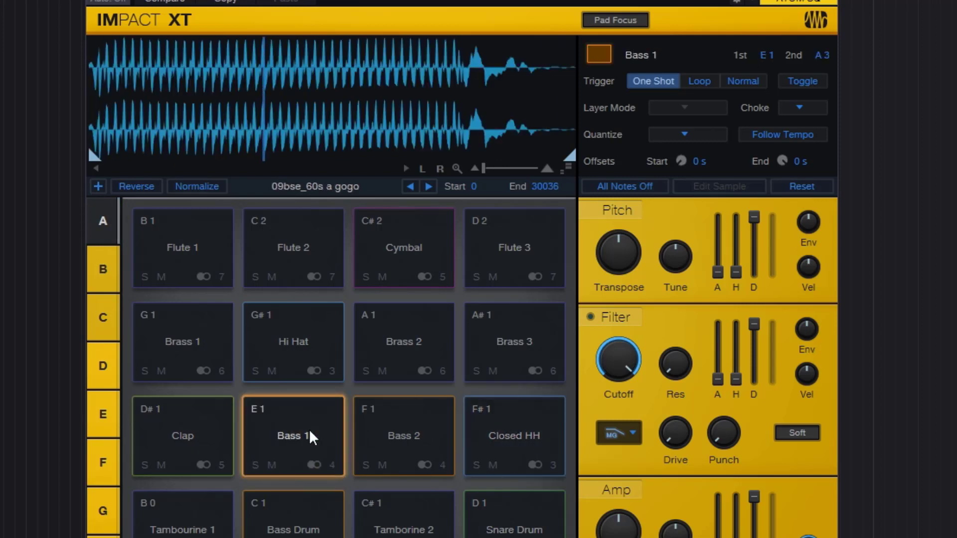
click(814, 114)
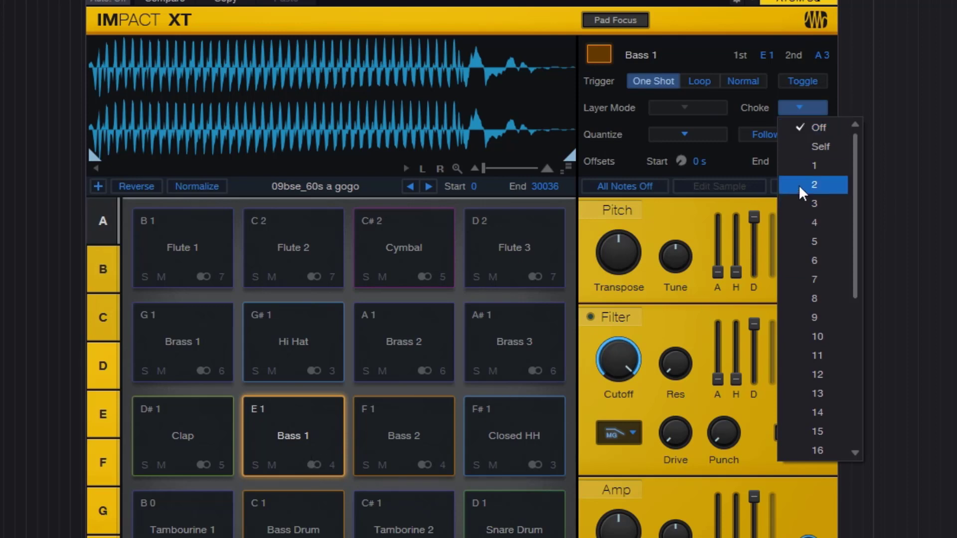
click(816, 166)
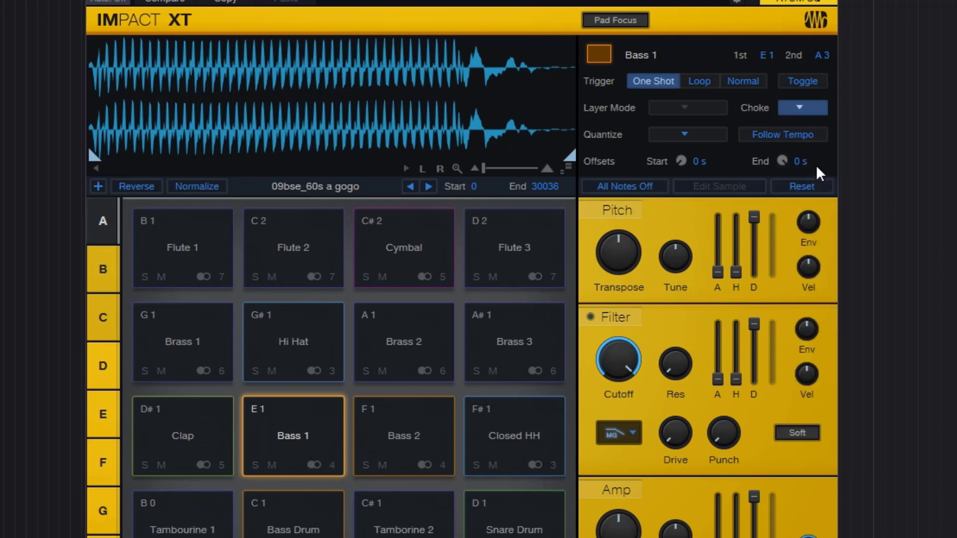
click(533, 429)
click(817, 114)
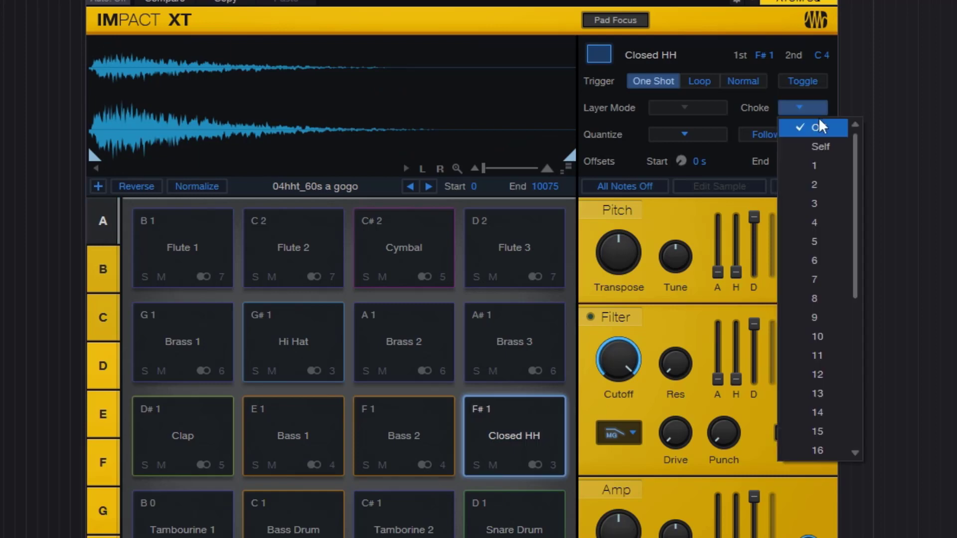
click(817, 166)
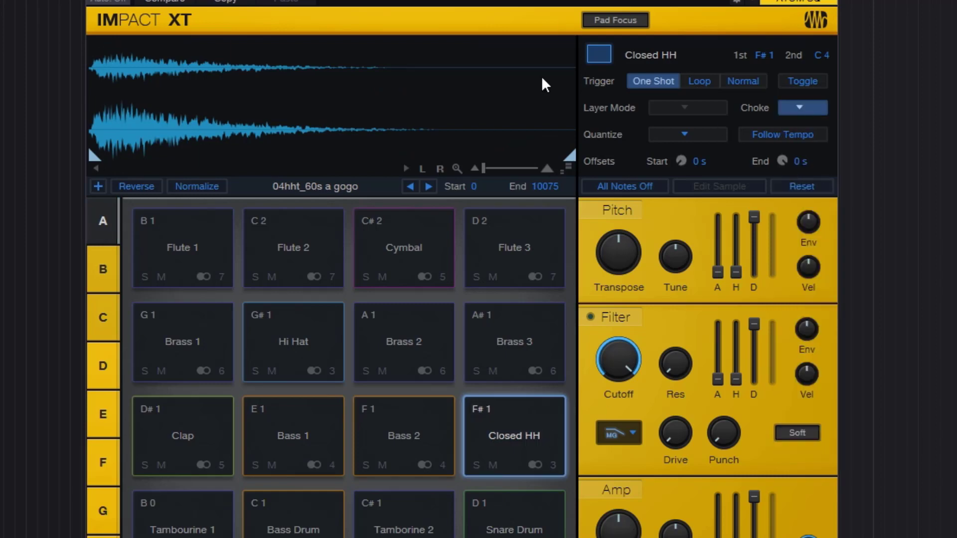
click(281, 435)
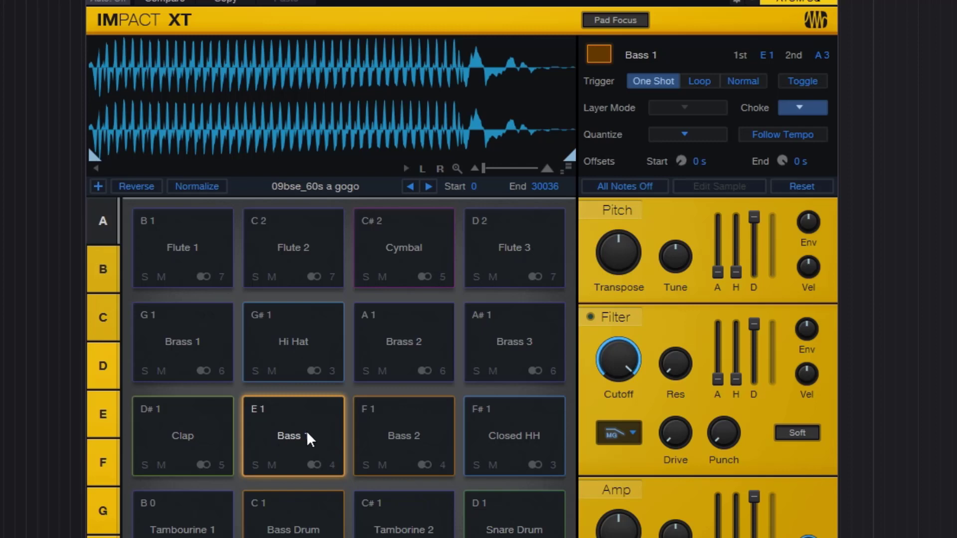
click(508, 440)
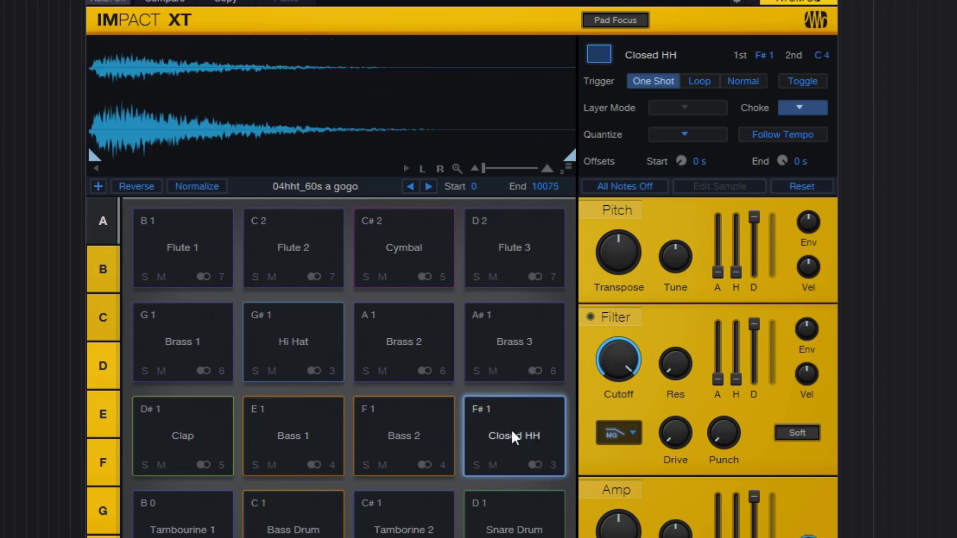
- Set the Closed HH pad's choke to Self, and play the Bass 1 and Closed HH pads alternately to test it
click(801, 109)
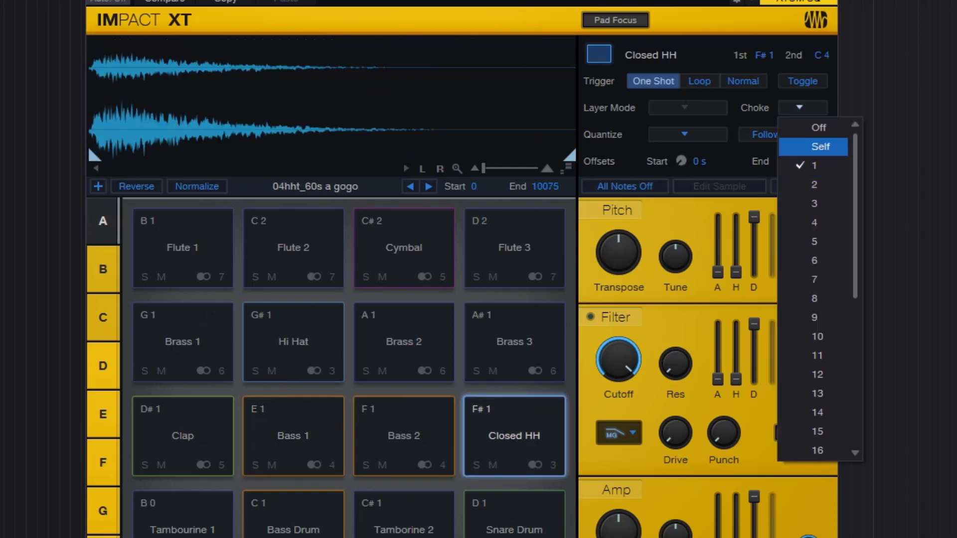
click(818, 146)
click(281, 439)
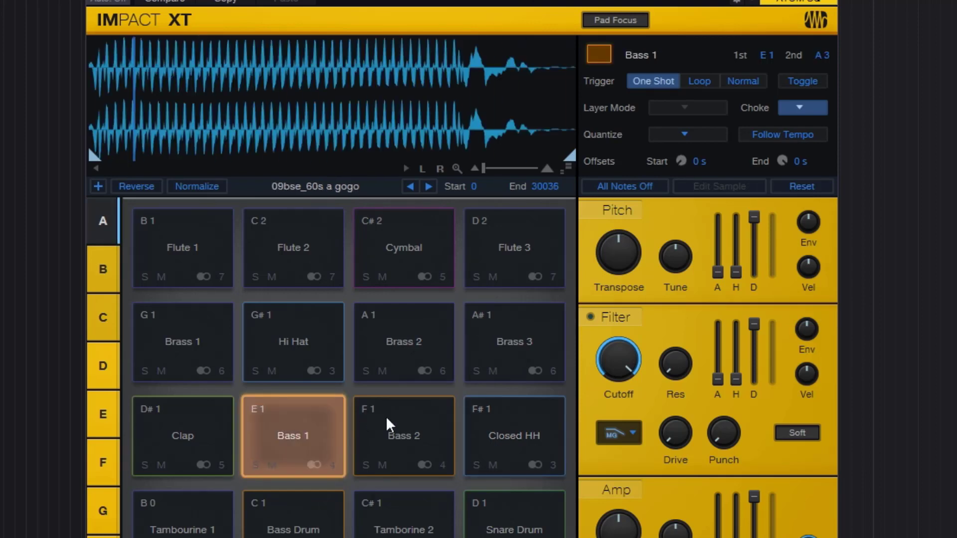
click(522, 438)
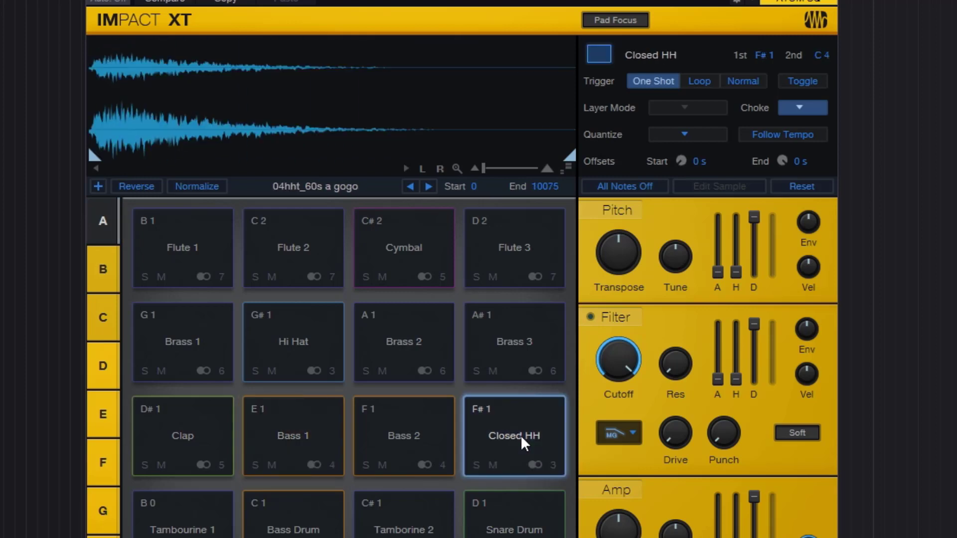
click(284, 454)
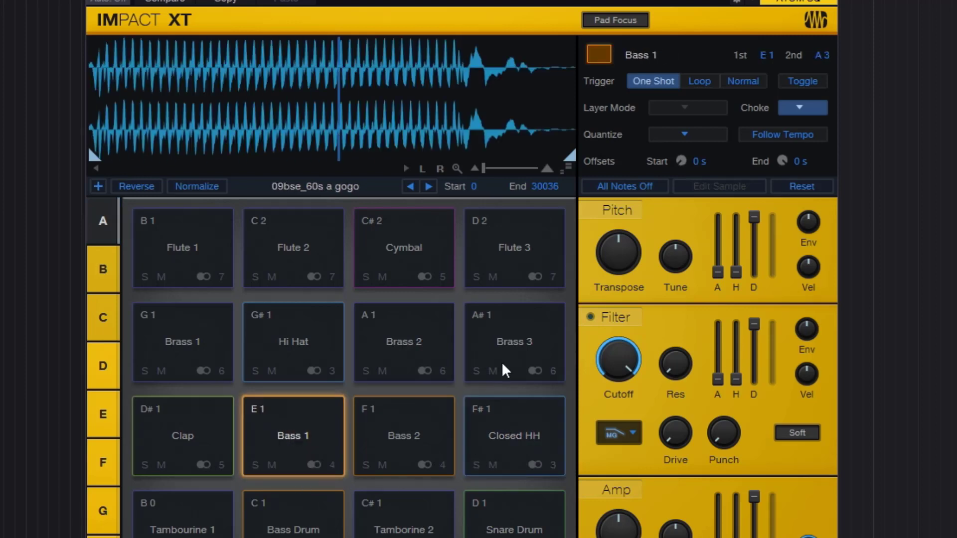
- Turn off choke for the Bass 1 pad, test it against the Closed HH pad, and reassign Bass 1 to choke group 1
click(819, 113)
click(823, 130)
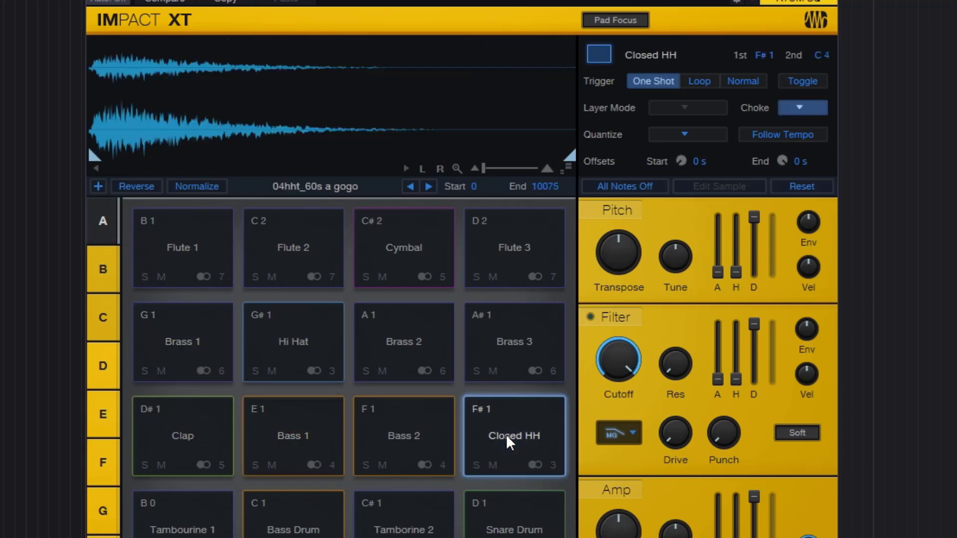
click(324, 427)
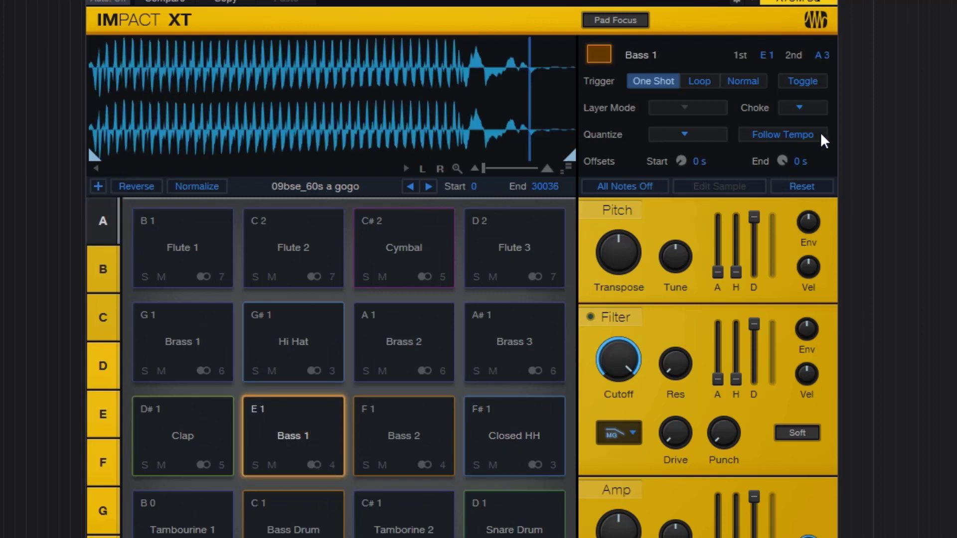
click(823, 113)
click(832, 169)
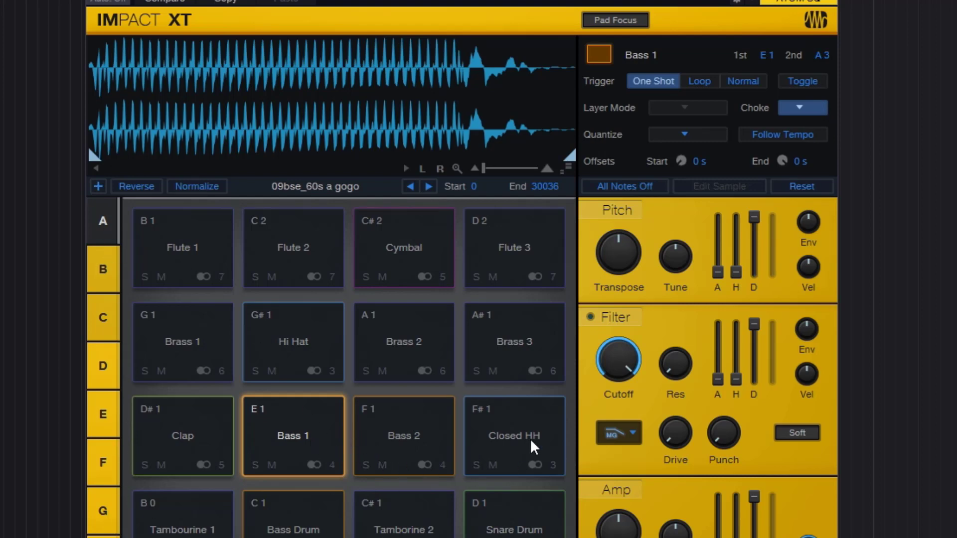
- Assign the Flute 1 pad to choke group 1, and play it against the Closed HH pad to test the choke
click(197, 236)
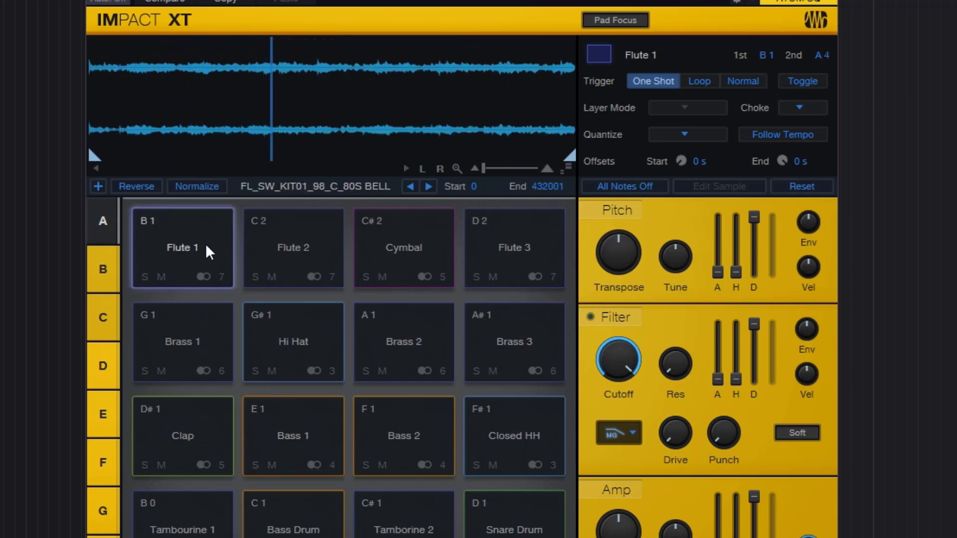
click(818, 110)
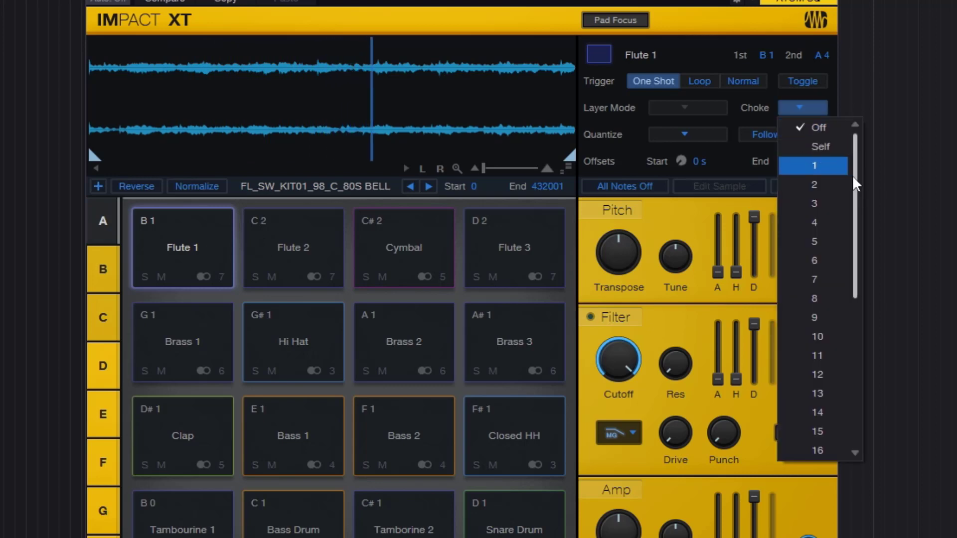
click(839, 167)
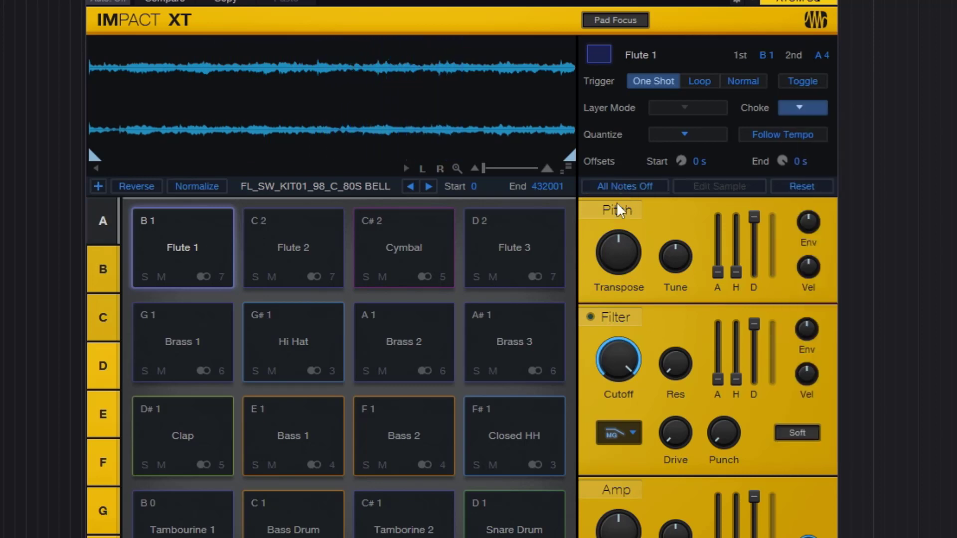
click(183, 249)
click(502, 428)
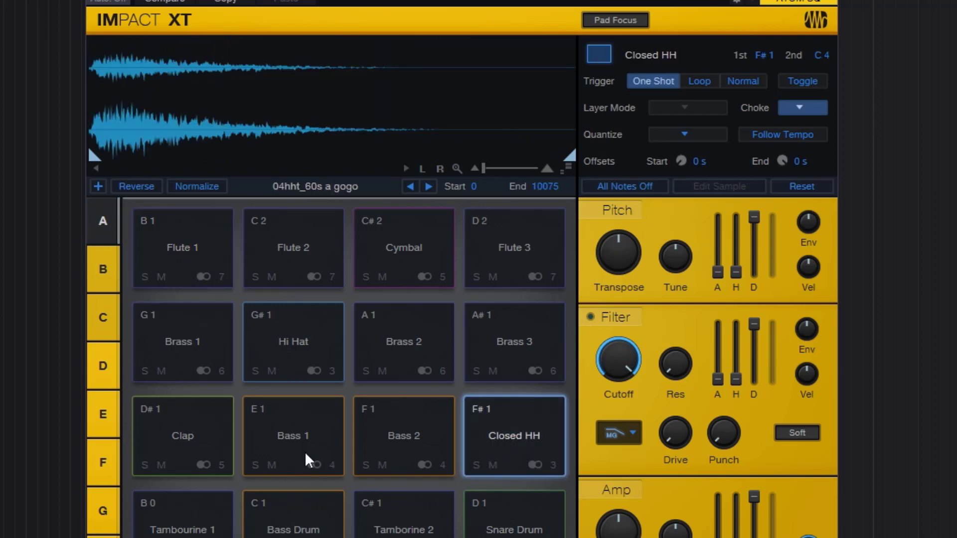
click(195, 247)
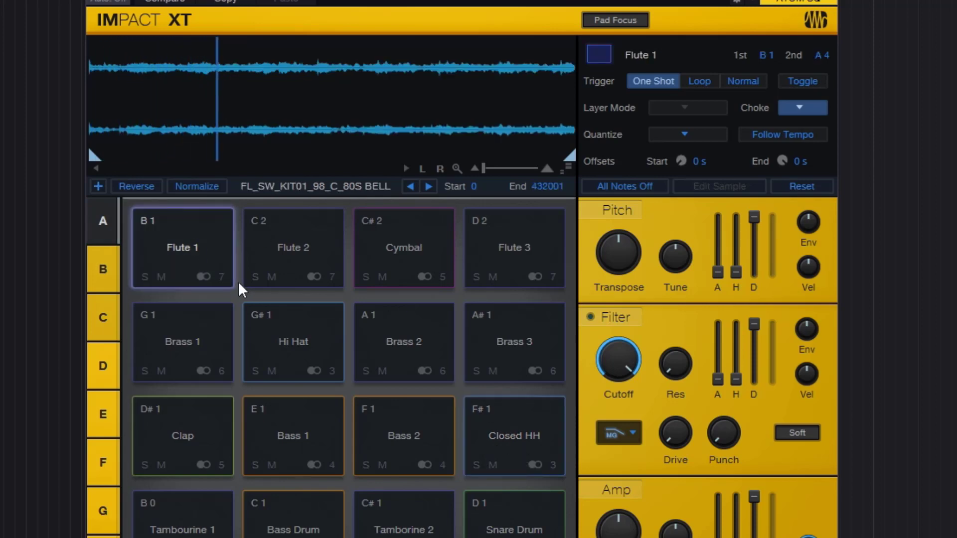
- Turn off choke for the Flute 1 pad, and play it repeatedly to hear its notes overlap, stopping all notes between tries
click(803, 114)
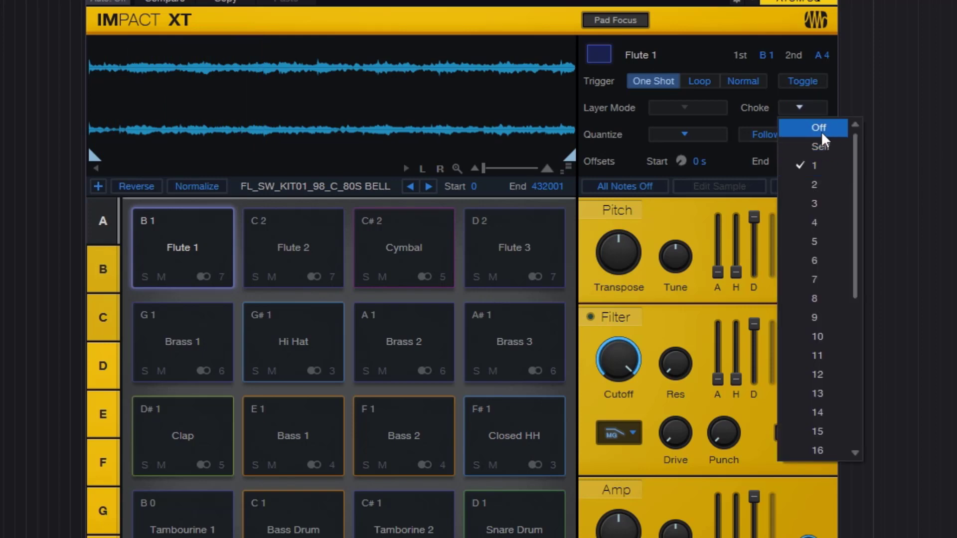
click(821, 130)
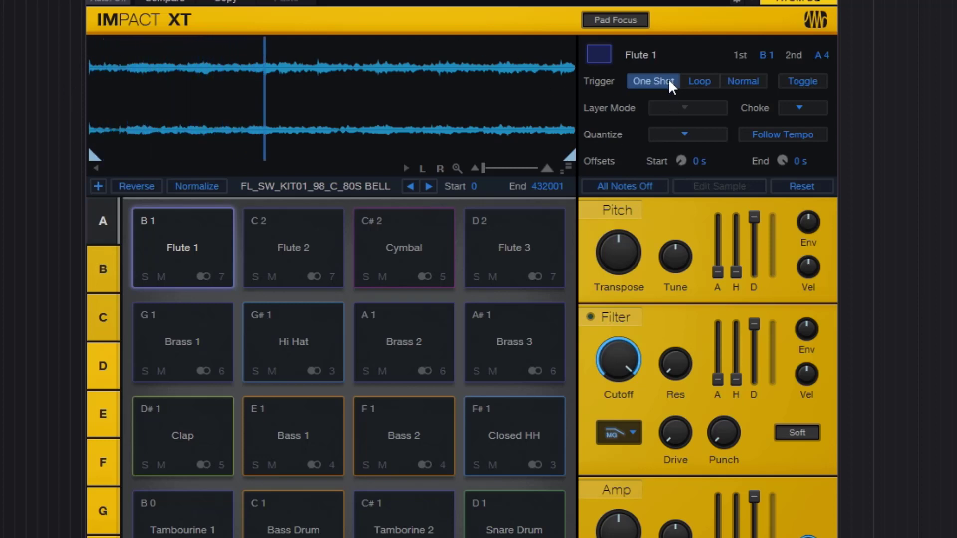
click(176, 247)
click(177, 247)
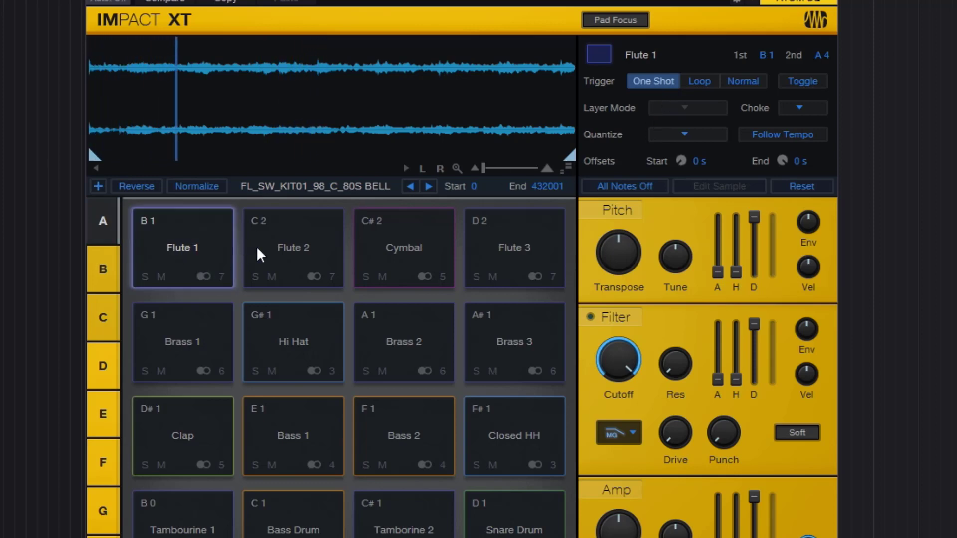
click(645, 188)
click(172, 245)
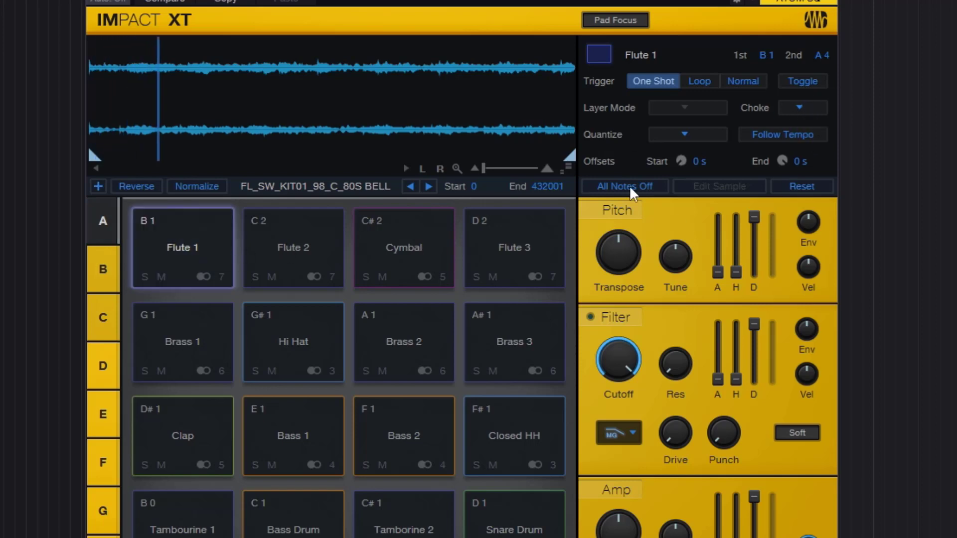
- Set the Flute 1 pad's choke to Self, retrigger the pad to test it, and stop all notes
click(797, 108)
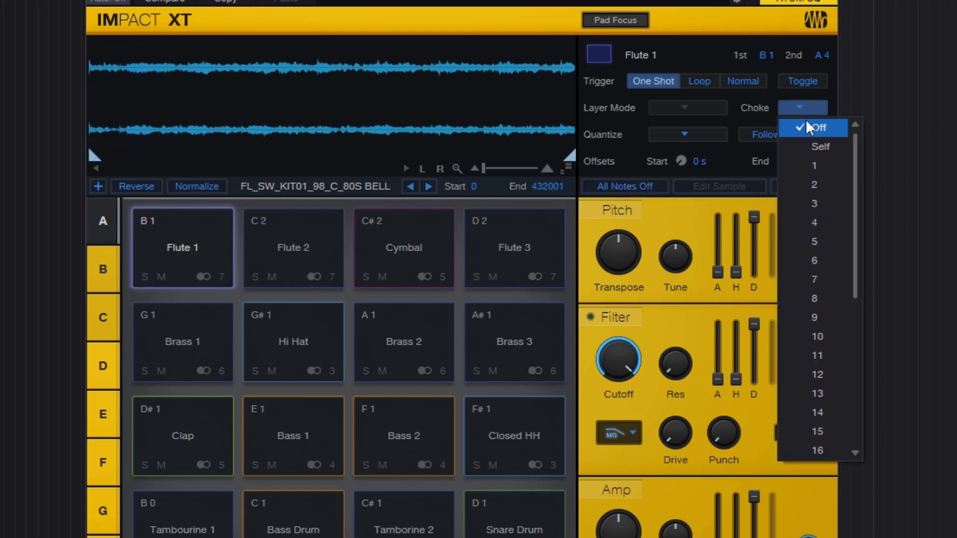
click(836, 146)
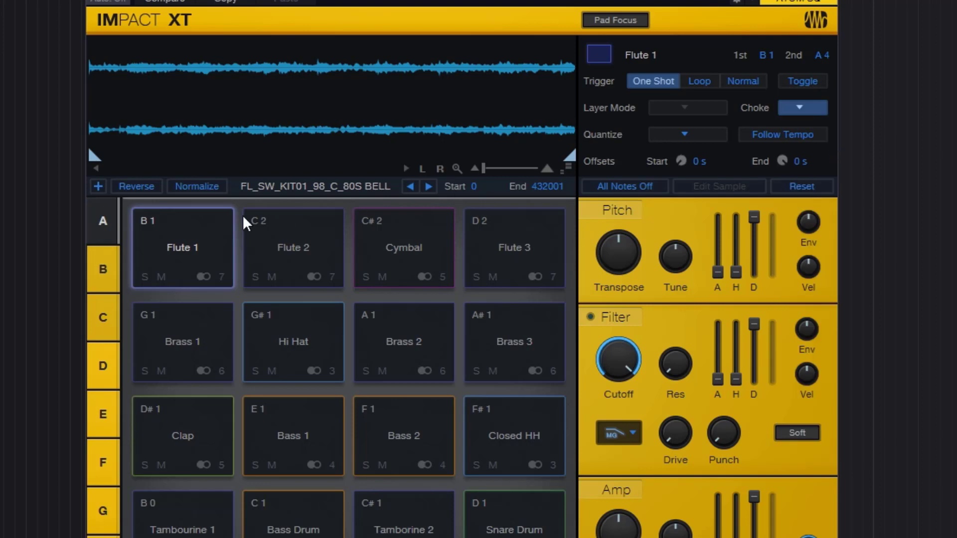
click(203, 237)
click(208, 245)
click(799, 112)
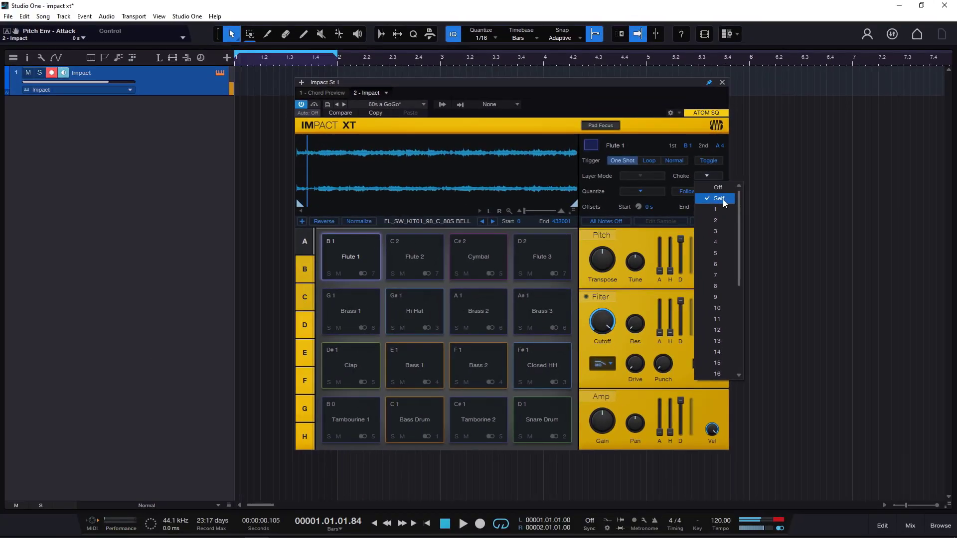
click(611, 222)
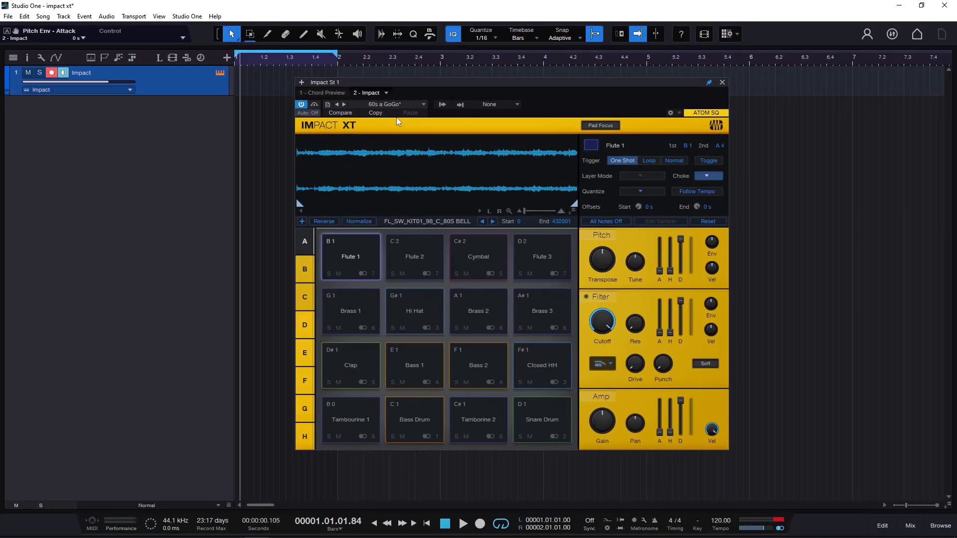
- Reload the 60s a GoGo preset, and play the Tamborine 2 pad repeatedly
click(399, 105)
click(386, 148)
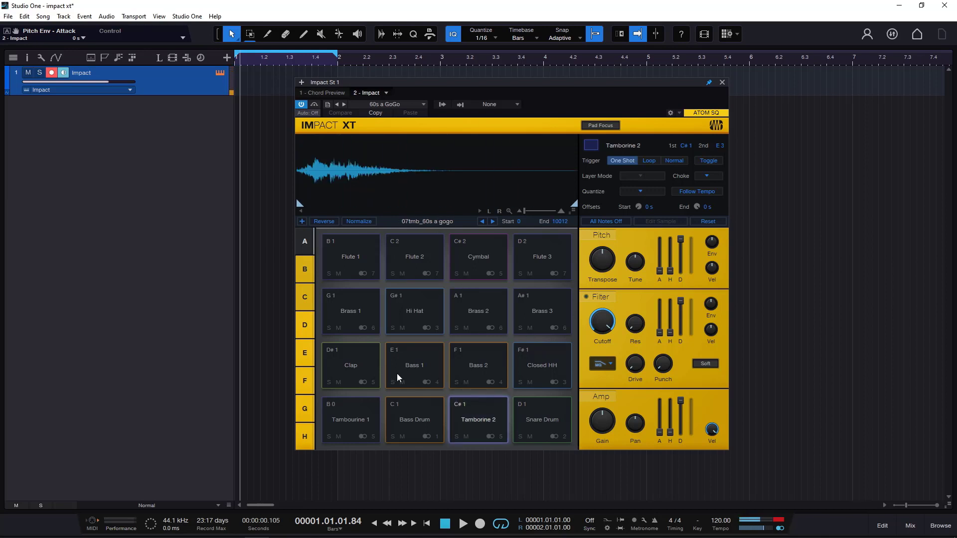
click(499, 420)
click(500, 419)
click(499, 419)
click(500, 419)
click(501, 418)
click(501, 417)
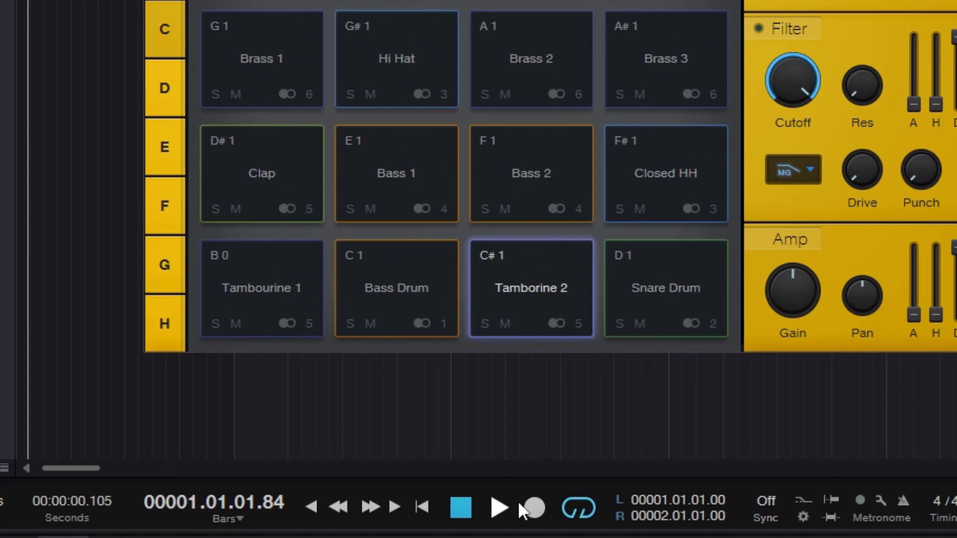
- Turn off transport looping, and restart playback from the beginning of the song with the metronome on
click(498, 508)
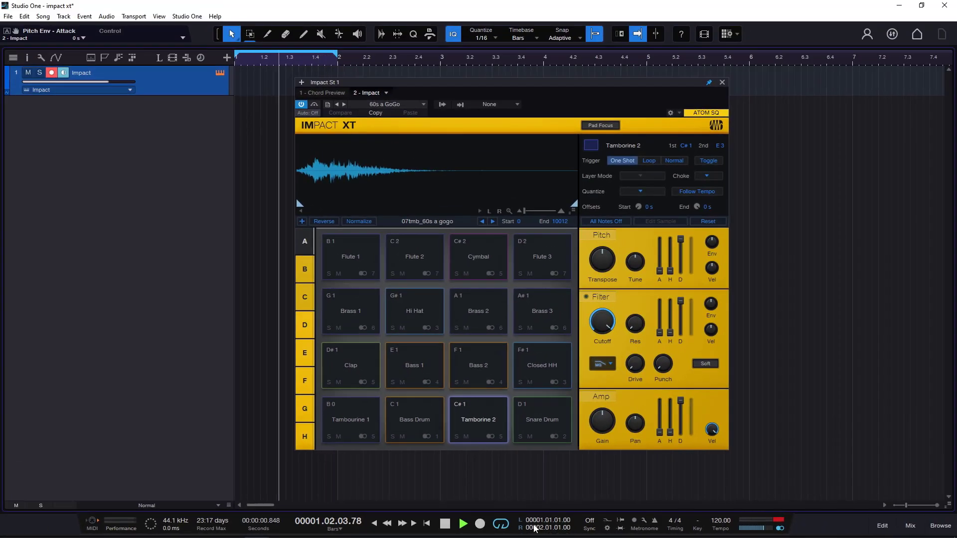
click(503, 526)
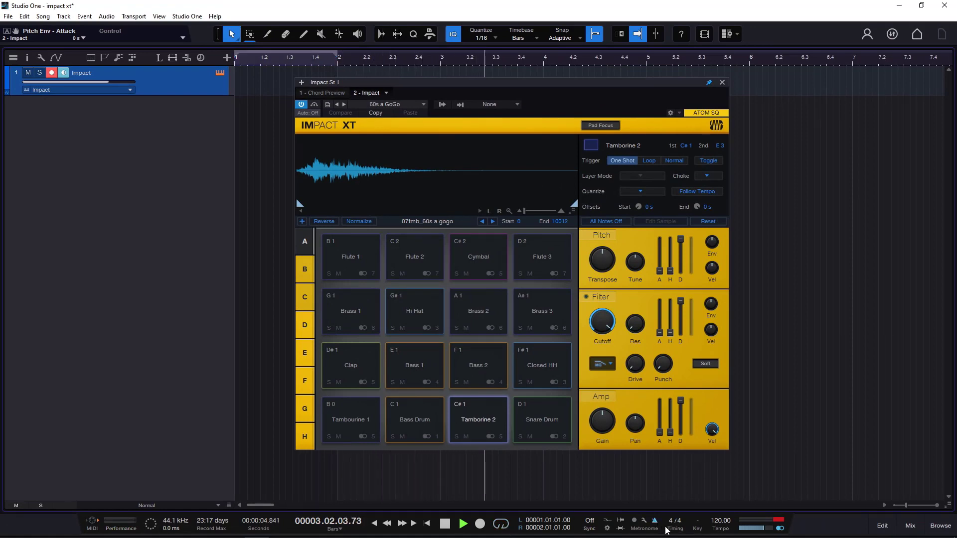
double_click(445, 525)
click(463, 524)
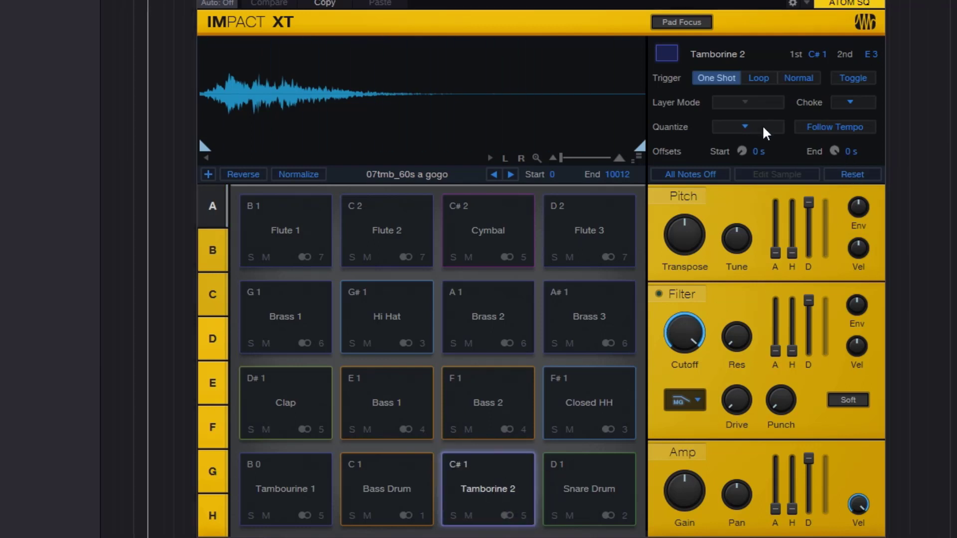
- Set the Tamborine 2 pad's trigger quantize to Bars
click(746, 127)
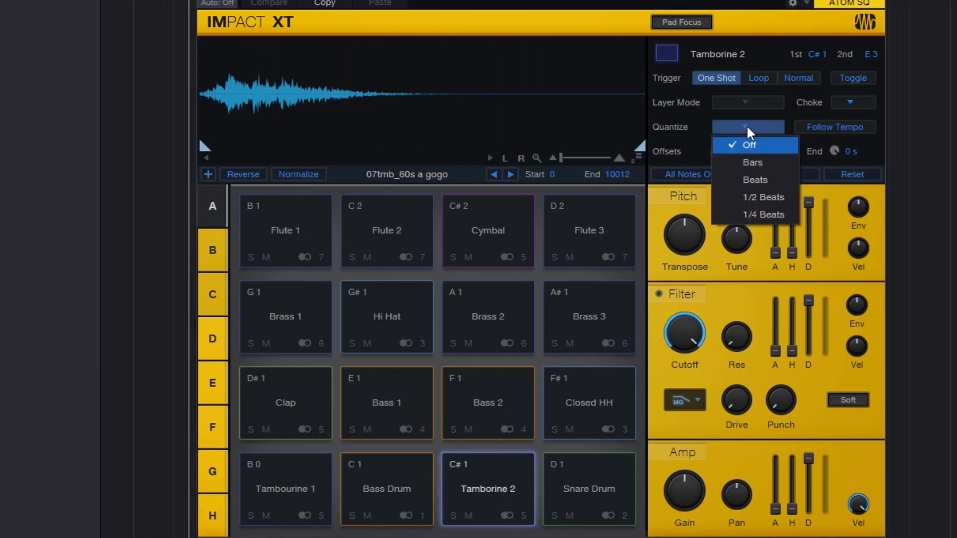
click(752, 161)
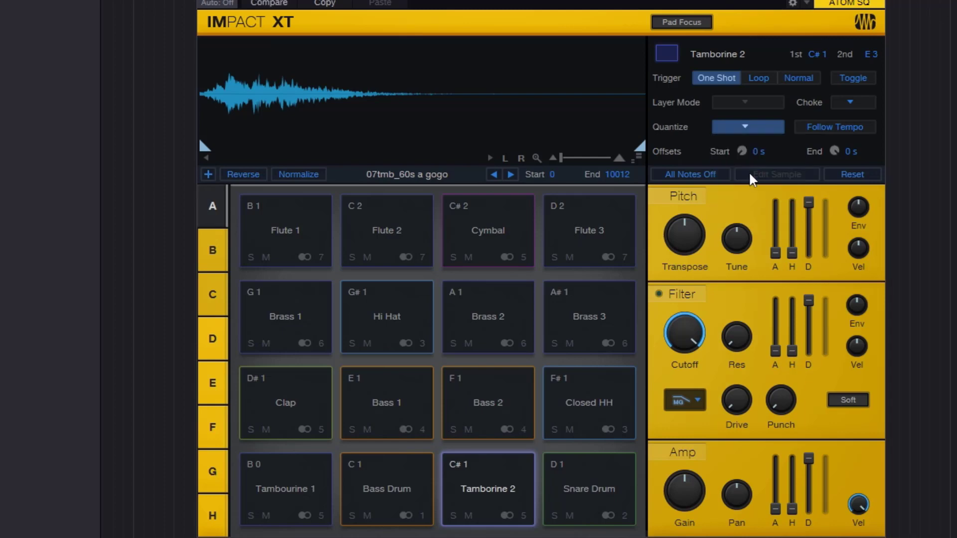
click(755, 131)
click(771, 162)
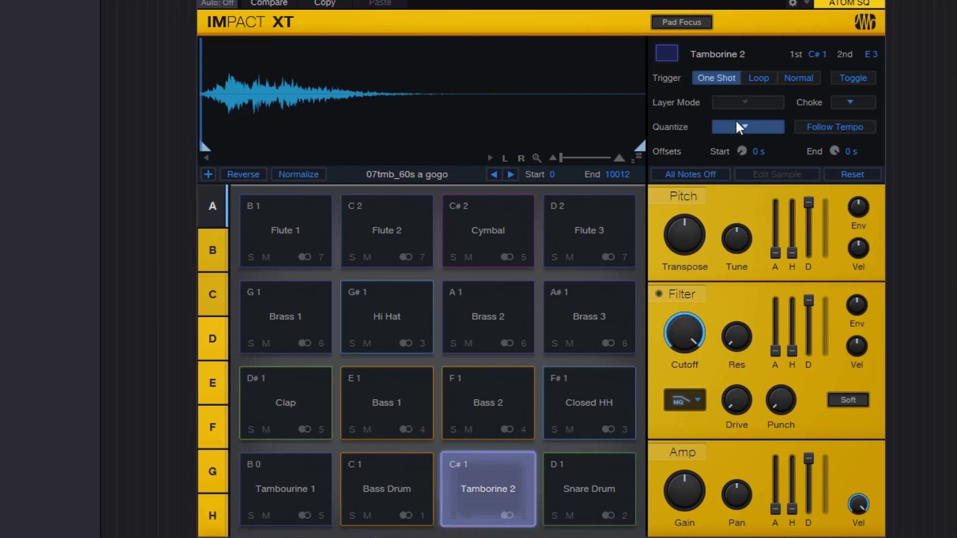
- Try the Beats and 1/2 Beats quantize values on the Tamborine 2 pad, and set its quantize to 1/4 Beats
click(747, 128)
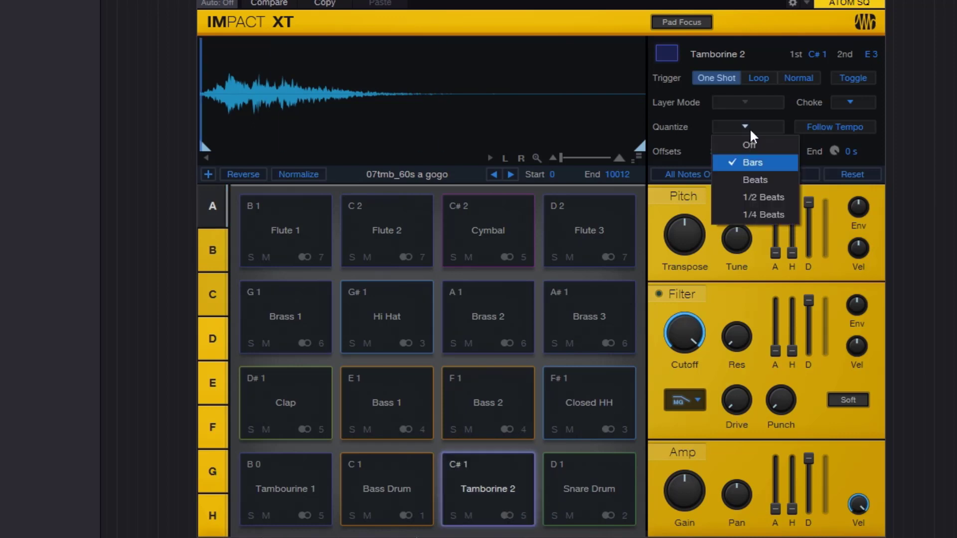
click(761, 178)
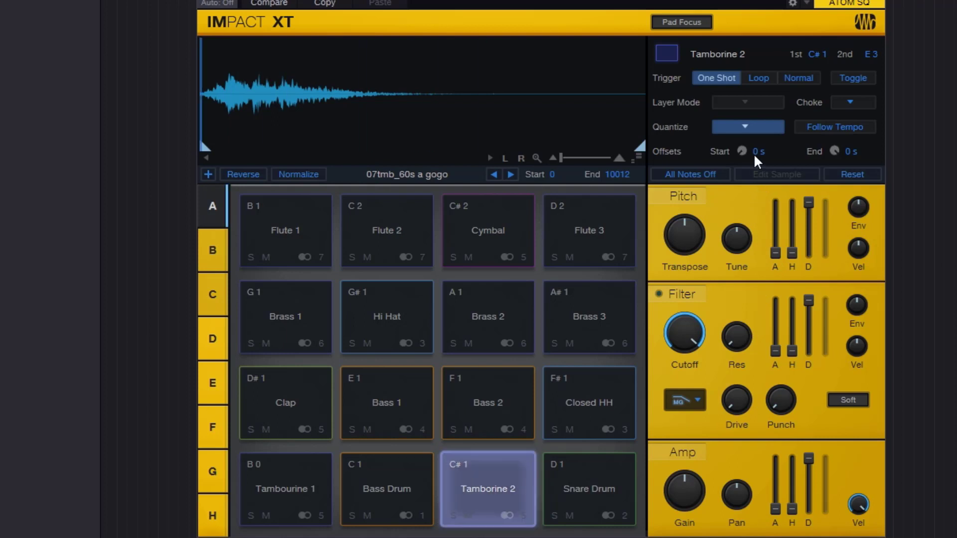
click(750, 128)
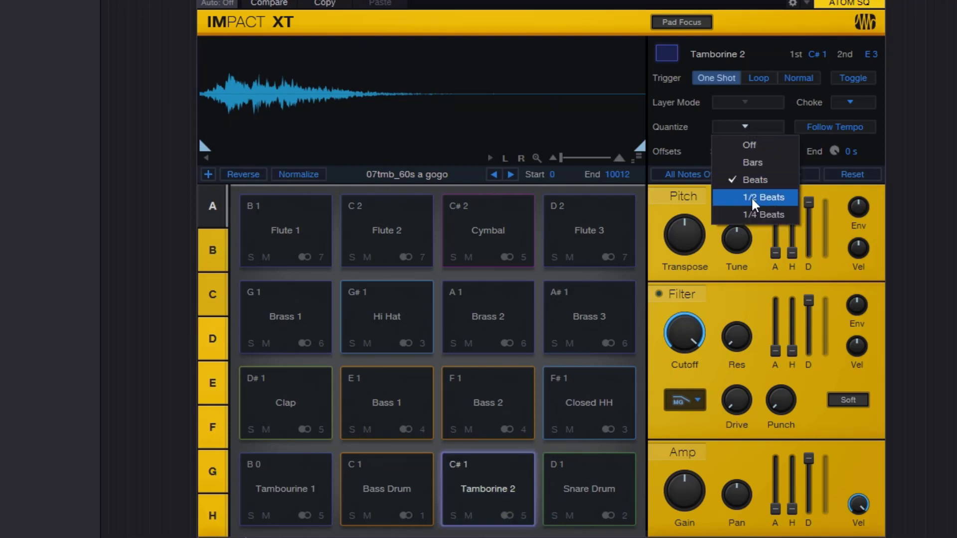
click(752, 196)
click(753, 129)
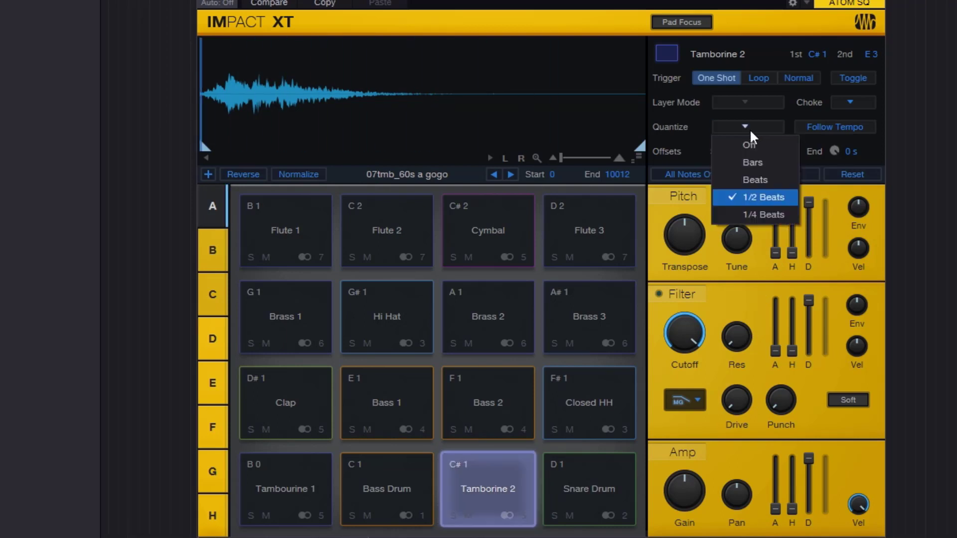
click(752, 213)
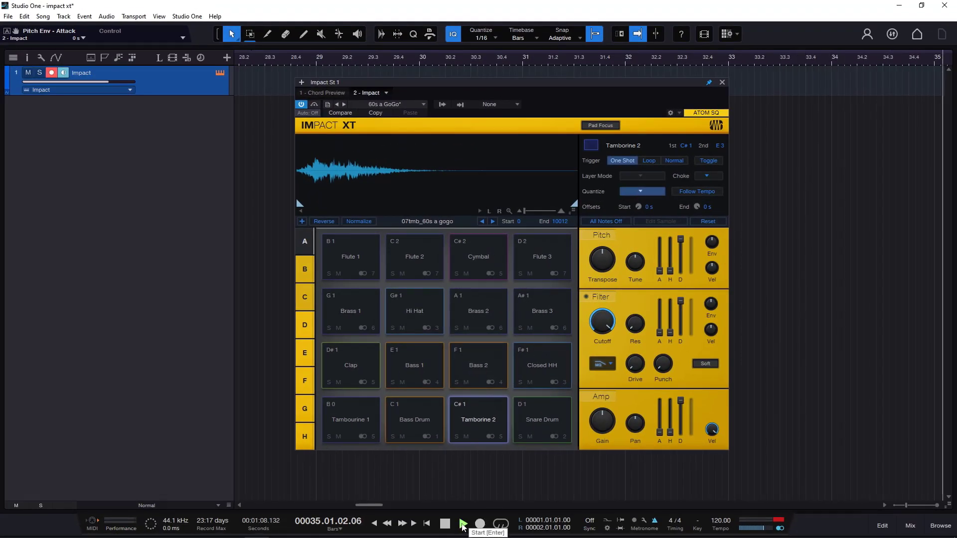
- Stop playback, and set the Tamborine 2 pad's quantize to Off
click(446, 527)
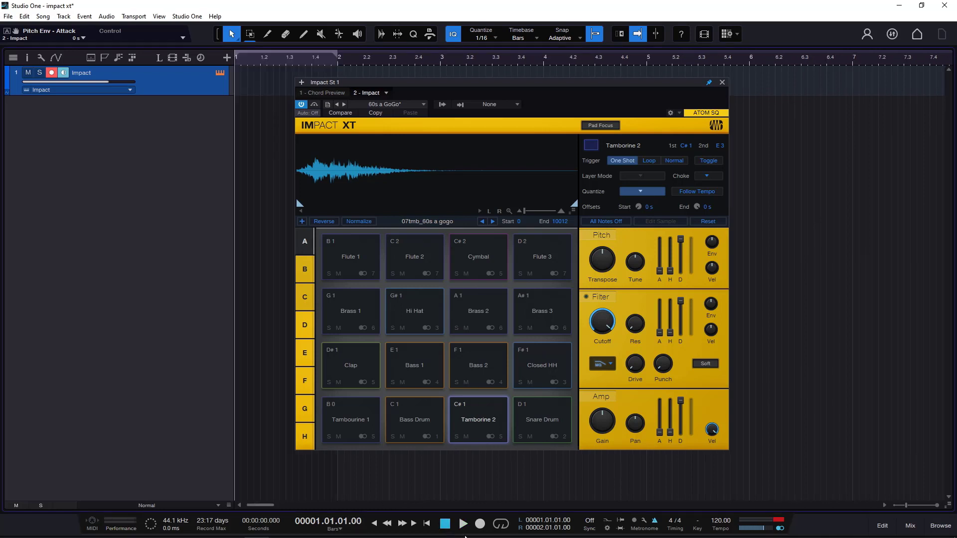
click(638, 192)
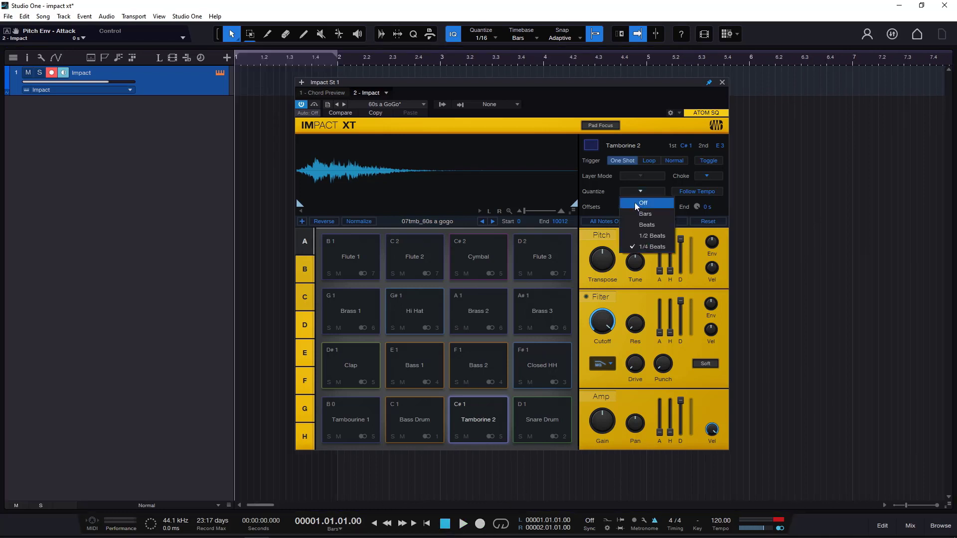
click(635, 202)
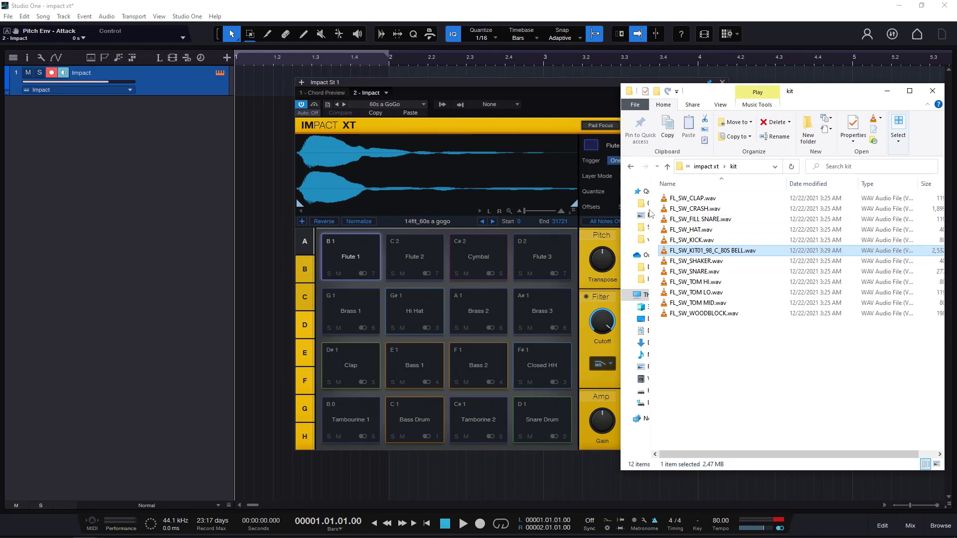
- Load FL_SW_KIT01_98_C_80S BELL.wav from the kit folder onto the Flute 1 pad, and audition it until all notes are stopped
drag(746, 253, 339, 254)
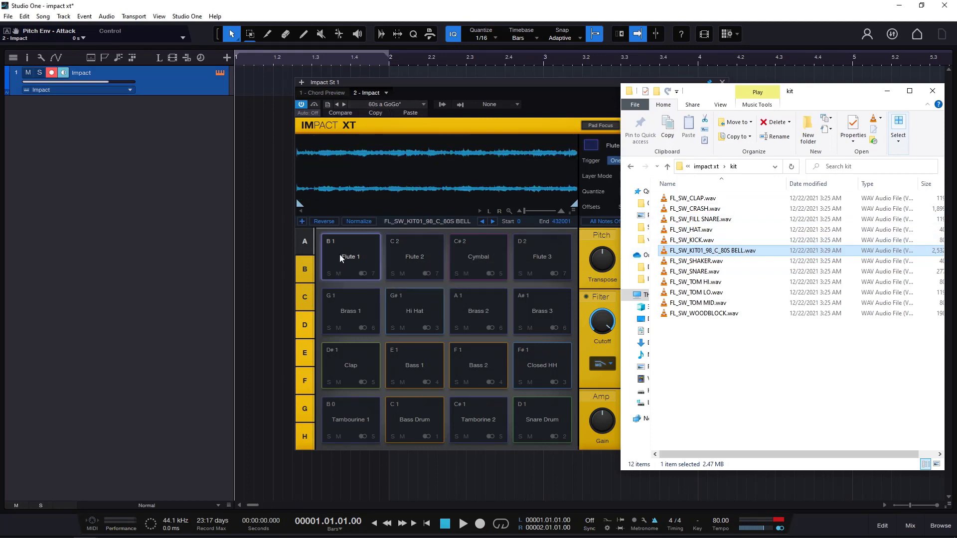
click(341, 256)
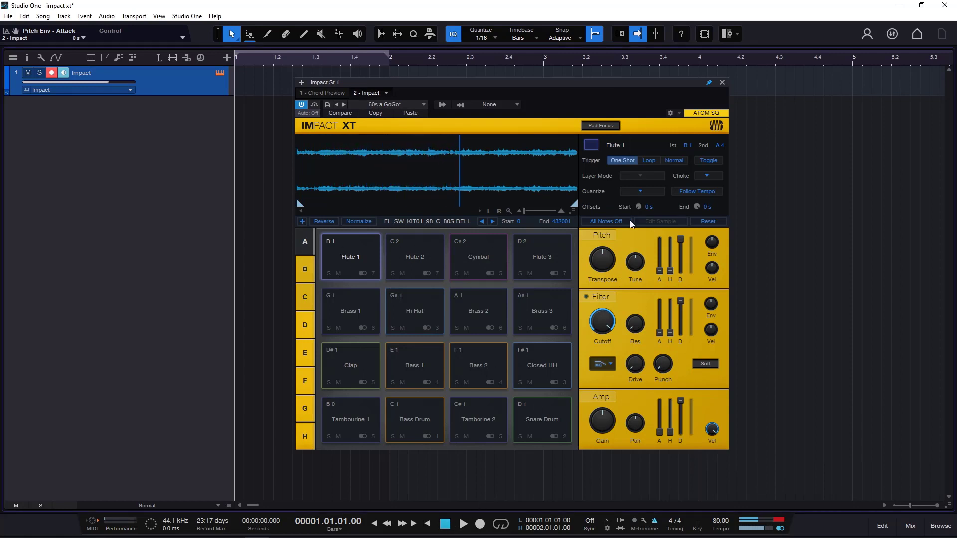
click(617, 223)
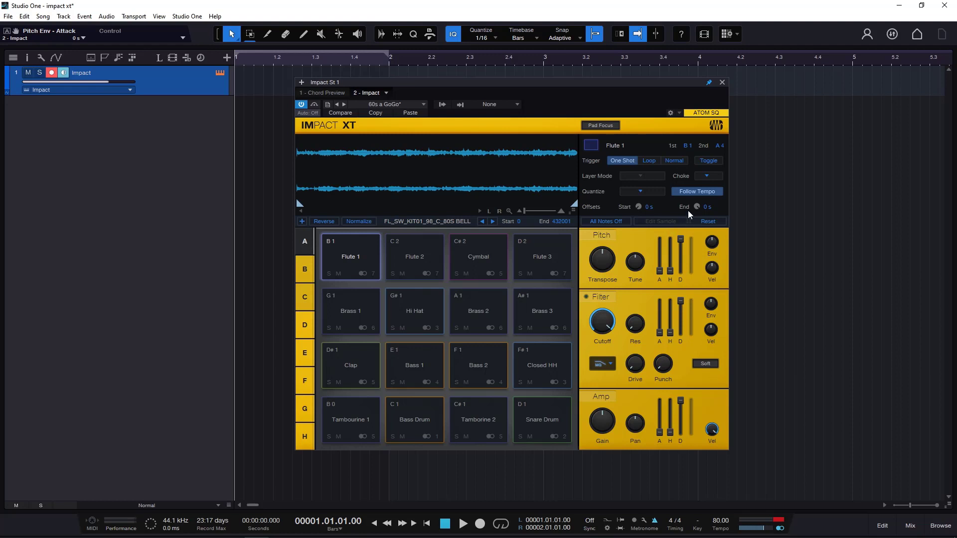
- Set the song tempo to 116 and play the Flute 1 pad with Follow Tempo on
drag(720, 525, 732, 489)
drag(716, 524, 717, 537)
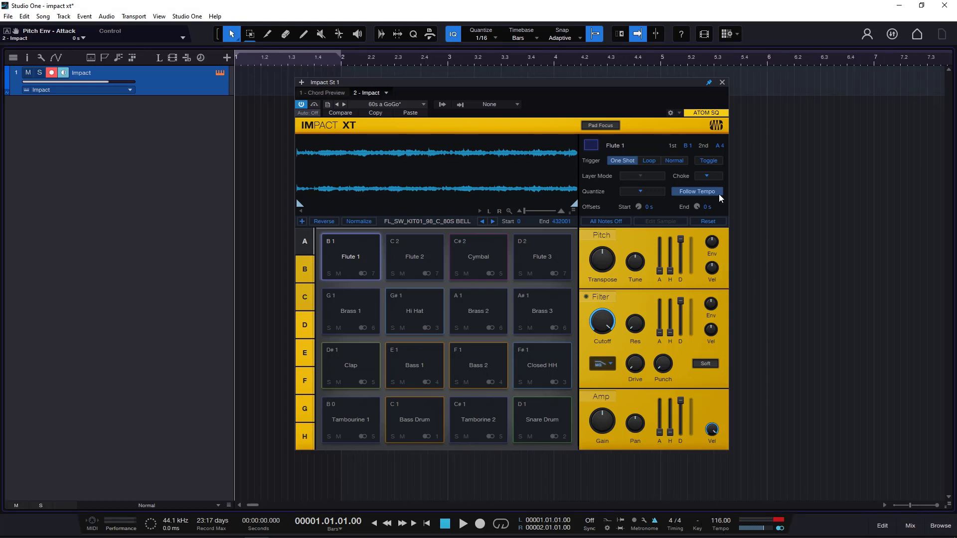
click(347, 254)
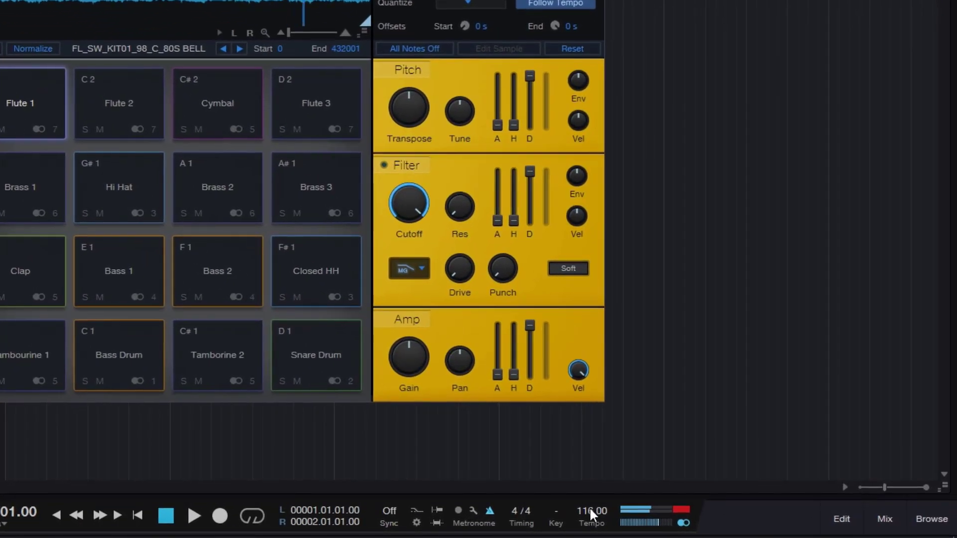
- Lower the song tempo to 101 and raise it to 143 while the Flute 1 pad is playing
drag(685, 516, 687, 524)
drag(592, 519, 591, 523)
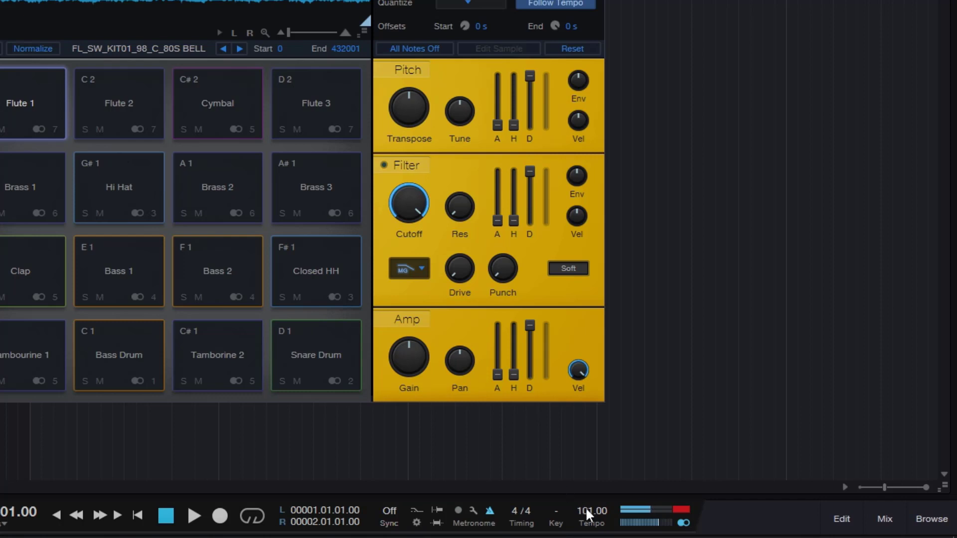
drag(586, 509, 590, 462)
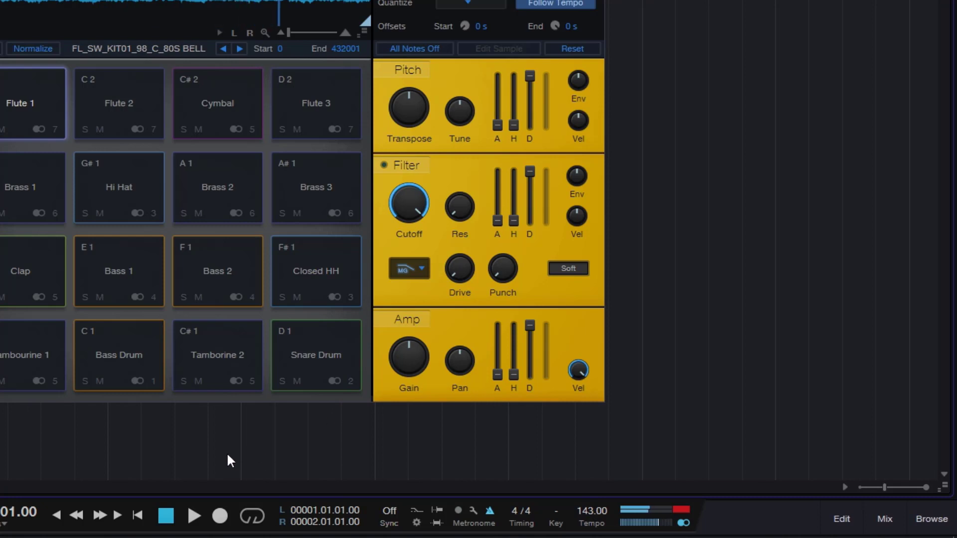
- Turn off Follow Tempo for the Flute 1 pad, and play the pad with the song tempo at 113 for comparison
click(572, 4)
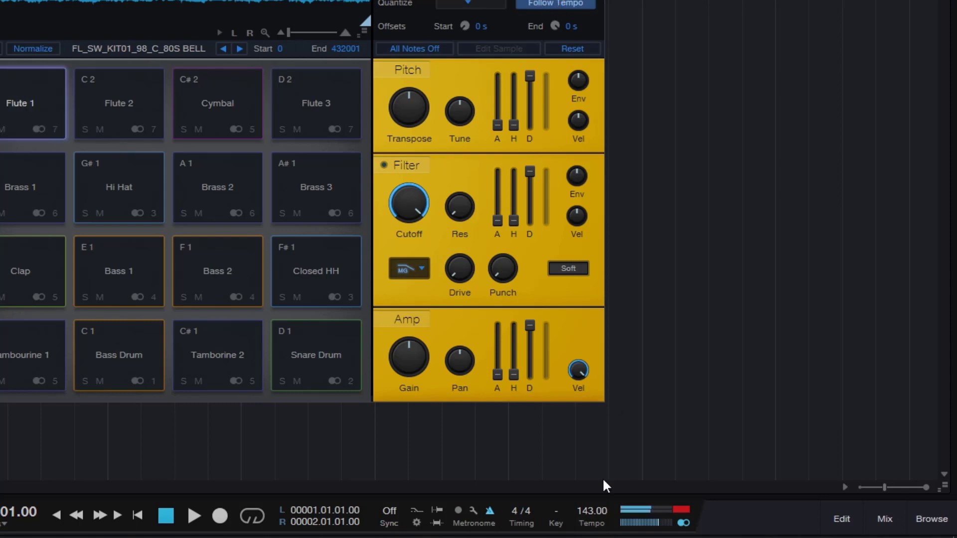
scroll(593, 510, down, 20)
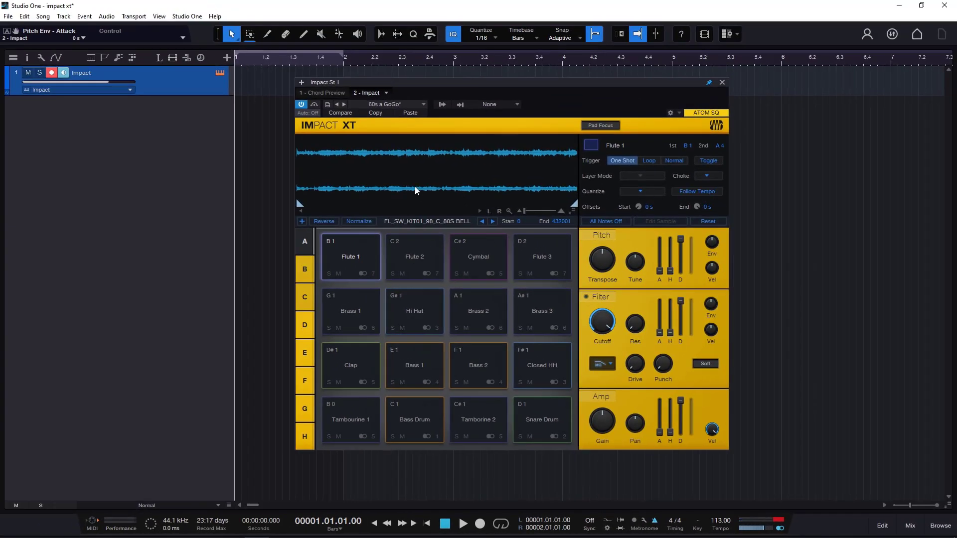
click(375, 262)
click(411, 254)
click(370, 257)
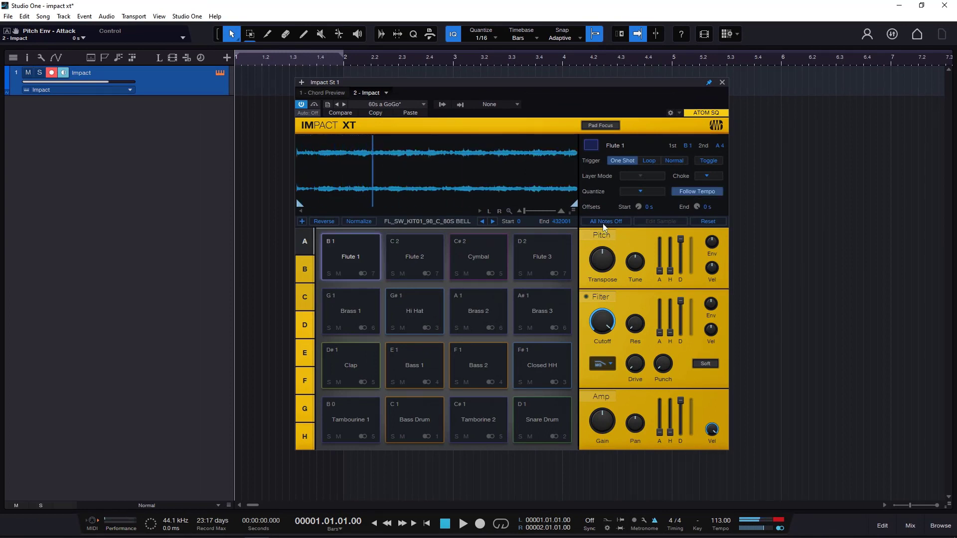
- Set the song tempo to 100 while the Flute 1 pad plays with Follow Tempo on, and turn Follow Tempo off
click(694, 191)
click(351, 258)
drag(718, 521, 719, 527)
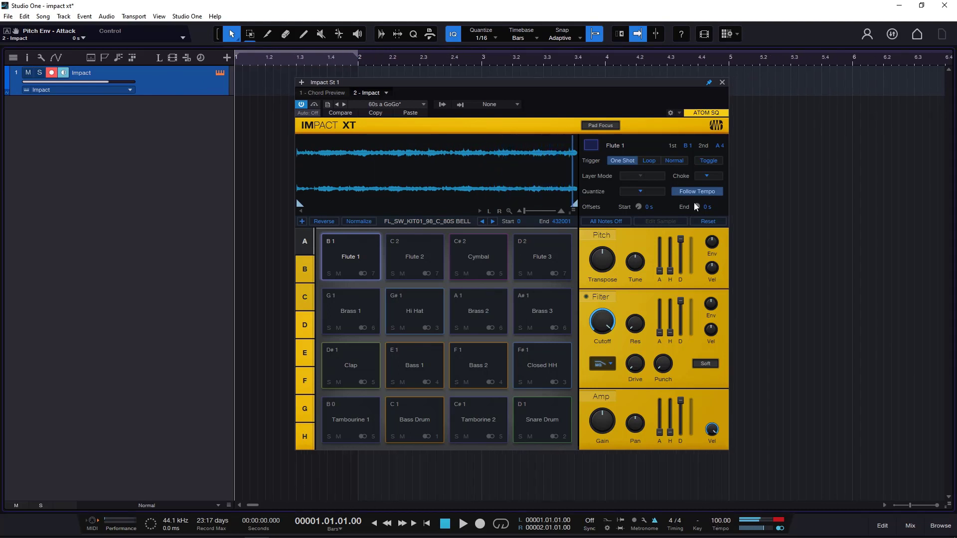
click(711, 195)
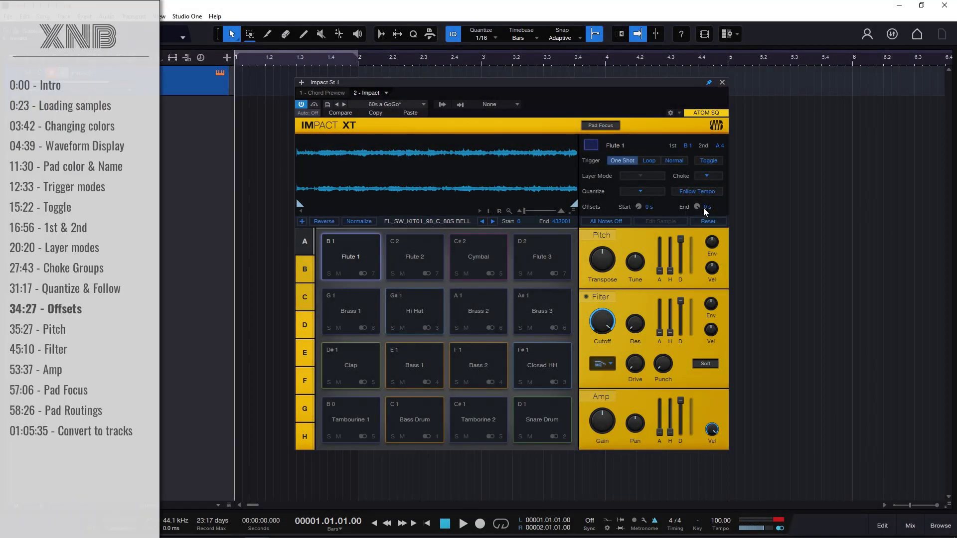
- Set the Flute 1 pad's sample start and end offsets to 912 ms each, and play the pad
click(366, 247)
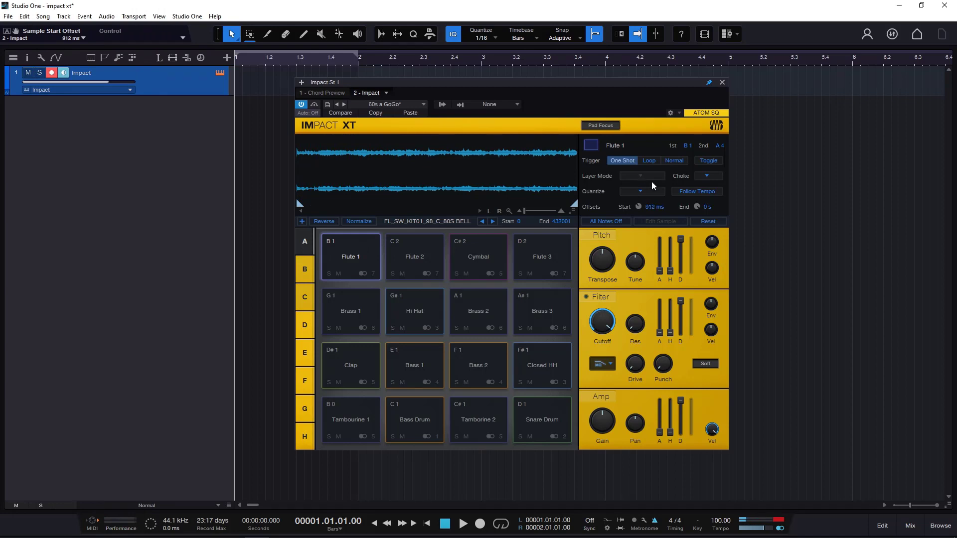
drag(696, 206, 694, 240)
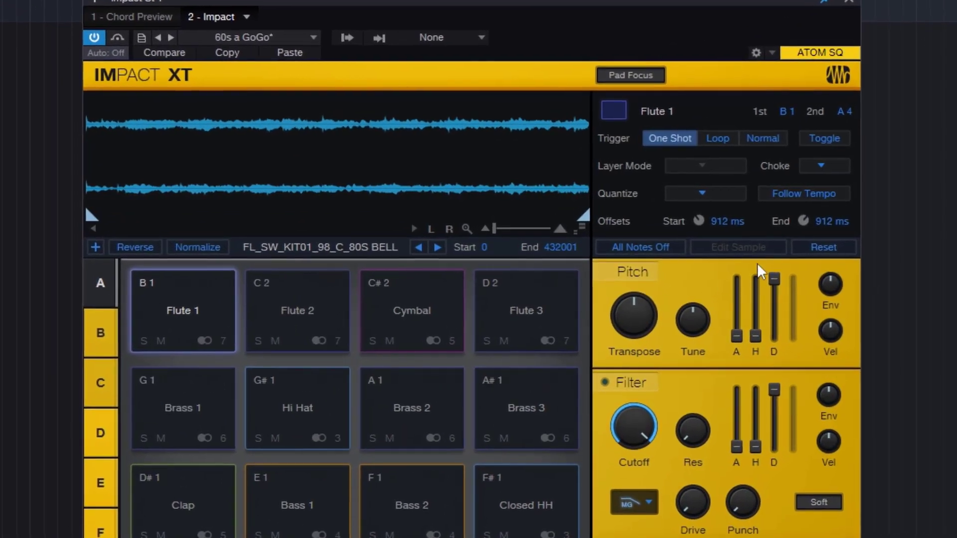
click(221, 302)
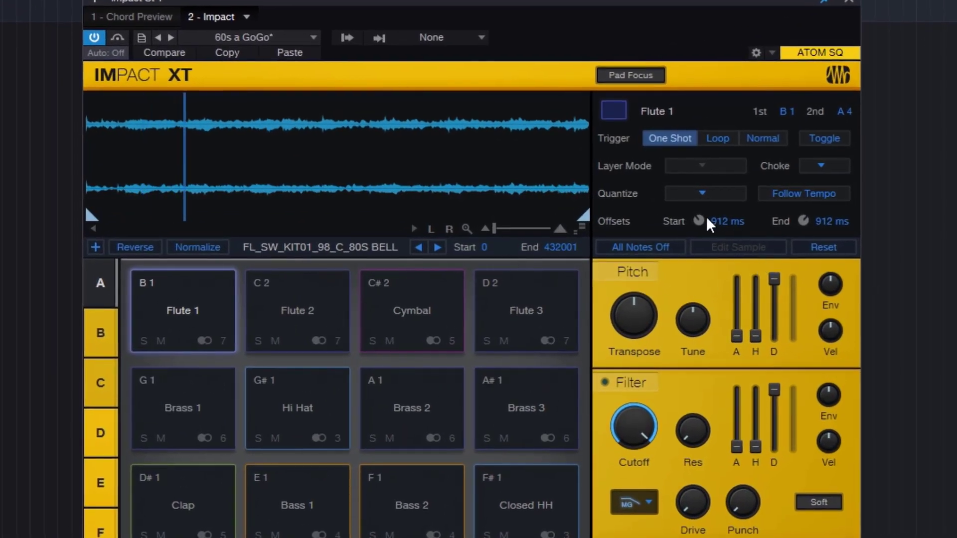
- Increase the Flute 1 pad's start offset to 1.075 s, stop all notes and replay the pad
drag(704, 220, 704, 208)
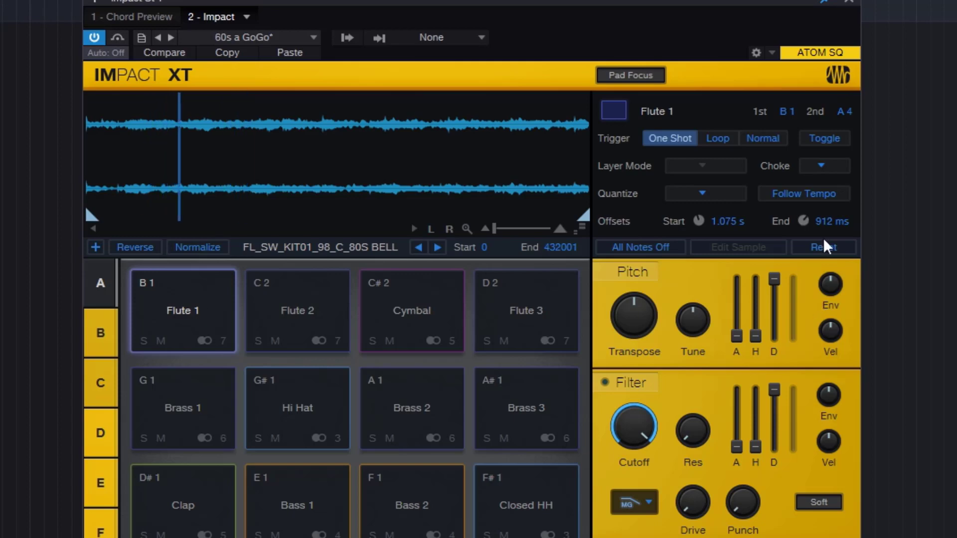
click(641, 247)
click(248, 304)
click(214, 305)
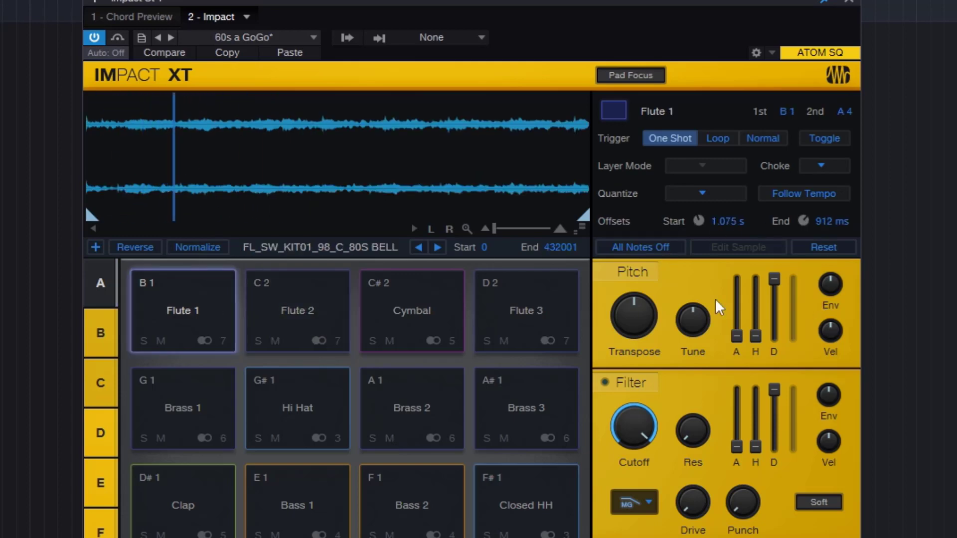
- Raise the Flute 1 pad's start and end offsets to 2.500 s each, and play the pad
drag(803, 221, 803, 159)
drag(698, 220, 696, 79)
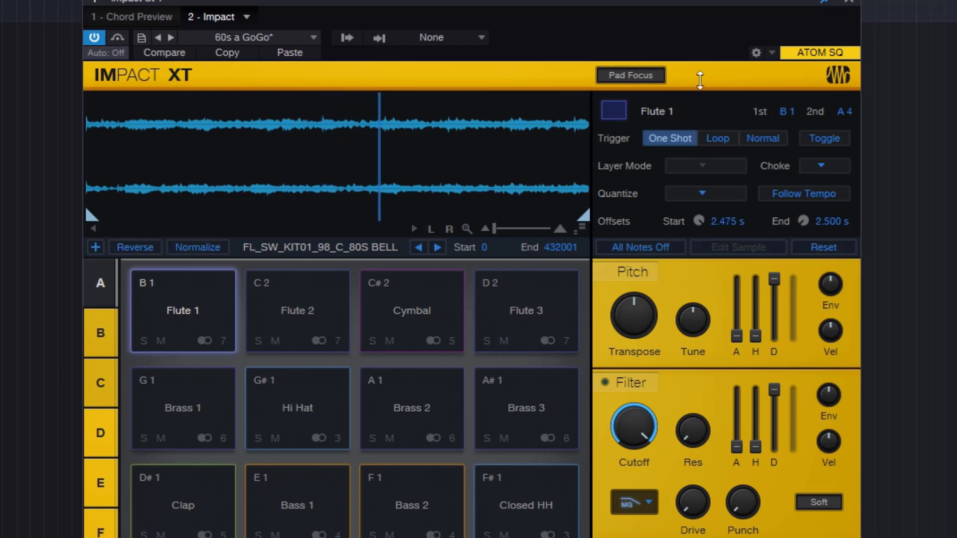
click(197, 289)
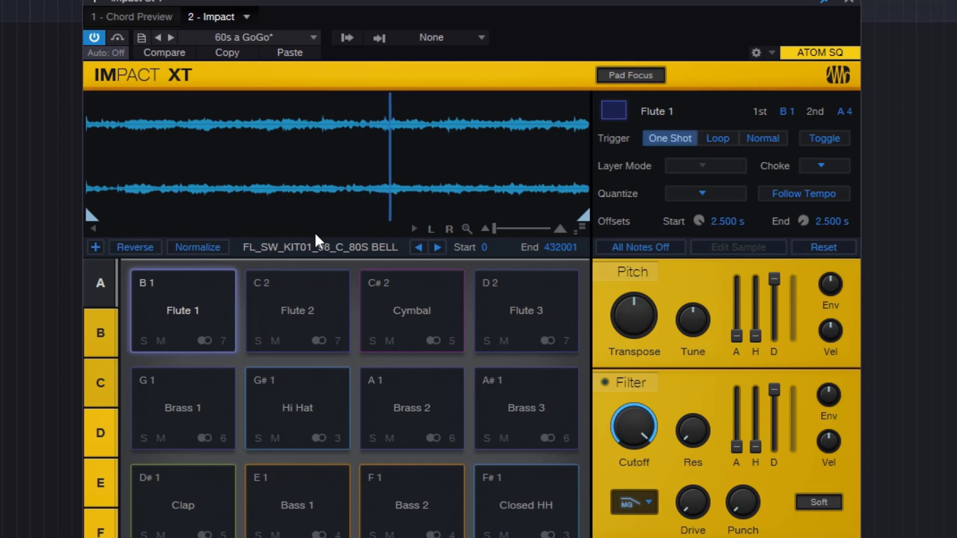
- Play the Flute 2 pad repeatedly, set its start offset to 0 s and play it again
click(288, 303)
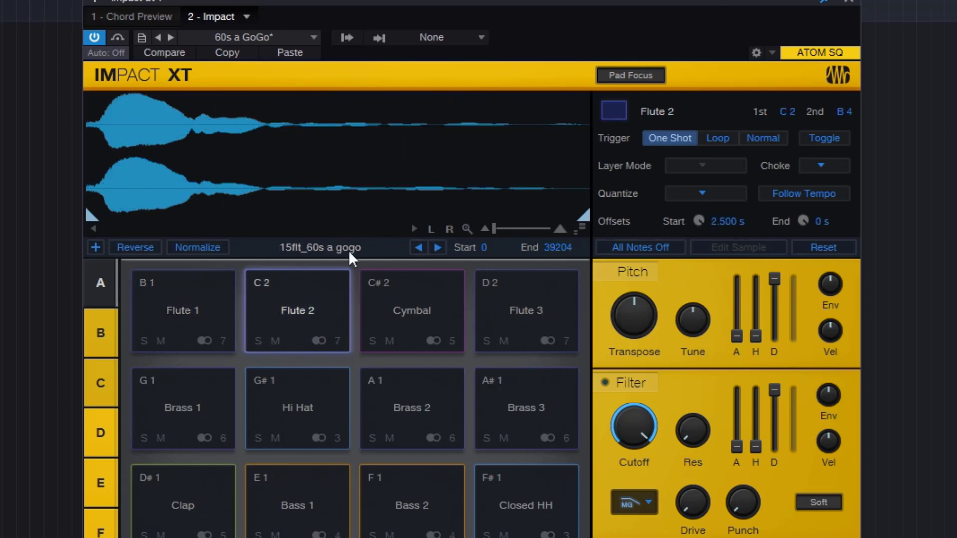
click(307, 299)
click(334, 290)
click(352, 320)
drag(699, 221, 700, 259)
click(336, 310)
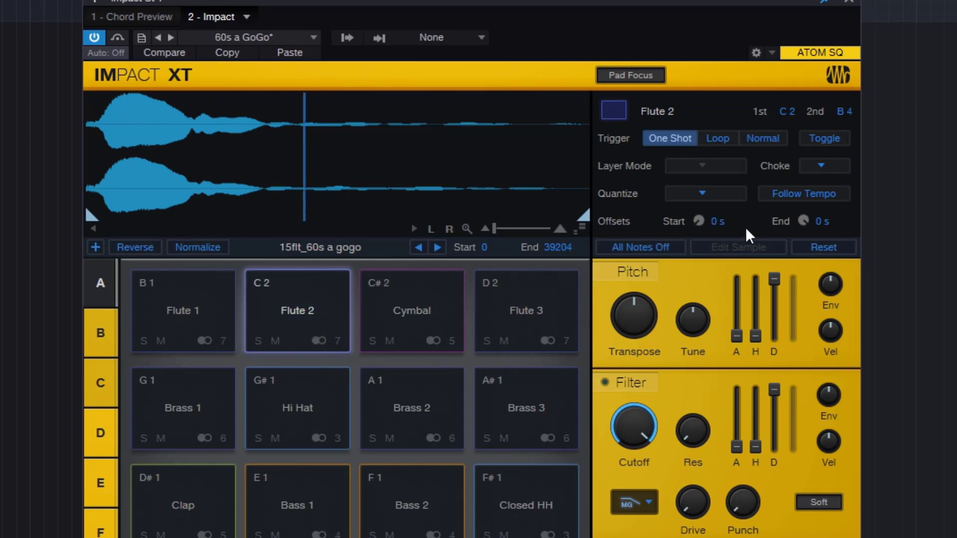
- Try start offsets of 438 ms, 512 ms and 538 ms on the Flute 2 pad, playing it after each change
drag(699, 221, 699, 186)
click(305, 305)
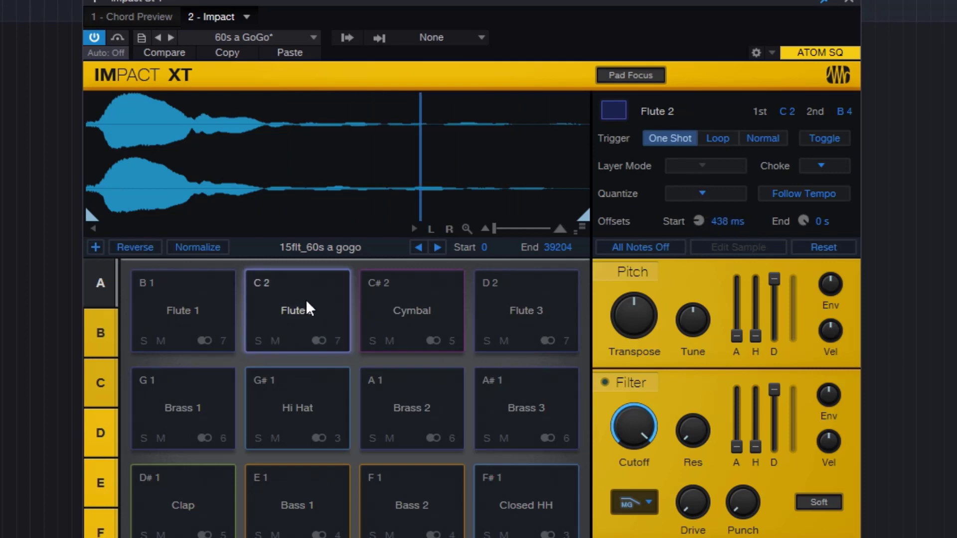
drag(699, 222, 700, 212)
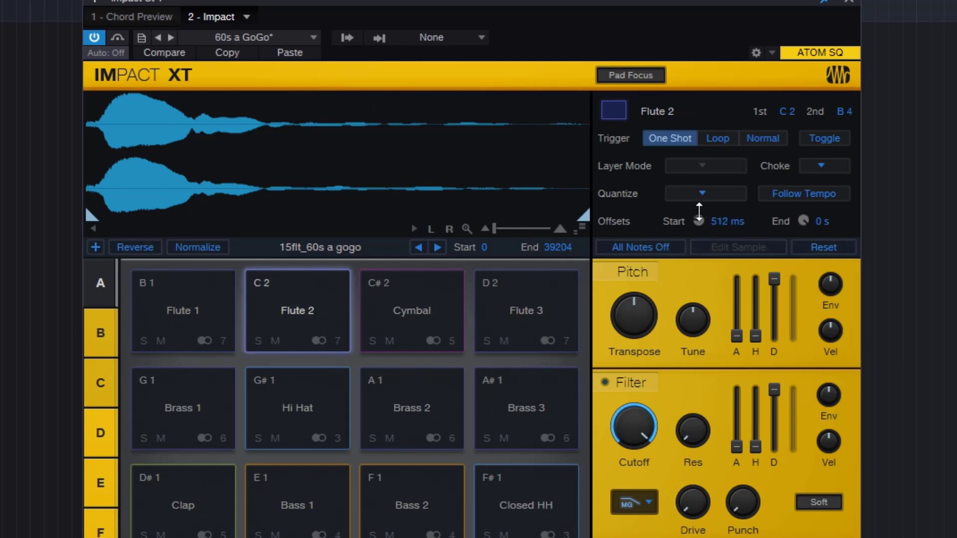
click(333, 306)
click(303, 297)
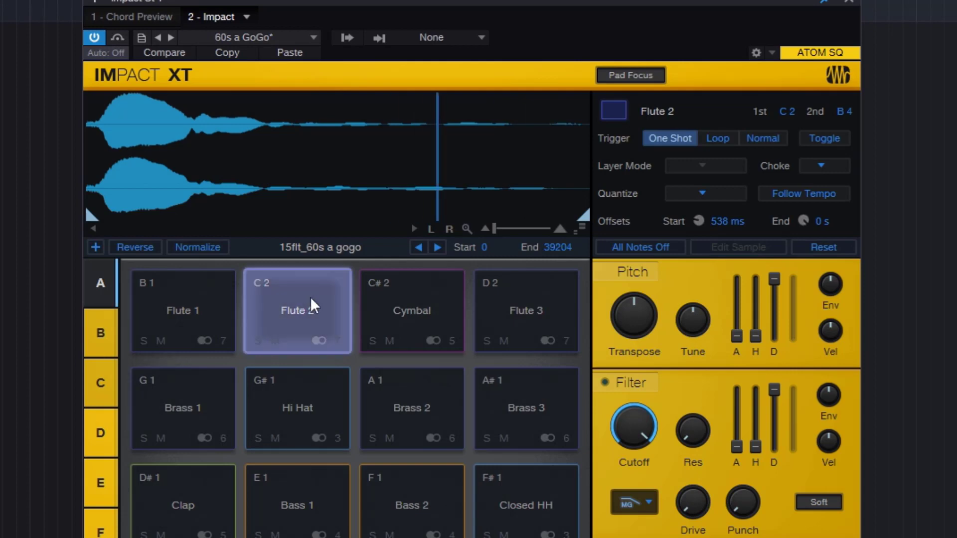
click(313, 312)
click(313, 312)
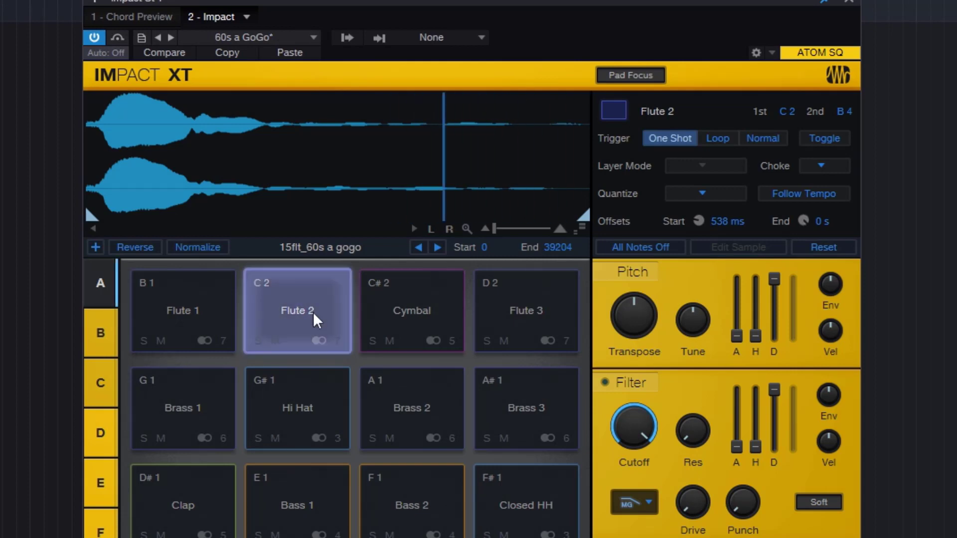
click(313, 312)
click(313, 312)
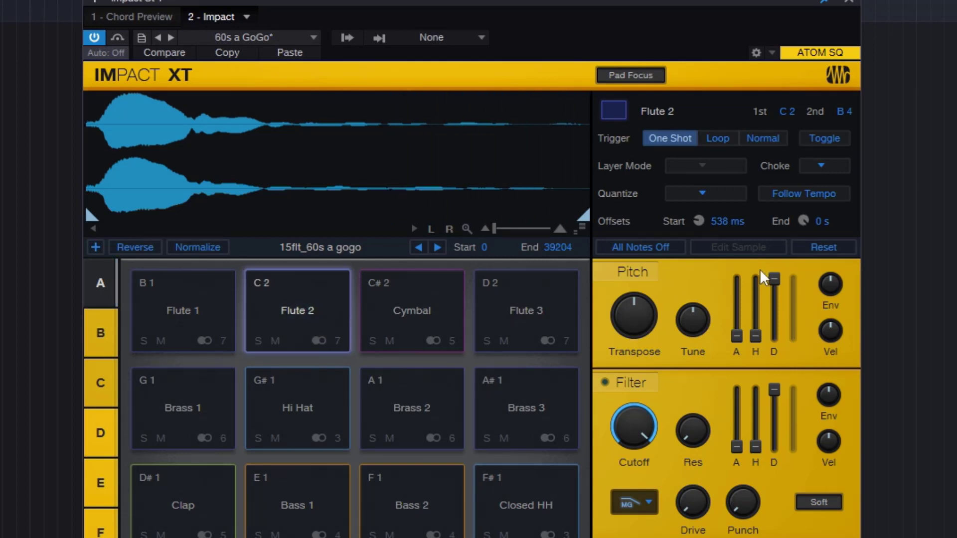
- Return the Flute 2 pad's start offset and the Flute 1 pad's start and end offsets to 0 s
drag(705, 229, 710, 264)
click(315, 300)
click(206, 298)
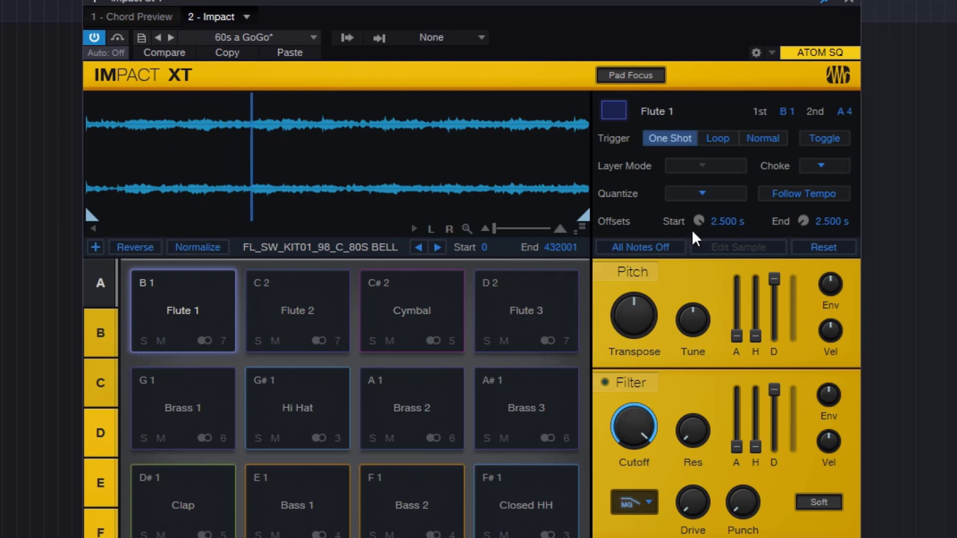
drag(699, 222, 722, 535)
drag(803, 221, 801, 1)
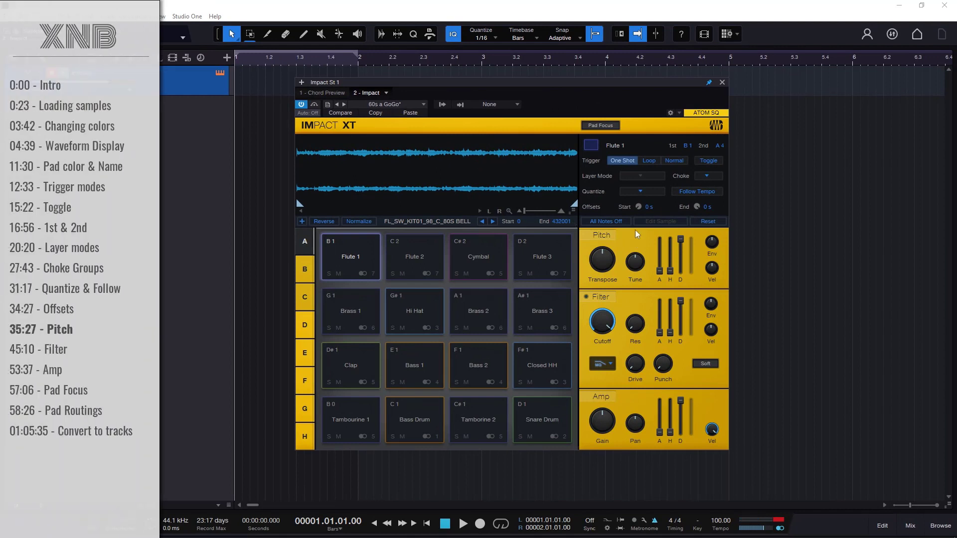
- Reload the 60s a GoGo preset, and play the Brass 1, Bass 1 and Bass 2 pads
click(381, 104)
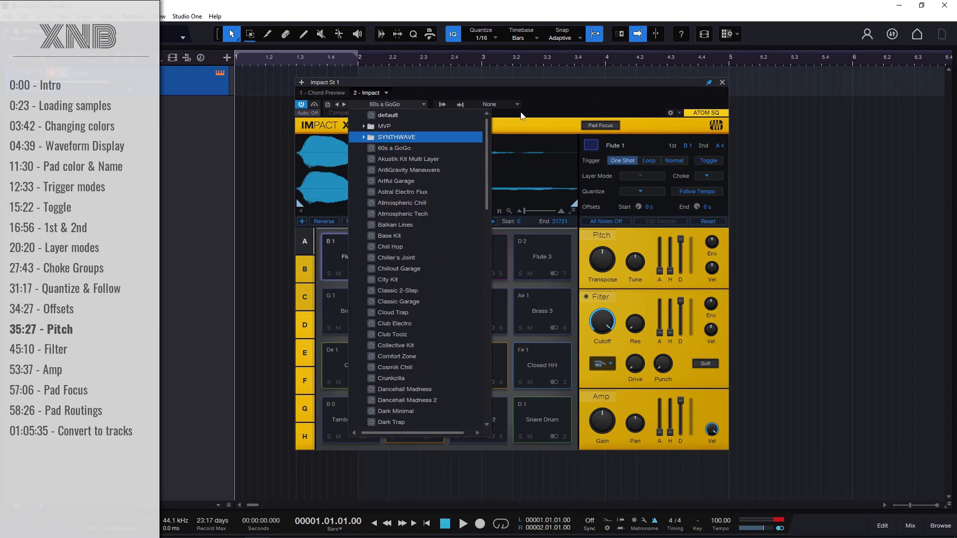
click(407, 148)
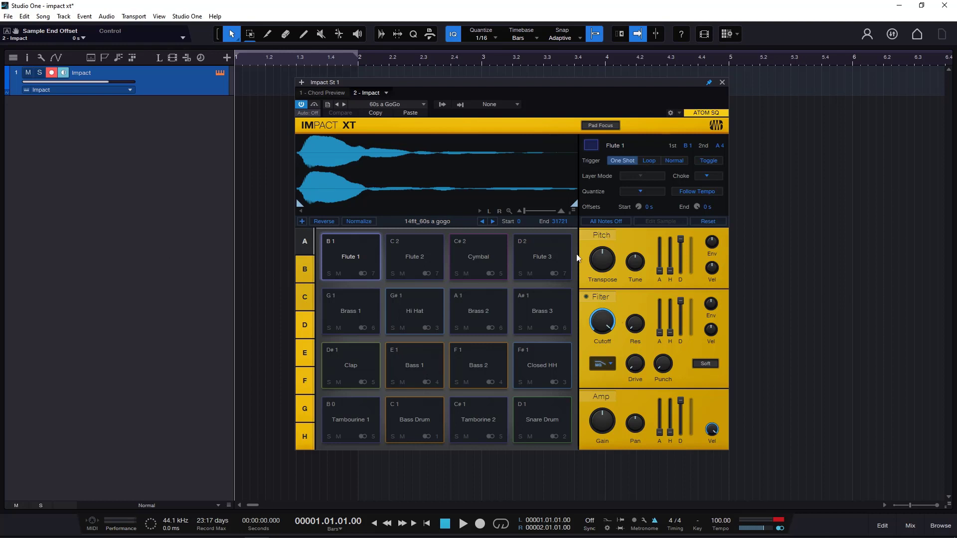
click(360, 313)
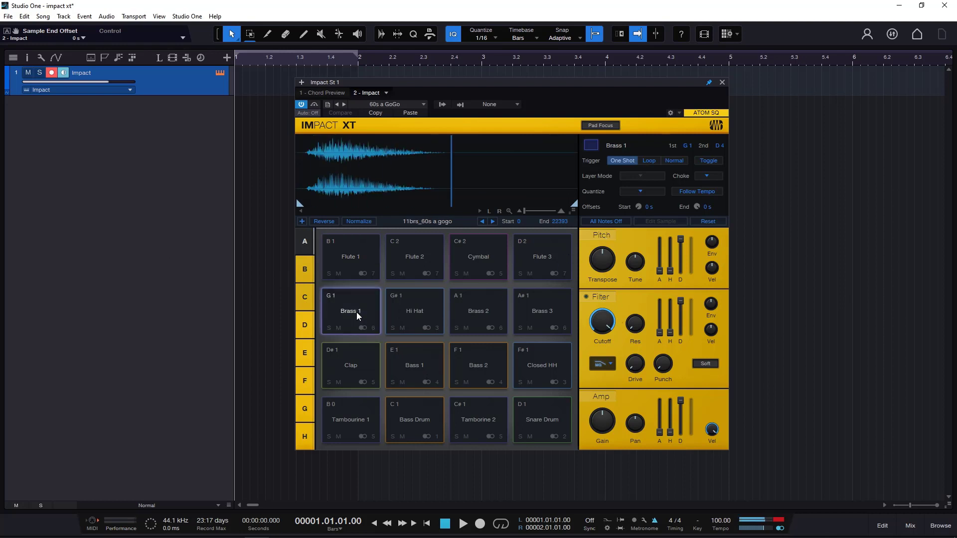
click(418, 368)
click(465, 360)
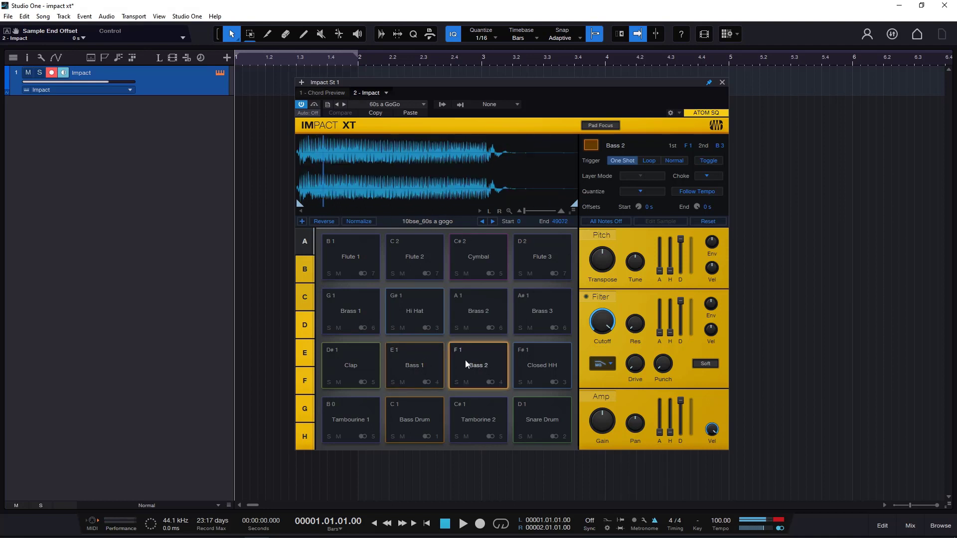
click(426, 361)
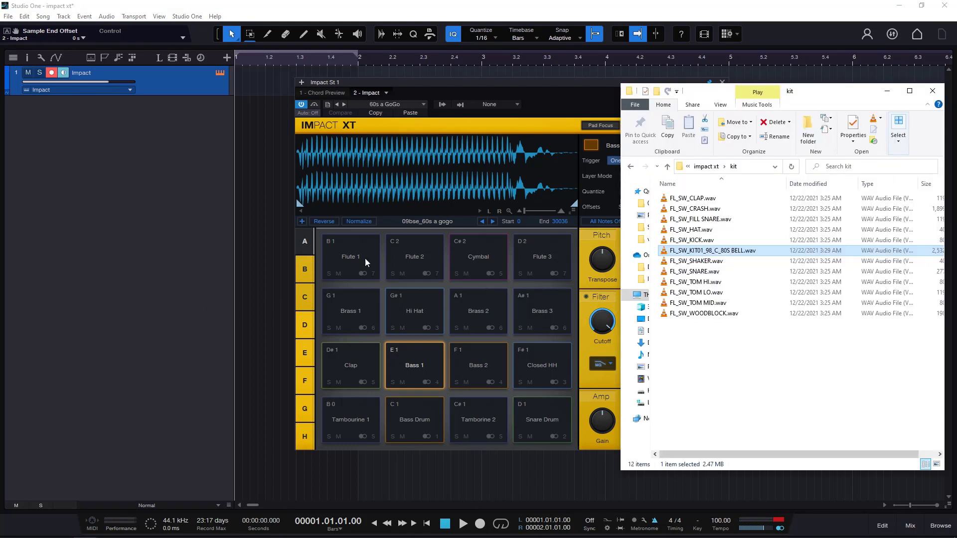
- Load FL_SW_KIT01_98_C_80S BELL.wav onto the Flute 1 pad and play the new sample
drag(741, 251, 349, 256)
click(534, 89)
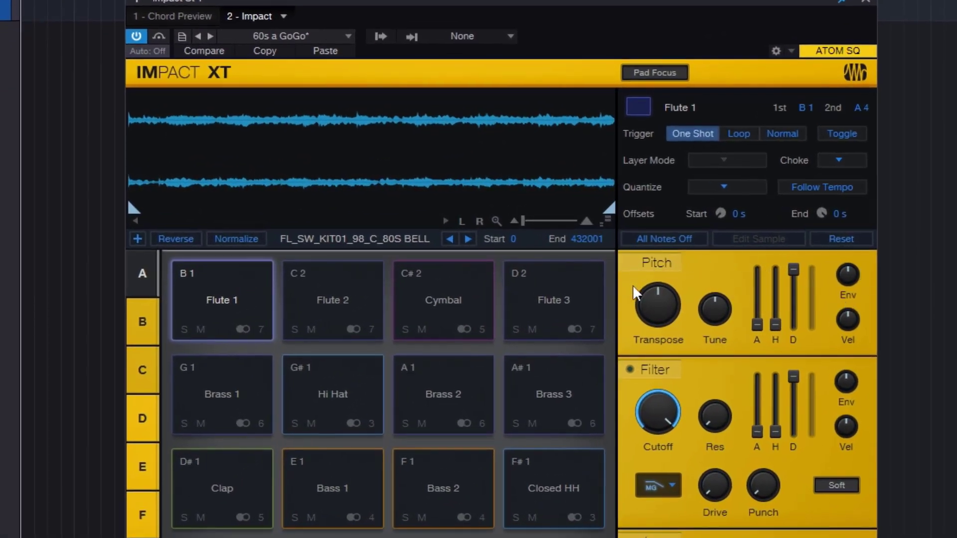
click(266, 299)
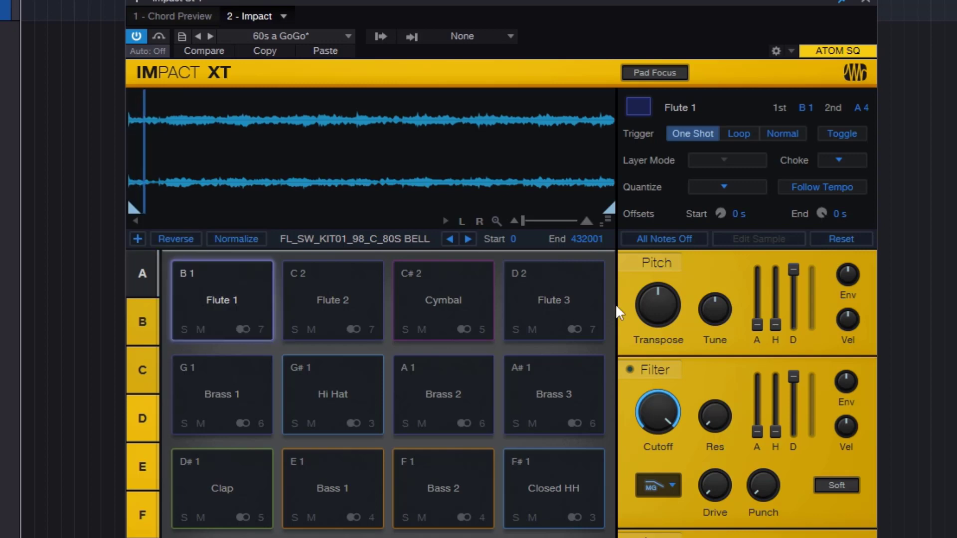
- Lower the Flute 1 pad's pitch Transpose well below 0 and play the pad repeatedly
drag(657, 305, 657, 374)
click(237, 291)
click(250, 294)
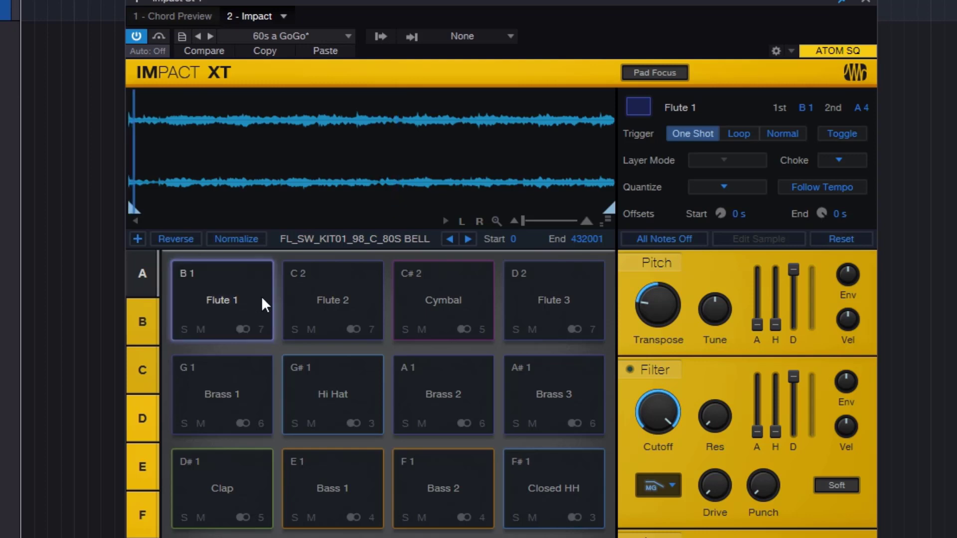
click(259, 297)
click(244, 299)
click(245, 297)
- Set the Flute 1 pad's Transpose slightly above 0, stop the sounding notes and play the pad again
mouse_move(660, 295)
drag(659, 295, 655, 242)
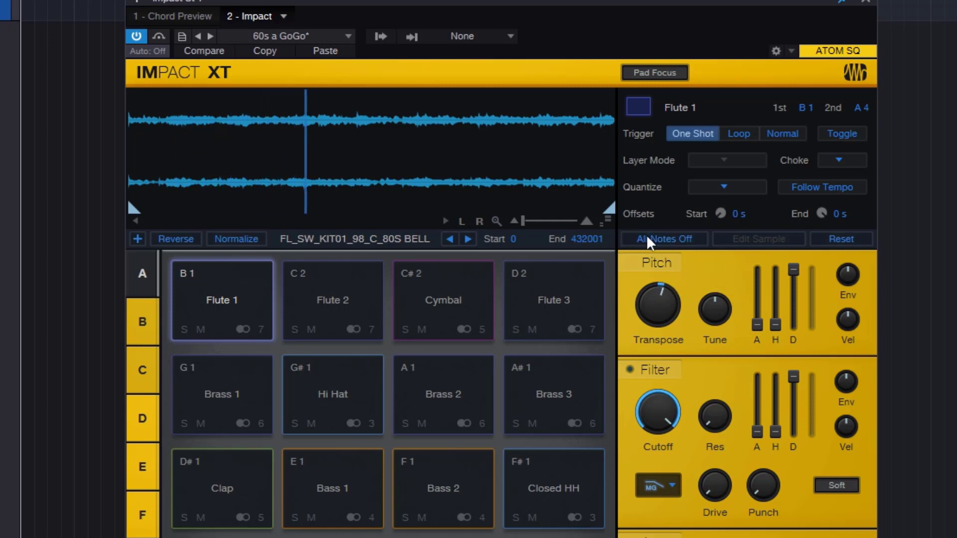
click(647, 235)
click(264, 296)
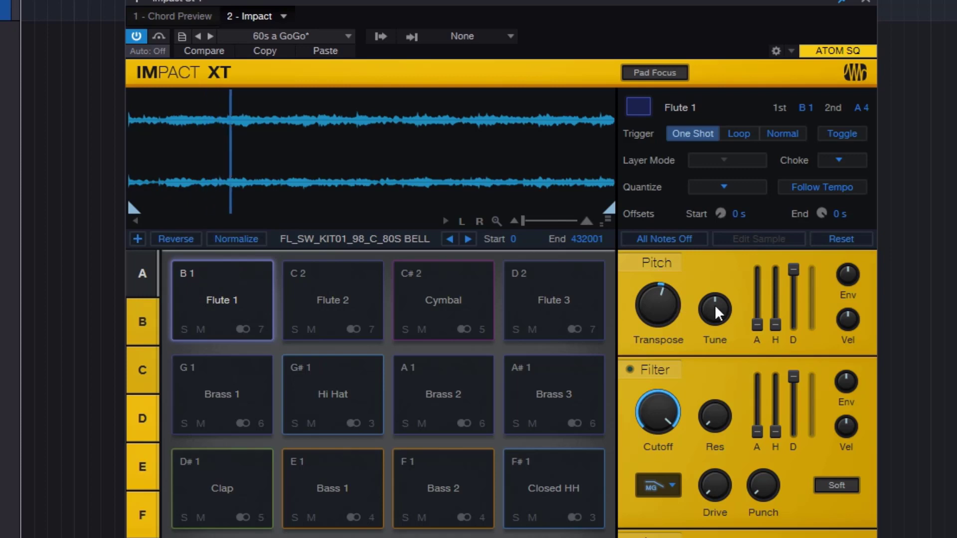
- Try a Tune of 77 ct on the Flute 1 pad, and reset Tune and Transpose to 0
mouse_move(714, 304)
drag(714, 304, 715, 245)
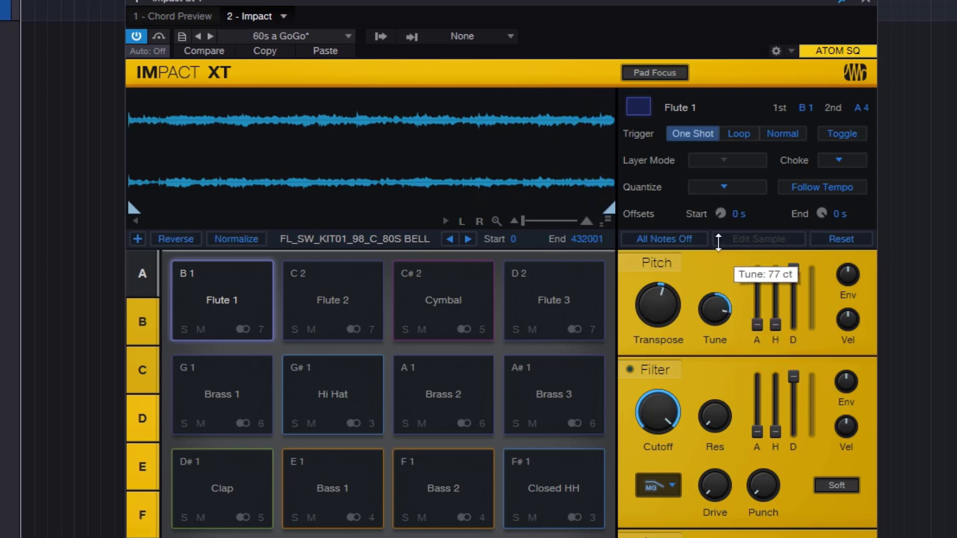
double_click(713, 306)
ctrl+click(653, 300)
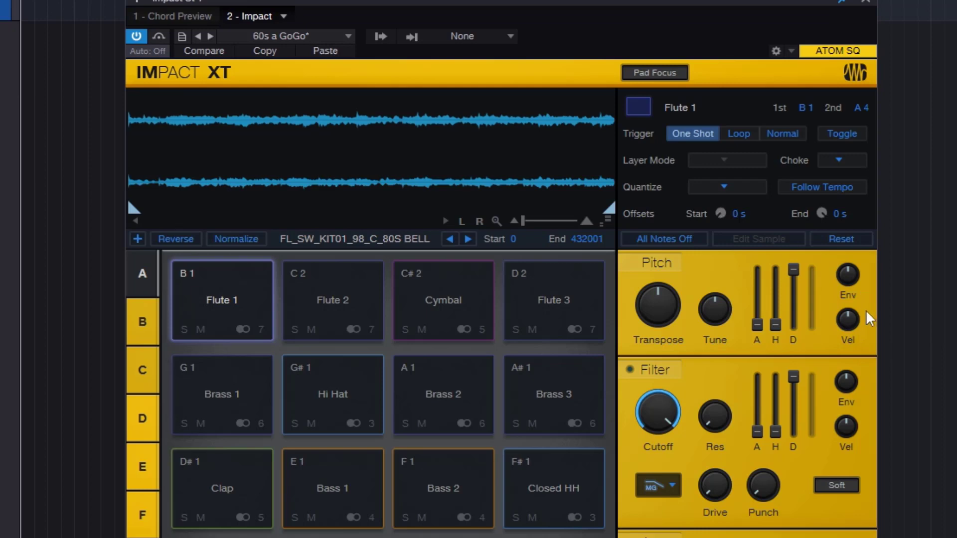
- Raise the pitch velocity amount on the Flute 1 pad, play the pad and stop all notes
drag(847, 321, 846, 267)
mouse_move(851, 325)
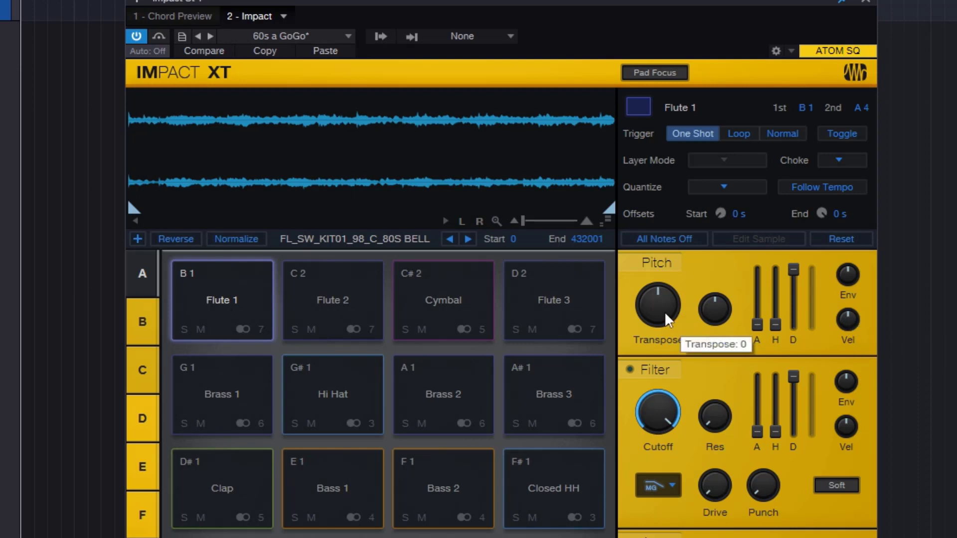
drag(853, 321, 857, 270)
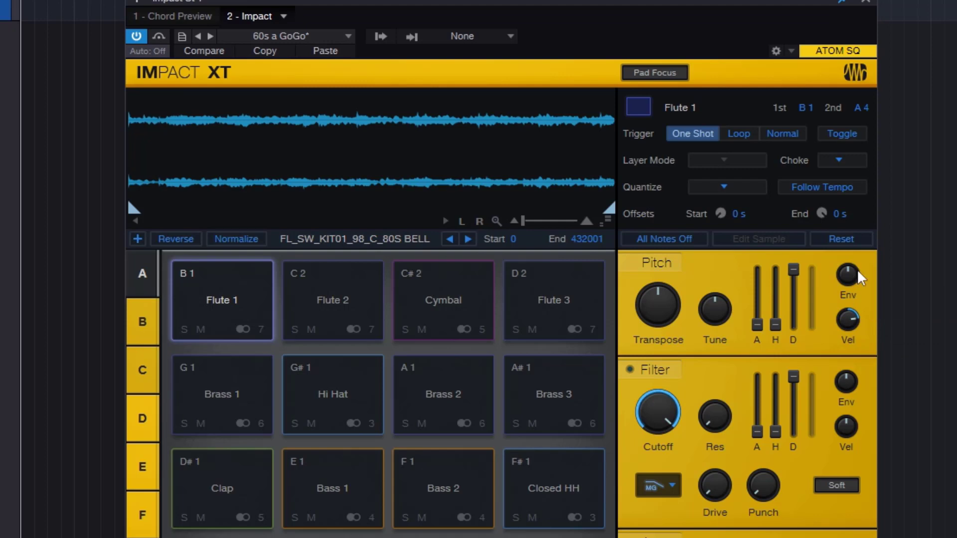
click(193, 274)
click(668, 240)
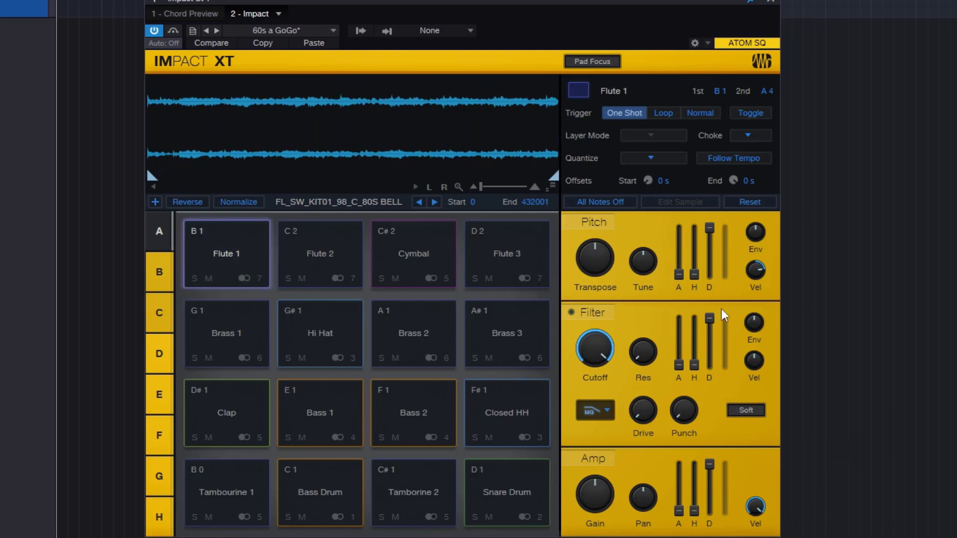
- Turn the Flute 1 pad's pitch velocity amount down to a negative value and stop all sounding notes
mouse_move(759, 273)
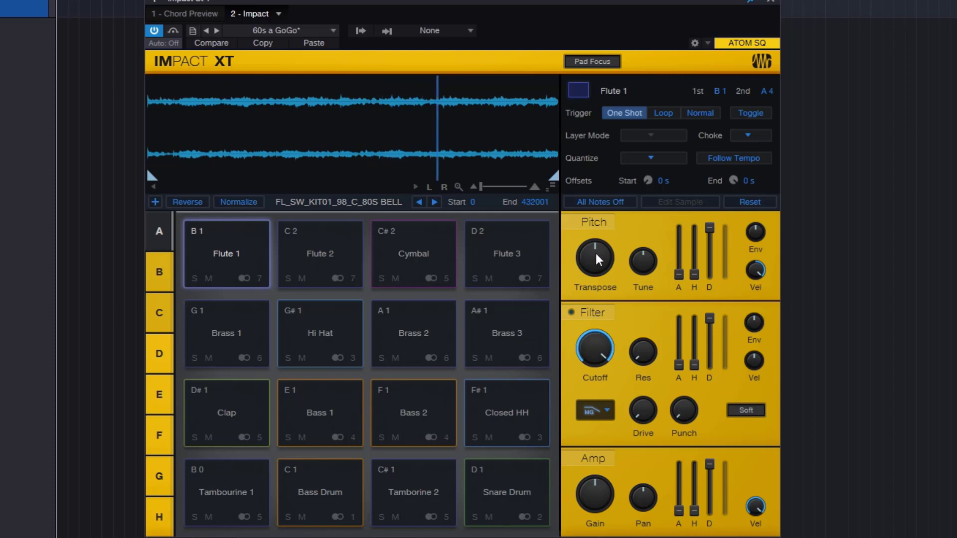
mouse_move(600, 261)
mouse_down()
mouse_move(598, 225)
mouse_move(615, 278)
mouse_move(612, 265)
mouse_up()
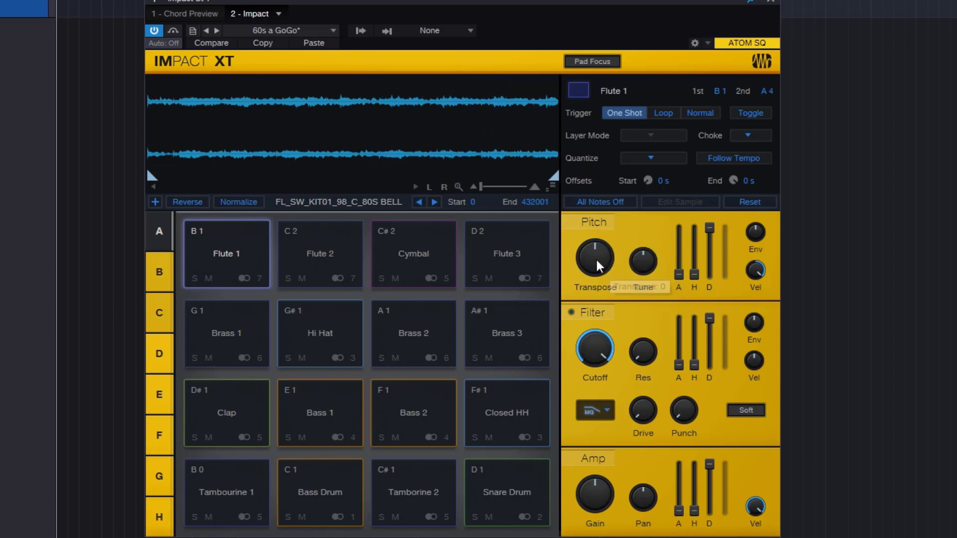
drag(757, 281, 781, 422)
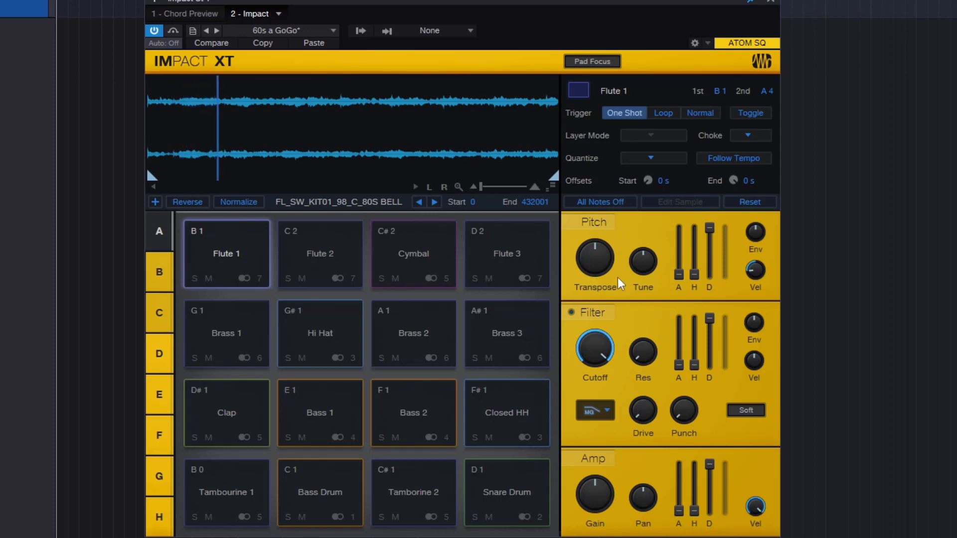
click(630, 202)
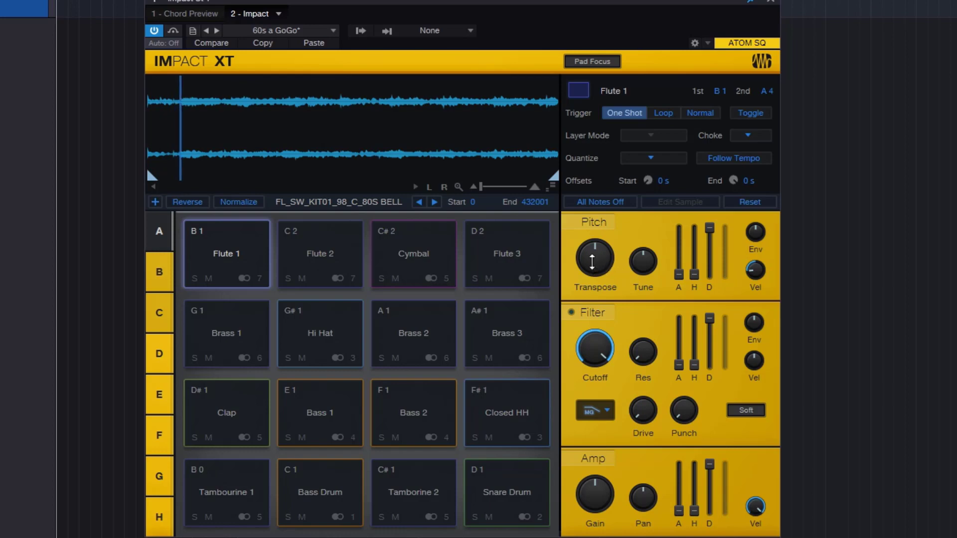
- Try a lower Transpose on the Flute 1 pad, and reset Transpose and the pitch velocity amount to 0
drag(603, 261, 612, 342)
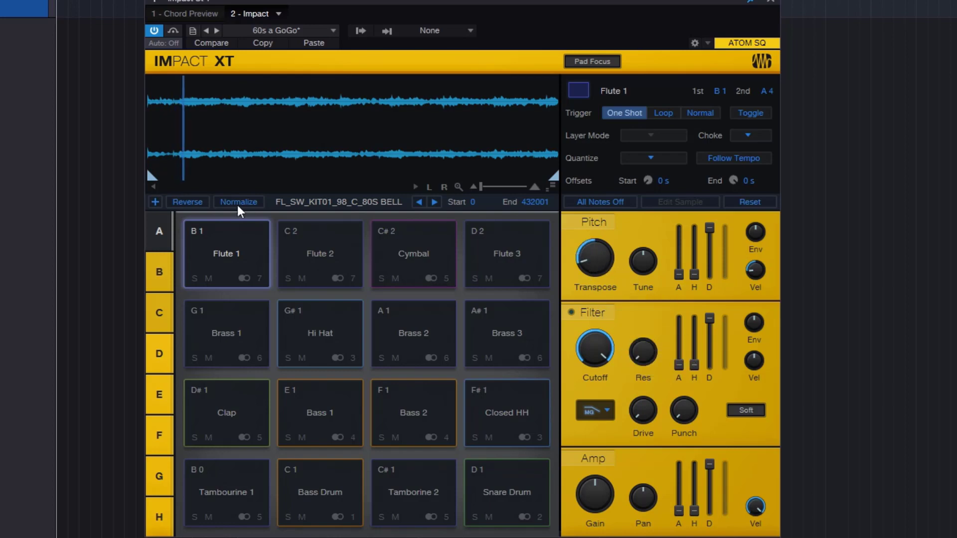
double_click(594, 258)
double_click(755, 270)
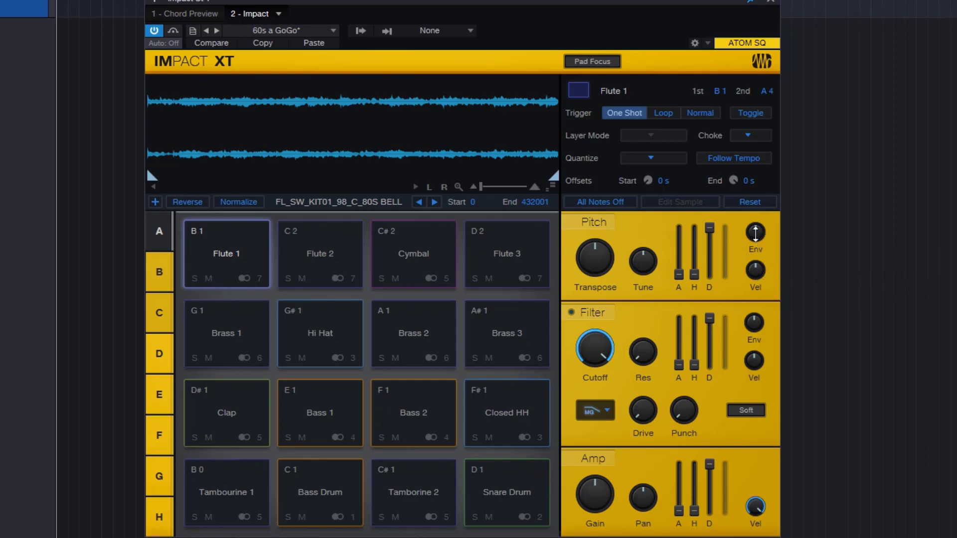
- Raise the Flute 1 pad's pitch envelope amount to about 2 octaves and lower its pitch decay to the minimum
drag(756, 232, 776, 220)
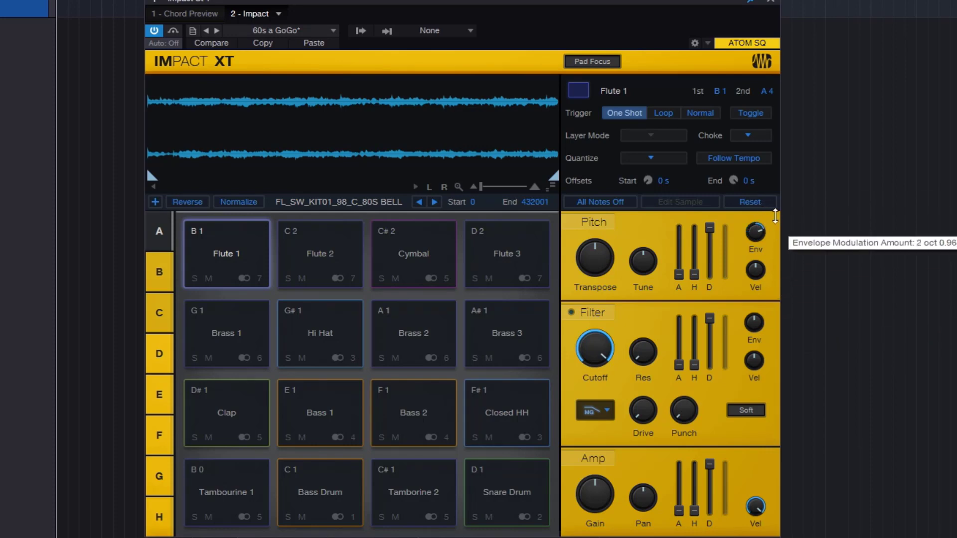
drag(712, 232, 724, 278)
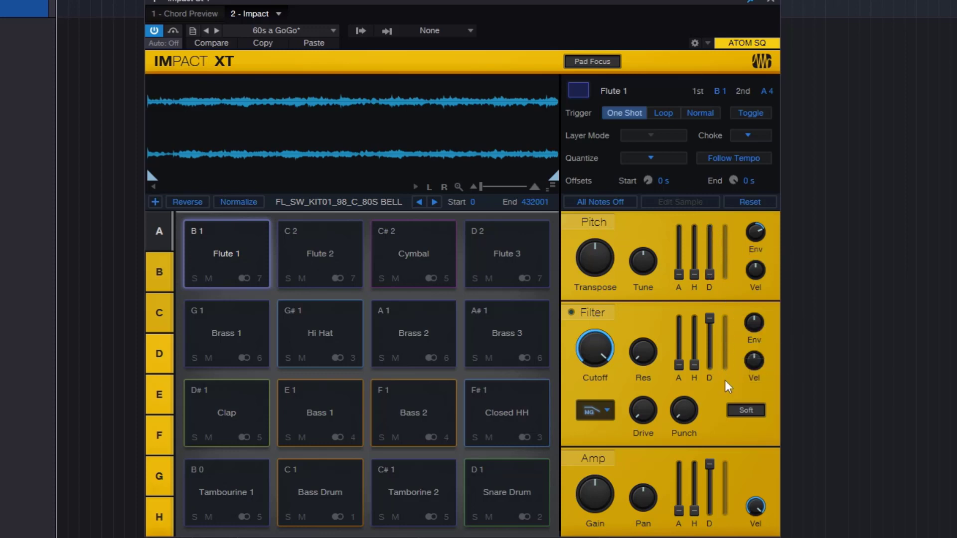
- Try a Transpose of 38 on the Flute 1 pad and bring it back close to 0
mouse_move(597, 274)
mouse_down()
mouse_move(594, 244)
mouse_move(613, 288)
mouse_move(597, 280)
mouse_up()
drag(595, 257, 605, 219)
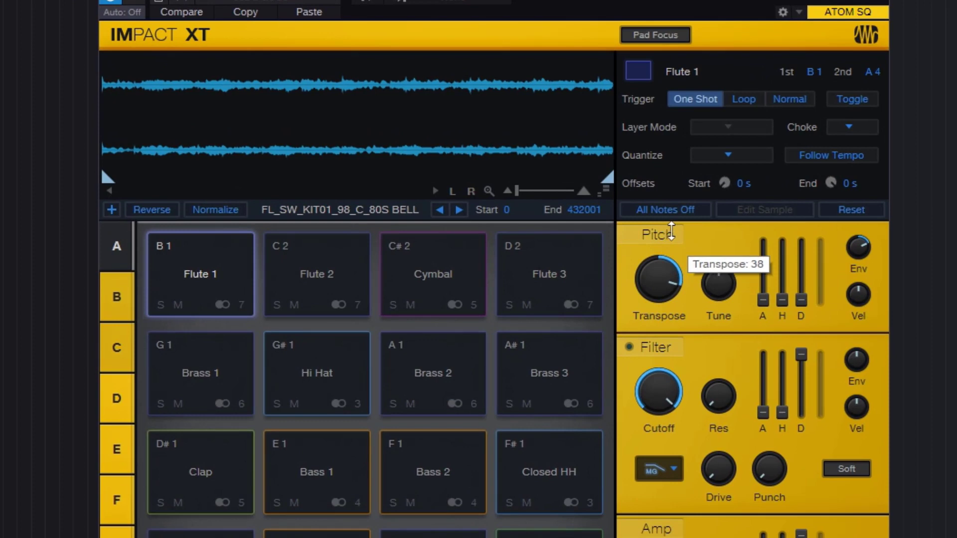
drag(671, 230, 667, 298)
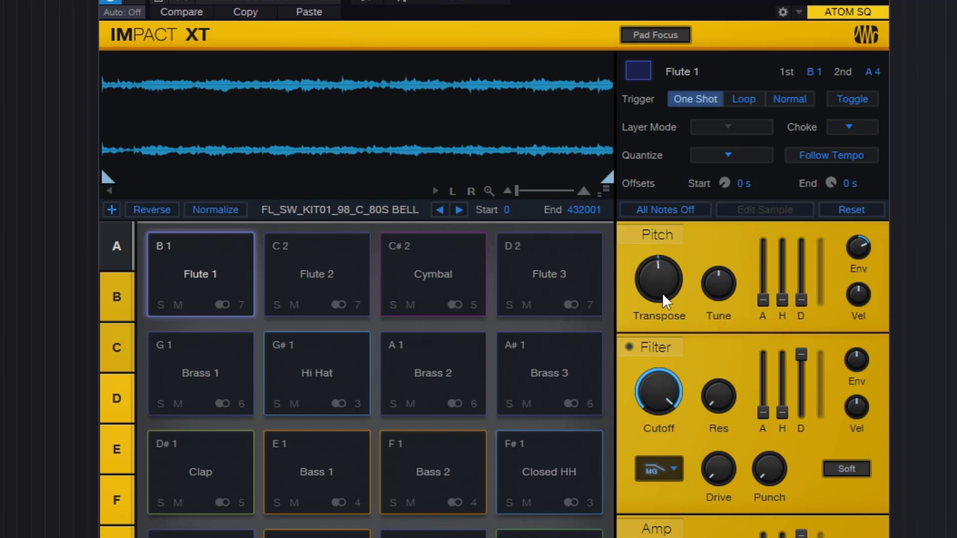
- Raise the Flute 1 pad's pitch attack to about the middle, sweep Transpose down and up, and play the pad
mouse_move(761, 297)
drag(679, 288, 684, 327)
drag(761, 300, 795, 224)
drag(678, 288, 684, 269)
mouse_move(765, 265)
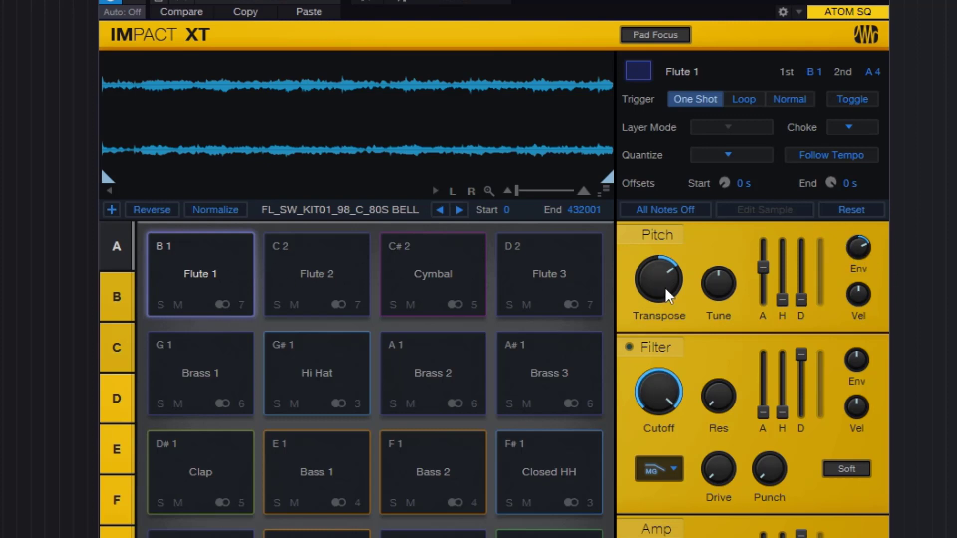
click(224, 271)
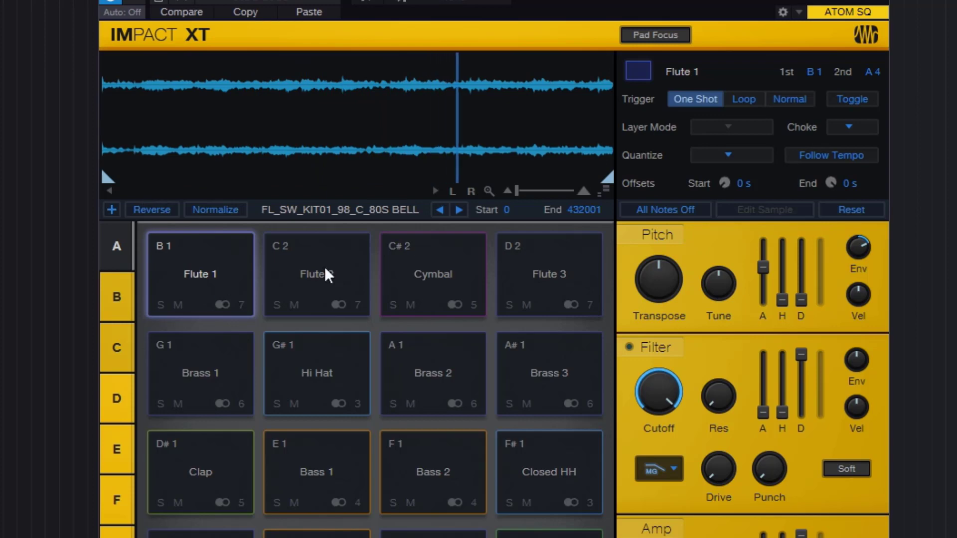
click(656, 205)
click(190, 286)
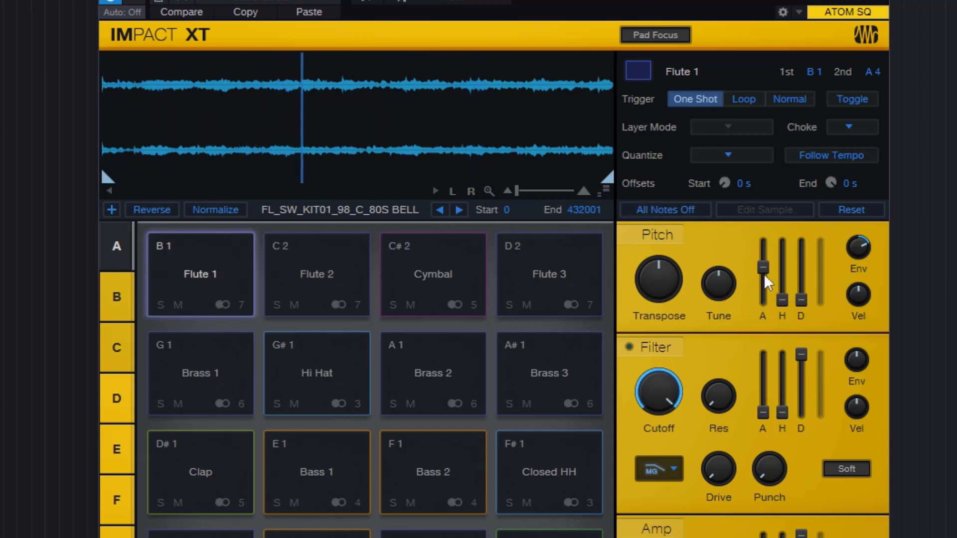
- Lengthen the Flute 1 pad's pitch attack slightly, replay the pad and stop all notes
drag(763, 274, 777, 265)
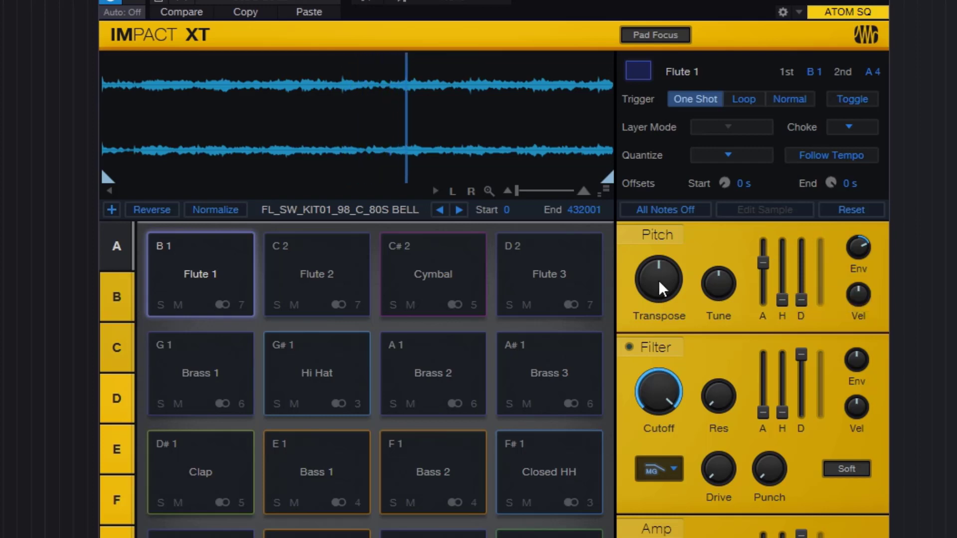
click(688, 211)
click(210, 285)
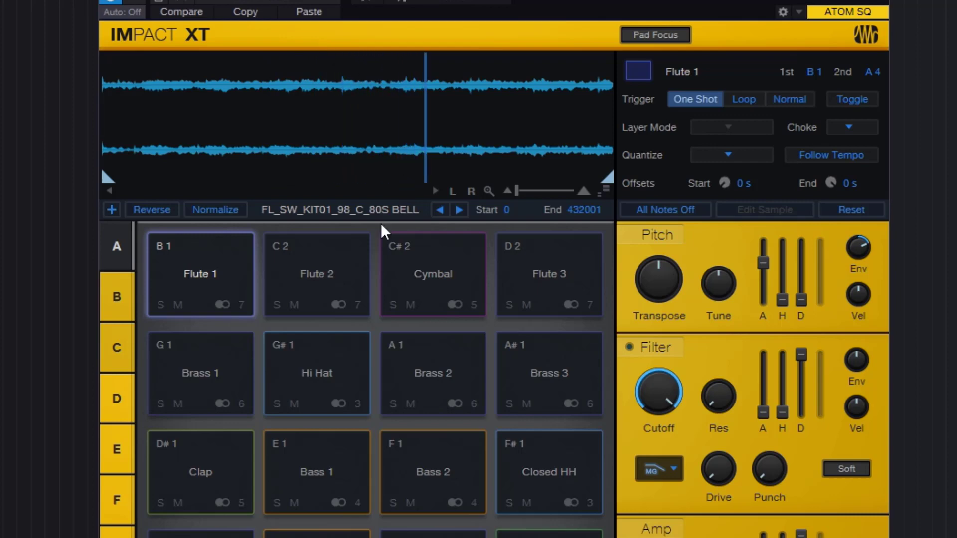
click(671, 211)
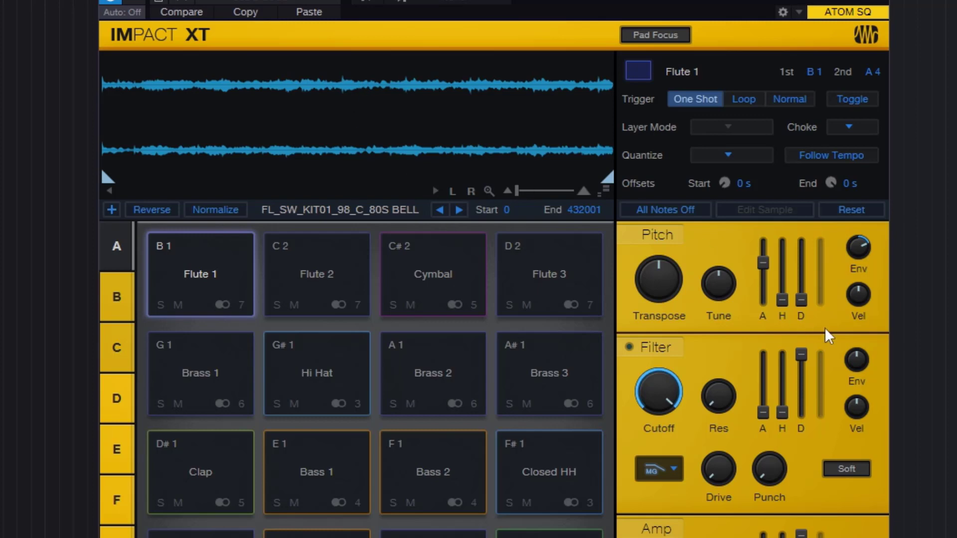
- Raise the Flute 1 pad's pitch decay past the middle in two adjustments, playing the pad after each
drag(799, 303, 837, 236)
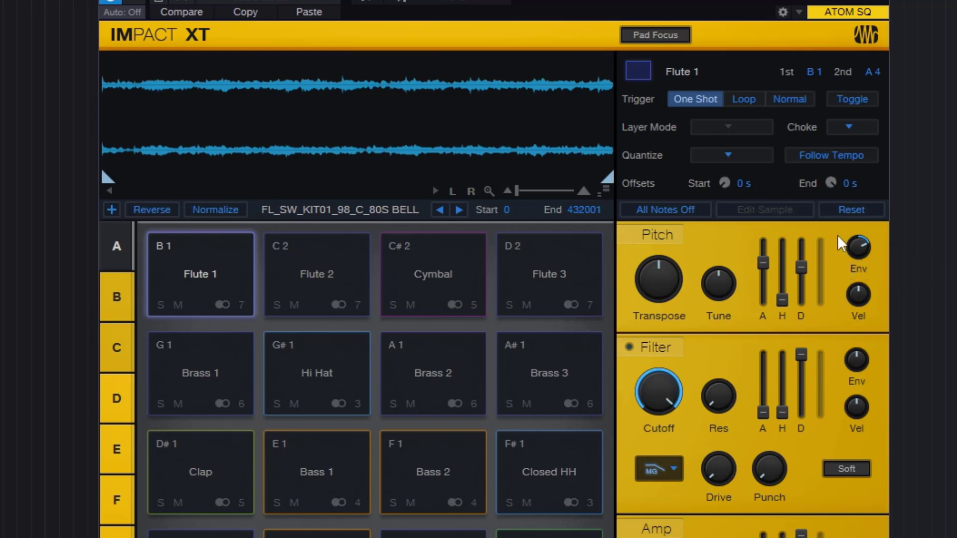
click(220, 274)
drag(804, 268, 821, 256)
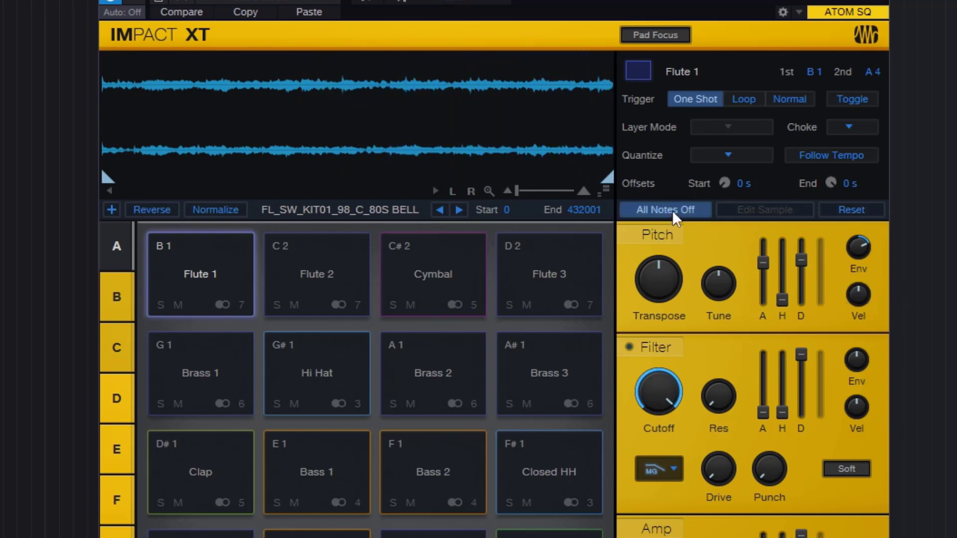
click(225, 277)
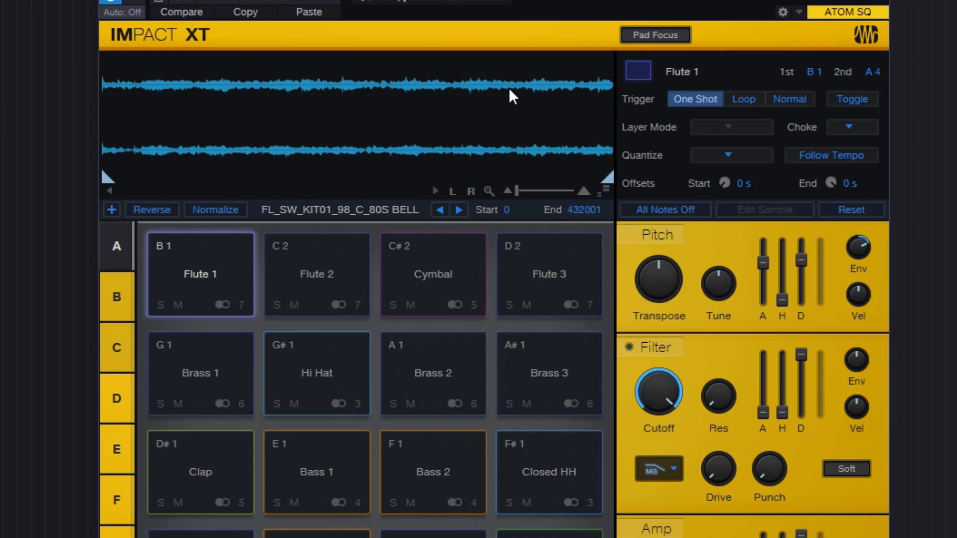
- Raise the Flute 1 pad's pitch hold to about the middle, shorten its decay slightly, and play the pad twice, stopping all notes each time
mouse_move(782, 301)
drag(804, 274, 788, 284)
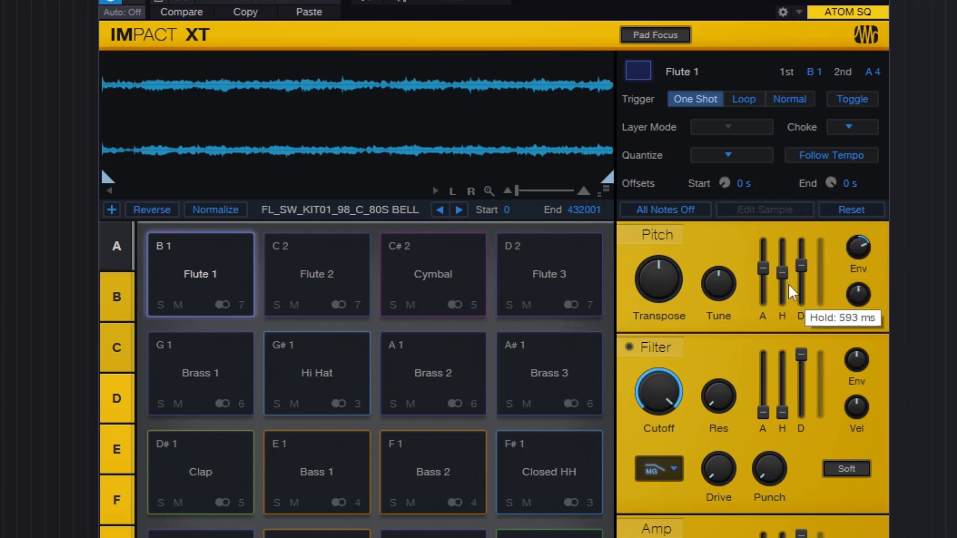
click(183, 279)
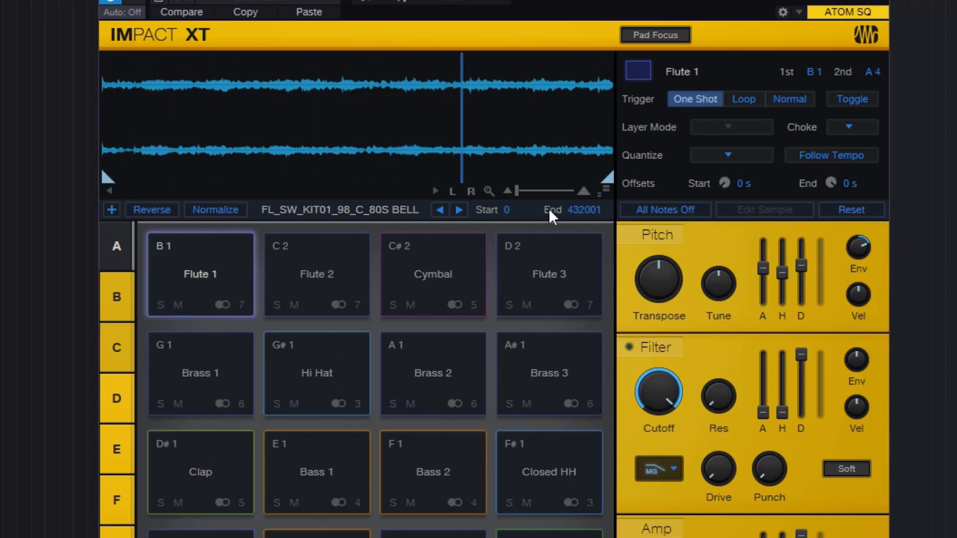
click(686, 210)
click(197, 274)
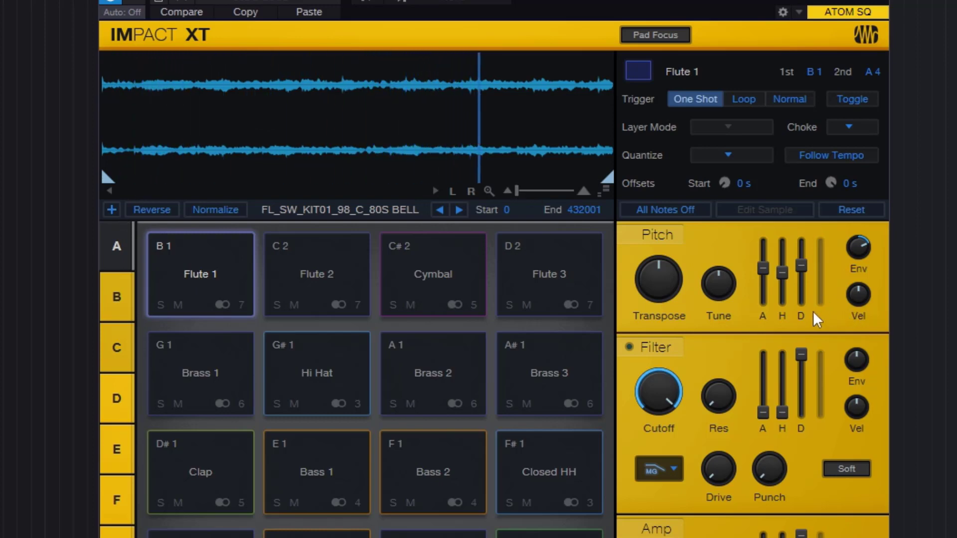
click(675, 208)
- Try the Loop trigger mode on the Flute 1 pad and switch the pad to Normal
mouse_move(665, 283)
click(744, 100)
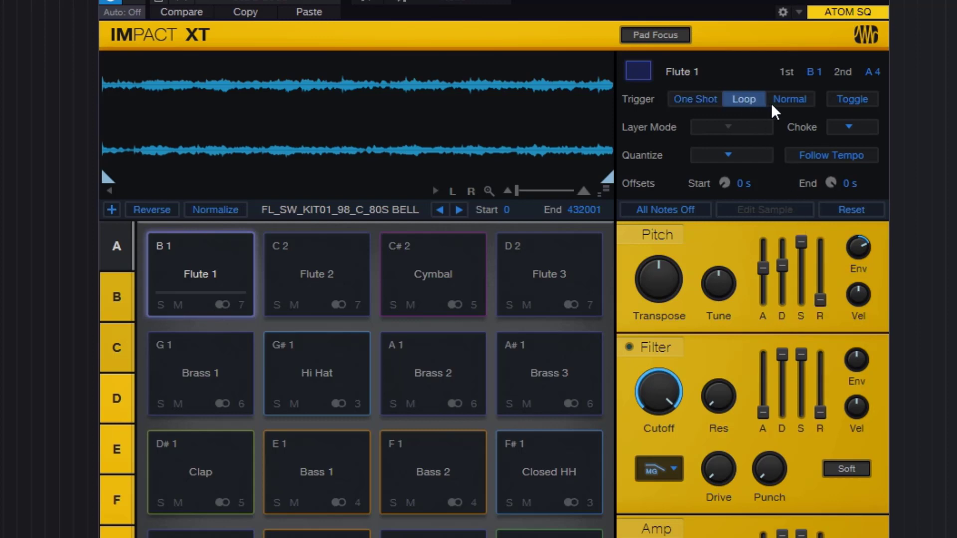
click(788, 98)
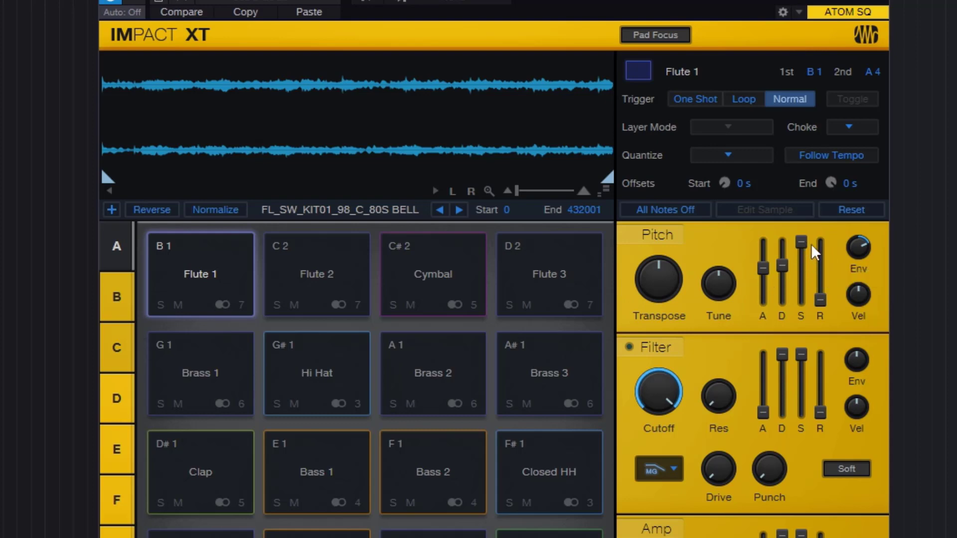
- Lower the sustain, decay and attack of the Flute 1 pad's pitch envelope to their minimum
drag(811, 245, 813, 379)
drag(776, 264, 780, 425)
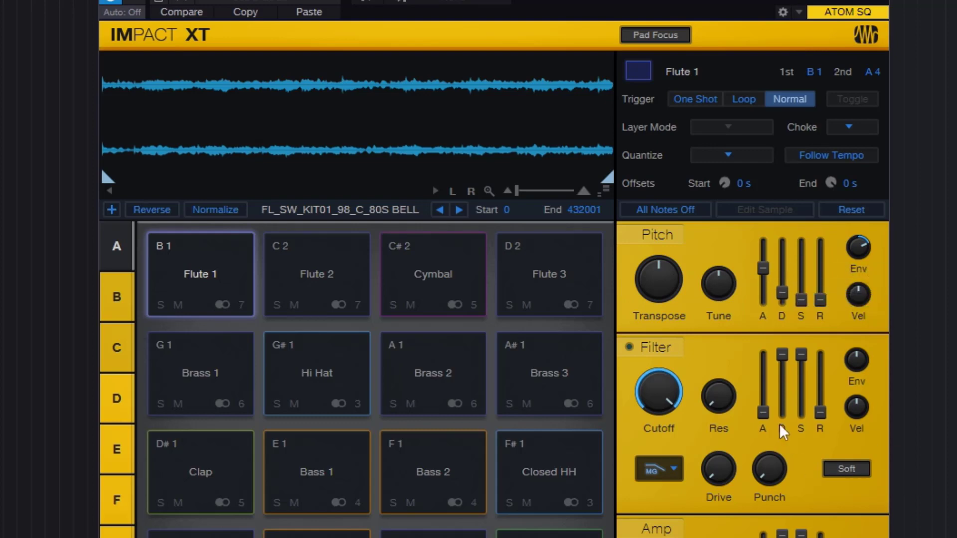
drag(760, 276, 776, 345)
drag(781, 289, 781, 371)
drag(763, 298, 770, 371)
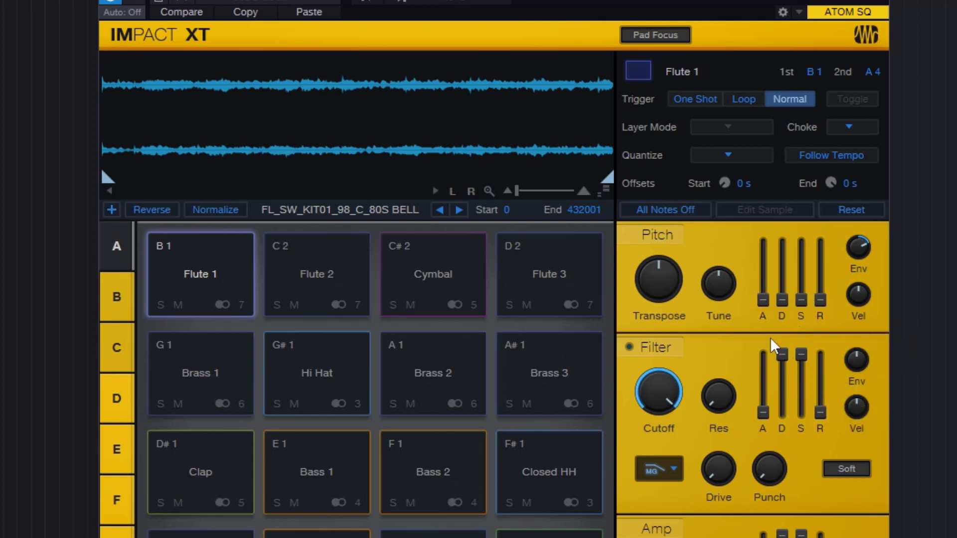
- Play the Flute 1 pad several times to hear the Normal trigger mode with the shortened pitch envelope
click(219, 277)
click(218, 279)
click(211, 273)
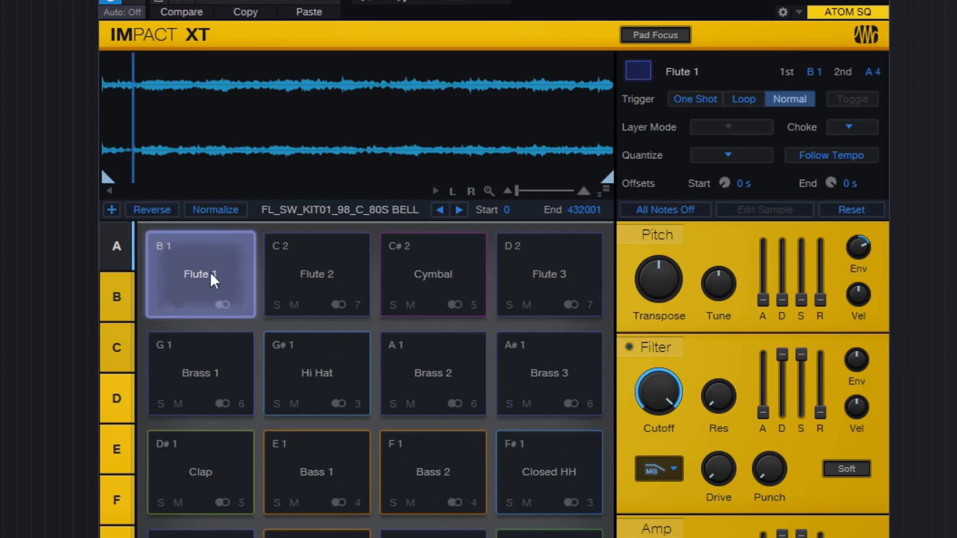
- Play the Flute 1 pad three times to hear the pitch envelope at its minimum slider settings
click(210, 271)
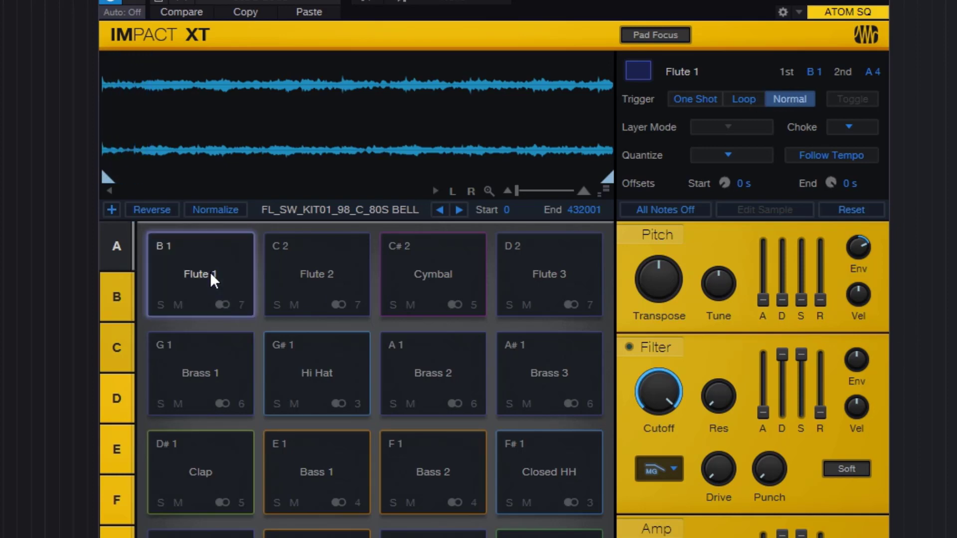
click(211, 271)
click(211, 271)
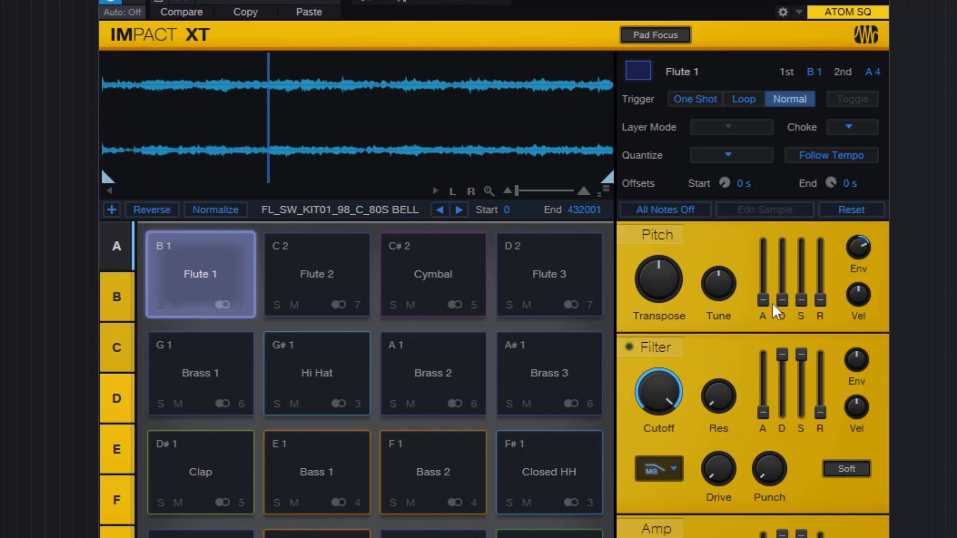
- Raise the attack and decay of the Flute 1 pad's pitch envelope to just above the middle and its sustain to about a third
drag(766, 299, 799, 211)
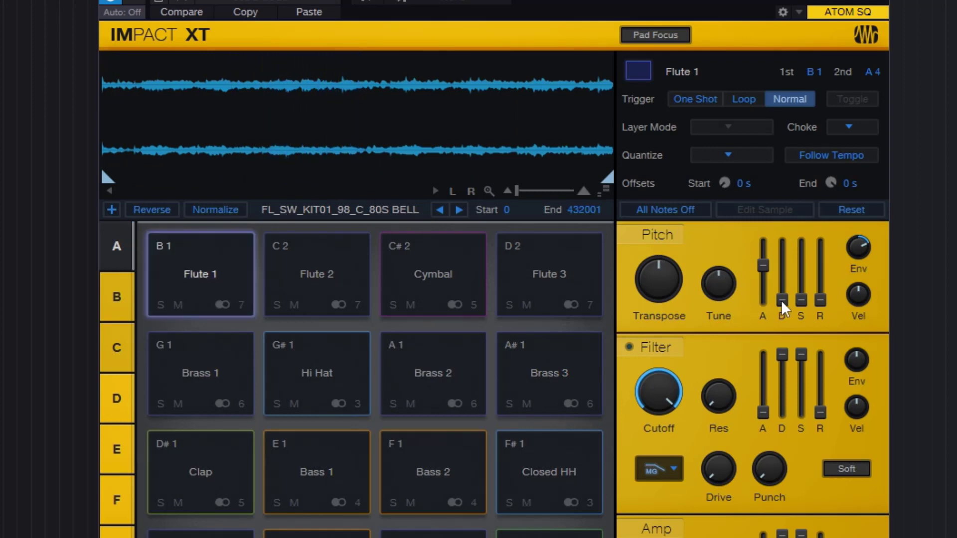
drag(781, 300, 790, 208)
mouse_move(800, 299)
drag(801, 309, 813, 247)
drag(804, 282, 804, 296)
mouse_move(800, 281)
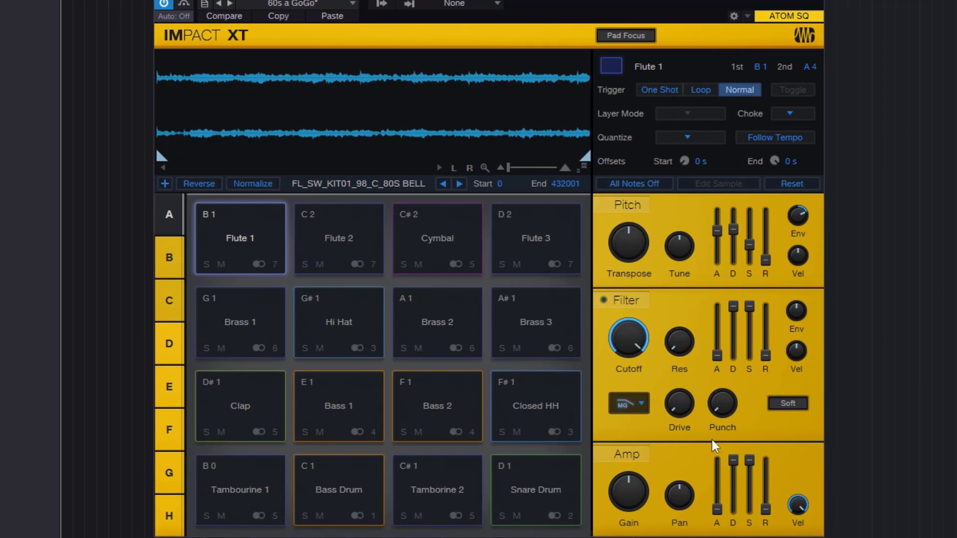
- Raise the Flute 1 pad's amp release to maximum and its pitch release to just above the middle, play the pad and stop all notes
drag(765, 516, 770, 309)
click(277, 258)
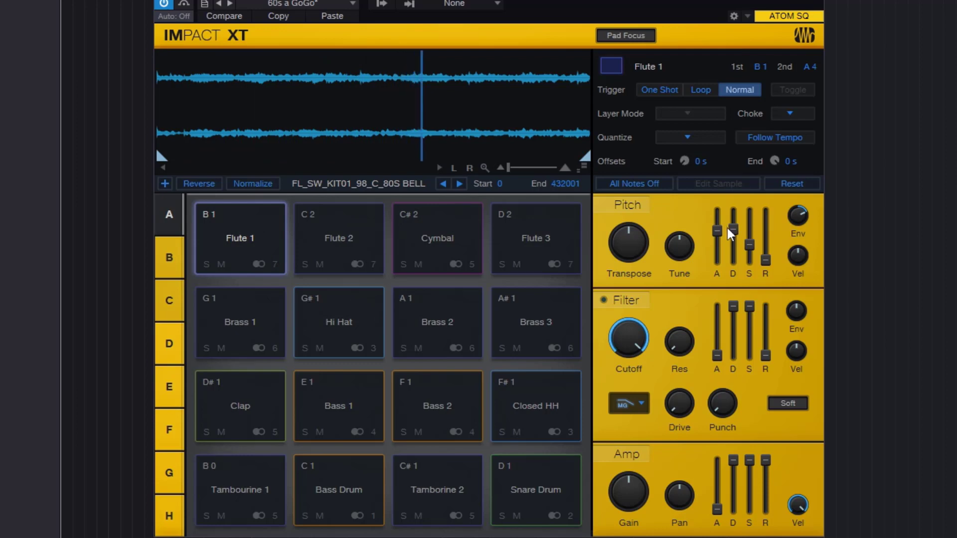
mouse_move(770, 258)
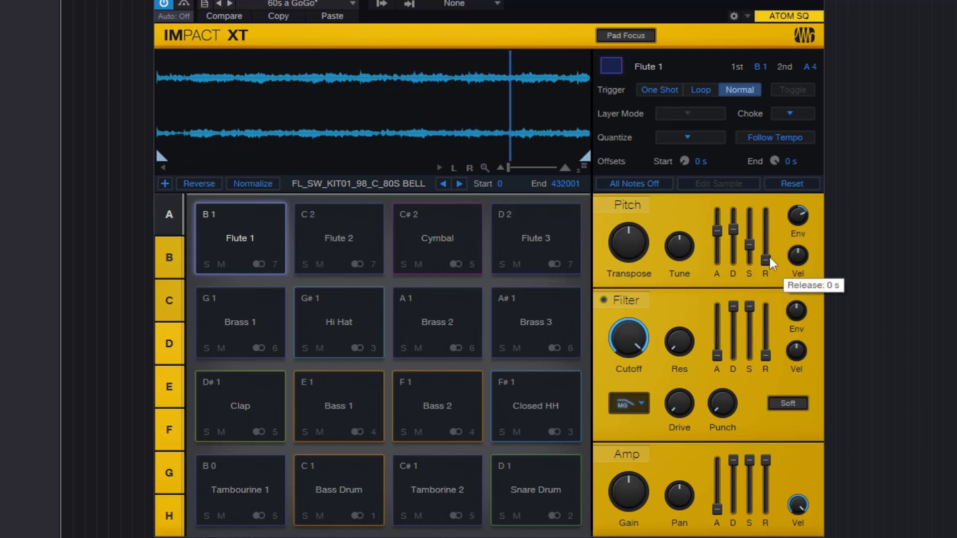
drag(770, 262, 788, 148)
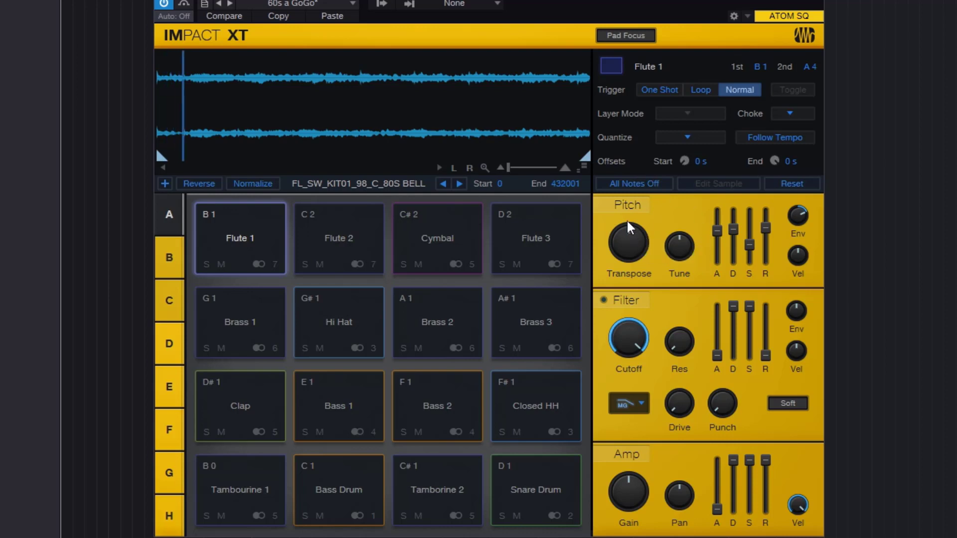
click(626, 184)
- Turn the Flute 1 pad's pitch envelope amount to a negative setting, play the pad and stop all notes
mouse_move(748, 226)
mouse_move(801, 217)
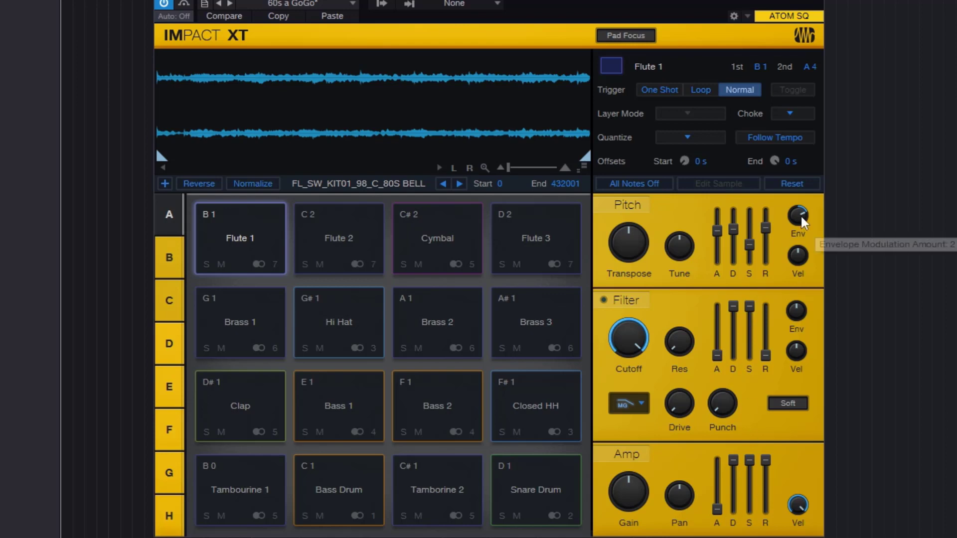
drag(803, 214, 790, 258)
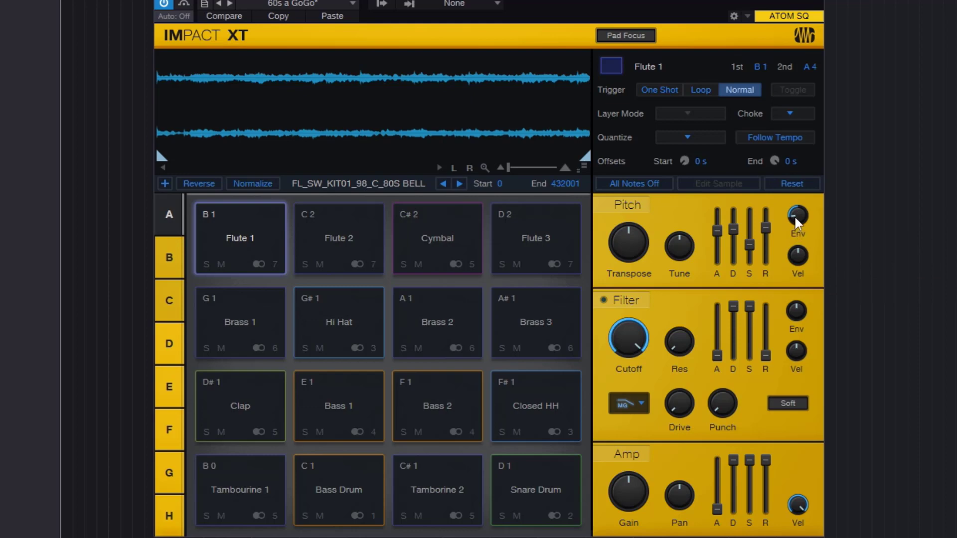
click(247, 234)
click(647, 182)
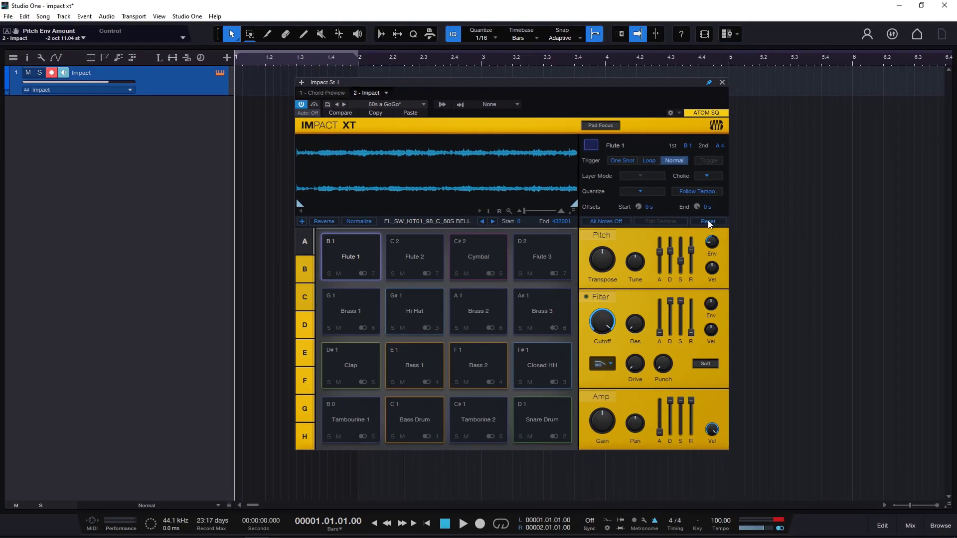
- Reset the Flute 1 pad's settings and sweep its filter cutoff down and back up to 20 kHz
click(707, 220)
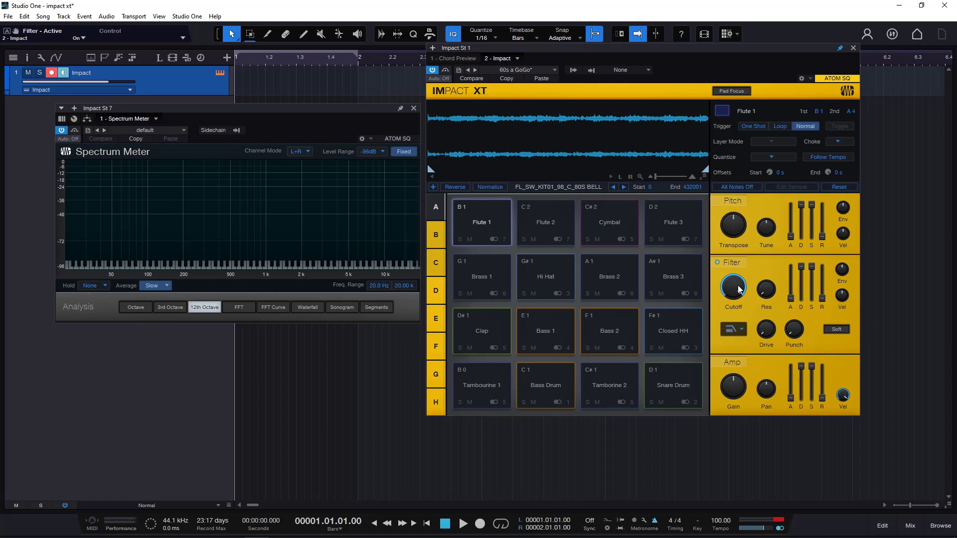
drag(739, 289, 746, 340)
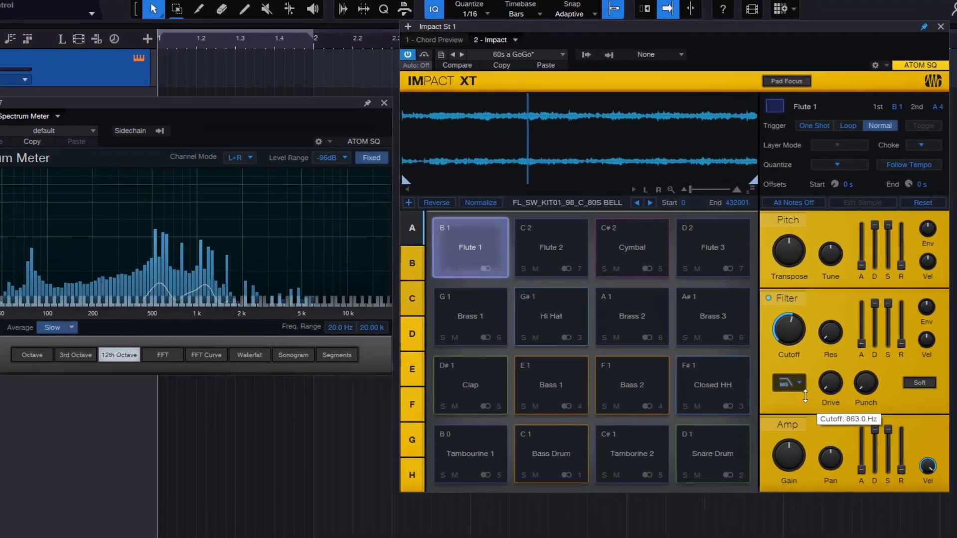
drag(805, 396, 824, 401)
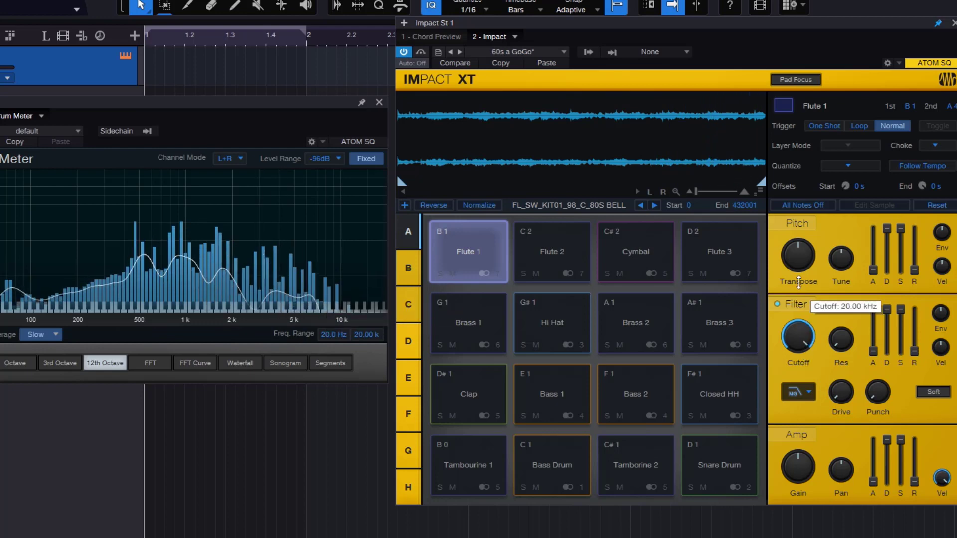
- Try the Eco Filter type on the Flute 1 pad while lowering the cutoff partway
click(809, 393)
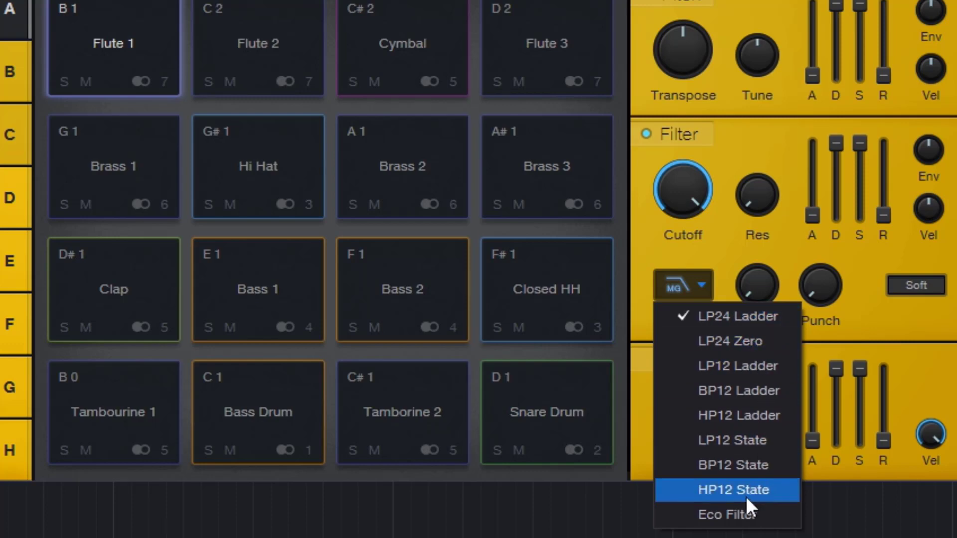
click(745, 510)
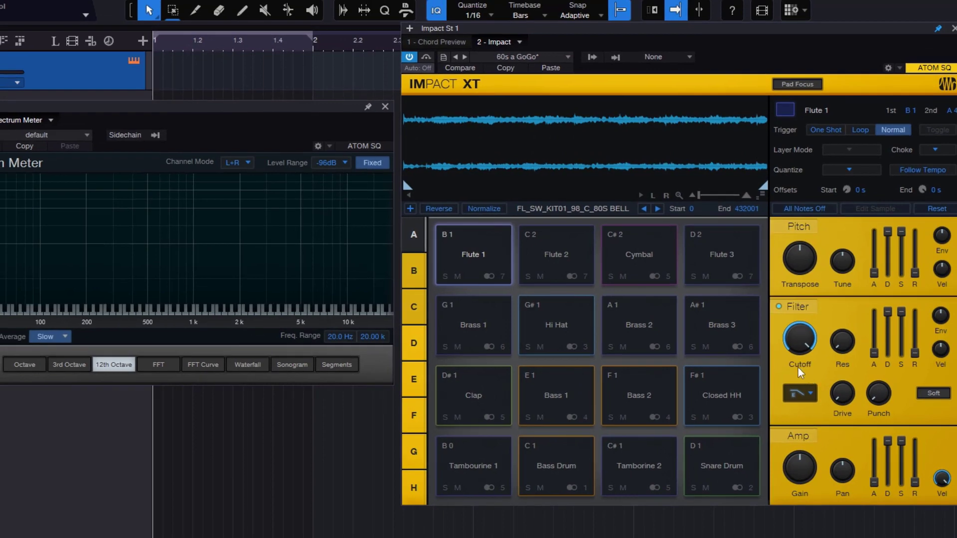
drag(797, 343, 813, 406)
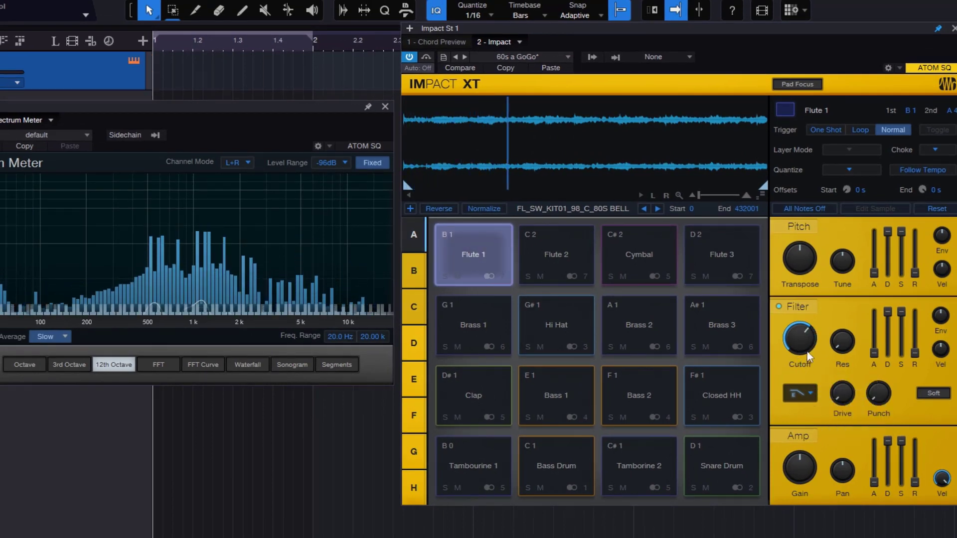
click(800, 394)
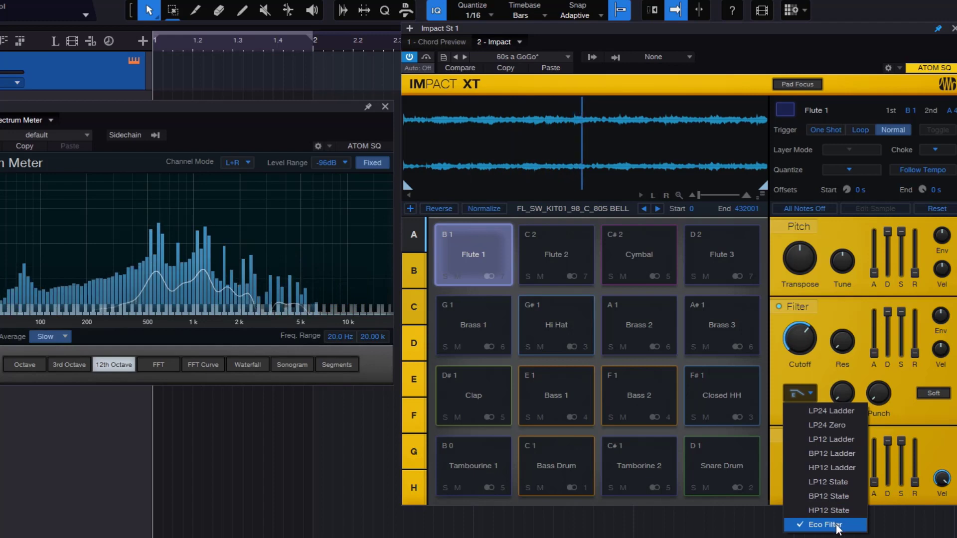
click(834, 323)
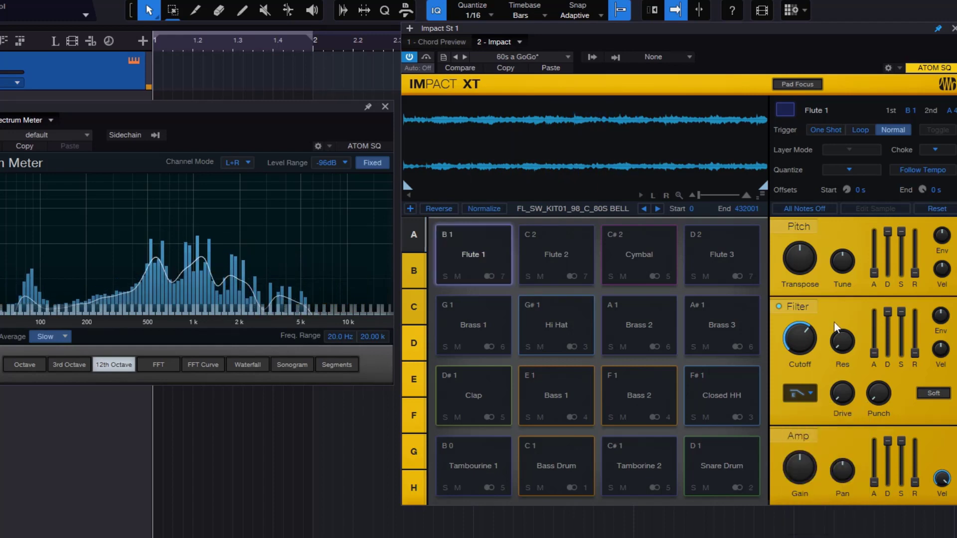
- Try the BP12 Ladder filter on the Flute 1 pad, sweeping the cutoff and raising the resonance to about the middle
click(805, 394)
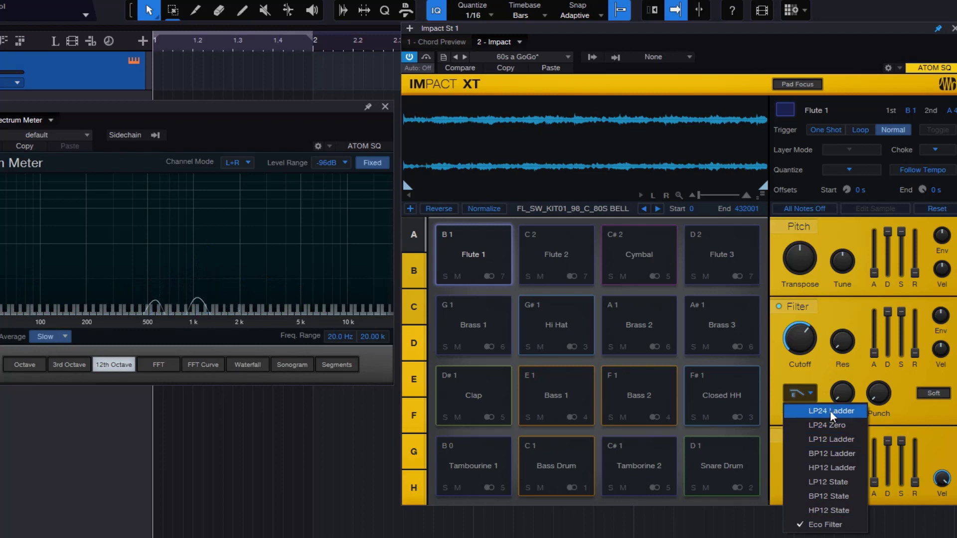
click(831, 453)
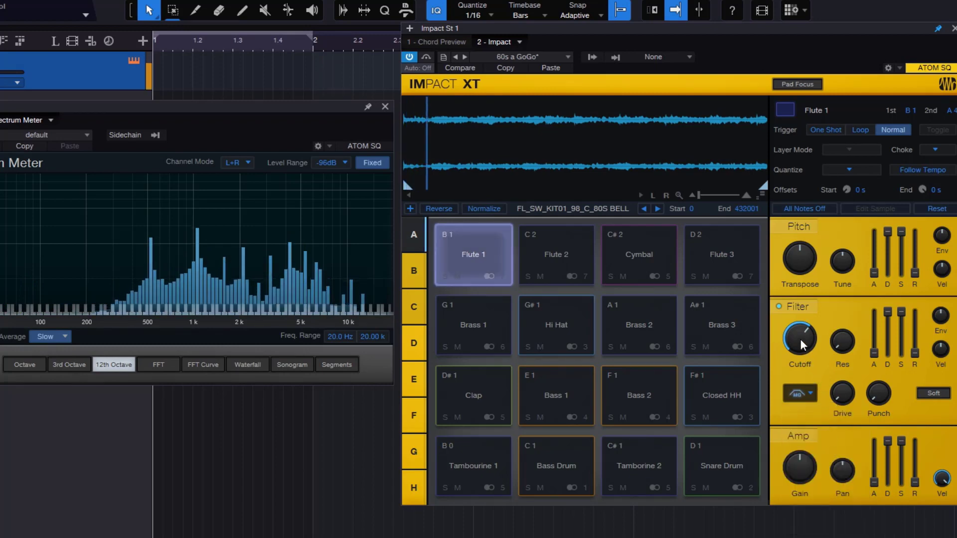
mouse_move(803, 343)
mouse_down()
mouse_move(816, 392)
mouse_move(807, 313)
mouse_move(812, 369)
mouse_move(807, 355)
mouse_up()
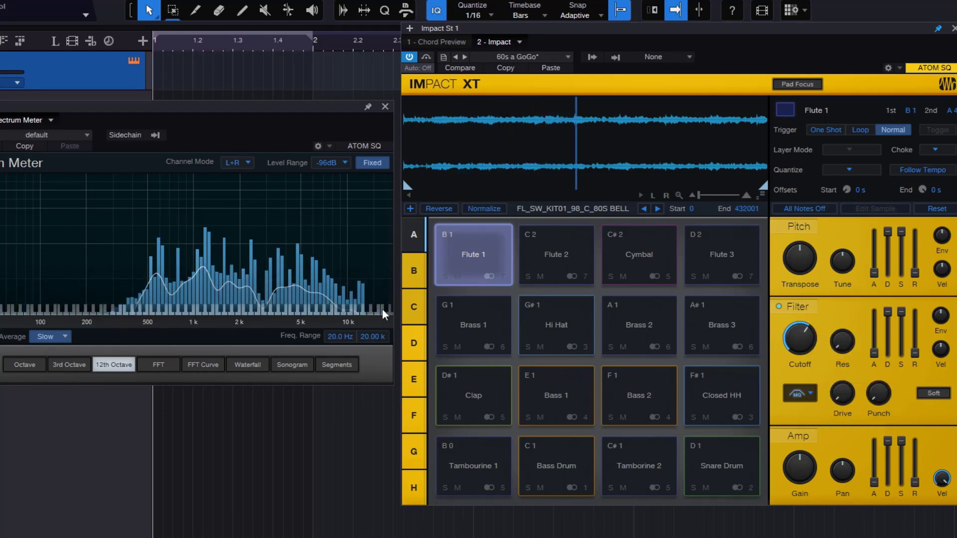
drag(842, 342, 836, 265)
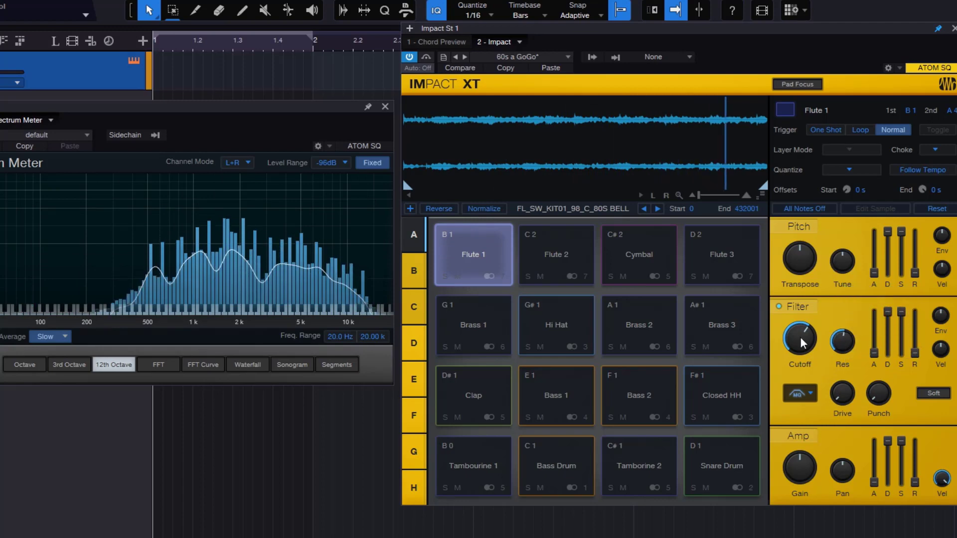
mouse_move(805, 326)
mouse_down()
mouse_move(807, 310)
mouse_move(810, 365)
mouse_move(797, 355)
mouse_move(800, 387)
mouse_move(799, 338)
mouse_up()
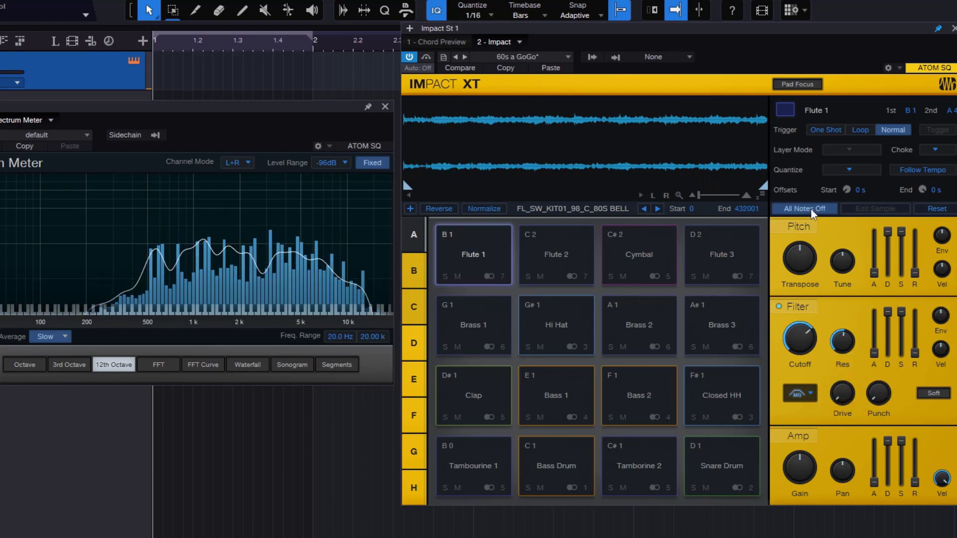
- Try the HP12 Ladder filter on the Flute 1 pad while sweeping the cutoff
click(800, 393)
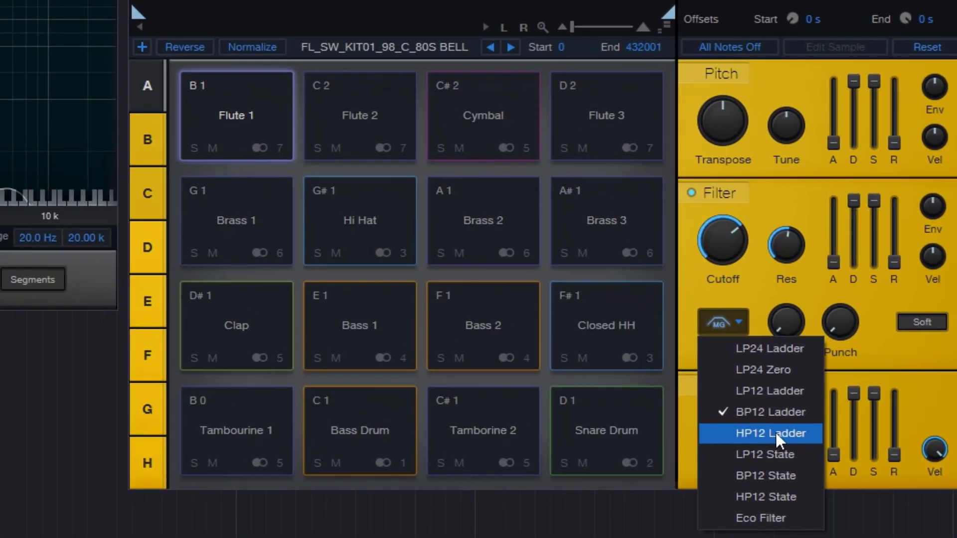
click(802, 429)
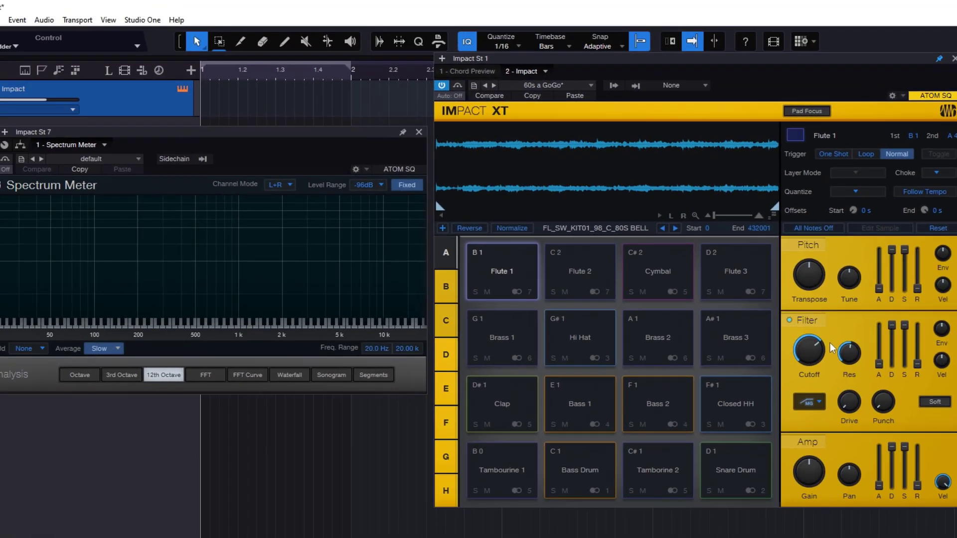
drag(808, 350, 830, 380)
- Try the LP12 State filter on the Flute 1 pad, dropping the resonance to 0 %, sweeping the cutoff and raising the resonance partway
click(809, 402)
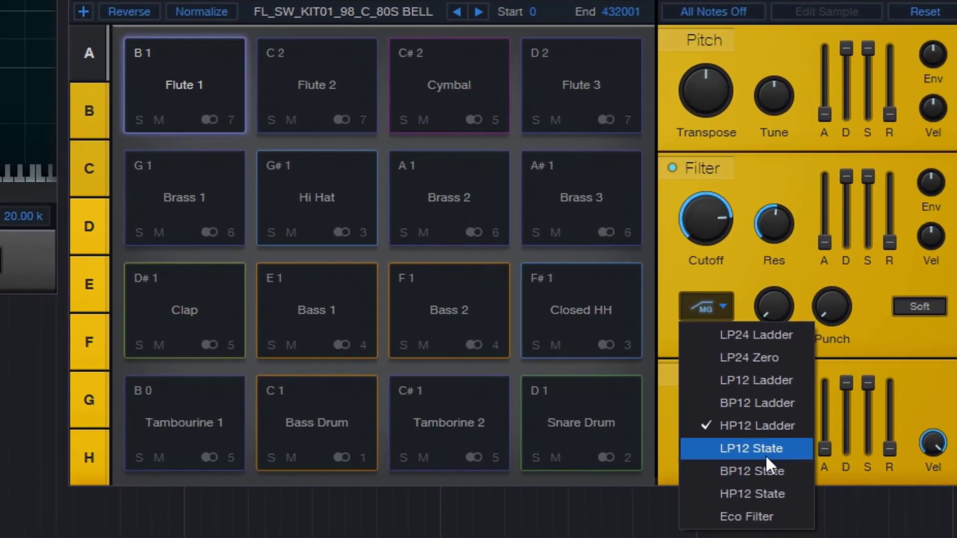
click(765, 451)
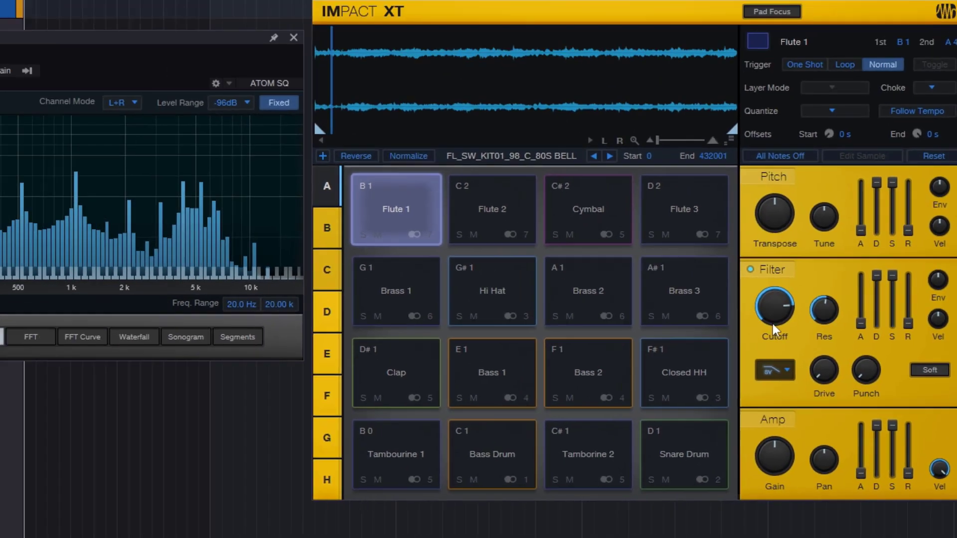
drag(824, 310, 826, 416)
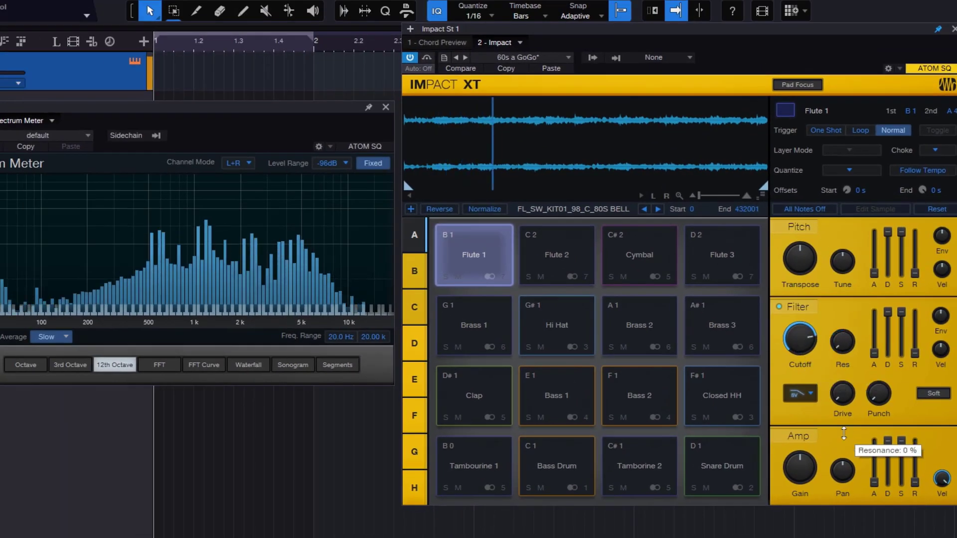
drag(798, 339, 806, 358)
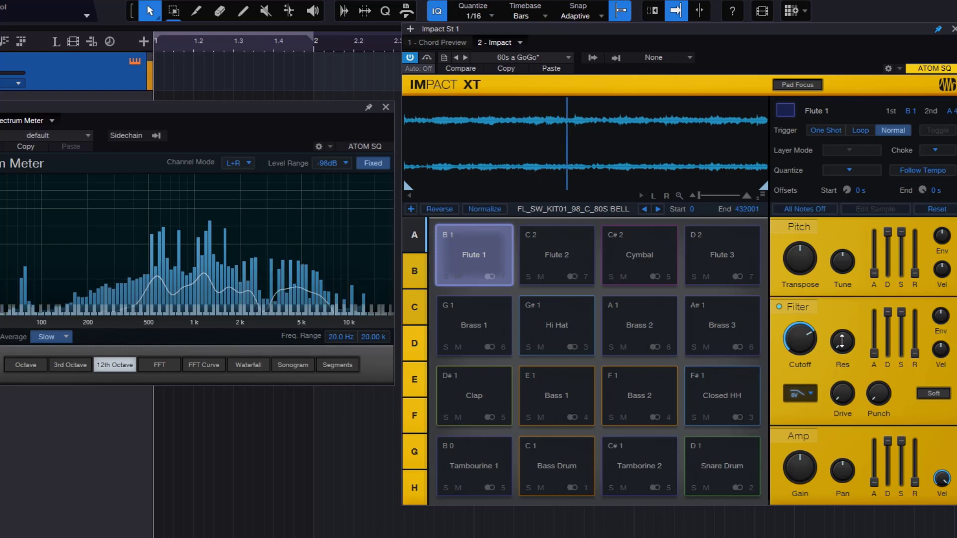
drag(840, 342, 830, 291)
- Switch the Flute 1 pad's filter type to LP24 Zero and adjust its resonance and cutoff
click(808, 399)
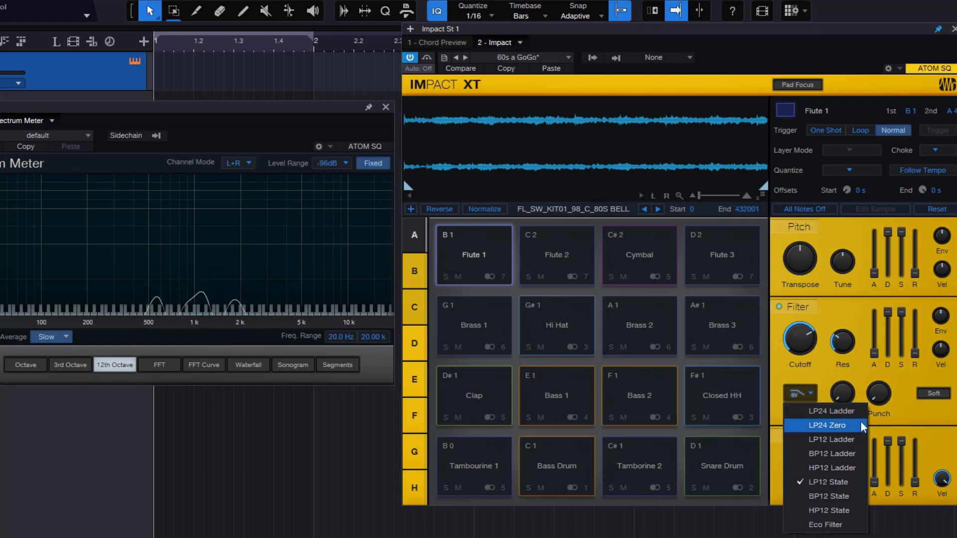
click(826, 427)
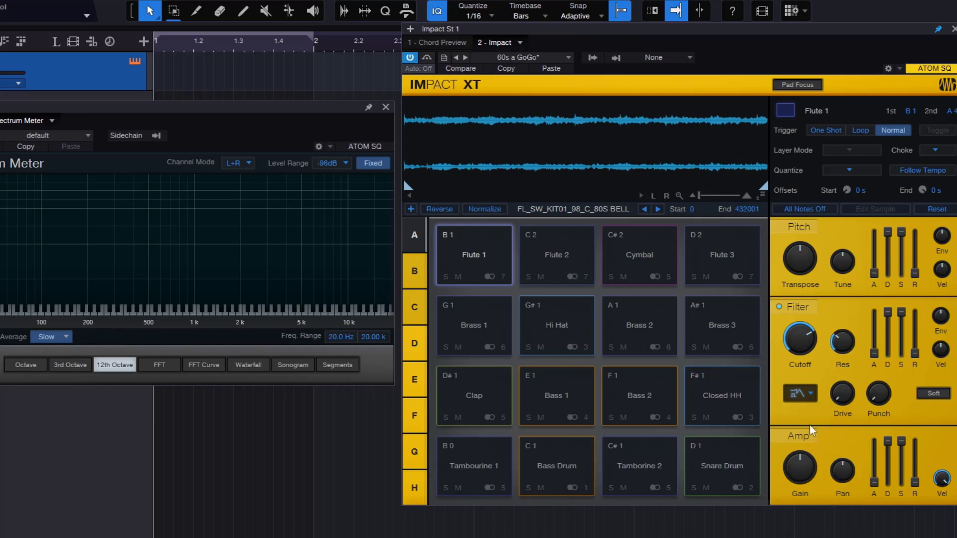
drag(842, 339, 862, 431)
drag(796, 340, 841, 249)
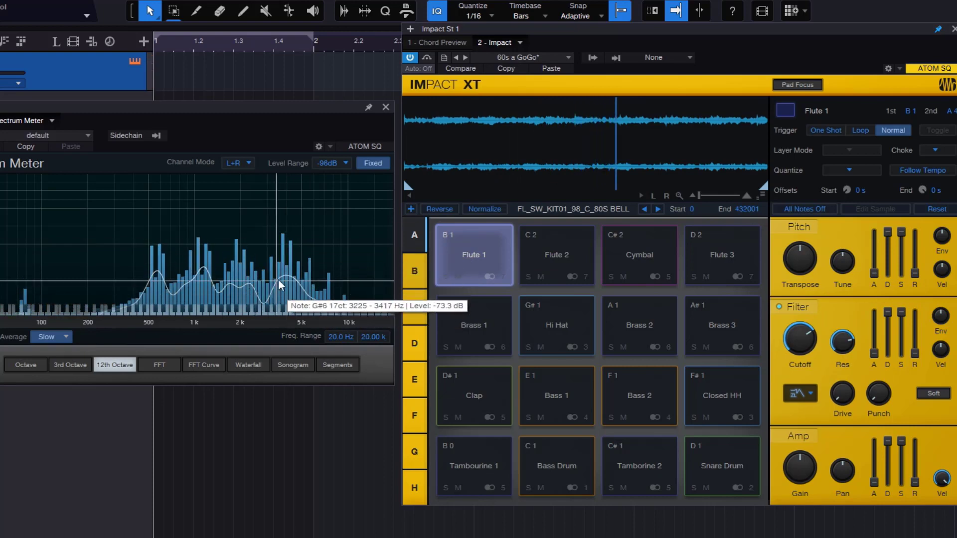
- Raise the Flute 1 filter's resonance close to maximum, lower the cutoff to about 1.35 kHz and stop all notes
drag(843, 344, 845, 297)
mouse_move(800, 344)
mouse_down()
mouse_move(818, 399)
mouse_move(815, 350)
mouse_up()
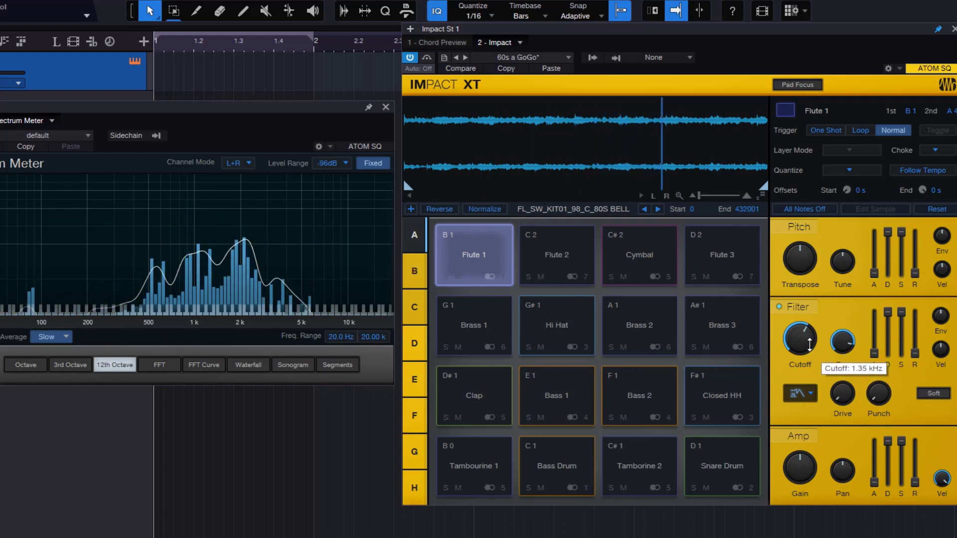
mouse_move(244, 266)
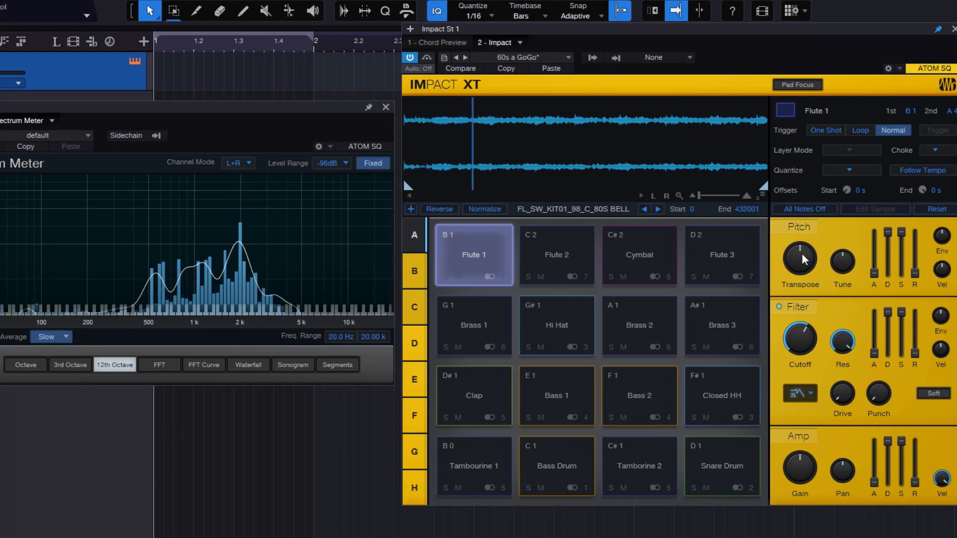
click(812, 207)
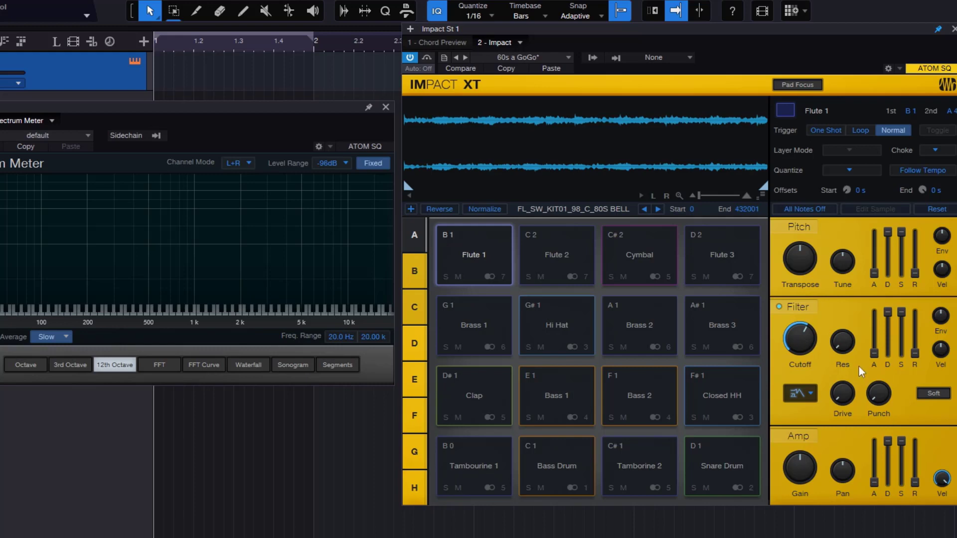
- Sweep the Flute 1 filter's cutoff, settle it just below the middle, and raise the resonance to about half together with the filter's velocity amount
drag(806, 342, 830, 506)
drag(802, 352, 807, 255)
drag(799, 352, 798, 394)
mouse_move(801, 344)
mouse_down()
mouse_move(803, 280)
mouse_move(814, 356)
mouse_up()
drag(847, 317, 842, 304)
drag(795, 337, 798, 344)
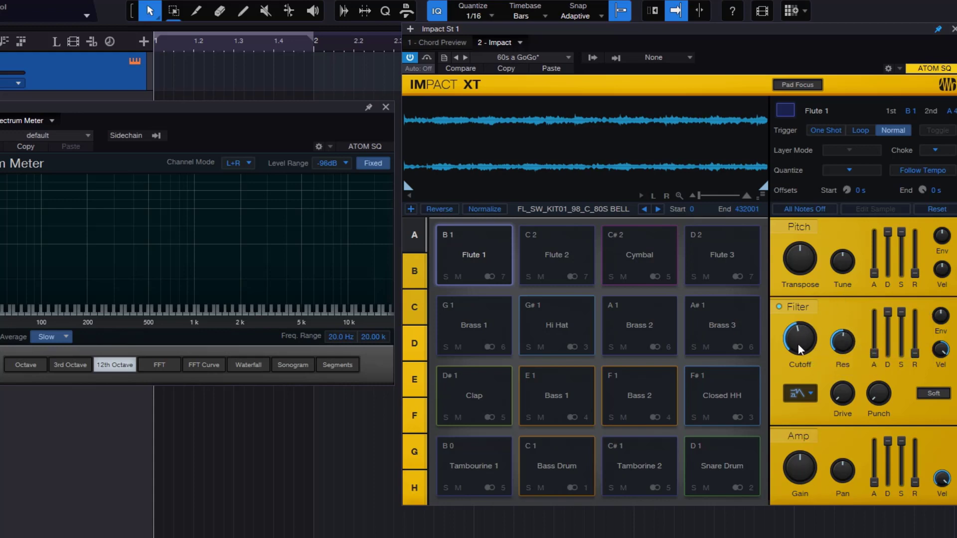
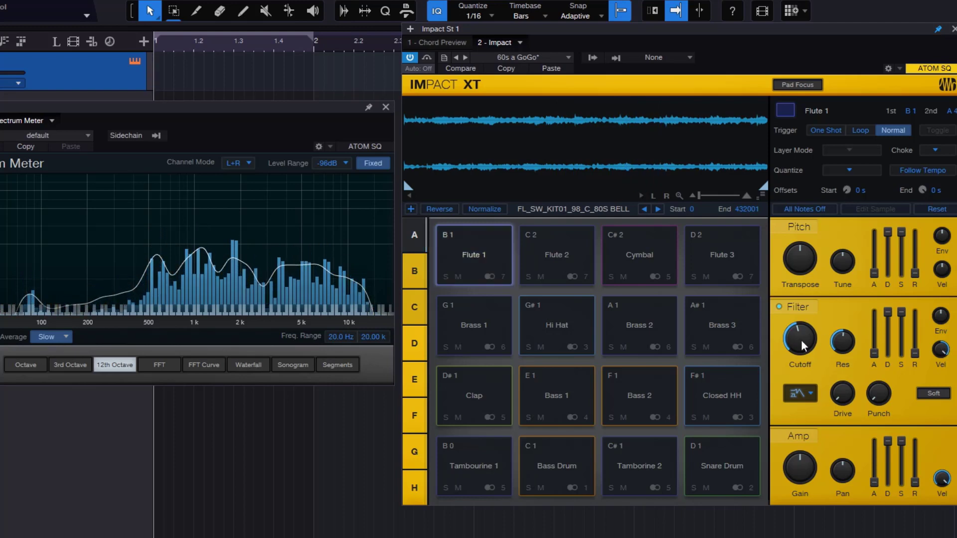
- Turn the Flute 1 filter's envelope amount up to maximum and fine-tune the cutoff around 463.5 Hz
mouse_move(804, 347)
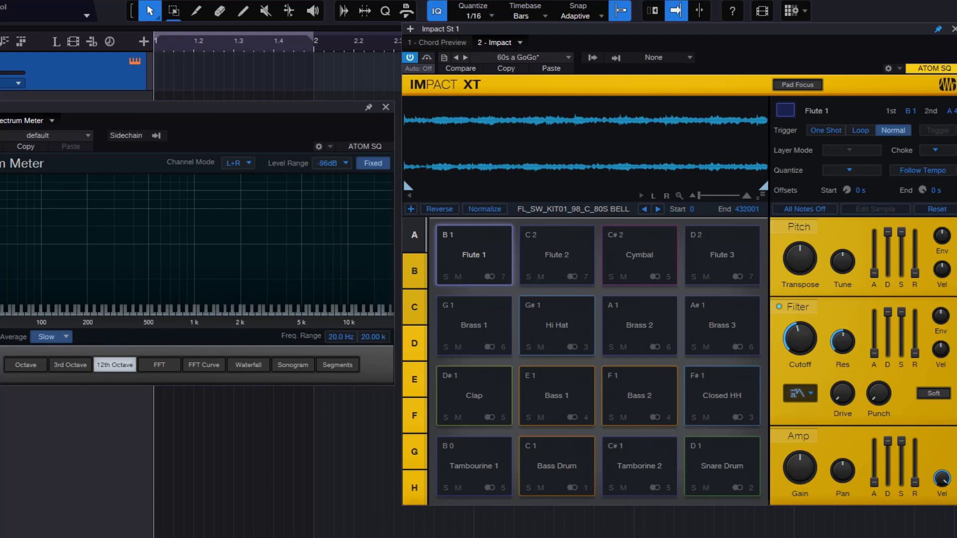
mouse_move(938, 320)
drag(938, 318, 932, 191)
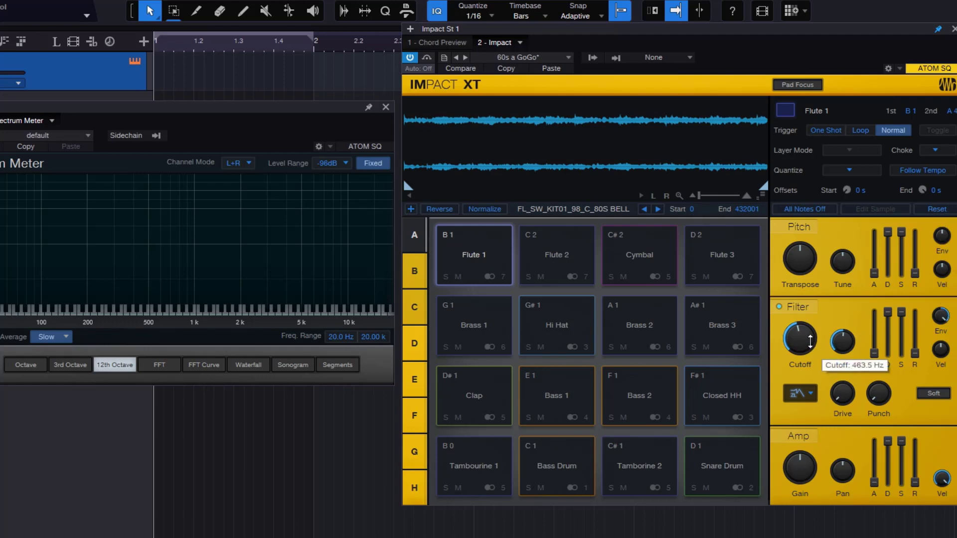
drag(810, 342, 832, 365)
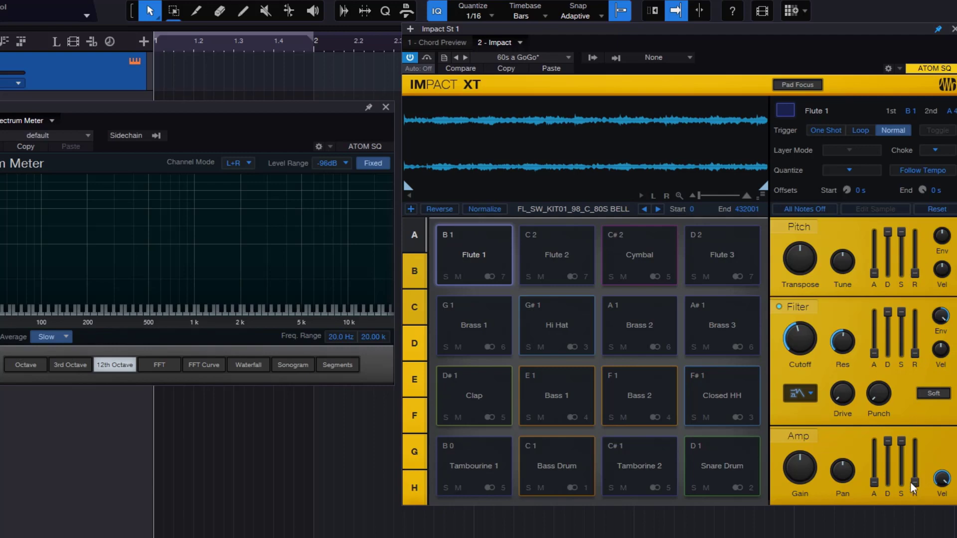
- Raise the Flute 1 amp release to maximum, drop the filter envelope's sustain and decay to minimum, and set its attack a little above half
drag(916, 479, 921, 375)
drag(901, 313, 898, 420)
drag(893, 316, 895, 416)
mouse_move(872, 330)
mouse_down()
mouse_move(873, 290)
mouse_move(873, 314)
mouse_up()
mouse_move(812, 340)
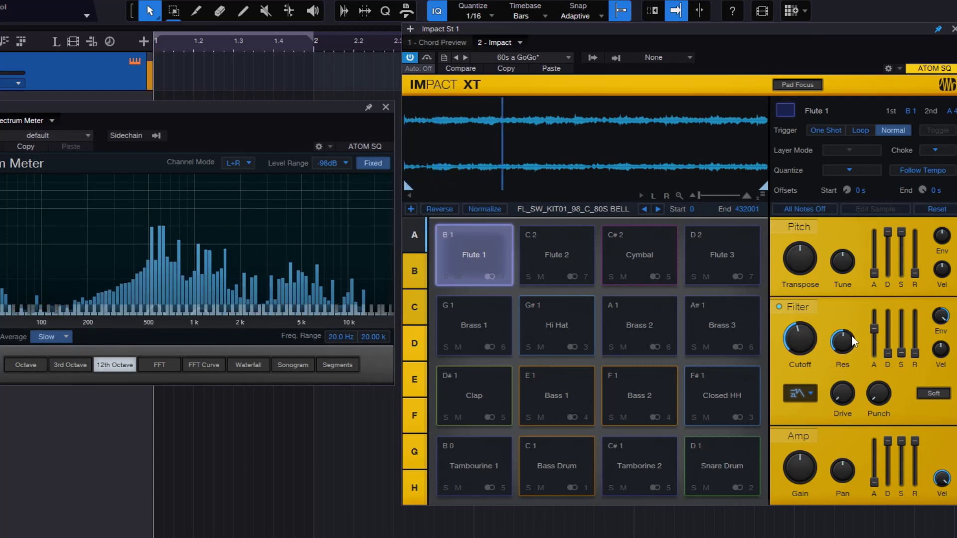
- Switch the Flute 1 trigger mode to One Shot and lengthen the filter envelope's attack slightly
click(828, 130)
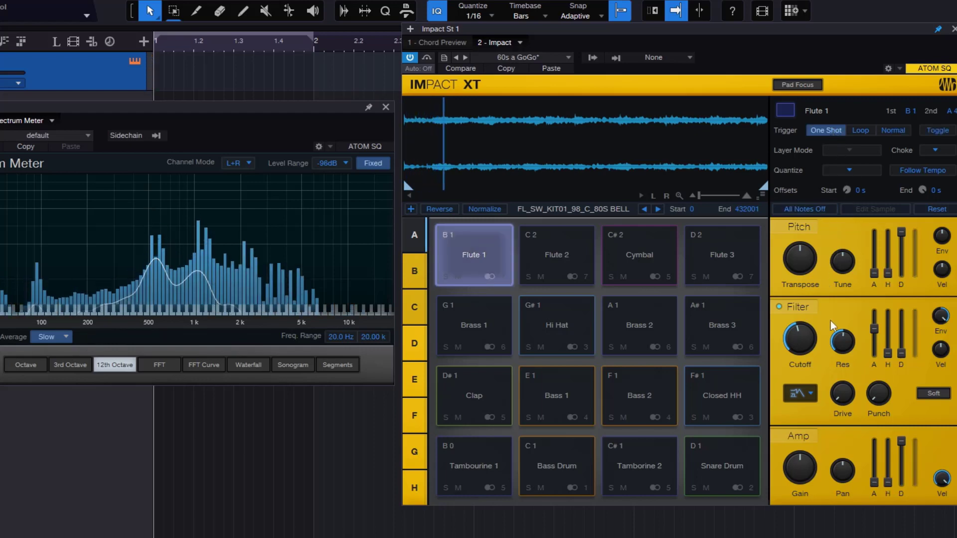
drag(875, 329, 881, 322)
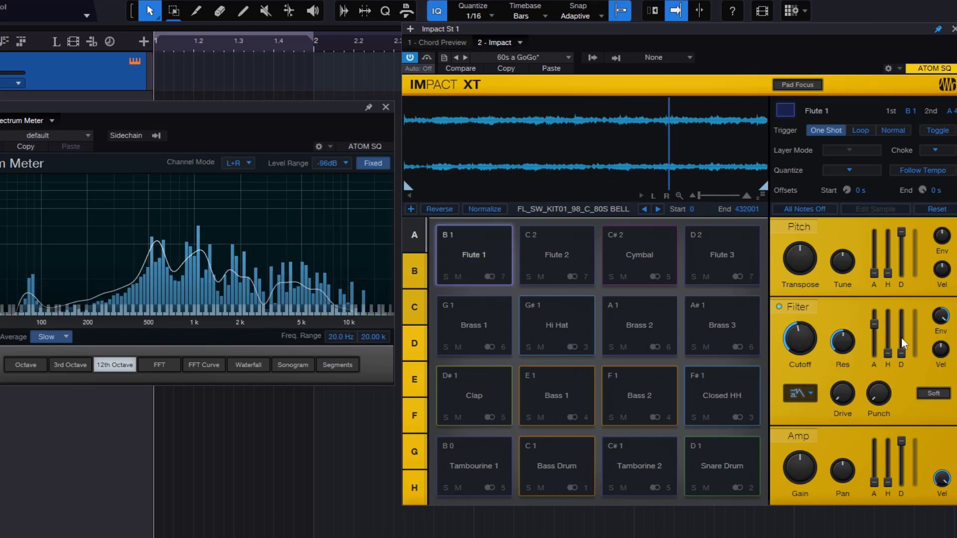
mouse_move(821, 337)
mouse_down()
mouse_move(807, 288)
mouse_move(826, 368)
mouse_move(818, 347)
mouse_up()
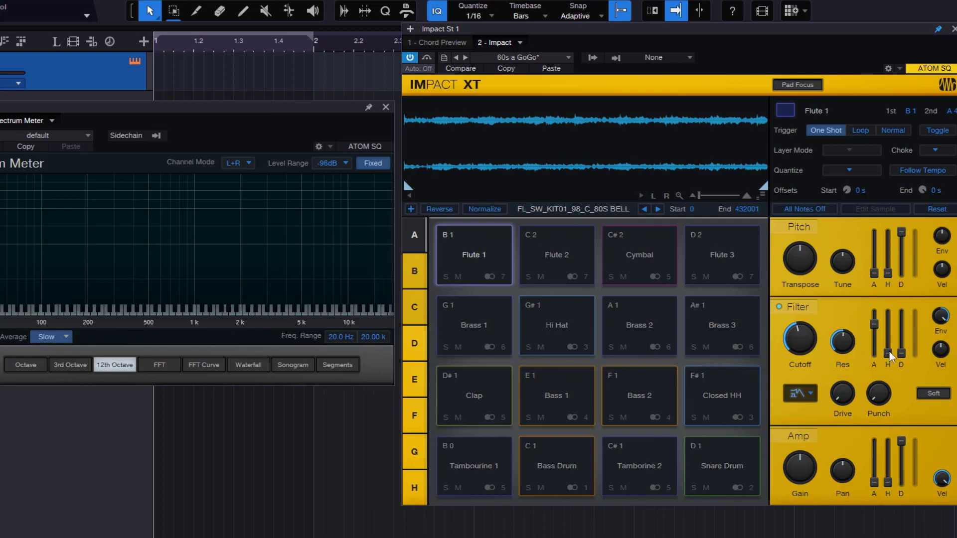
- Return the Flute 1 trigger mode to Normal, raise the filter envelope's decay to about two thirds and lower the cutoff slightly
click(893, 132)
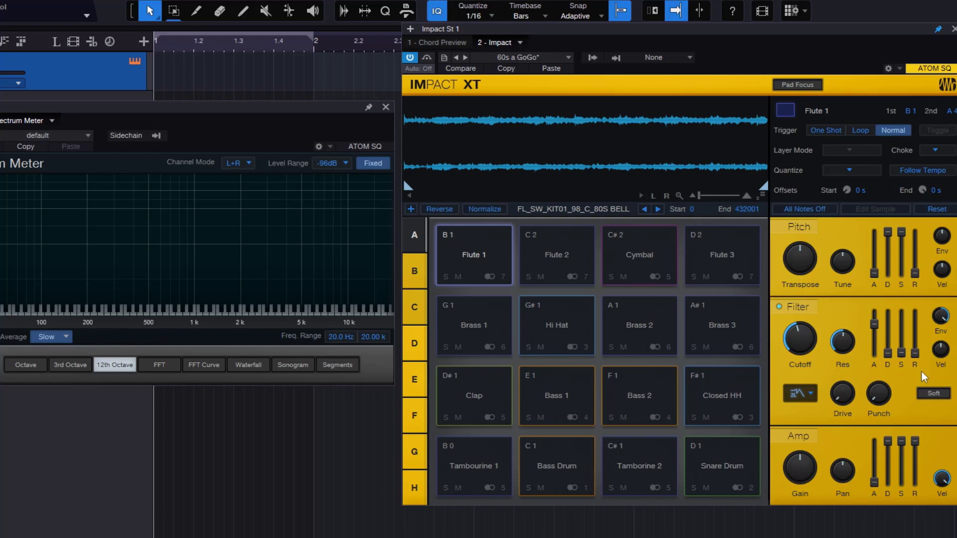
drag(889, 352, 893, 285)
mouse_move(802, 342)
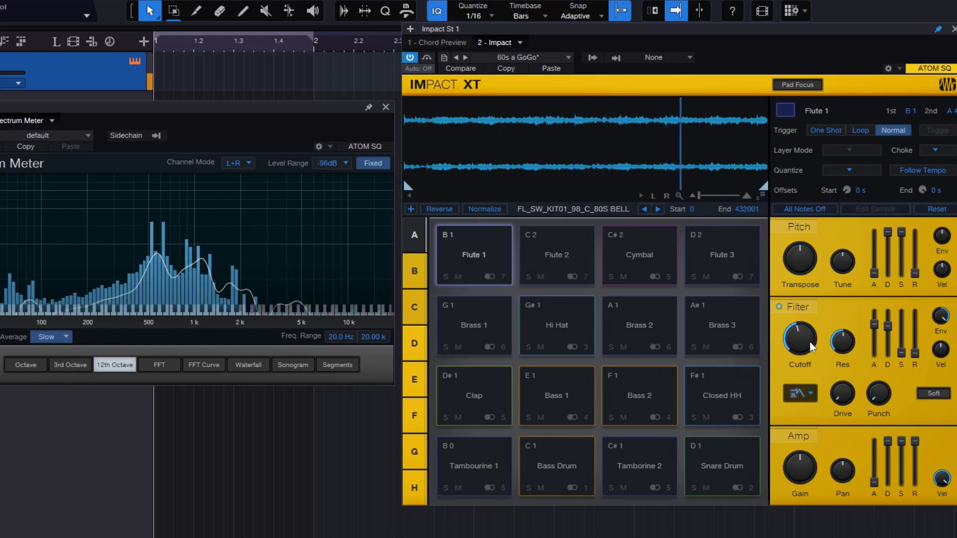
mouse_move(807, 338)
mouse_down()
mouse_move(801, 272)
mouse_move(800, 350)
mouse_move(811, 354)
mouse_up()
- Raise the Flute 1 filter envelope's sustain to about half and its release to about two thirds
drag(900, 351, 905, 304)
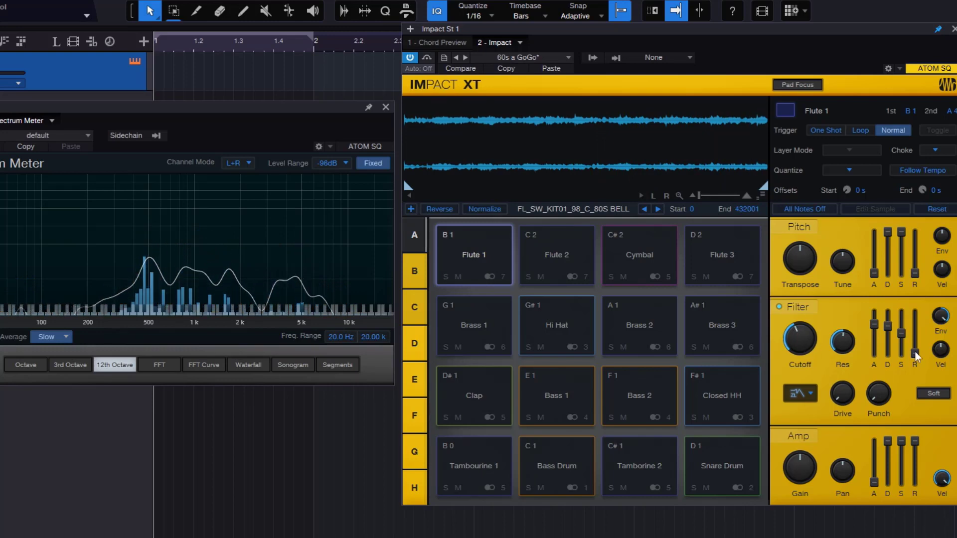
drag(914, 352, 923, 325)
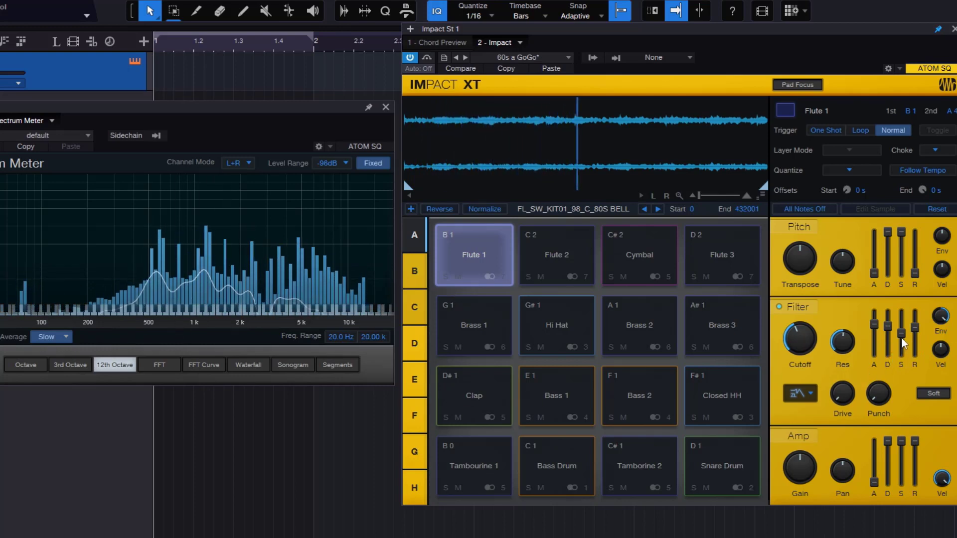
mouse_move(905, 335)
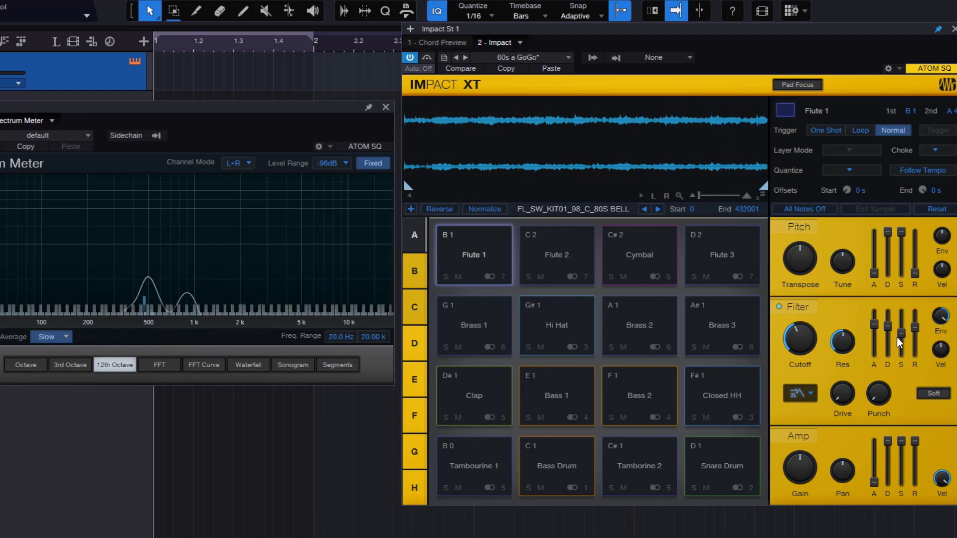
- Try a high resonance on the Flute 1 filter, drop it to minimum and raise the cutoff to about two thirds
drag(847, 343, 850, 316)
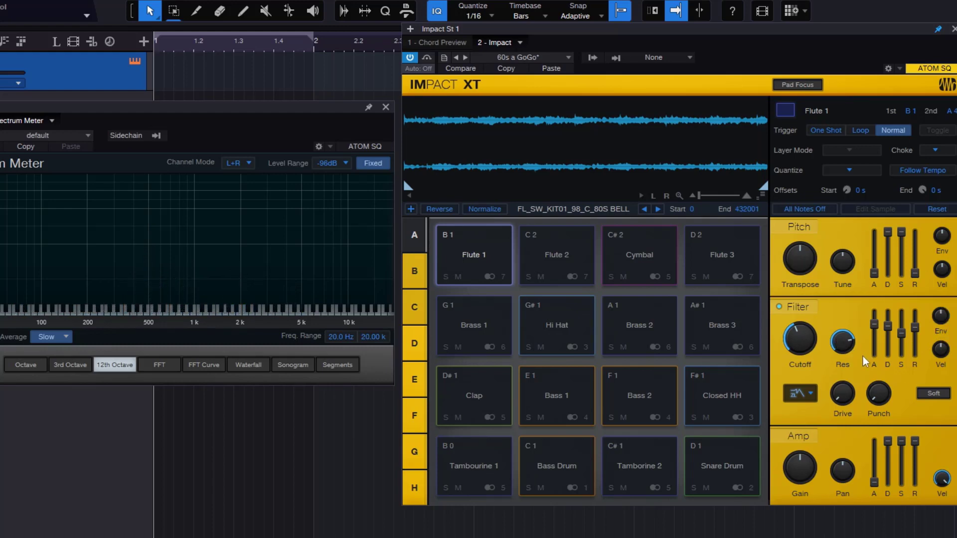
drag(851, 349, 850, 384)
drag(795, 342, 801, 320)
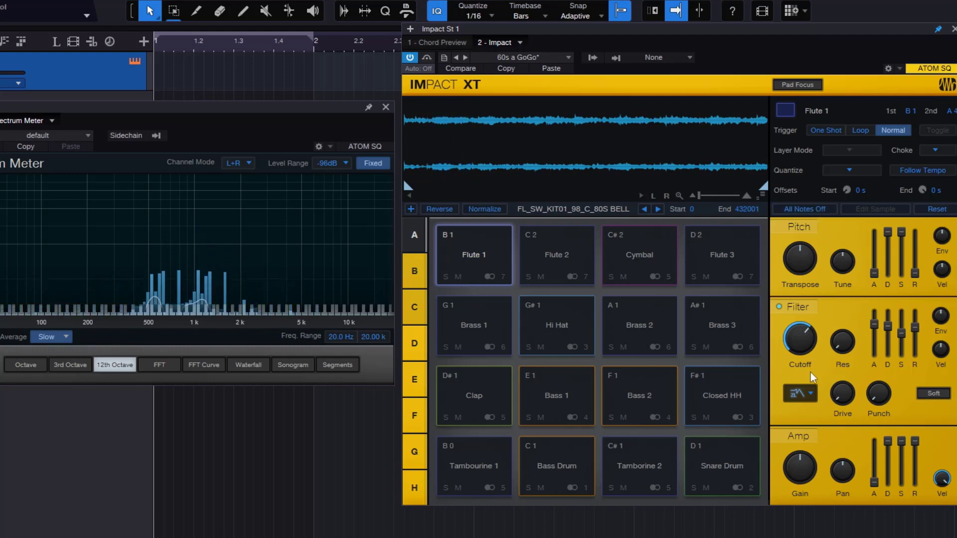
- Try the Eco Filter on the Flute 1 pad and switch the filter type to LP24 Ladder
click(805, 394)
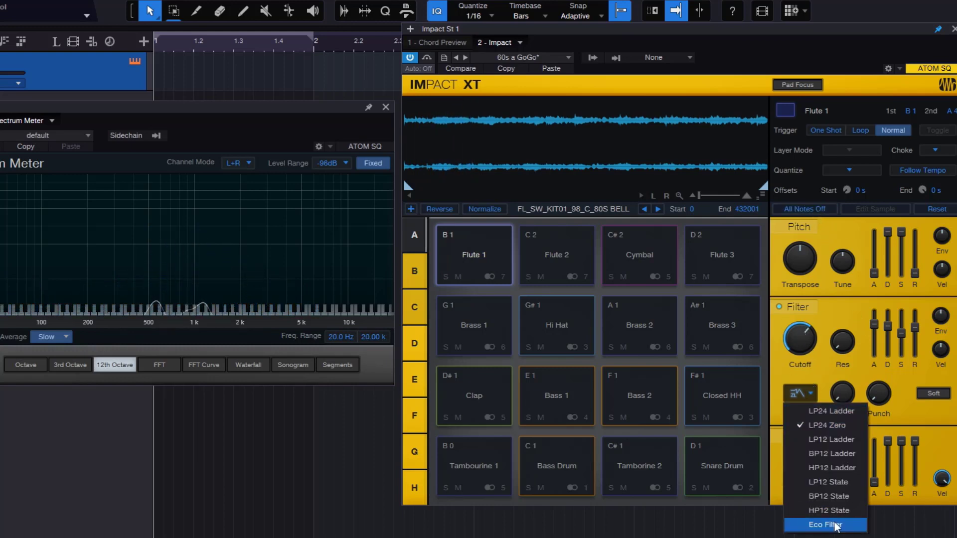
click(825, 524)
click(806, 397)
click(817, 412)
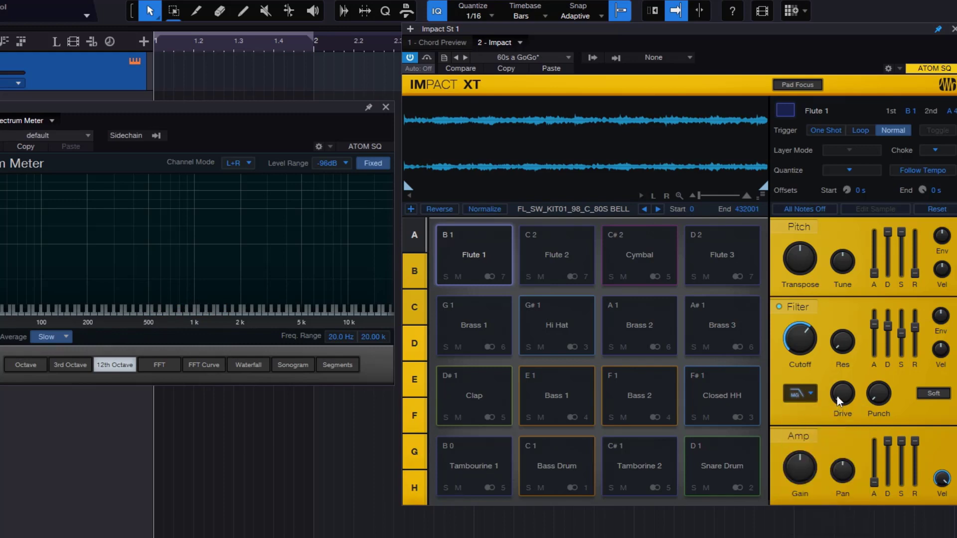
- Raise the Flute 1 filter's drive to around half and readjust the cutoff
mouse_move(837, 397)
drag(843, 396, 837, 313)
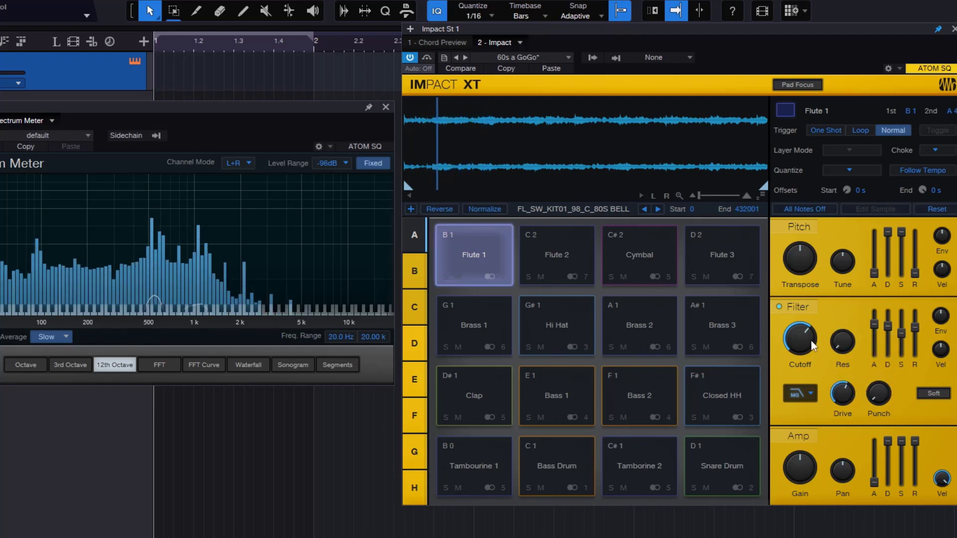
drag(806, 345, 804, 337)
drag(842, 386, 844, 403)
- Raise the Flute 1 filter's resonance to about a third and its cutoff to about three quarters, comparing lower and higher drive amounts
drag(842, 343, 839, 299)
drag(799, 335, 799, 314)
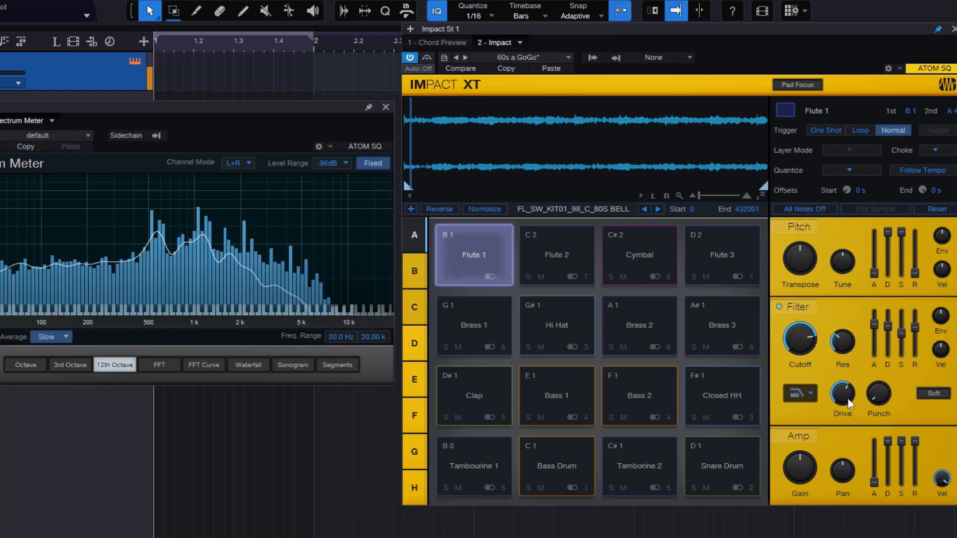
drag(846, 399, 848, 436)
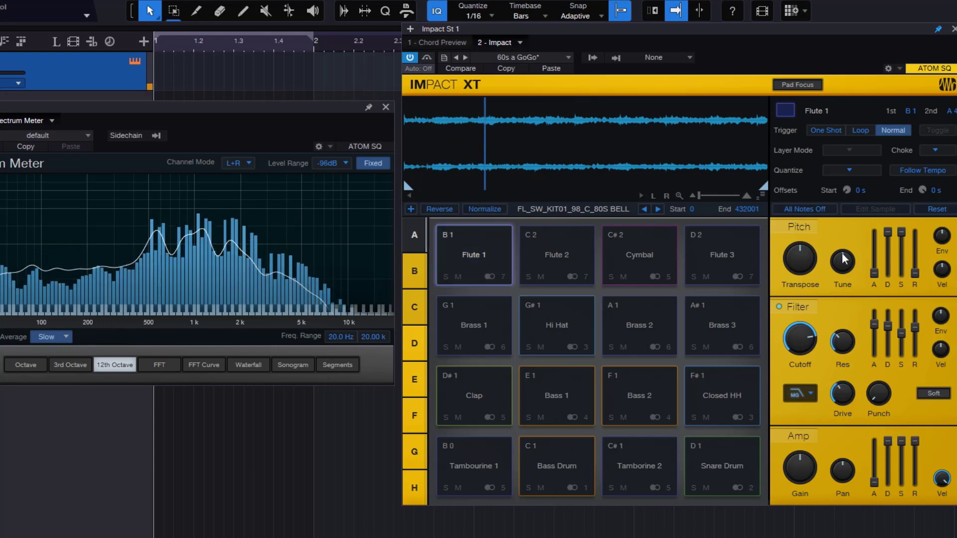
drag(851, 392, 851, 381)
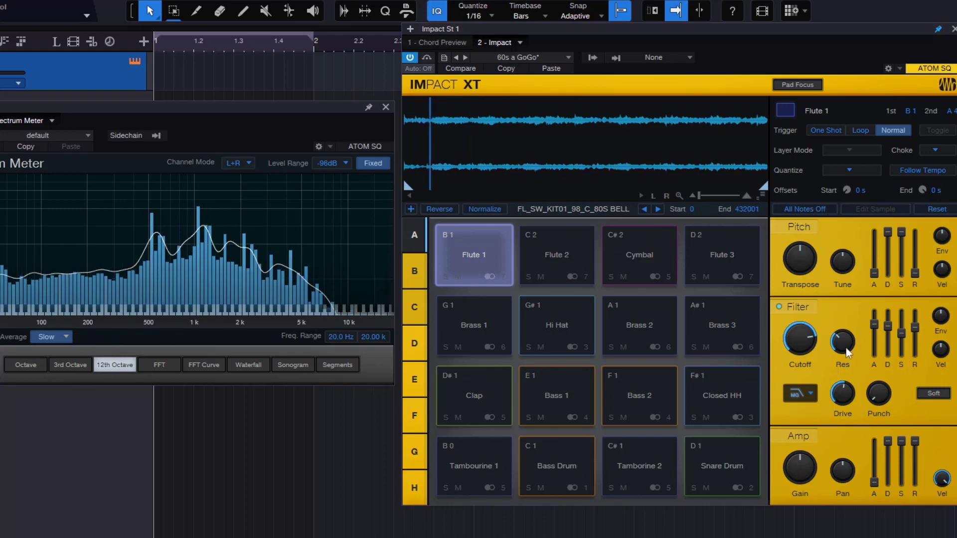
mouse_move(814, 350)
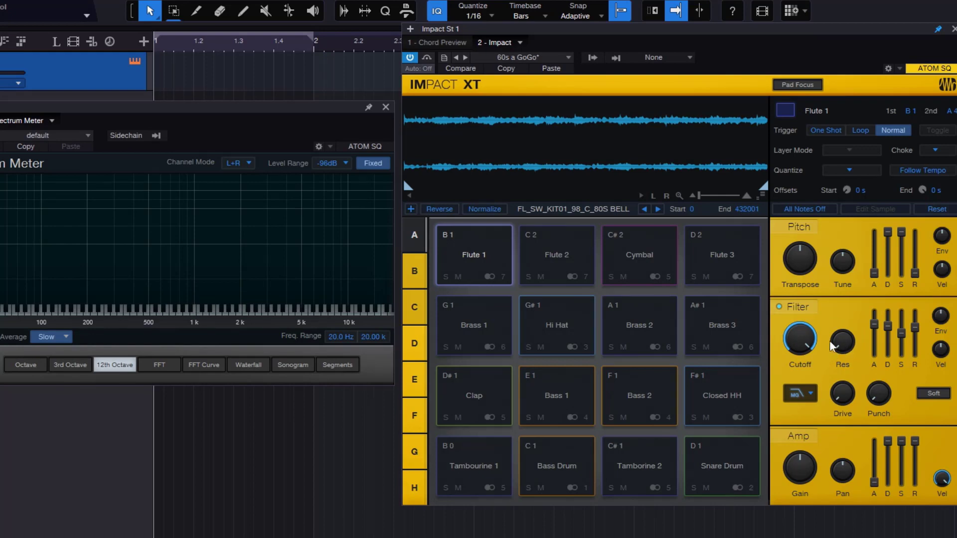
- Lower the Flute 1 filter's cutoff to about half with the punch at maximum, and set the pad's choke to Self
drag(805, 341, 803, 390)
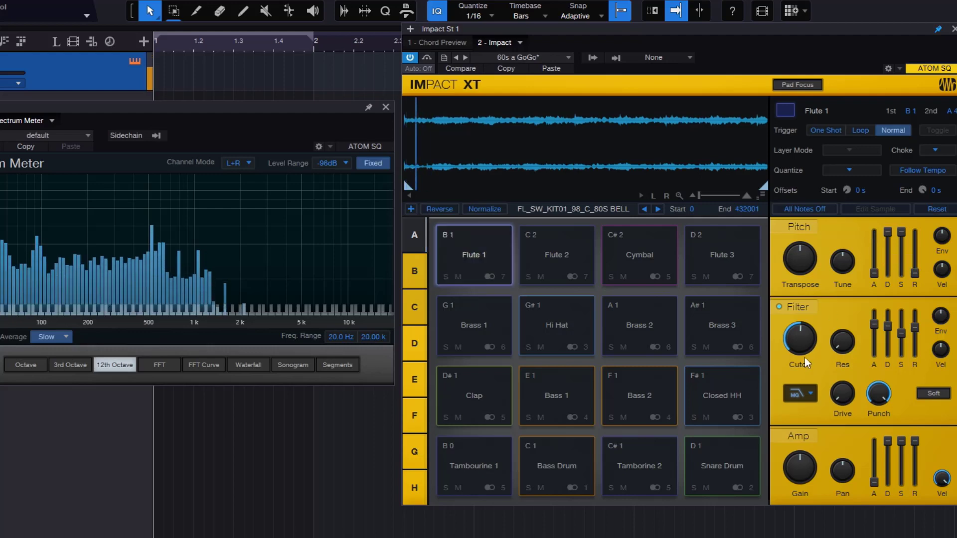
click(935, 150)
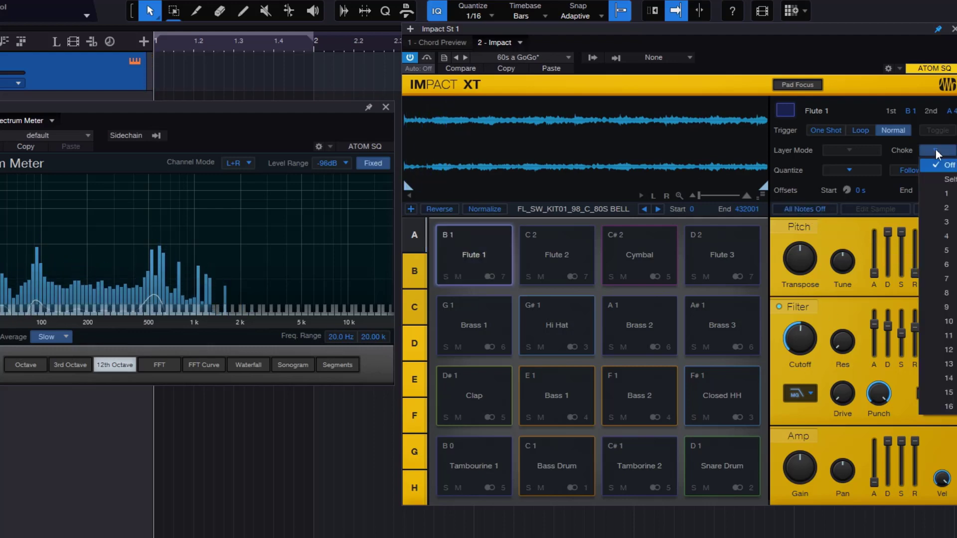
click(949, 179)
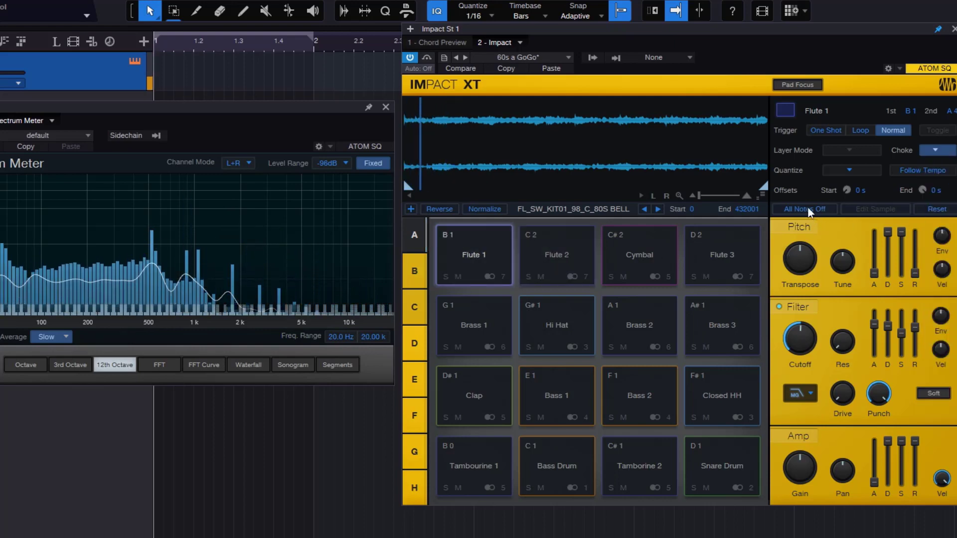
- Raise the Flute 1 filter's cutoff to about 15.70 kHz and play the pad repeatedly to hear the punch
drag(800, 335, 800, 319)
mouse_move(804, 334)
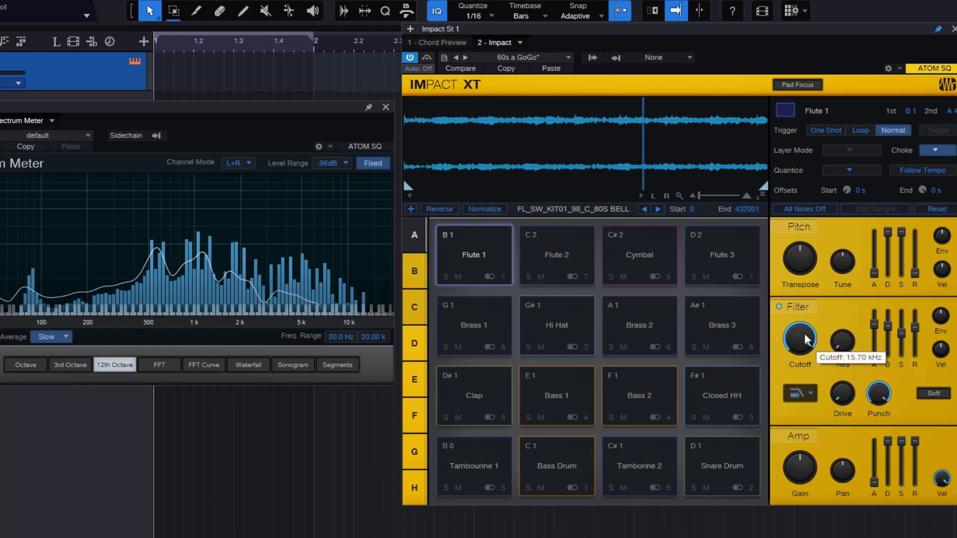
click(496, 253)
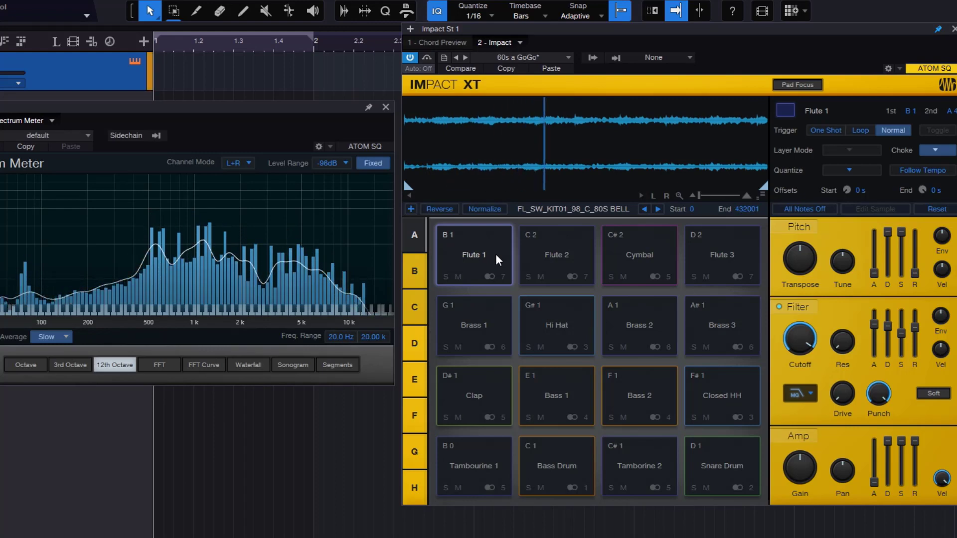
click(495, 253)
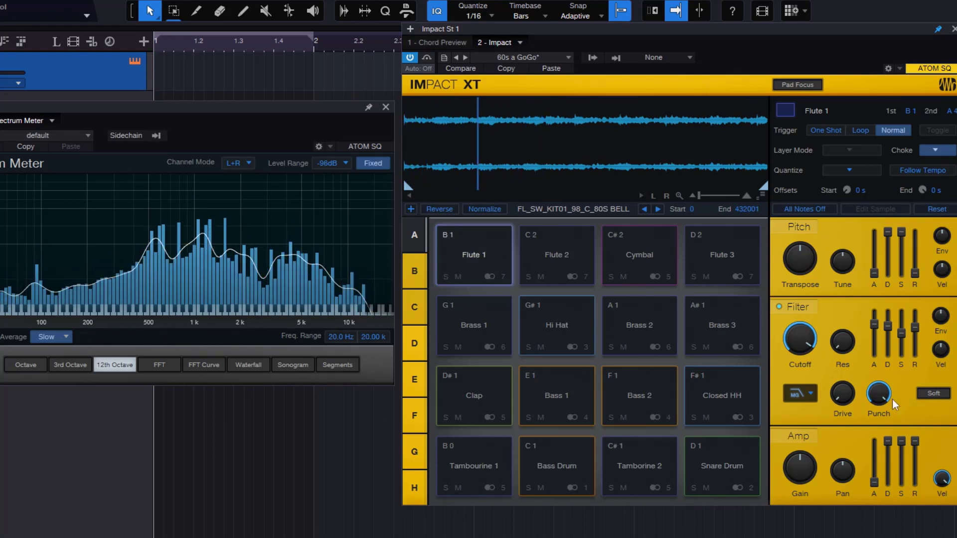
- Turn the Flute 1 filter's punch down to zero, lower the cutoff to about half and enable Soft
drag(883, 396, 884, 478)
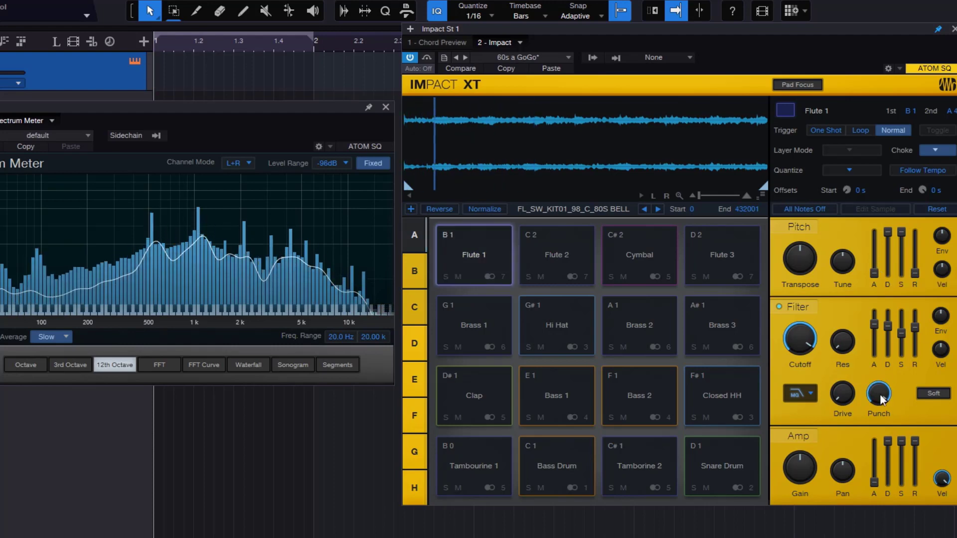
drag(816, 373, 823, 419)
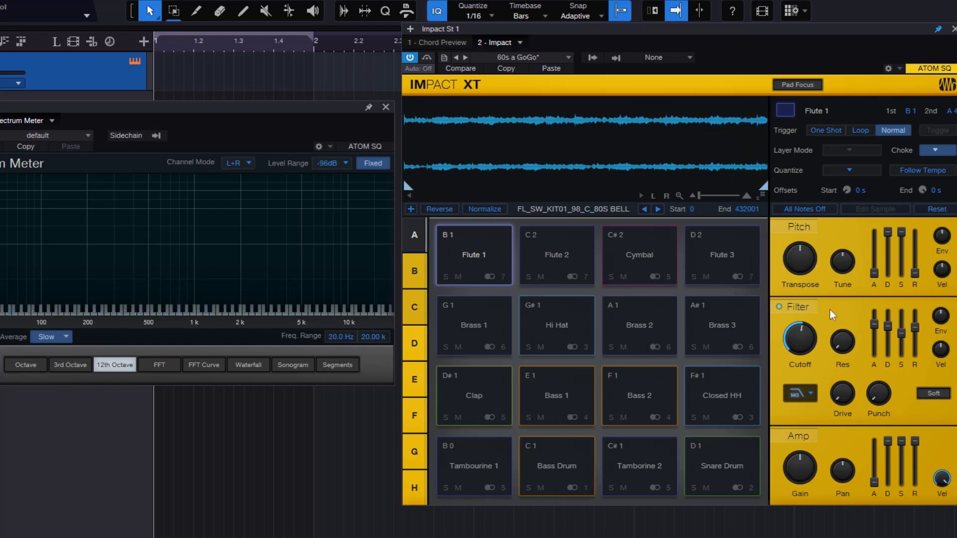
click(797, 395)
click(898, 381)
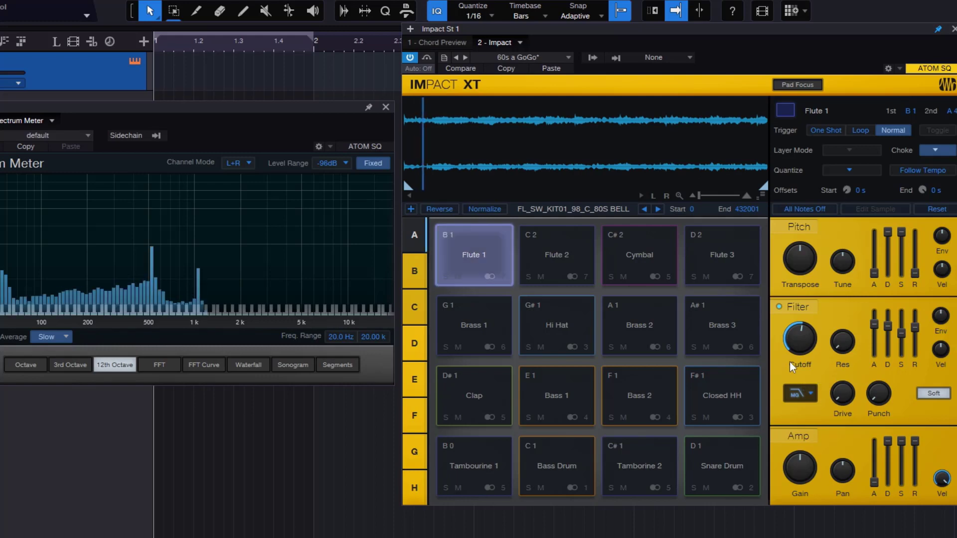
- Open the Flute 1 filter's cutoff to maximum and toggle Soft off and on to compare, leaving it enabled
drag(789, 363, 807, 259)
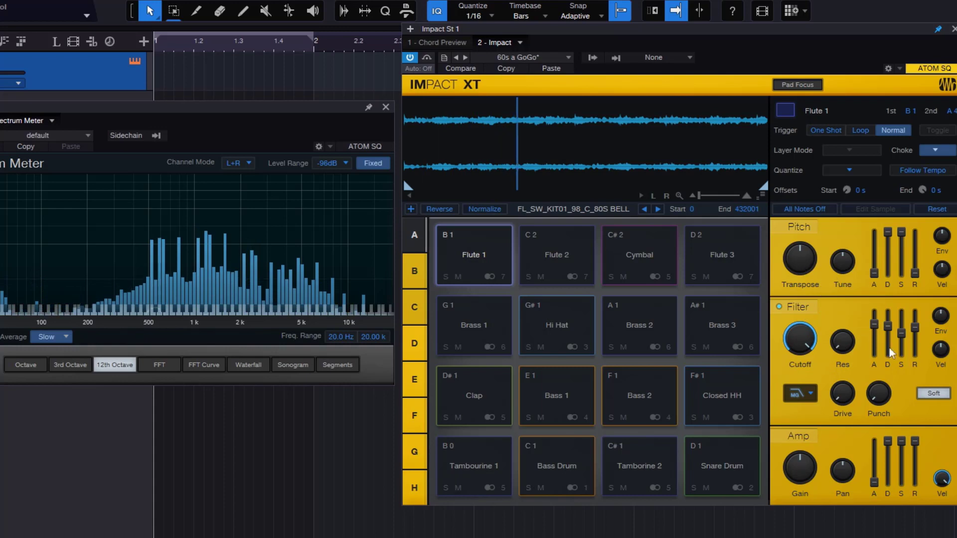
click(933, 394)
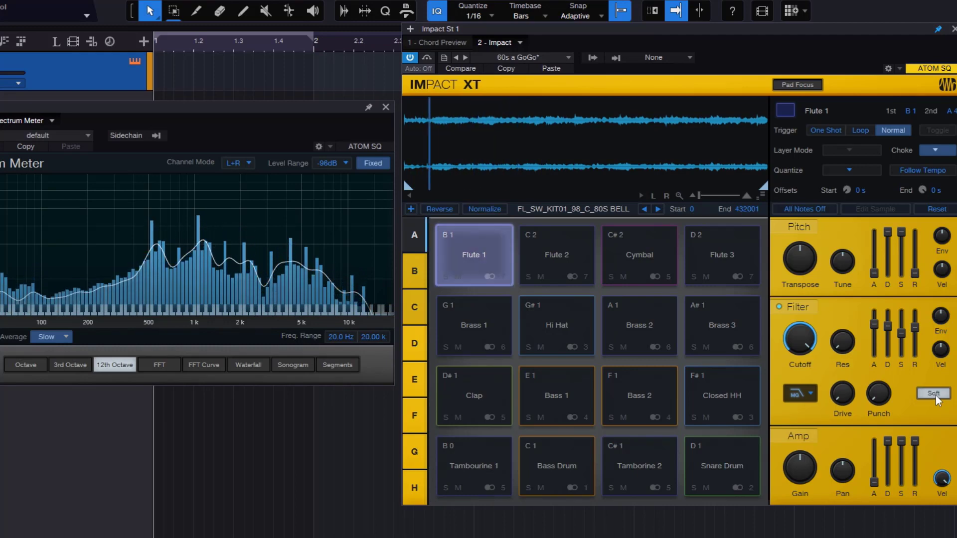
click(934, 394)
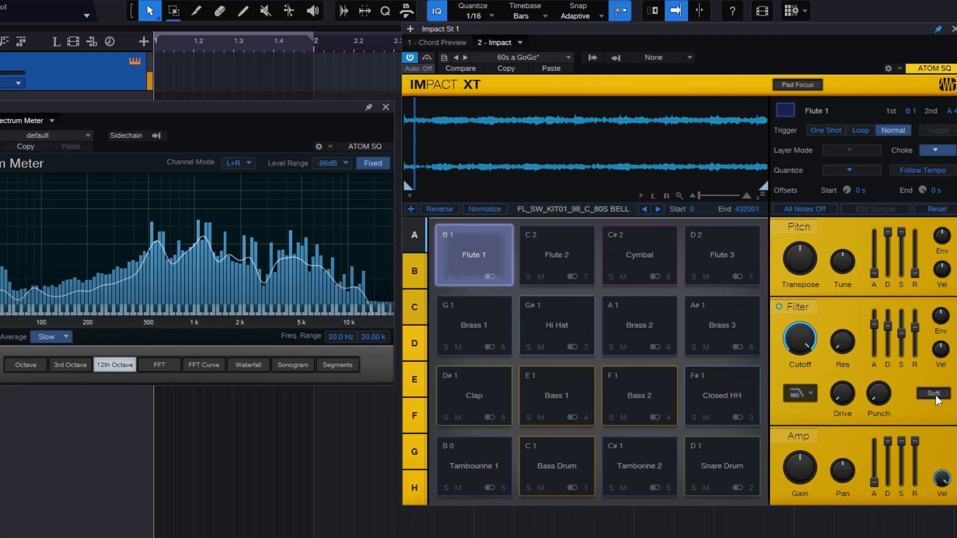
click(934, 394)
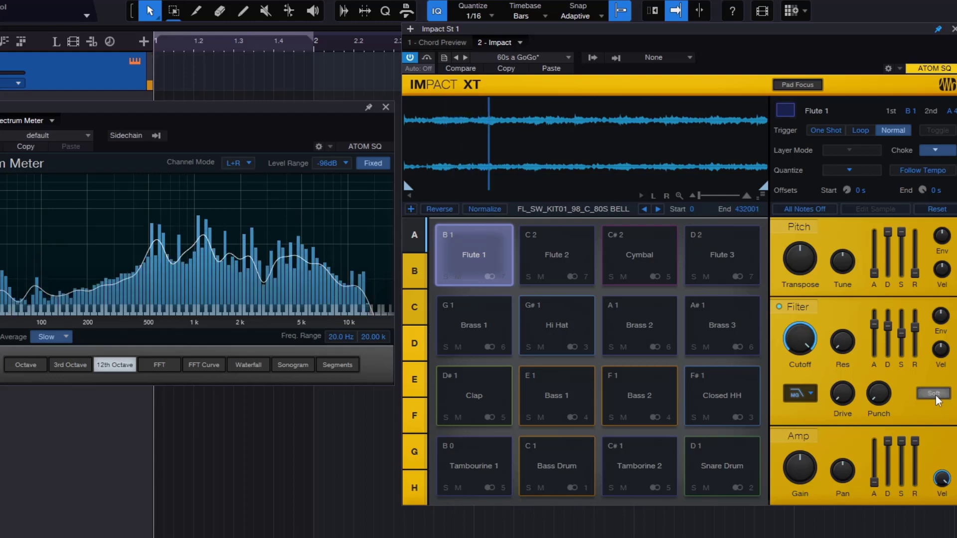
- Raise the Flute 1 filter's resonance, set its drive to about 18.5 % and switch the filter to another type
drag(843, 338, 842, 293)
drag(838, 389, 837, 370)
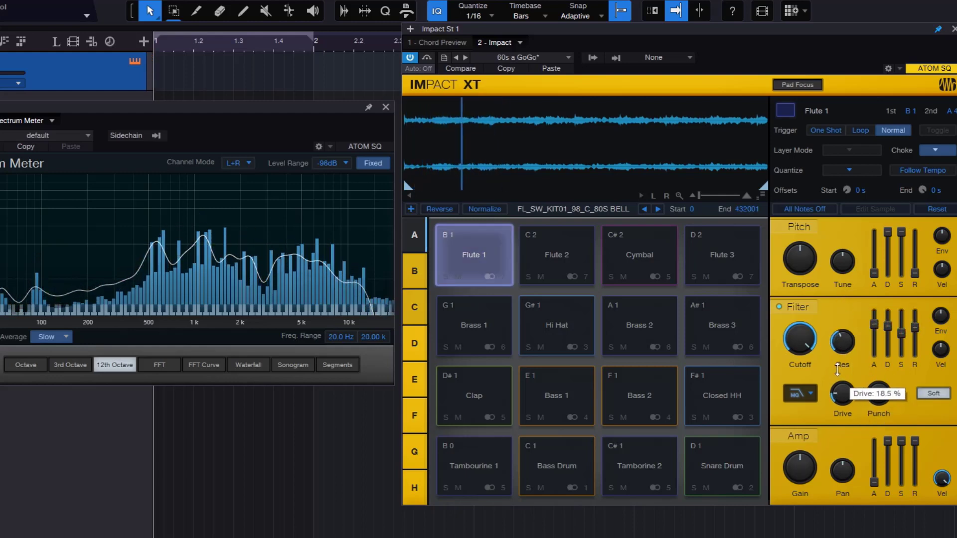
click(800, 393)
click(825, 428)
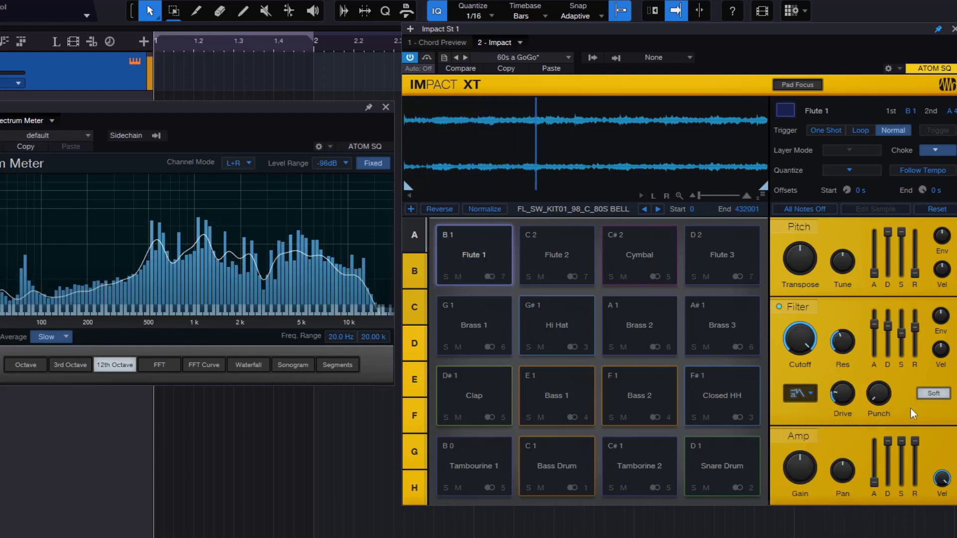
- Toggle the Flute 1 filter's Soft mode off and on repeatedly to compare the sound with the changed filter type
click(934, 394)
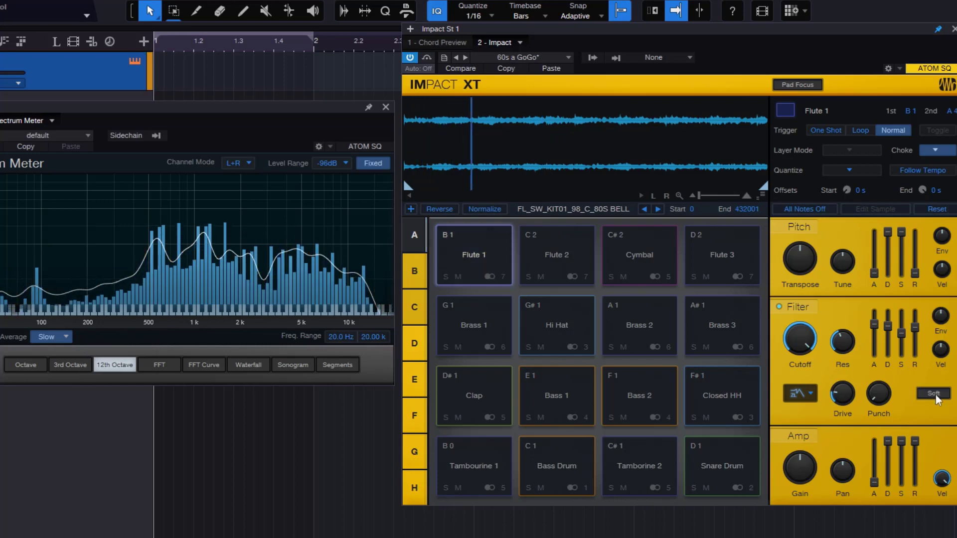
click(935, 395)
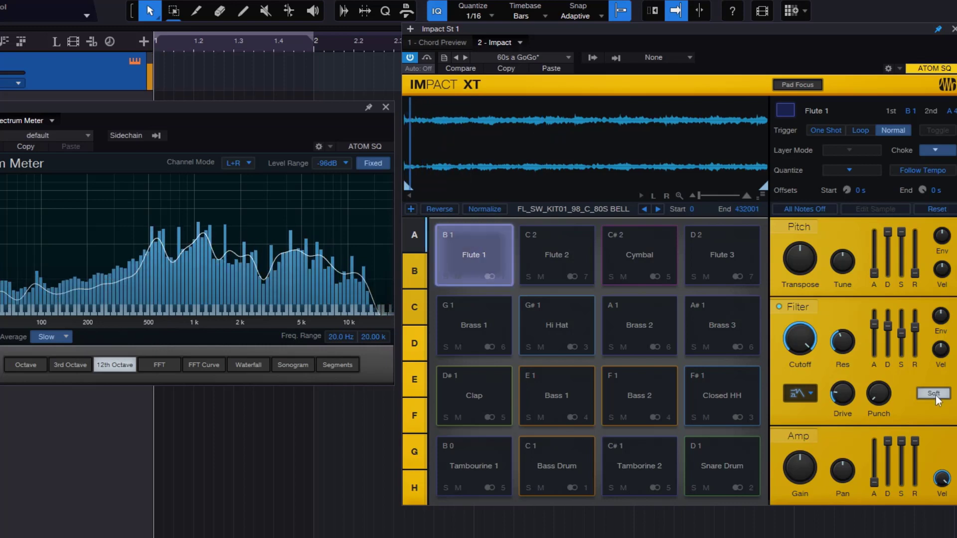
click(935, 396)
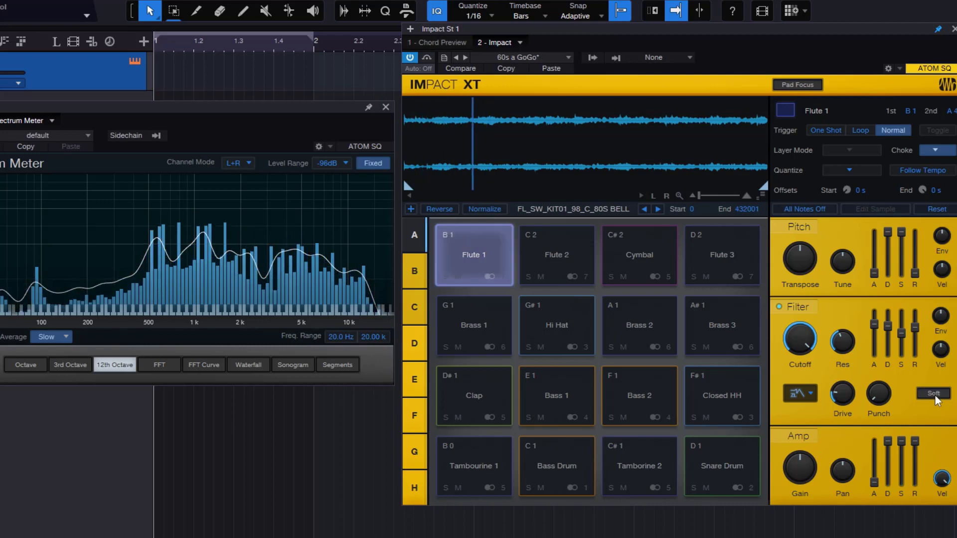
click(935, 398)
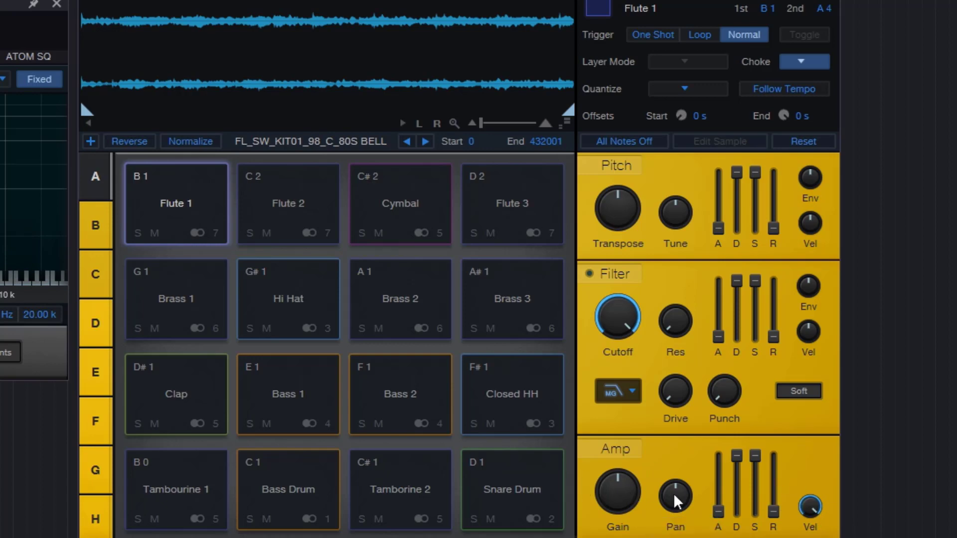
- Turn the Flute 1 amp's velocity amount down to zero and compare its amp settings with those of the Flute 2 pad
drag(813, 511, 813, 537)
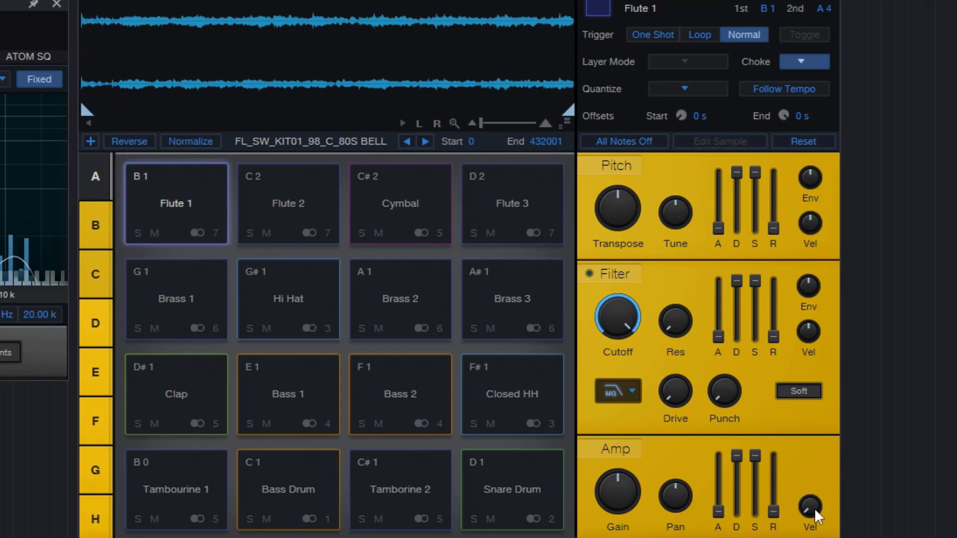
mouse_move(815, 507)
mouse_down()
mouse_move(821, 433)
mouse_move(821, 490)
mouse_up()
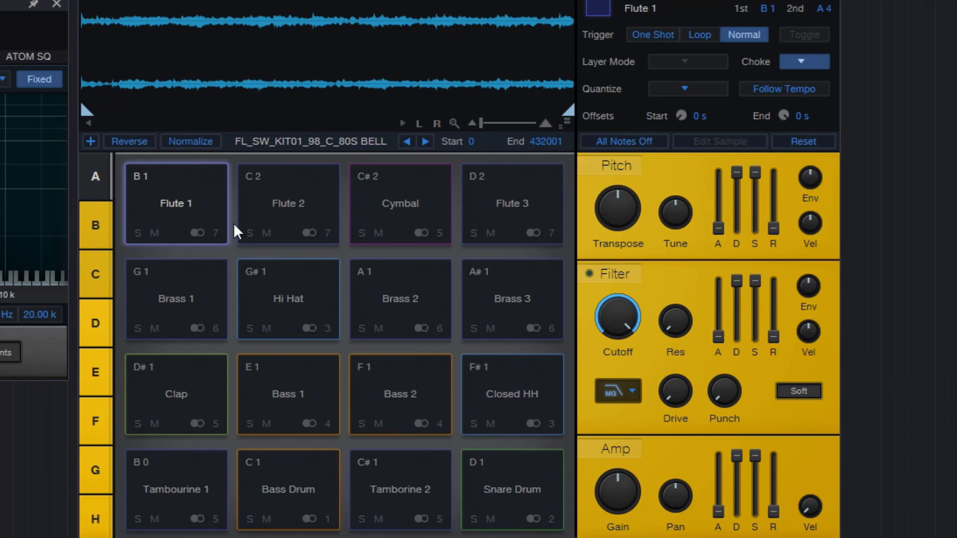
click(294, 232)
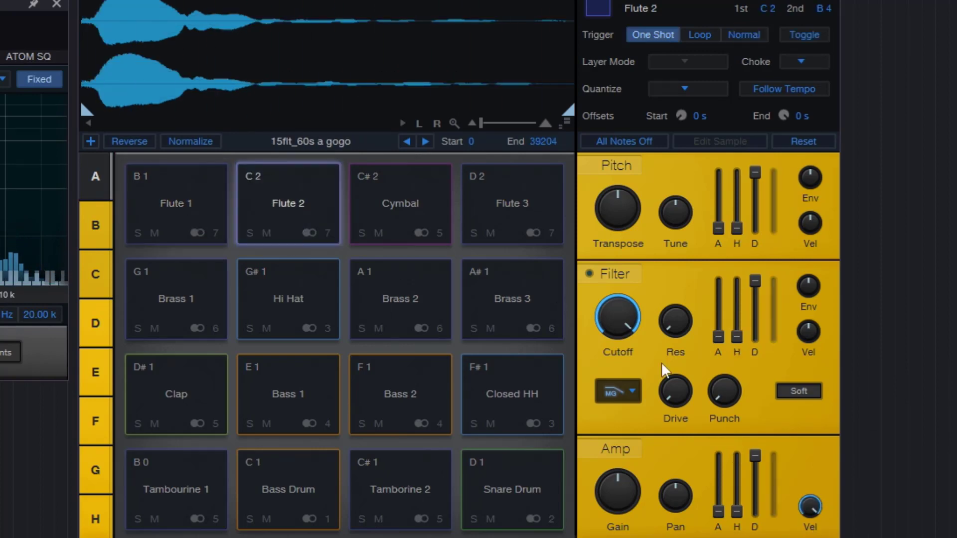
click(175, 202)
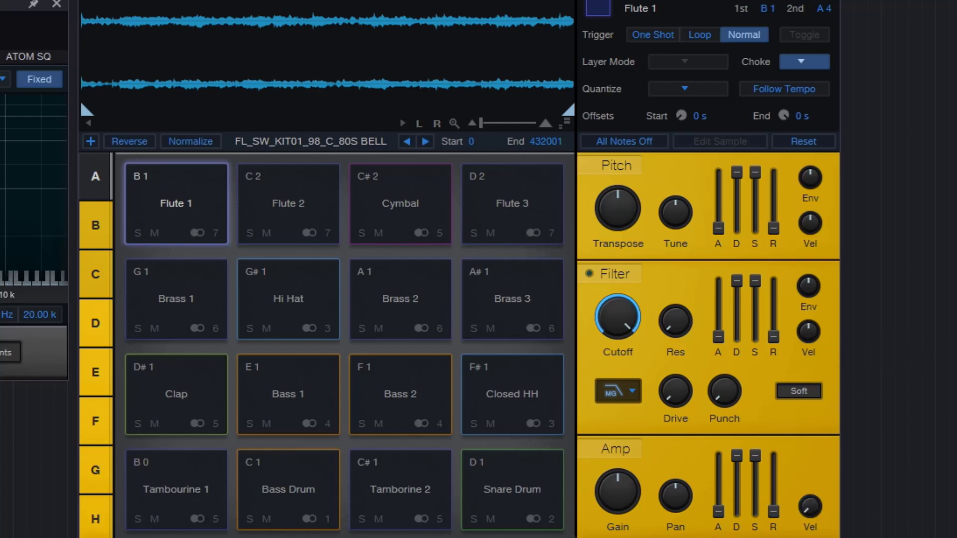
- Try out the Flute 1 amp's gain and pan, turning the pan to one side and resetting it to centre
click(192, 198)
drag(625, 489, 687, 351)
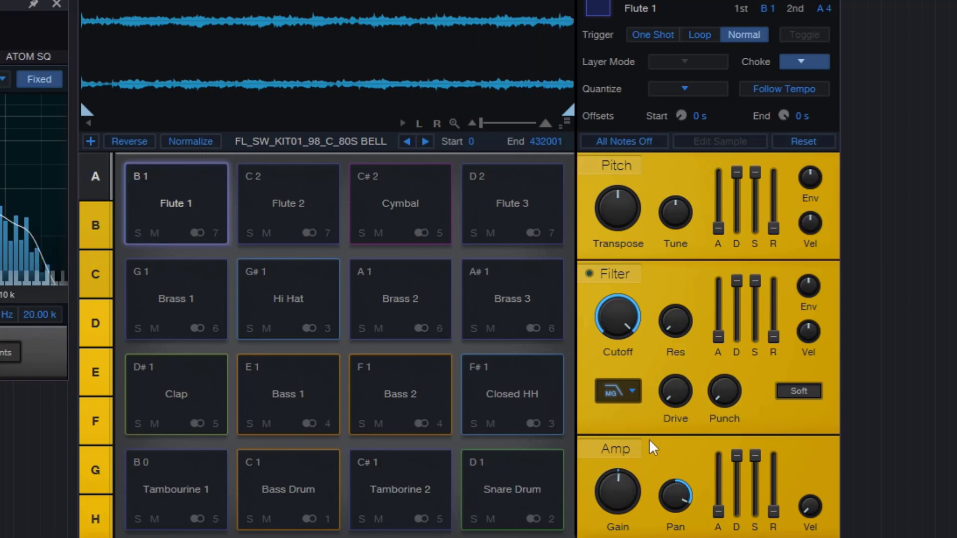
double_click(668, 502)
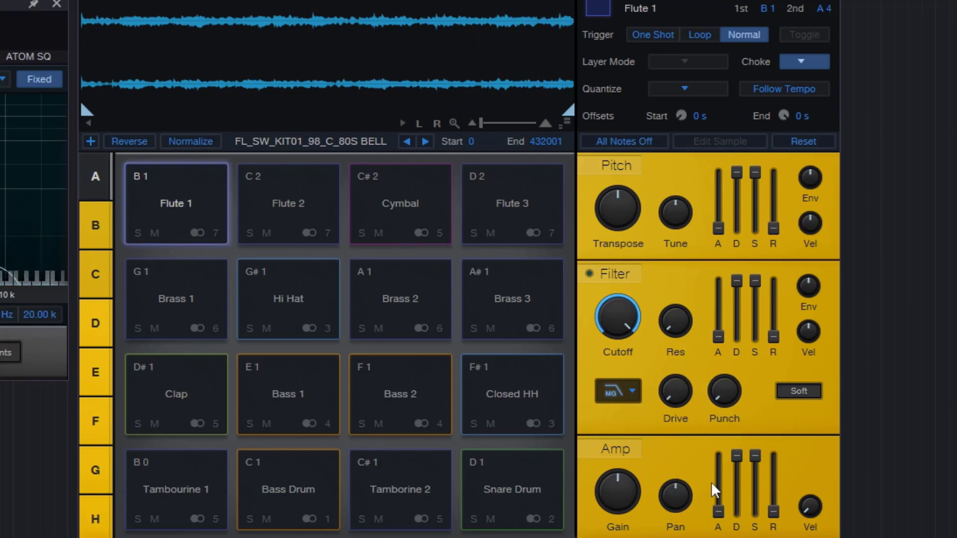
- Switch the Flute 1 trigger mode to One Shot and back to Normal to compare the amp envelope stages
click(632, 38)
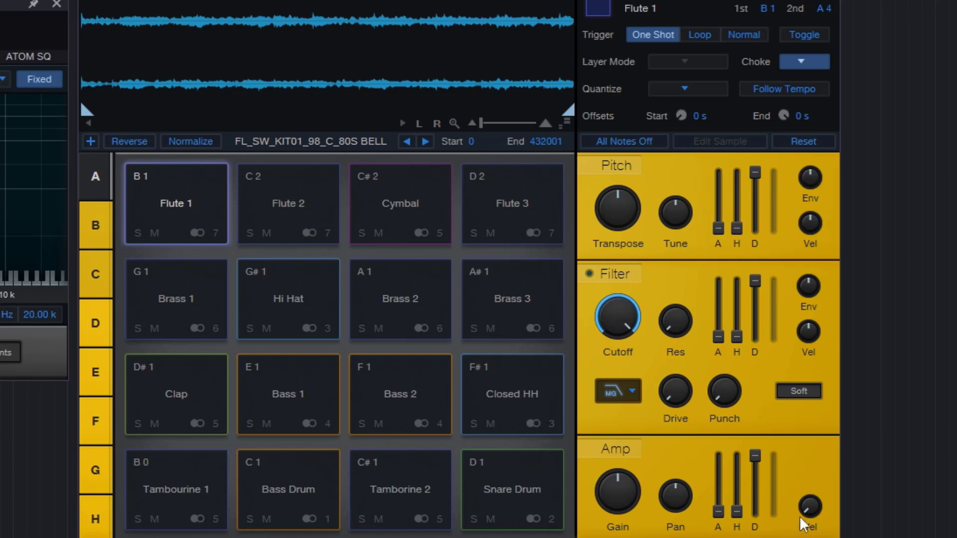
click(739, 38)
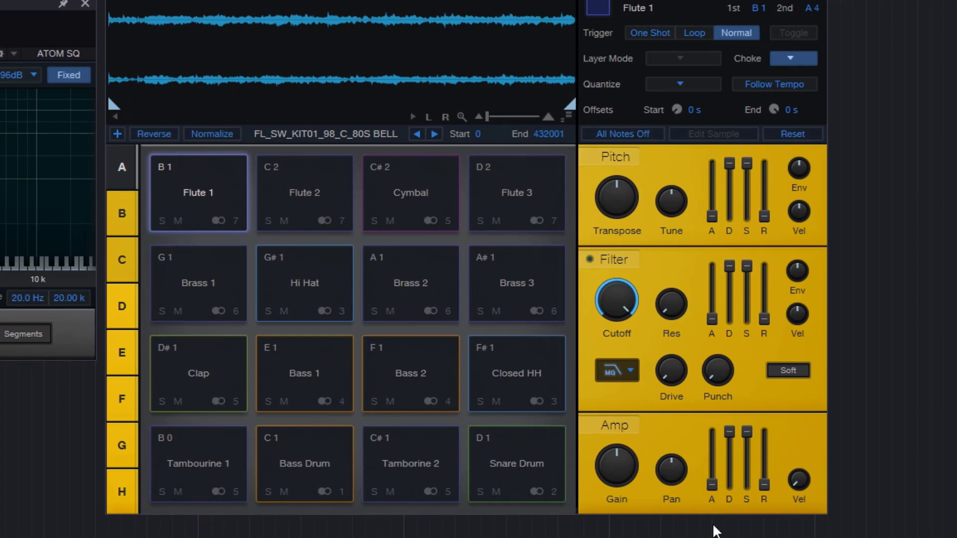
- Set the Flute 1 amp envelope's attack to about 3.98 s and lower its decay and sustain to minimum
mouse_move(710, 492)
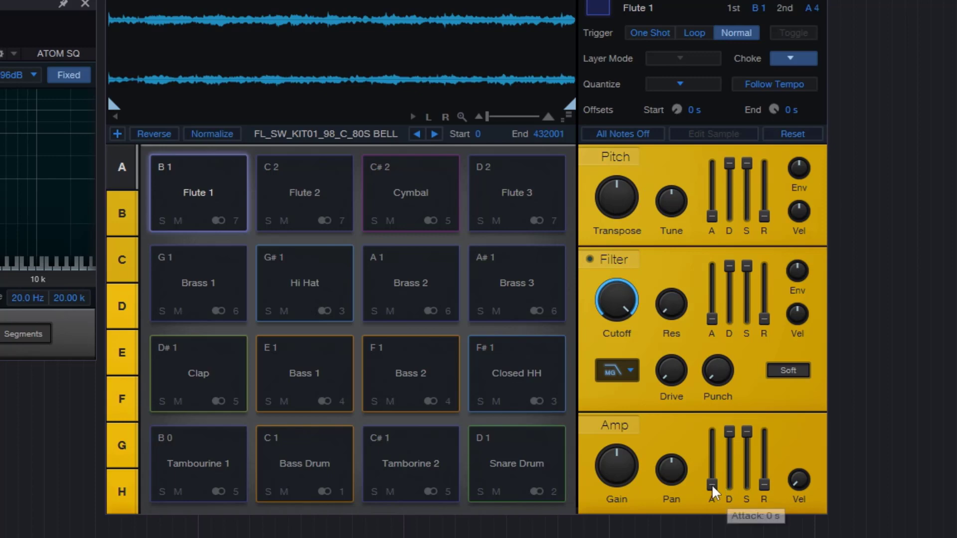
drag(712, 485, 711, 391)
drag(729, 432, 747, 485)
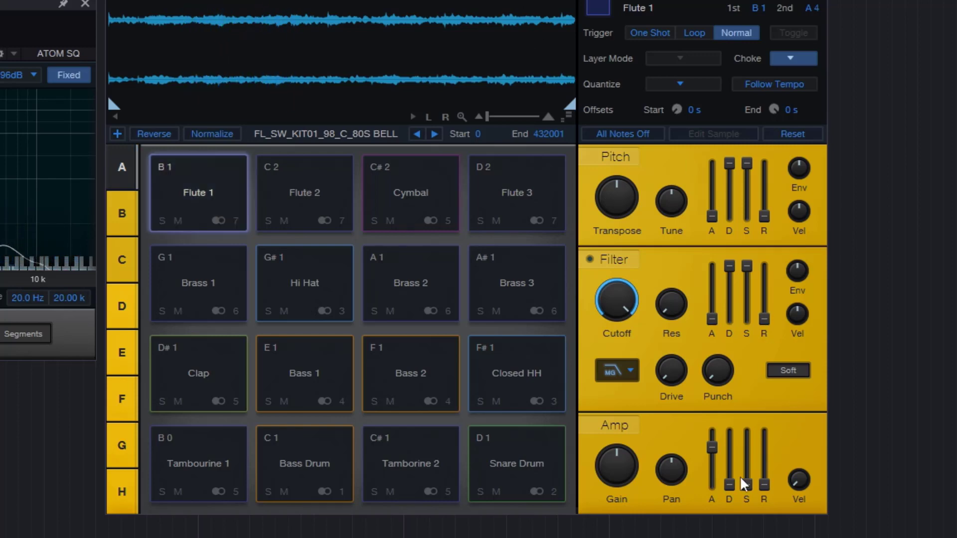
mouse_move(728, 497)
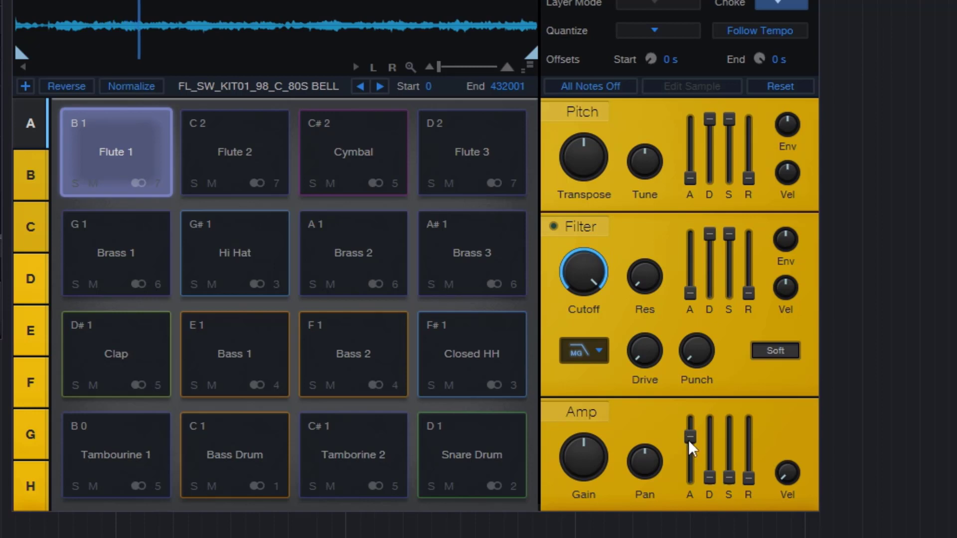
mouse_move(695, 434)
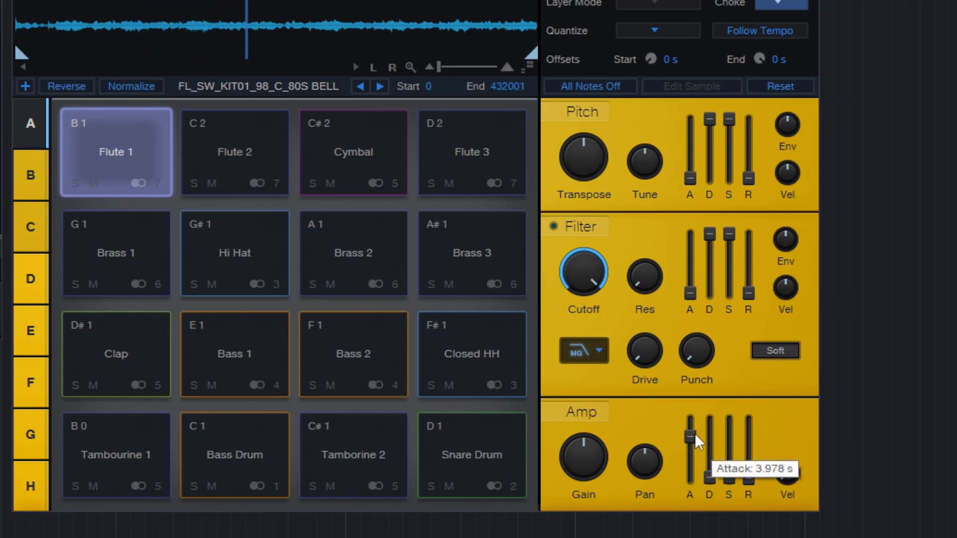
- Raise the Flute 1 amp envelope's decay and sustain above half, and set its release to about 1.17 s
drag(713, 479, 710, 381)
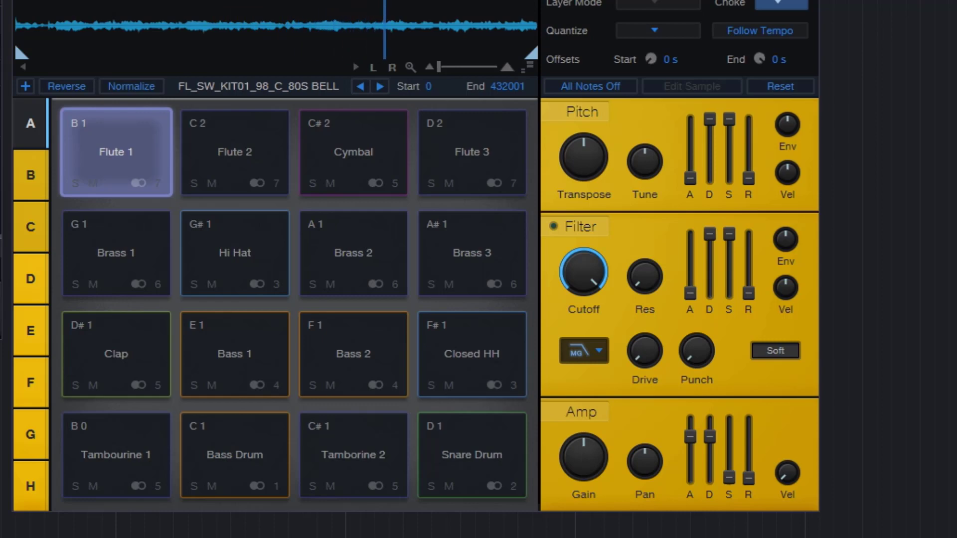
drag(730, 478, 739, 391)
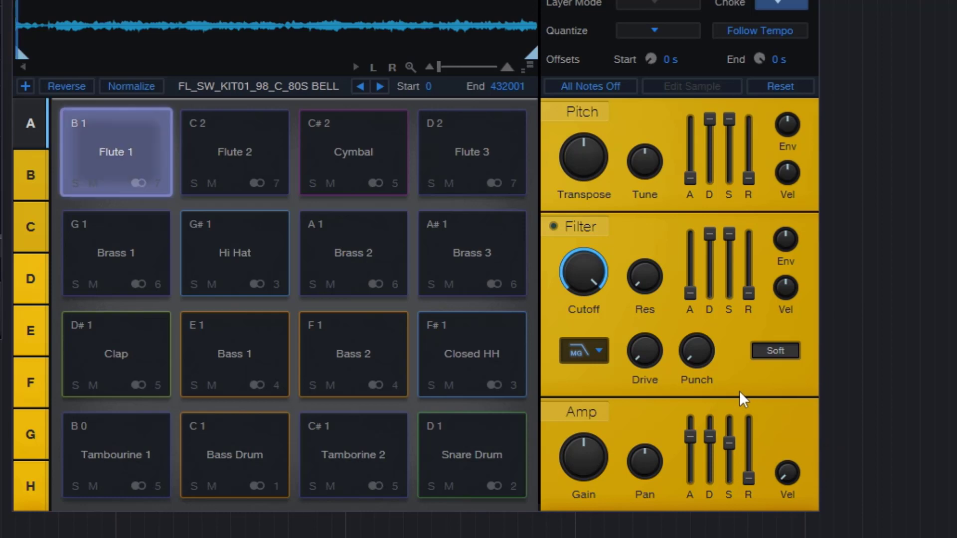
mouse_move(734, 444)
drag(733, 444, 734, 447)
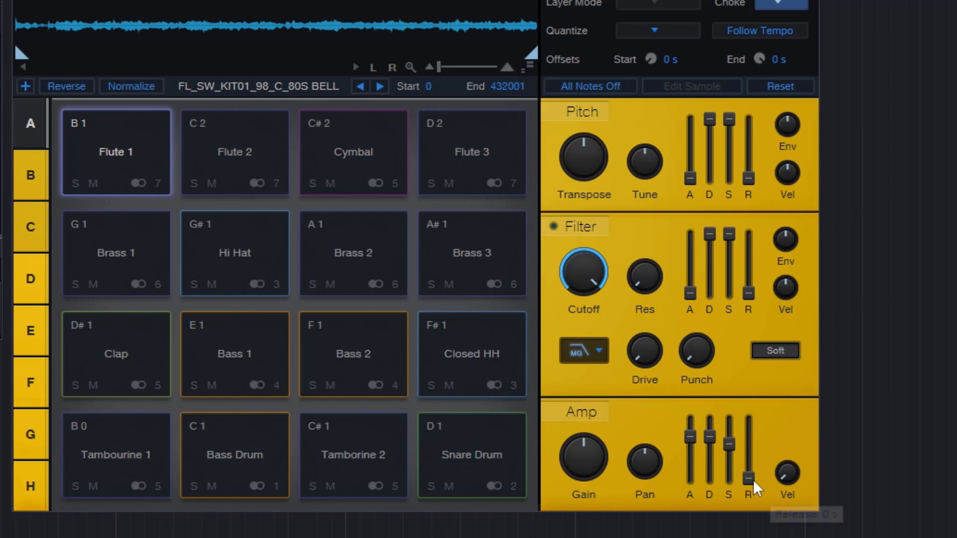
drag(753, 479, 755, 400)
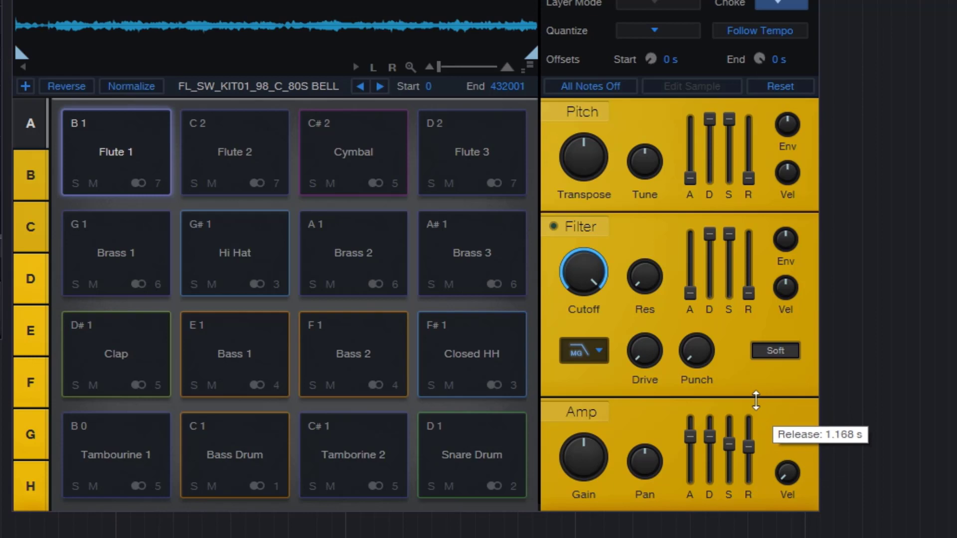
- Lower the Flute 1 amp envelope's sustain to minimum to hear the effect, and raise it again
drag(729, 444, 729, 478)
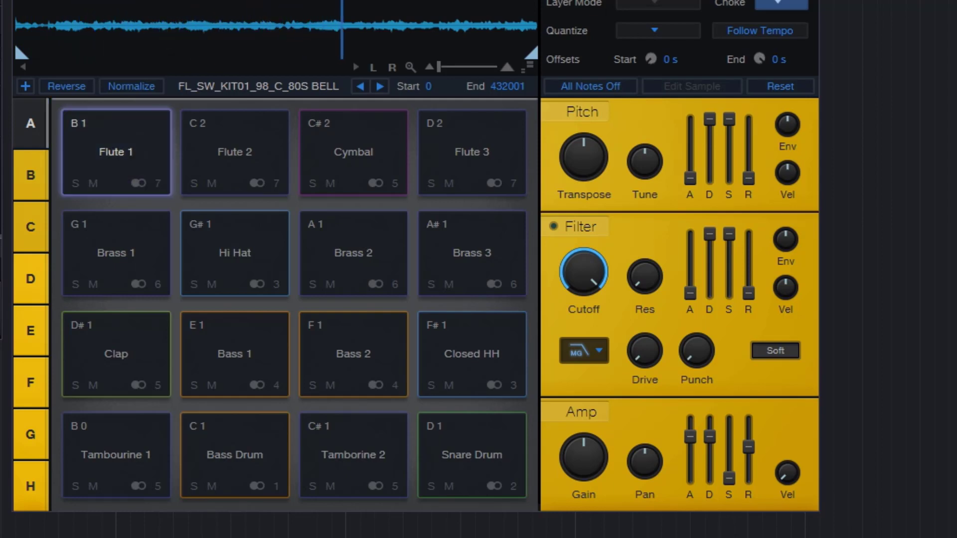
mouse_move(725, 473)
drag(727, 478, 728, 397)
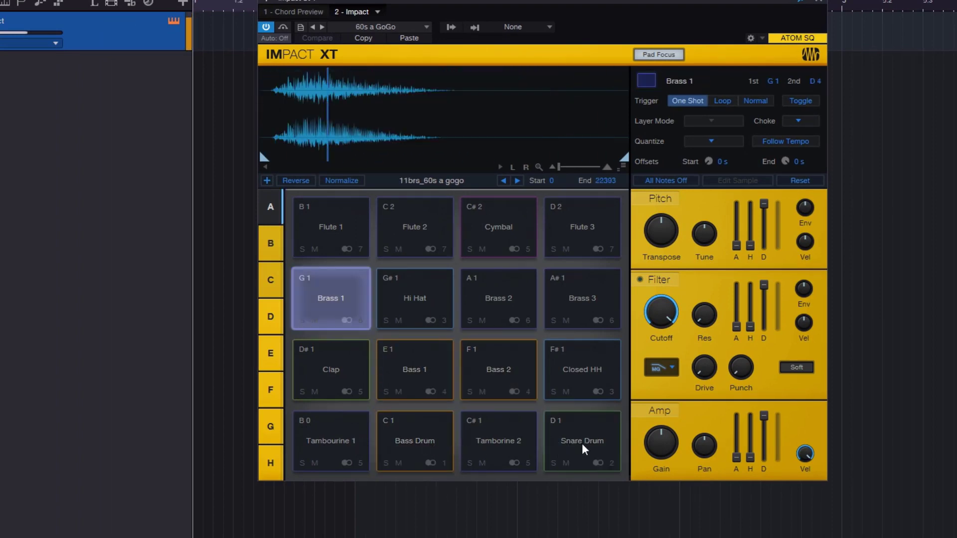
- Select the Snare Drum pad and move the Impact XT window slightly lower over the arrangement
click(581, 415)
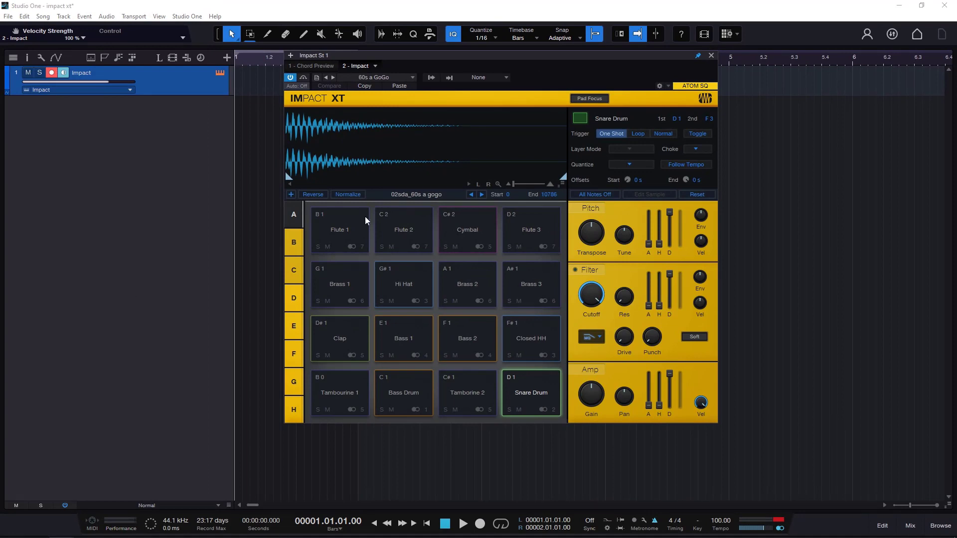
drag(493, 56, 492, 86)
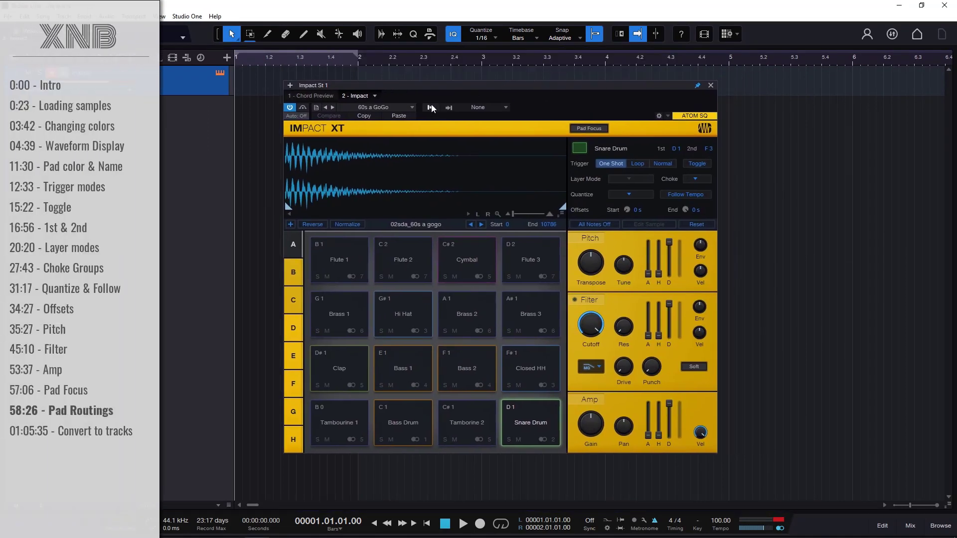
- Look through the Impact XT preset list while keeping the 60s a GoGo kit loaded
click(386, 108)
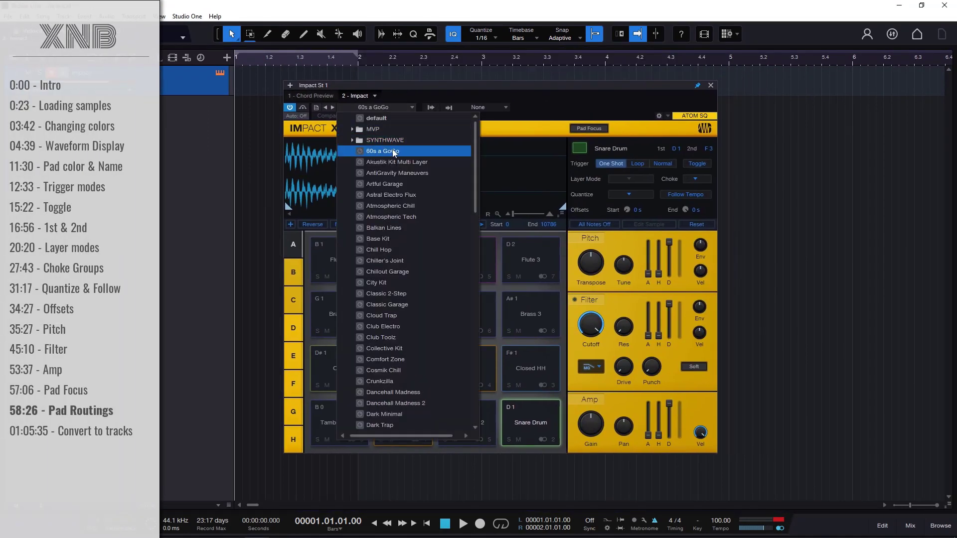
click(571, 105)
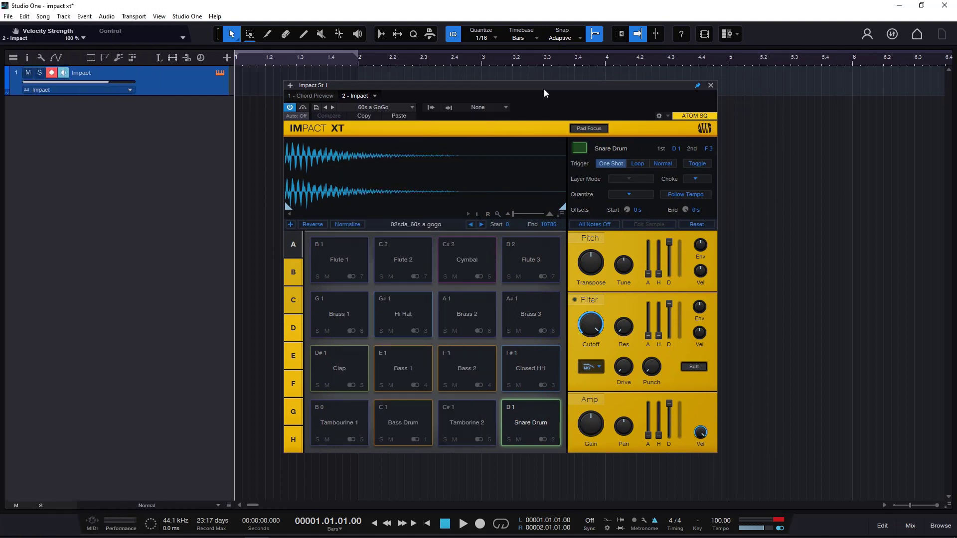
click(393, 106)
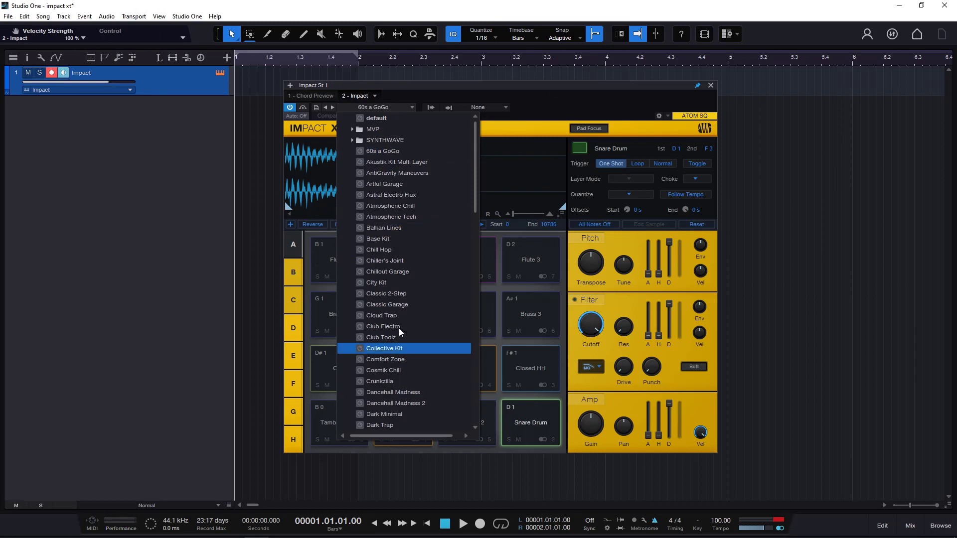
click(558, 106)
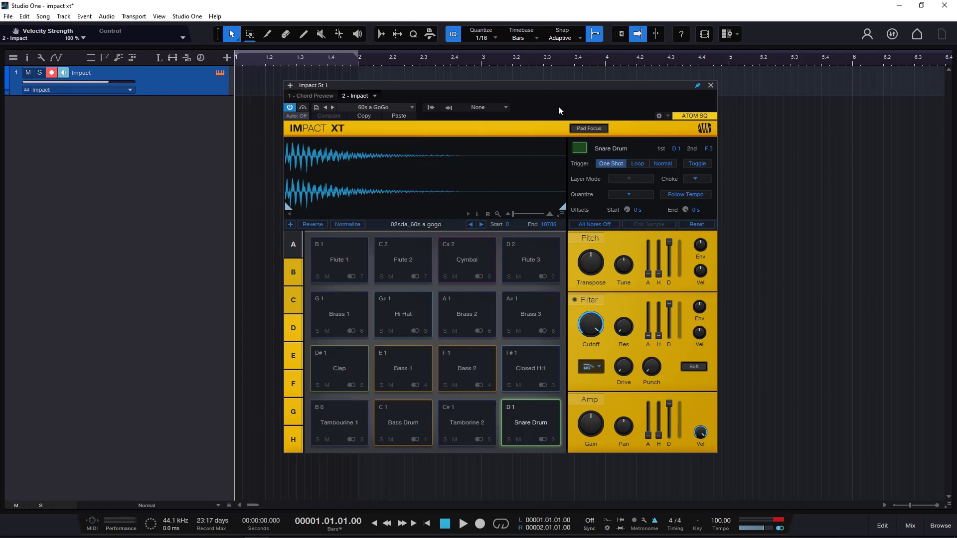
click(375, 107)
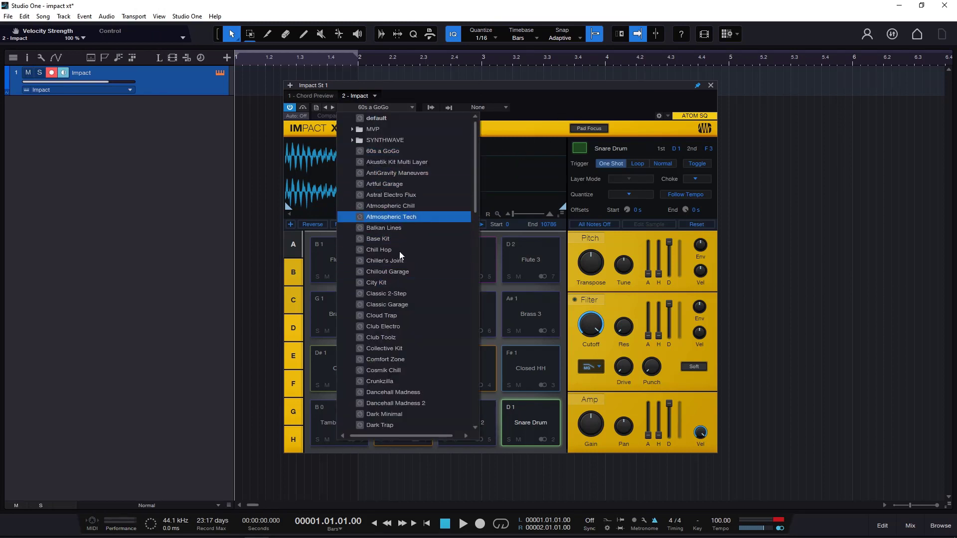
click(562, 104)
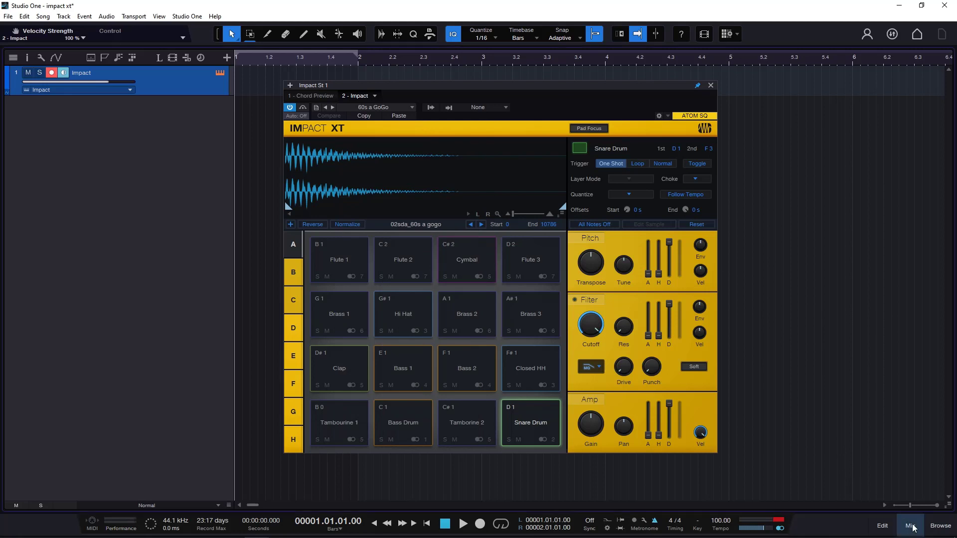
- Open the mixer to show the Impact output channels, and reposition the Impact XT window over the middle of the arrangement
key(F3)
drag(517, 86, 794, 49)
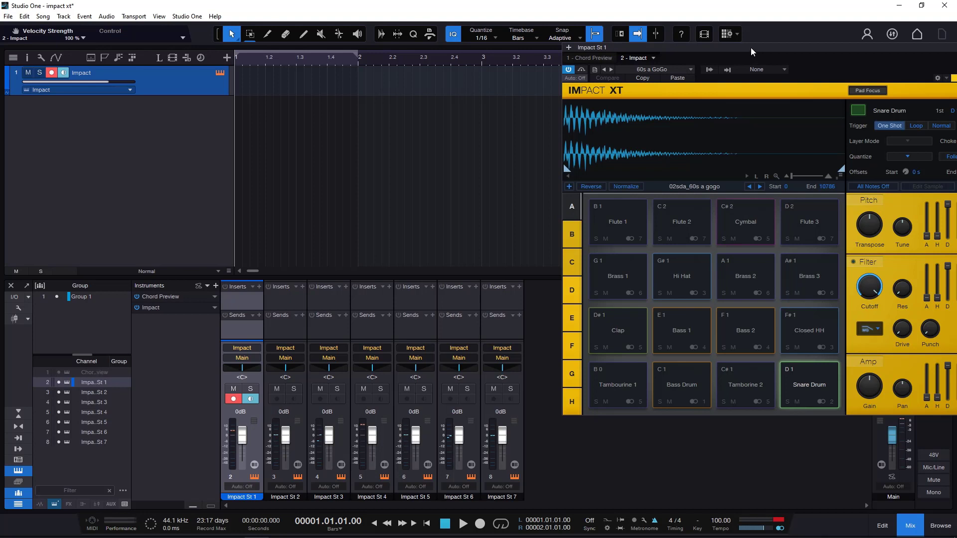
drag(751, 46, 716, 49)
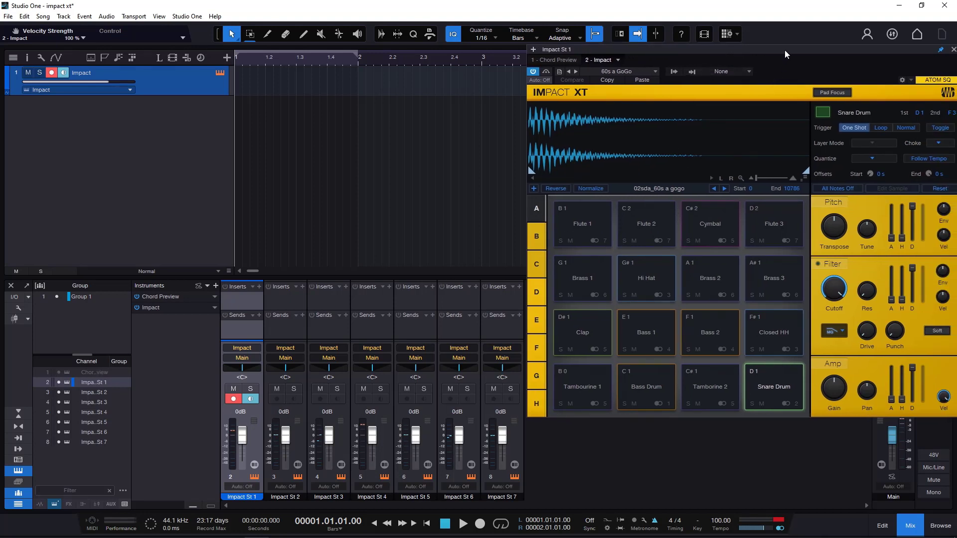
drag(784, 50, 562, 53)
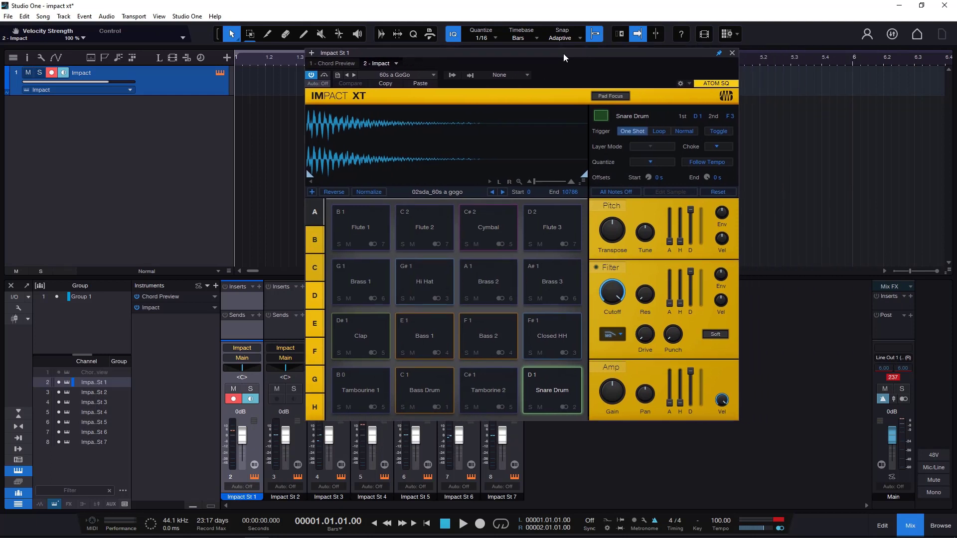
- Load the default preset in Impact XT to clear the kit from the pads
click(402, 76)
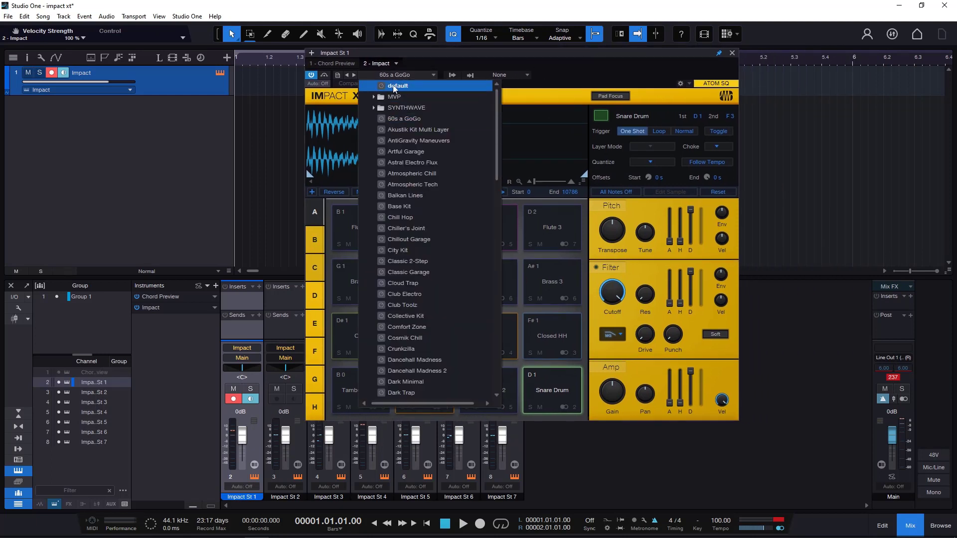
click(410, 85)
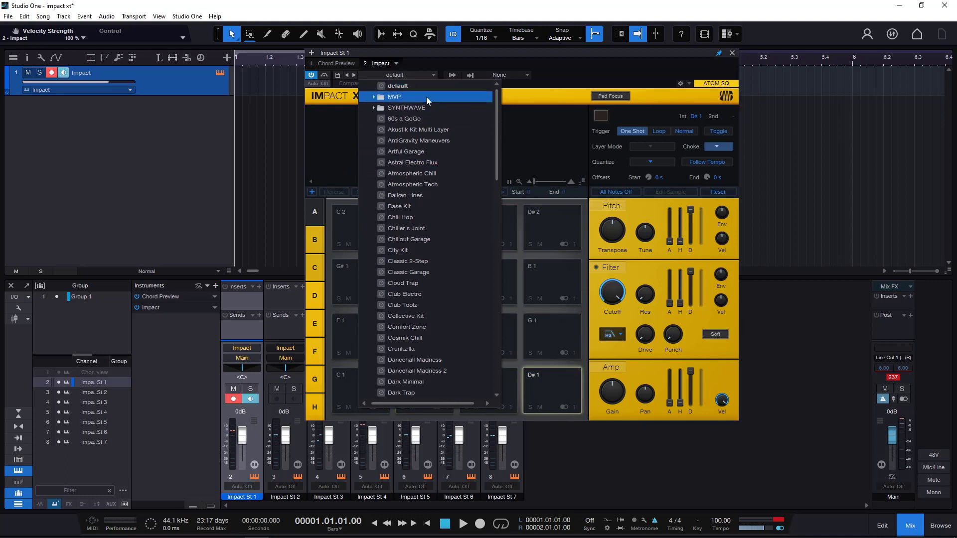
click(567, 78)
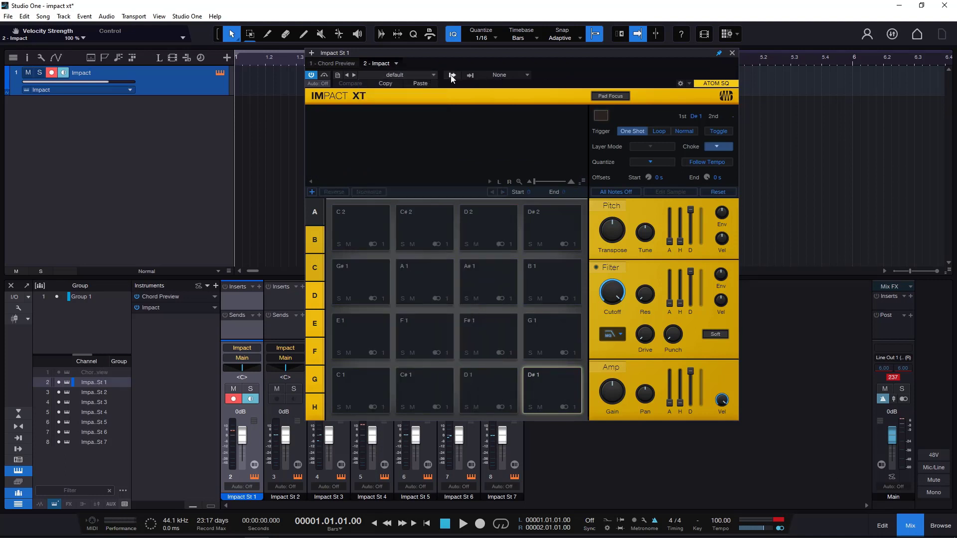
- Deactivate the Impact outputs St 2, St 3, St 4, St 5 and St 6
click(452, 75)
click(450, 98)
click(450, 109)
click(450, 120)
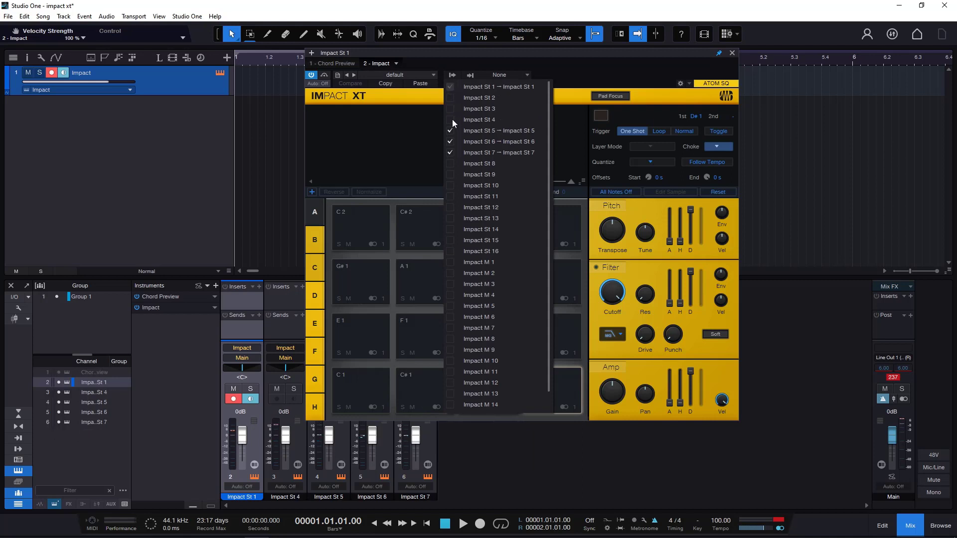
click(450, 131)
click(450, 142)
- Delete the Impact track together with its instrument
click(198, 84)
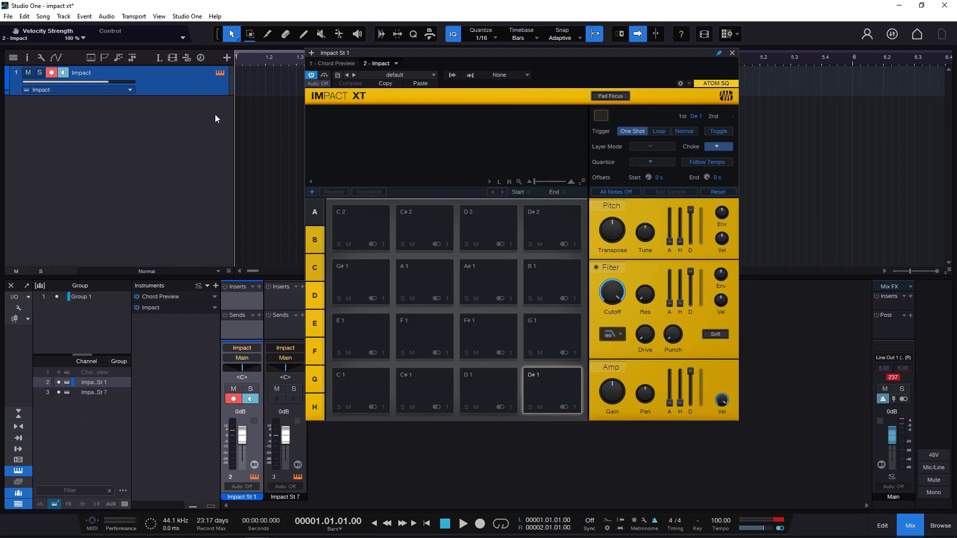
right_click(194, 83)
click(268, 137)
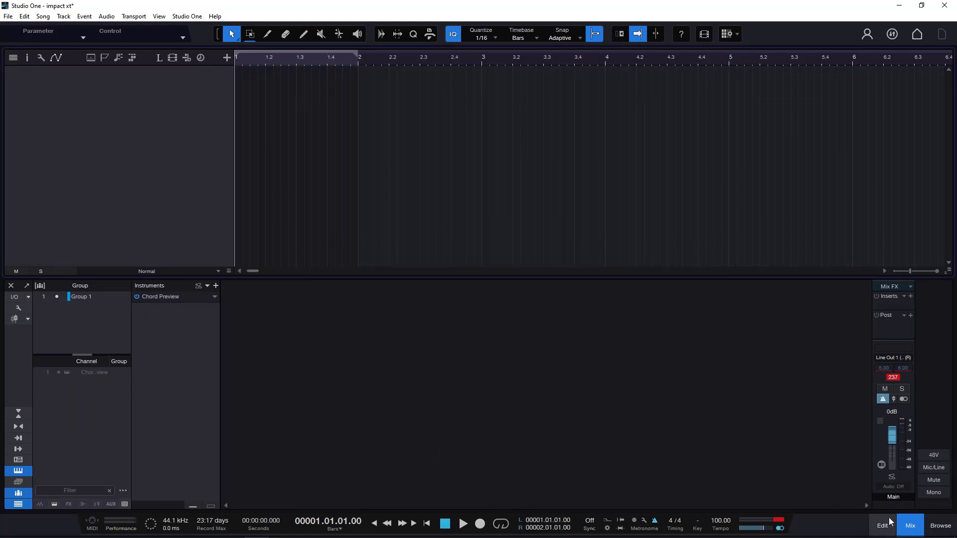
- Add a new Impact instrument track from the browser's favourite drums and samplers, and glance through its presets without loading one
key(F5)
click(797, 57)
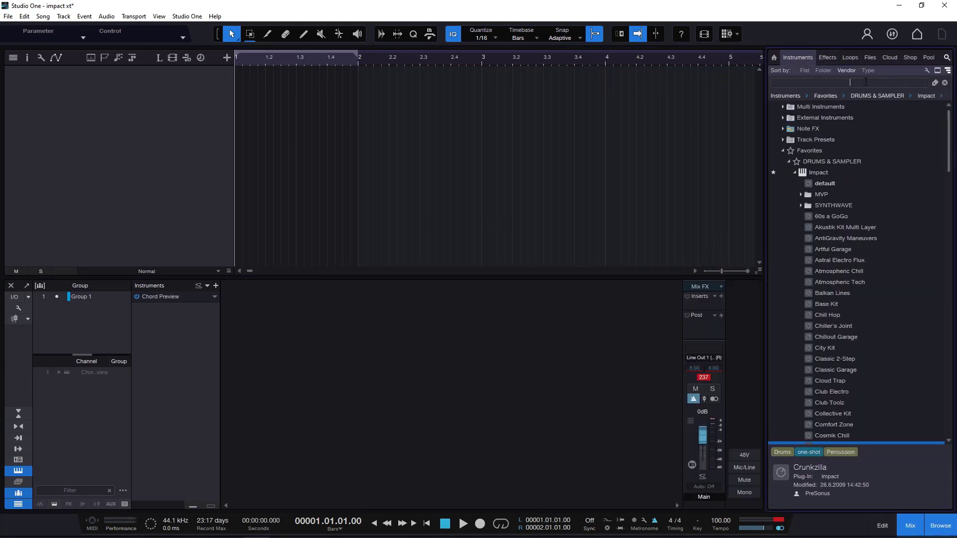
click(796, 174)
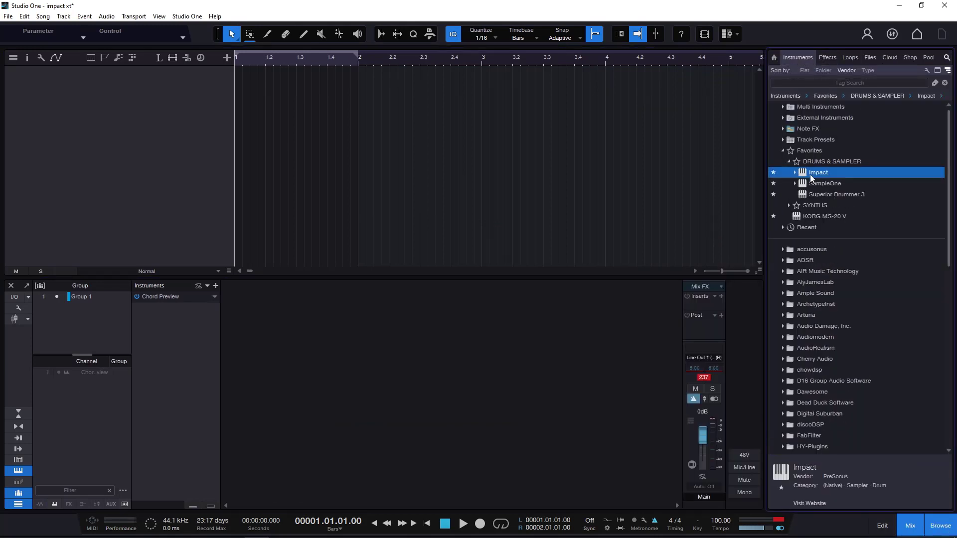
drag(812, 173, 63, 95)
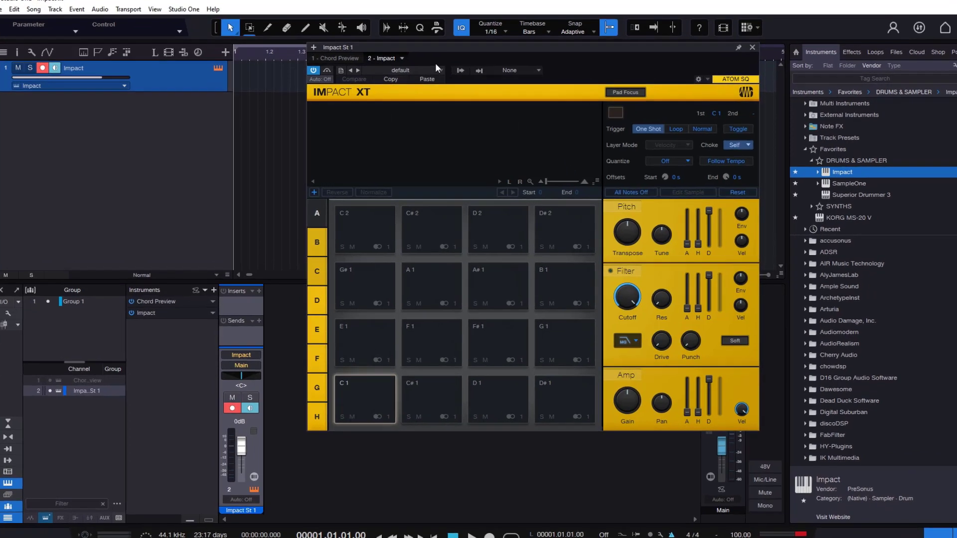
click(395, 75)
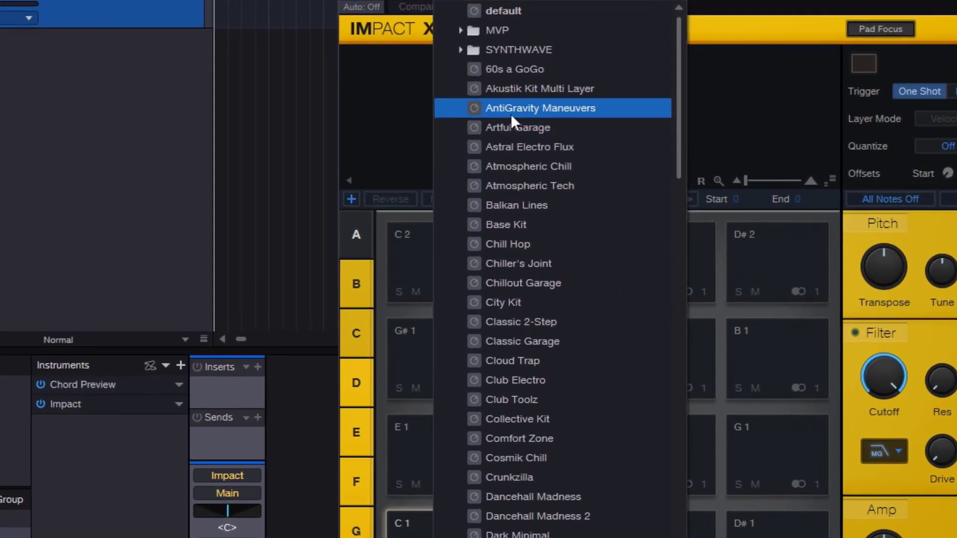
click(726, 2)
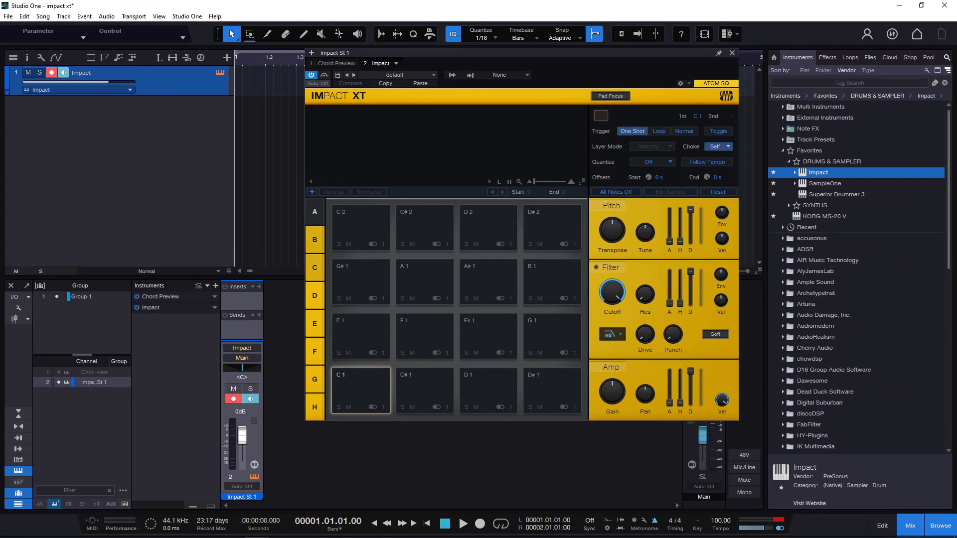
- Bring up the kit sample folder in File Explorer and place the Impact XT window beside it
key(alt+Tab)
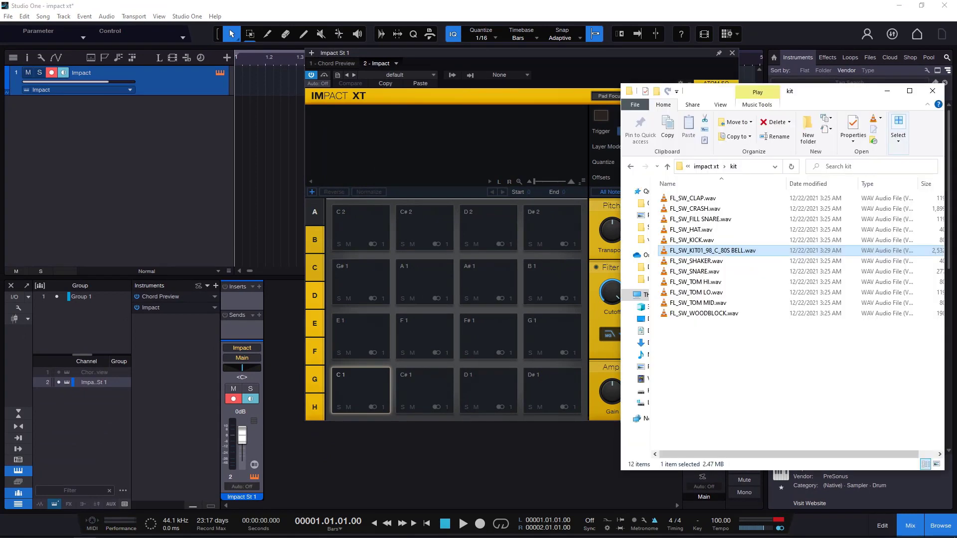
drag(588, 53, 464, 54)
mouse_move(97, 520)
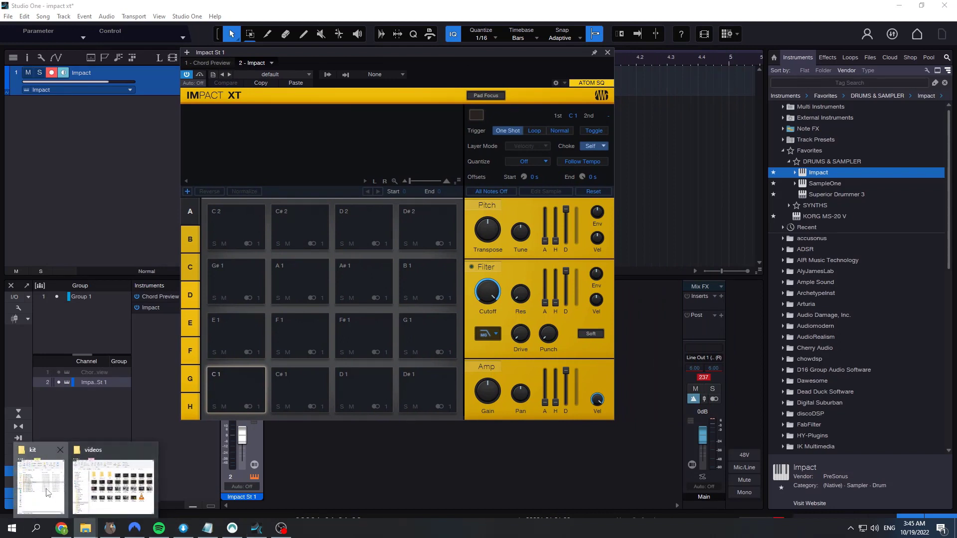
click(49, 491)
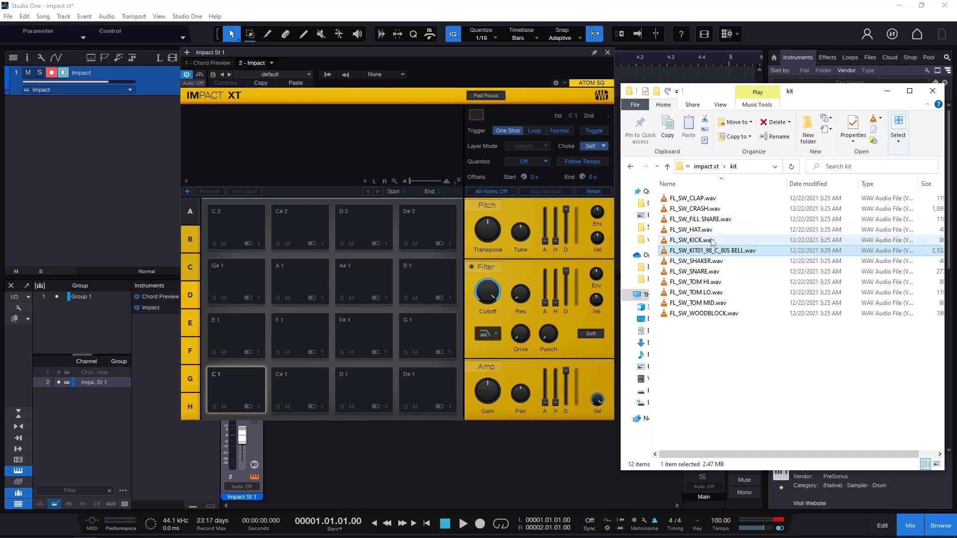
- Load FL_SW_KICK onto pad C 1, FL_SW_FILL SNARE onto C# 1, FL_SW_CLAP onto D 1 and FL_SW_HAT onto D# 1, and minimize the folder
drag(711, 243, 235, 389)
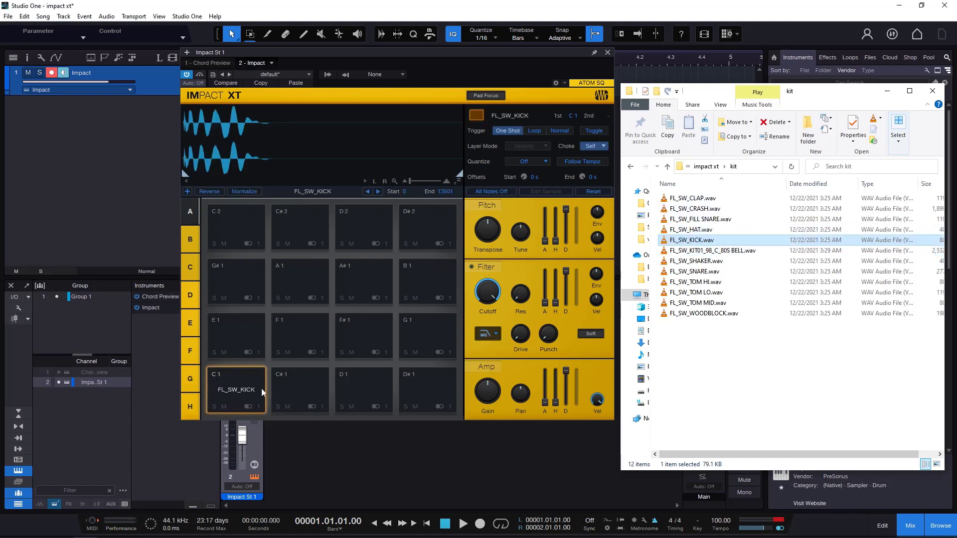
drag(701, 219, 312, 386)
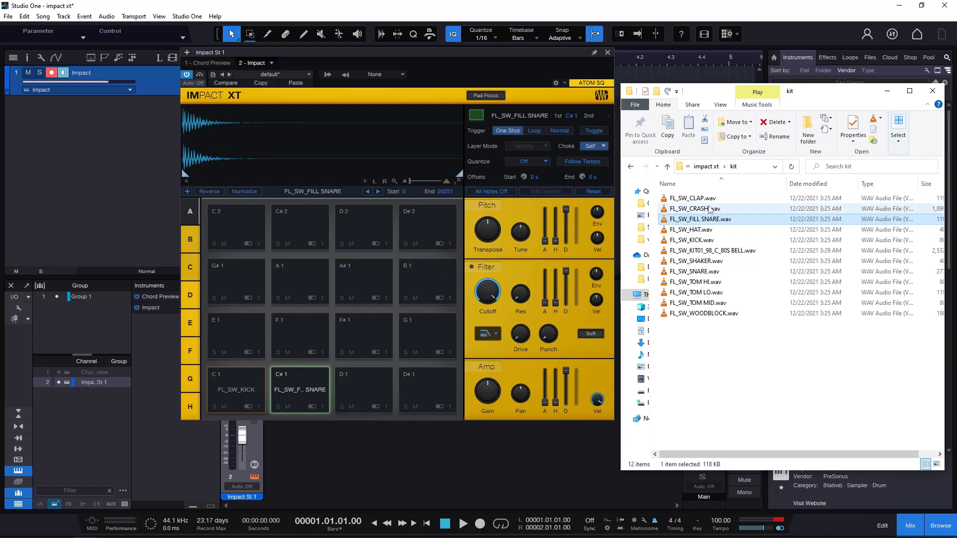
drag(694, 198, 364, 392)
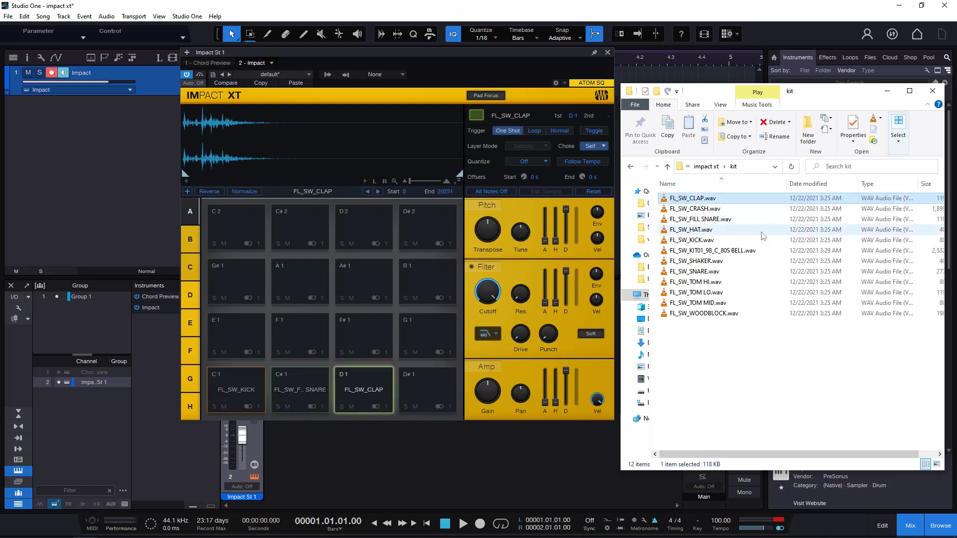
drag(702, 230, 426, 387)
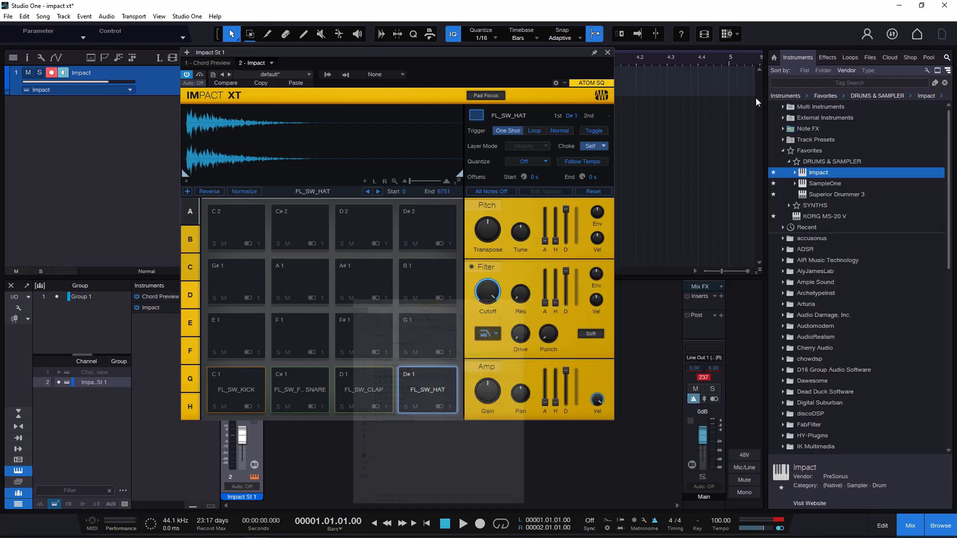
click(887, 91)
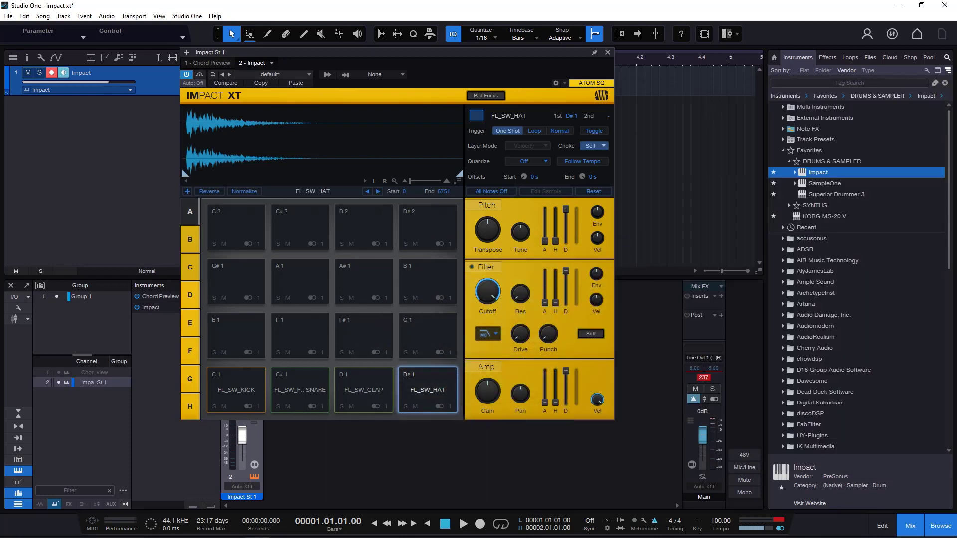
- Audition the kick, fill snare, clap and hat pads, and move the Impact XT window away from the Impact mixer channel
click(250, 376)
click(298, 384)
click(363, 384)
click(426, 386)
drag(350, 51, 539, 57)
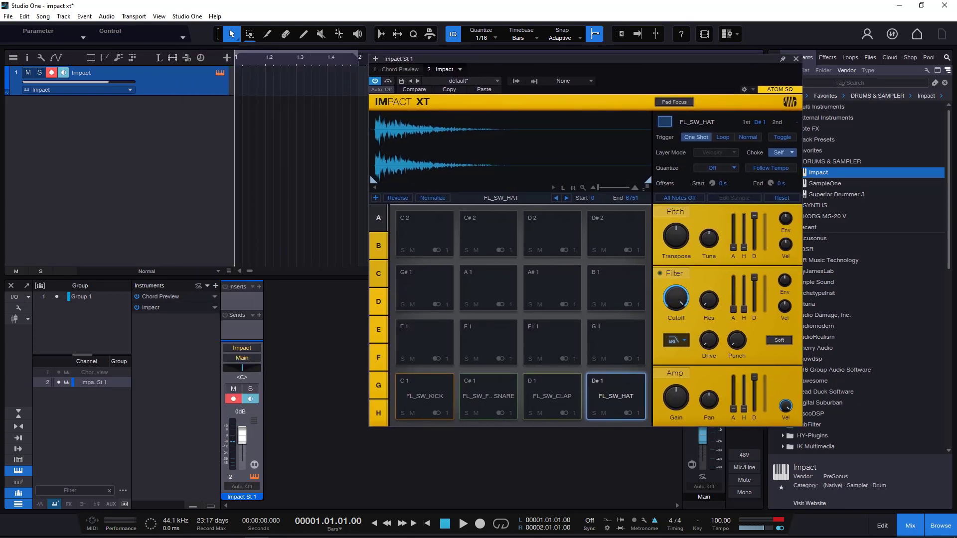
click(433, 389)
click(493, 391)
click(567, 390)
click(616, 392)
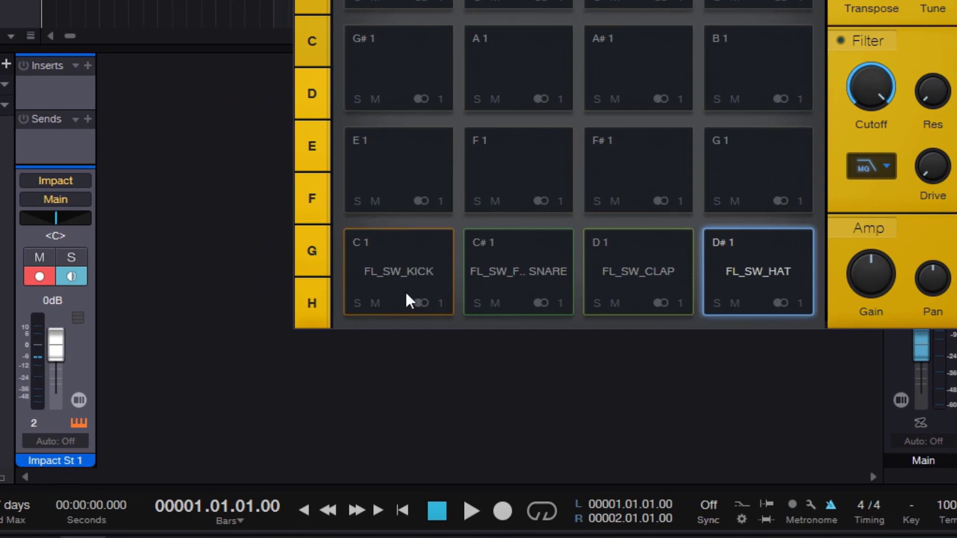
- Solo the kick pad, play all four loaded pads to compare them, and turn the solo off
click(356, 303)
click(419, 265)
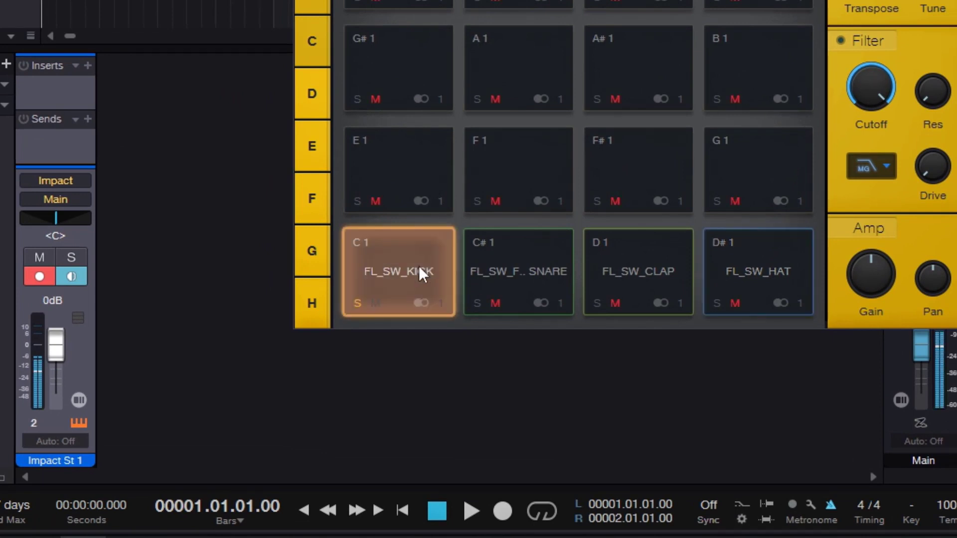
click(553, 265)
click(648, 265)
click(704, 265)
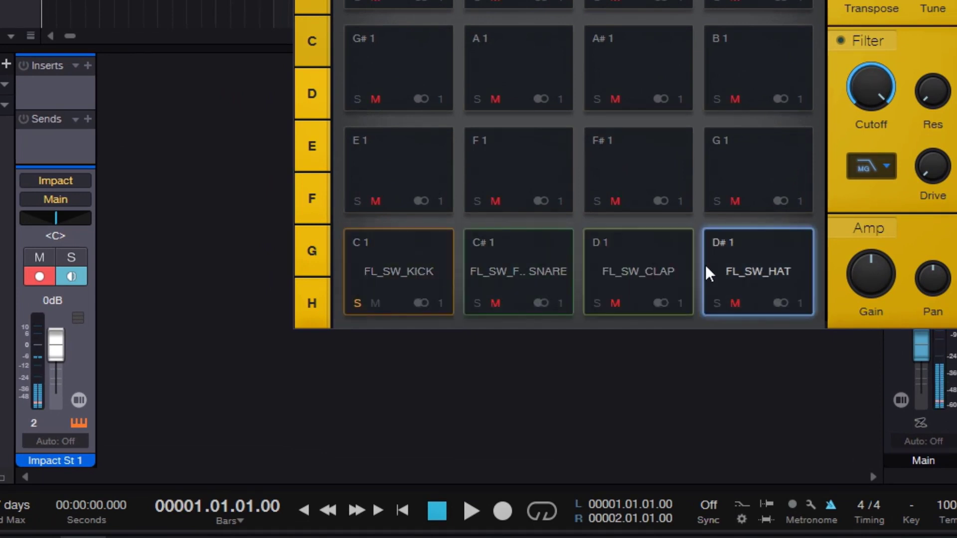
click(357, 302)
- Mute the kick pad, play it to check the effect, and unmute it
click(376, 302)
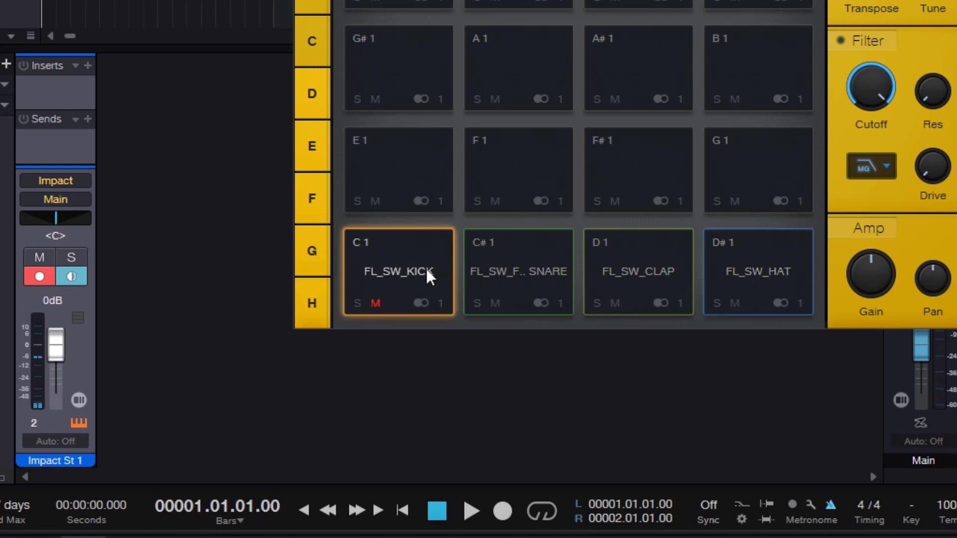
click(421, 272)
click(377, 304)
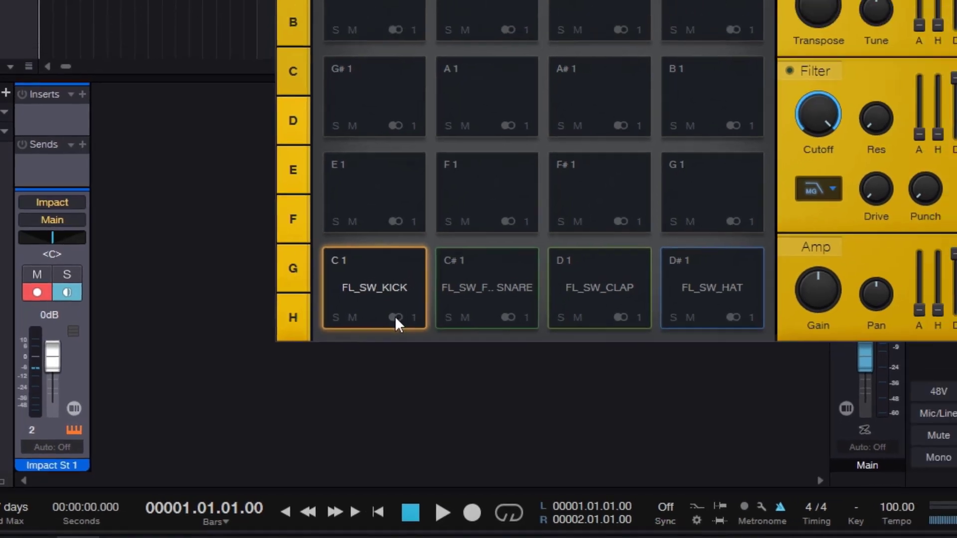
- Review the stereo and mono outputs offered for the kick pad and route it to Mono 1
click(420, 302)
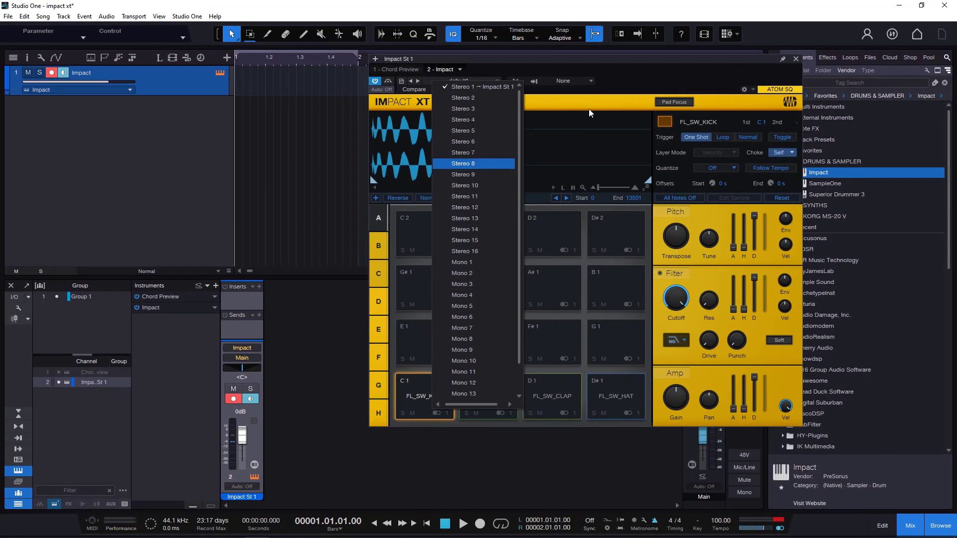
click(627, 87)
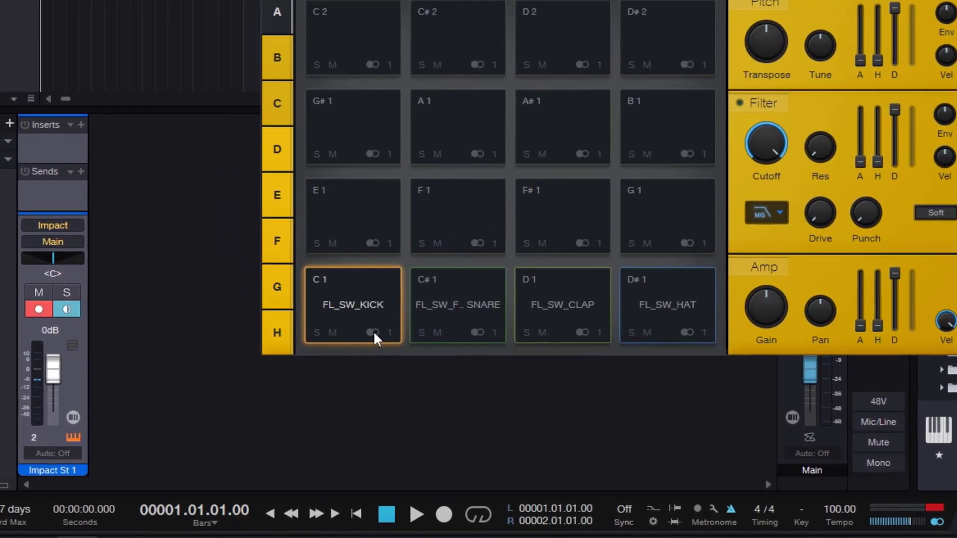
click(437, 413)
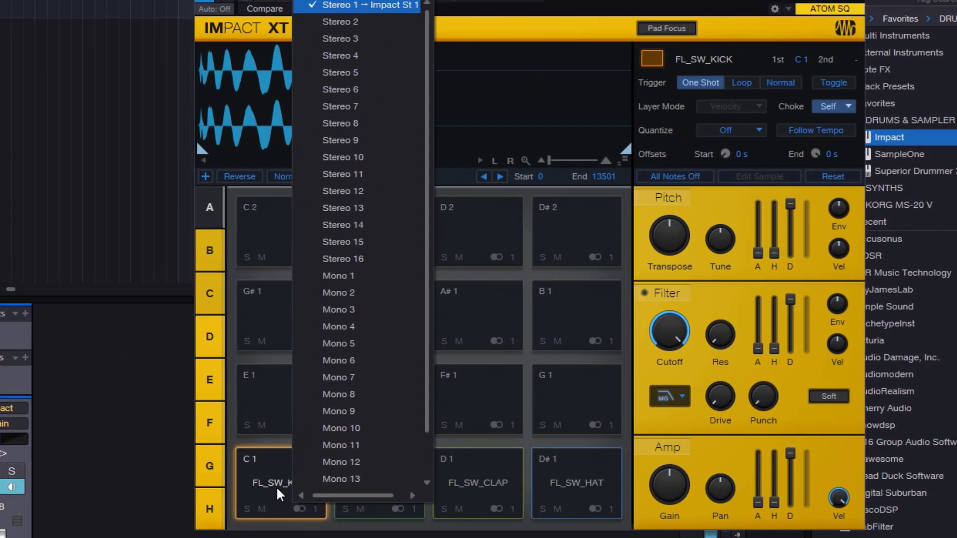
click(309, 404)
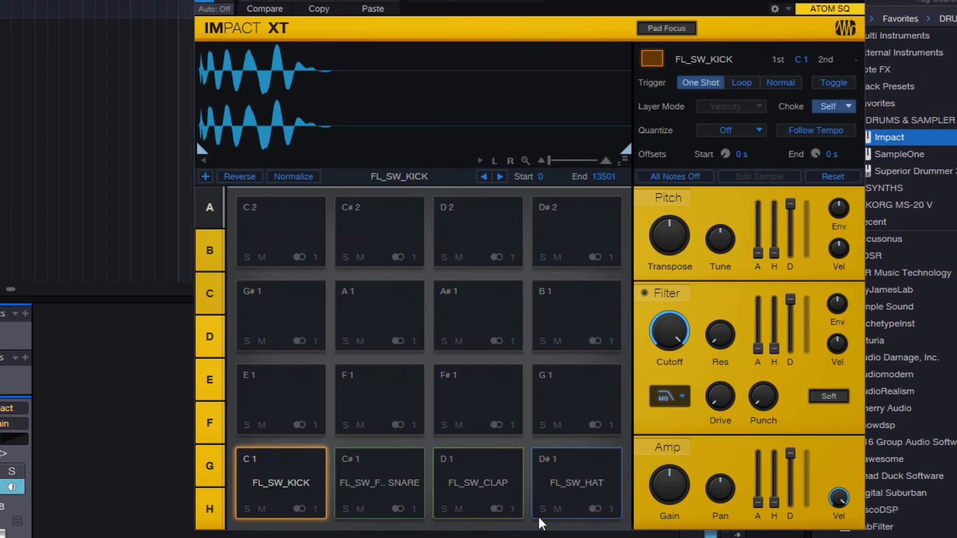
click(316, 508)
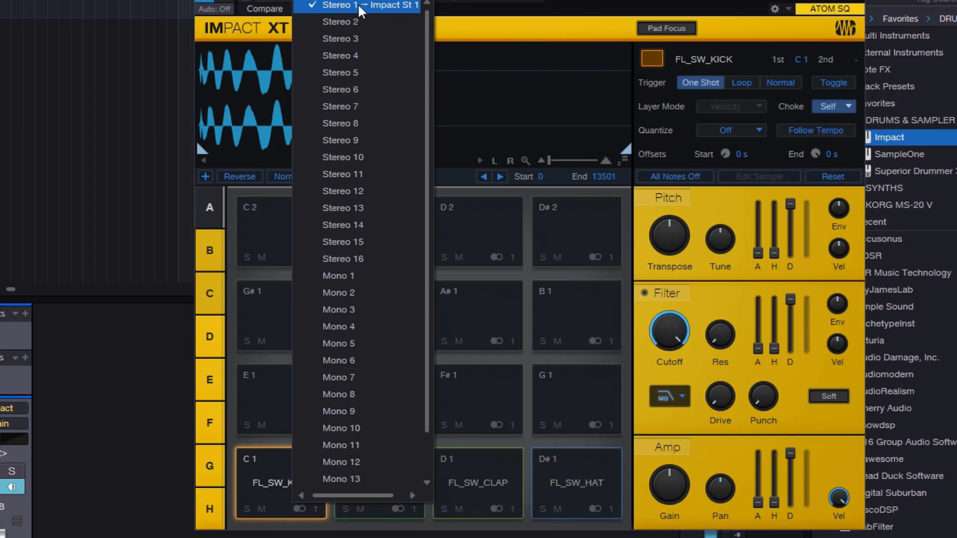
click(376, 275)
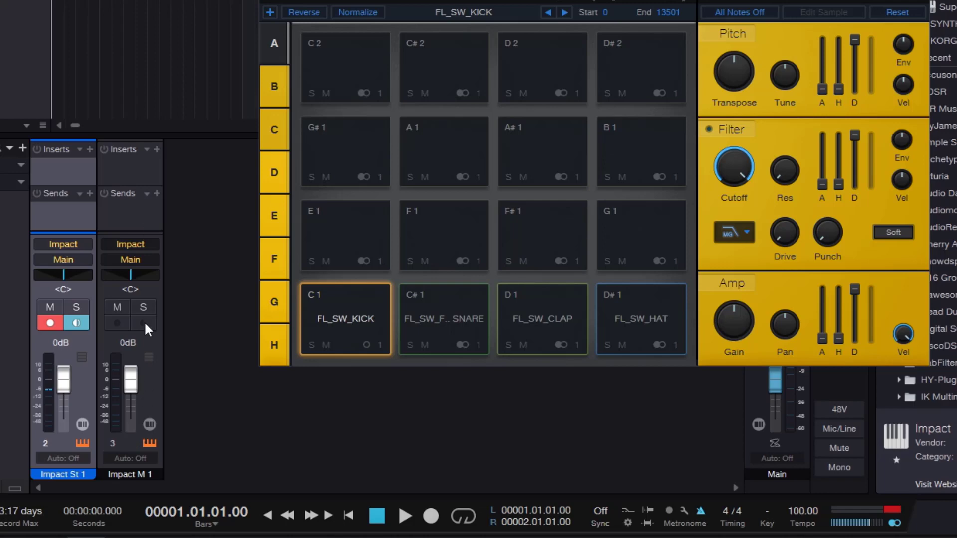
- Play the kick, fill snare, clap and hat pads to compare which mixer channel each one feeds
click(353, 326)
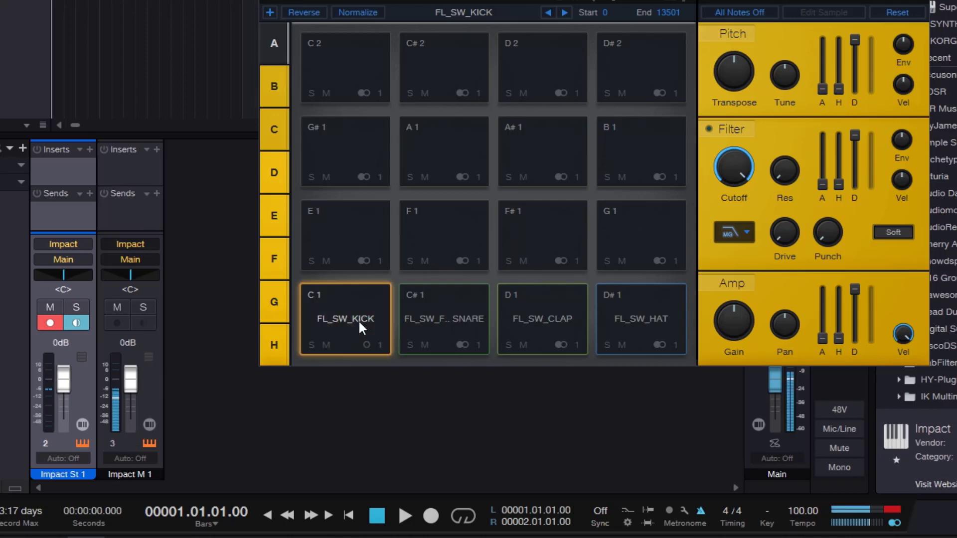
click(456, 329)
click(542, 325)
click(646, 325)
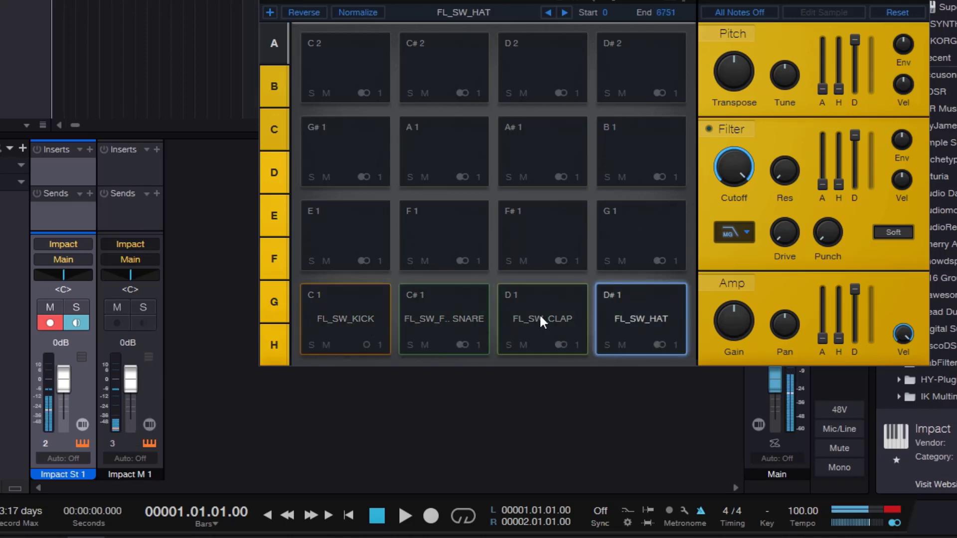
click(474, 315)
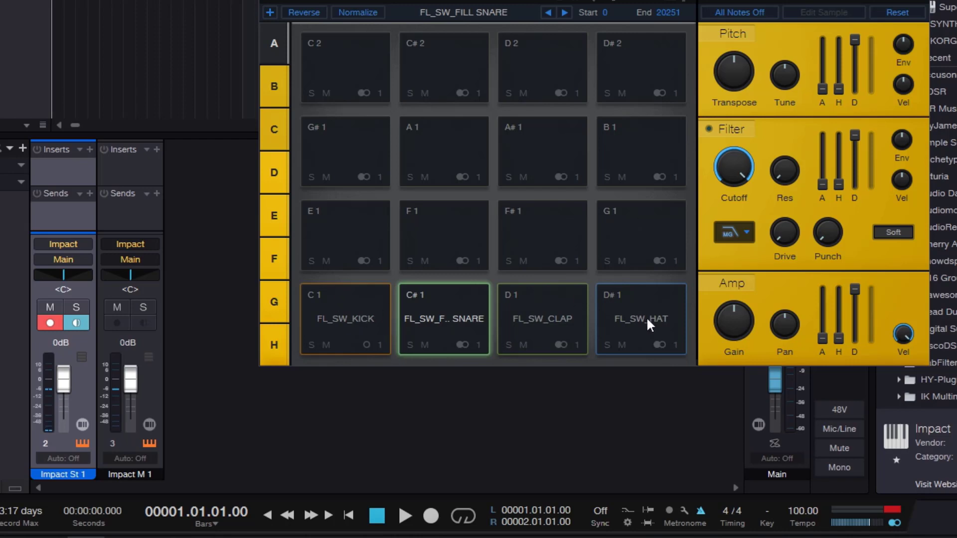
click(369, 322)
click(438, 323)
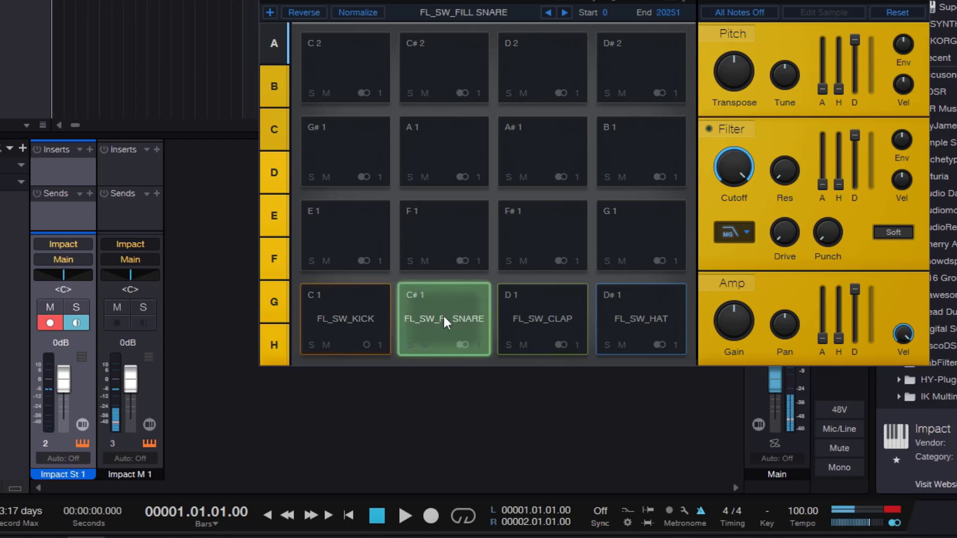
click(540, 321)
click(637, 314)
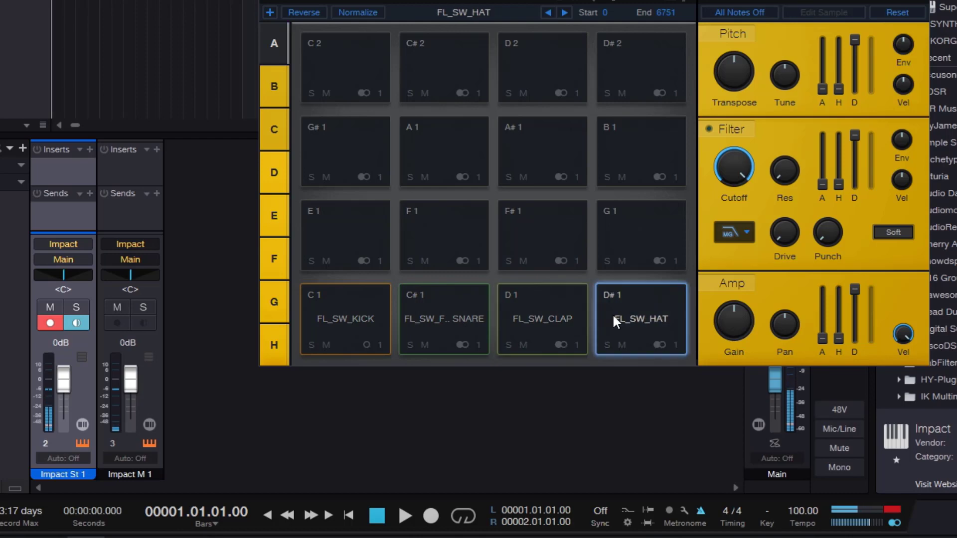
- Route the kick pad back to the Stereo 1 output and play it to check its mixer channel
click(380, 343)
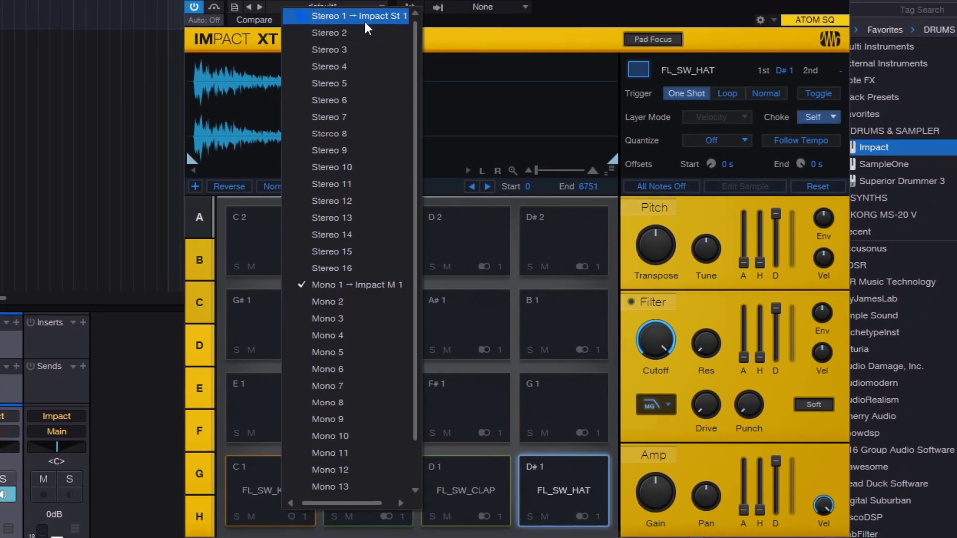
click(364, 16)
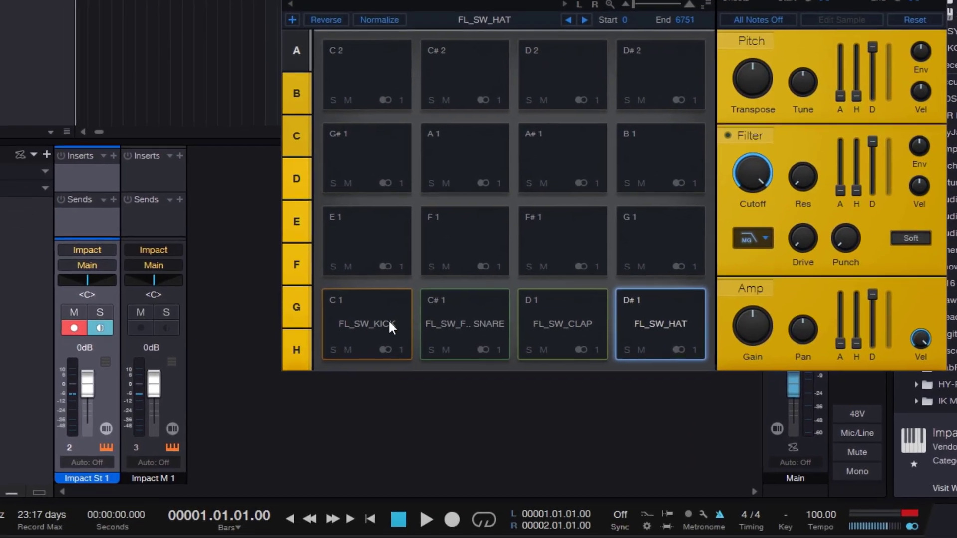
click(289, 488)
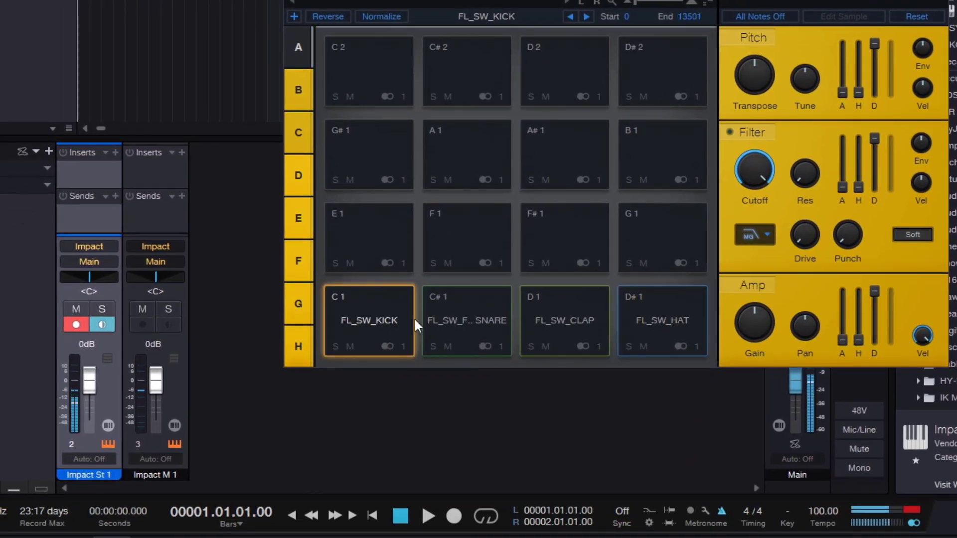
- Play the fill snare, clap, hat and kick pads repeatedly to check which mixer channel they feed
click(491, 326)
click(589, 316)
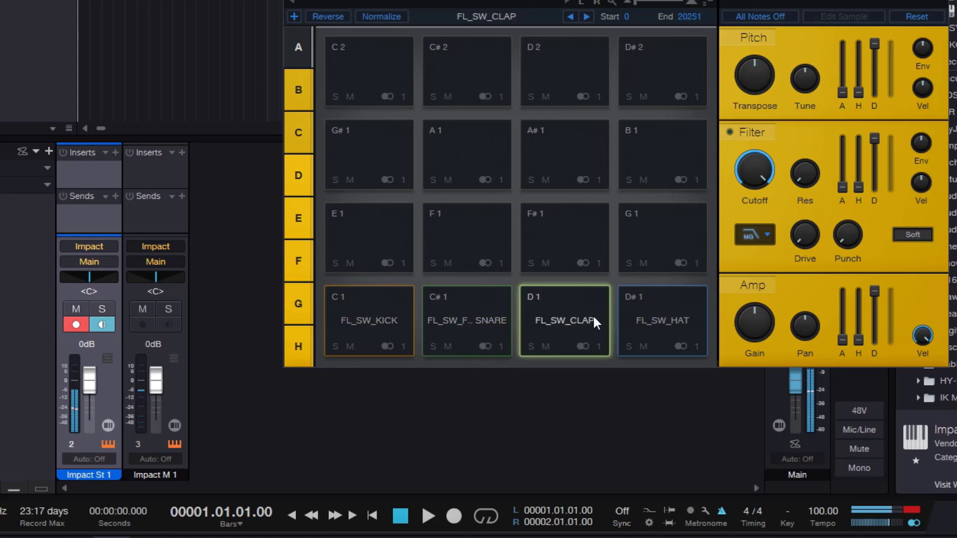
click(648, 315)
click(464, 319)
click(390, 323)
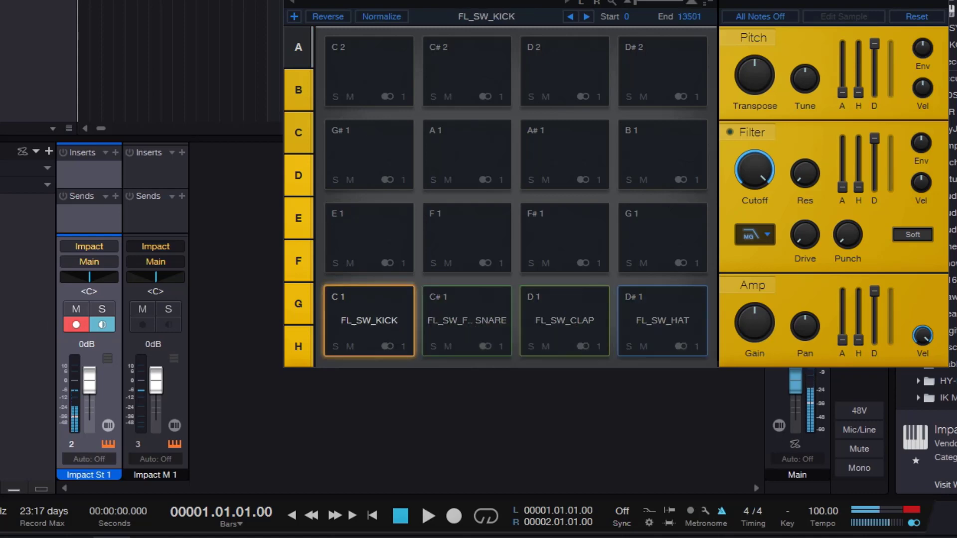
click(376, 312)
click(466, 320)
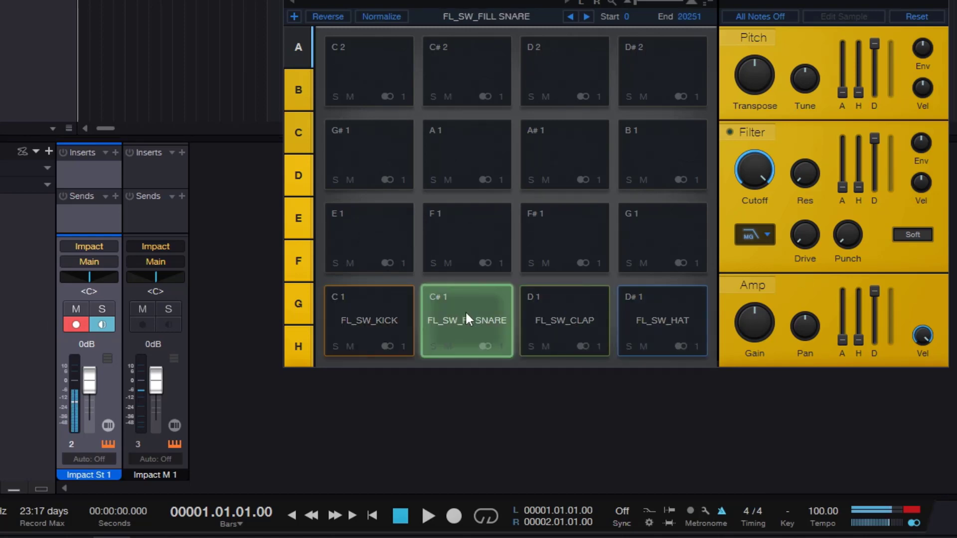
click(655, 319)
click(533, 313)
click(390, 305)
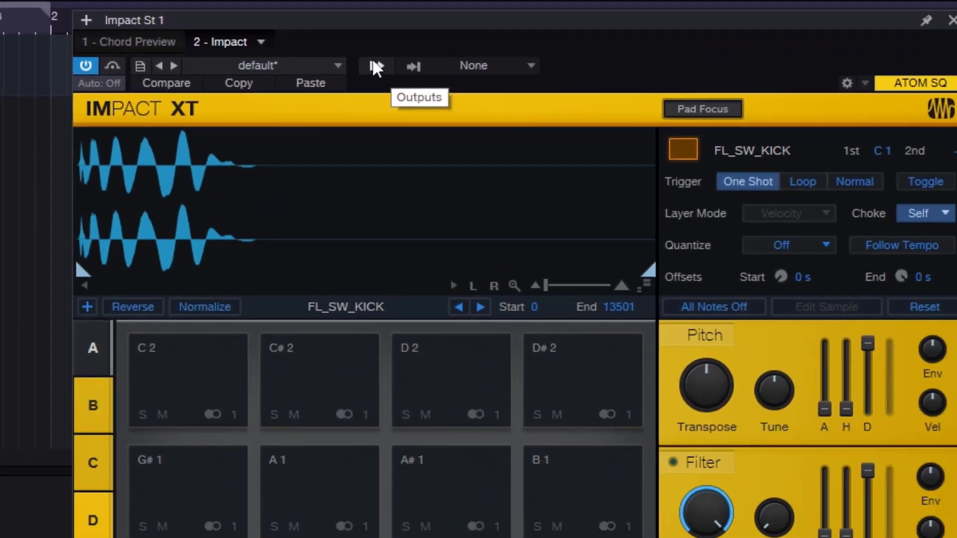
- Deactivate the unused Impact M 1 output to remove its channel from the mixer
click(409, 99)
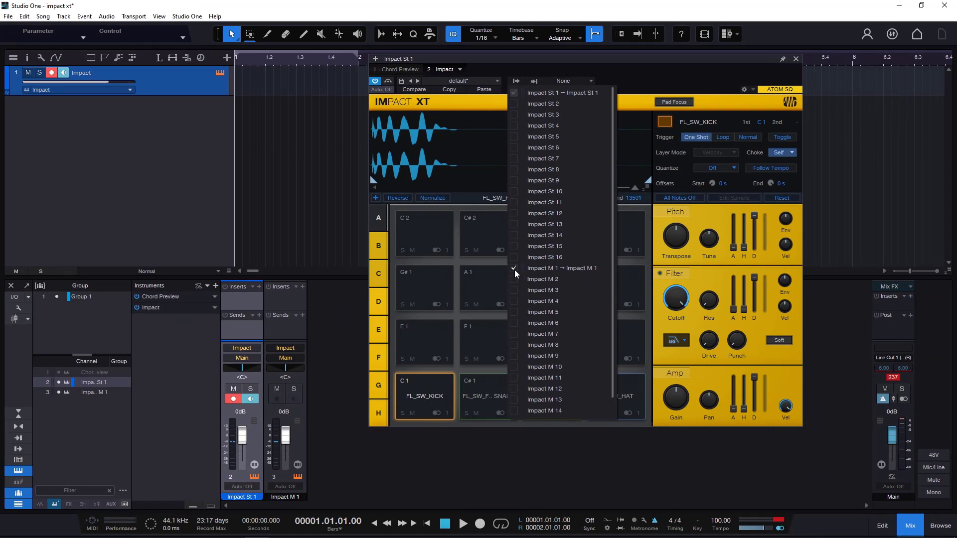
click(515, 268)
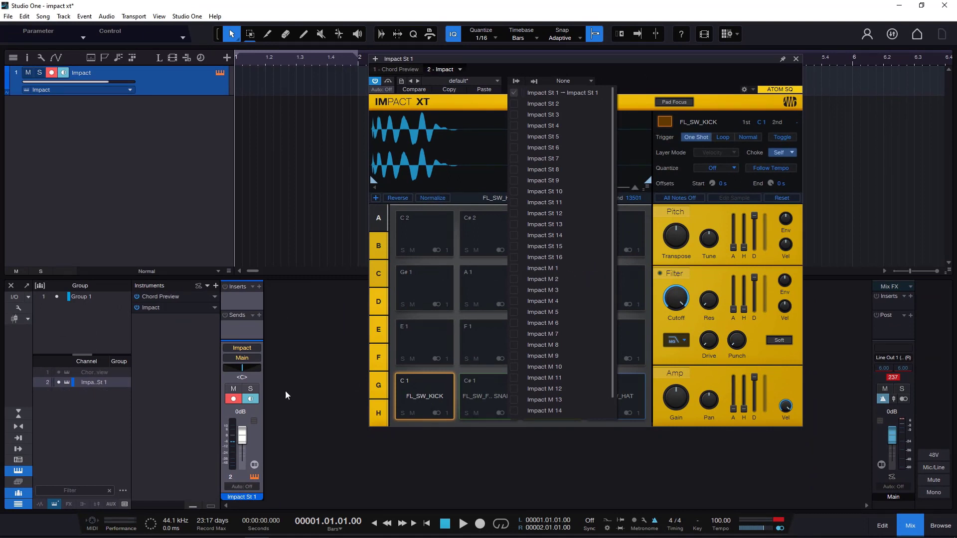
click(441, 395)
- Play the kick, fill snare, clap and hat pads to check the level on the single stereo channel
click(448, 396)
click(530, 396)
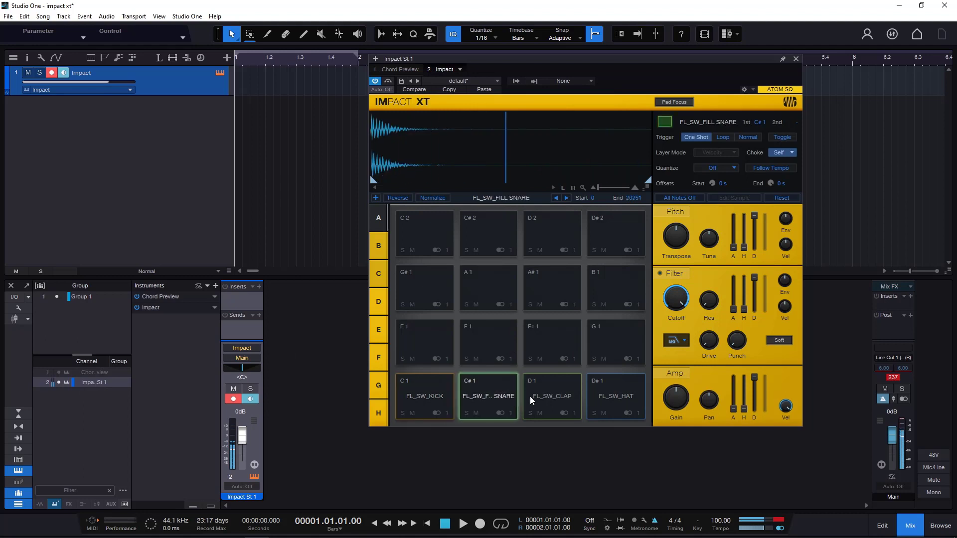
click(627, 394)
click(554, 392)
click(489, 392)
click(432, 391)
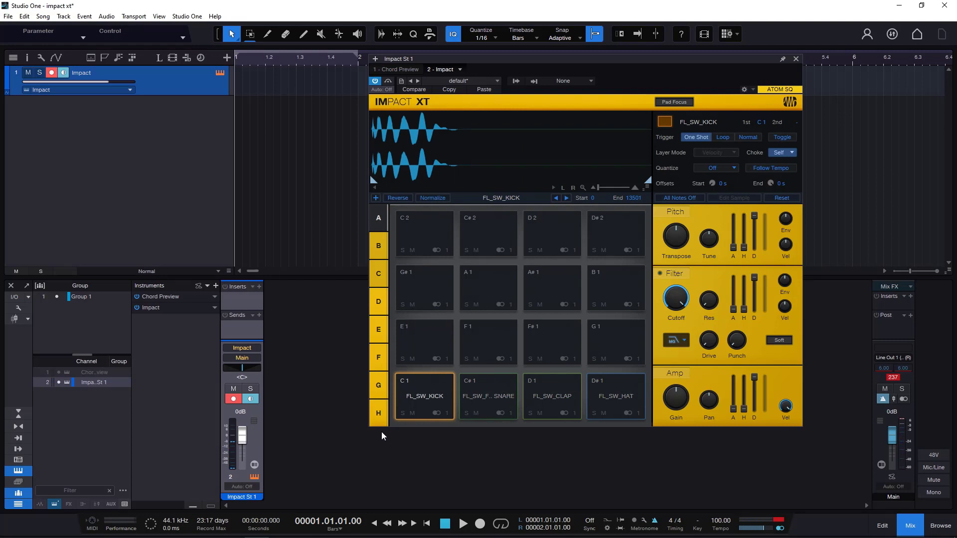
click(440, 398)
click(482, 393)
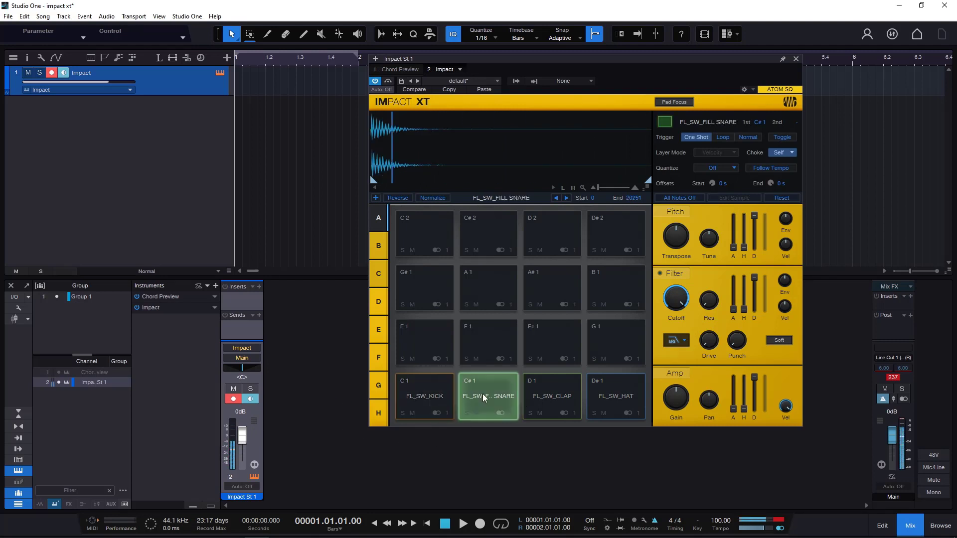
click(542, 396)
click(606, 393)
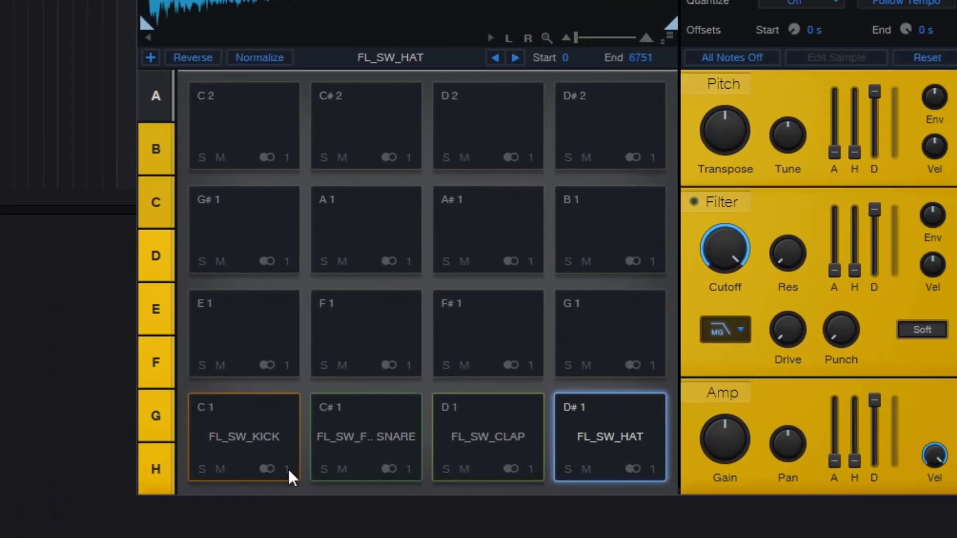
- Review the output choices for the kick and fill snare pads, and play the kick
click(323, 430)
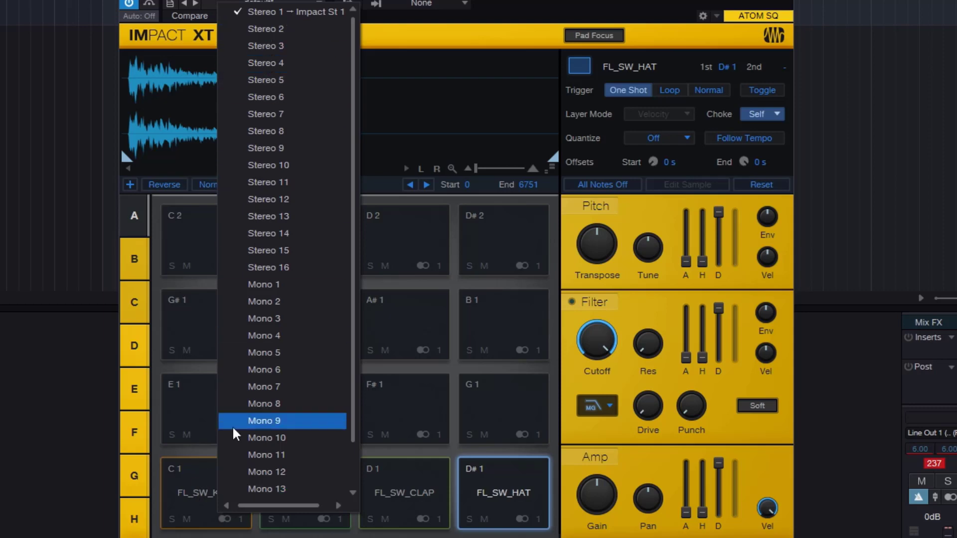
click(195, 473)
click(341, 519)
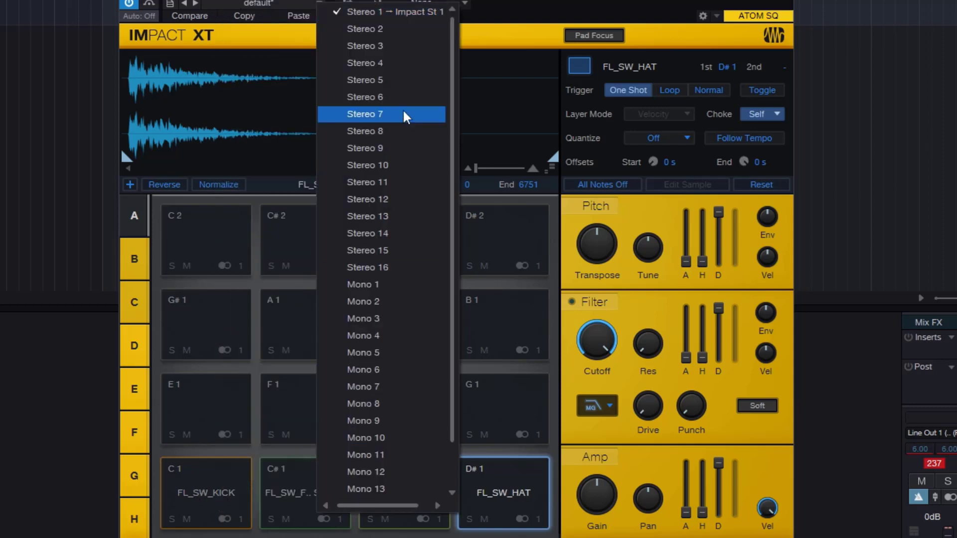
click(223, 488)
click(222, 486)
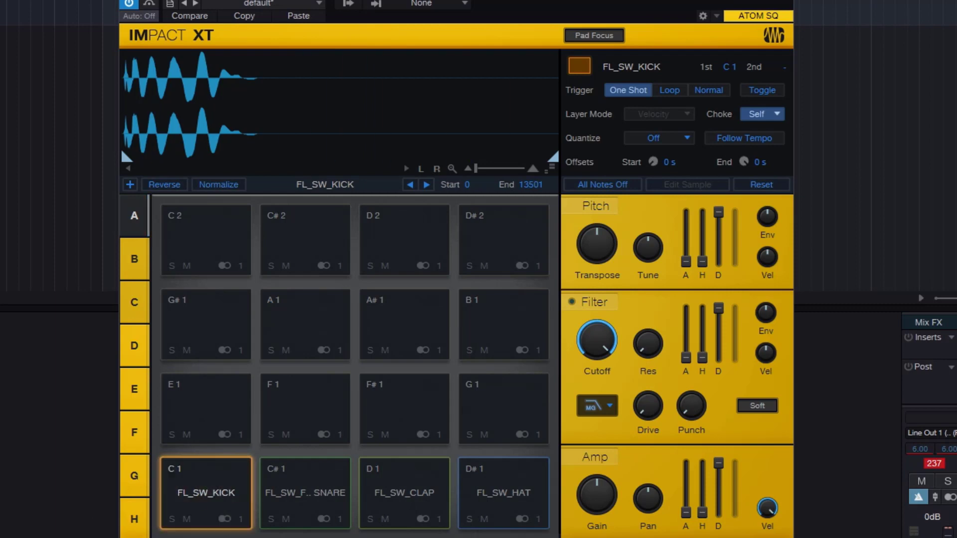
- Route the fill snare pad to Stereo 2, the clap pad to Stereo 3 and the hat pad to Stereo 4
click(335, 508)
click(339, 518)
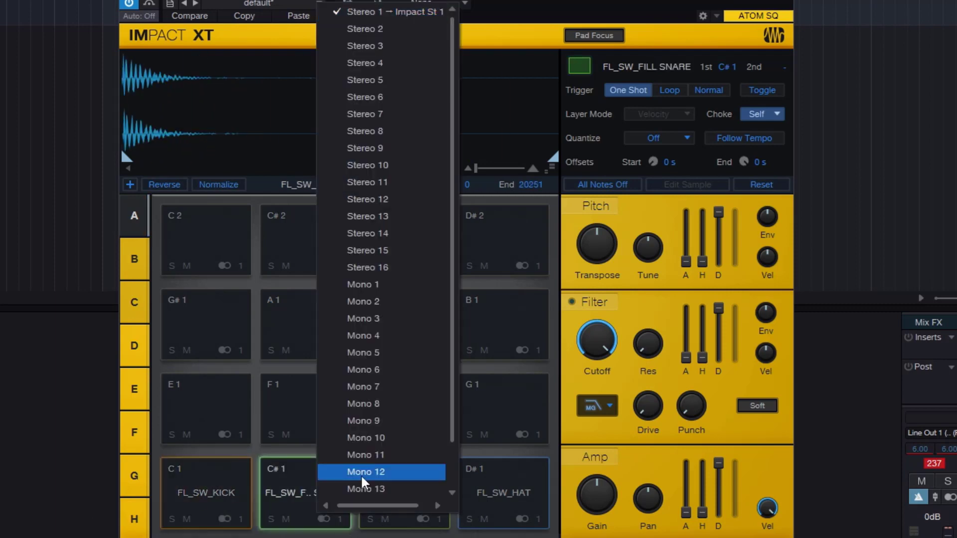
click(386, 31)
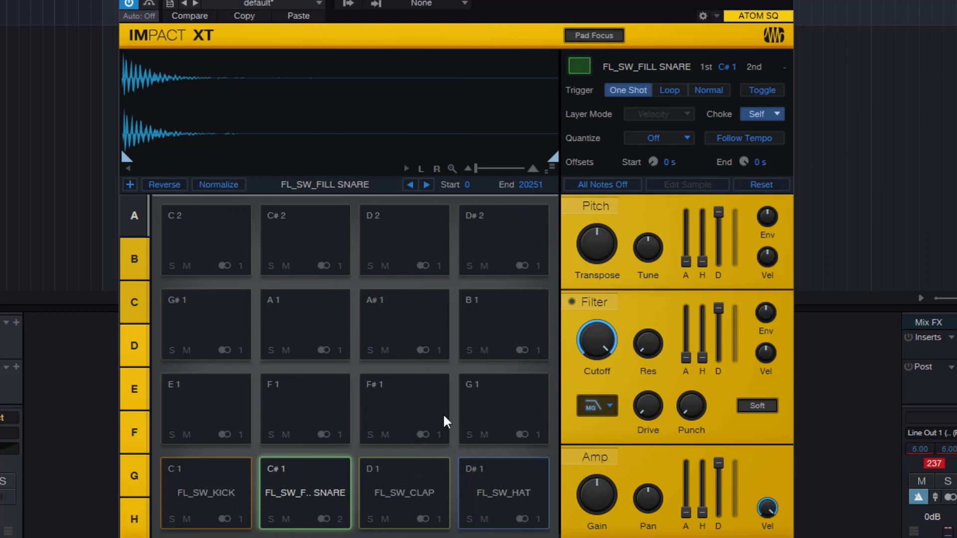
click(439, 519)
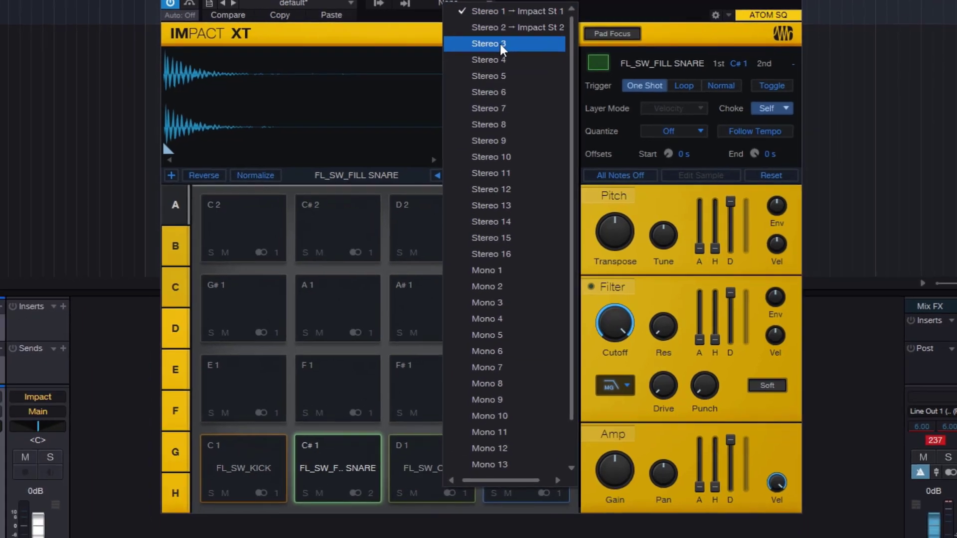
click(480, 64)
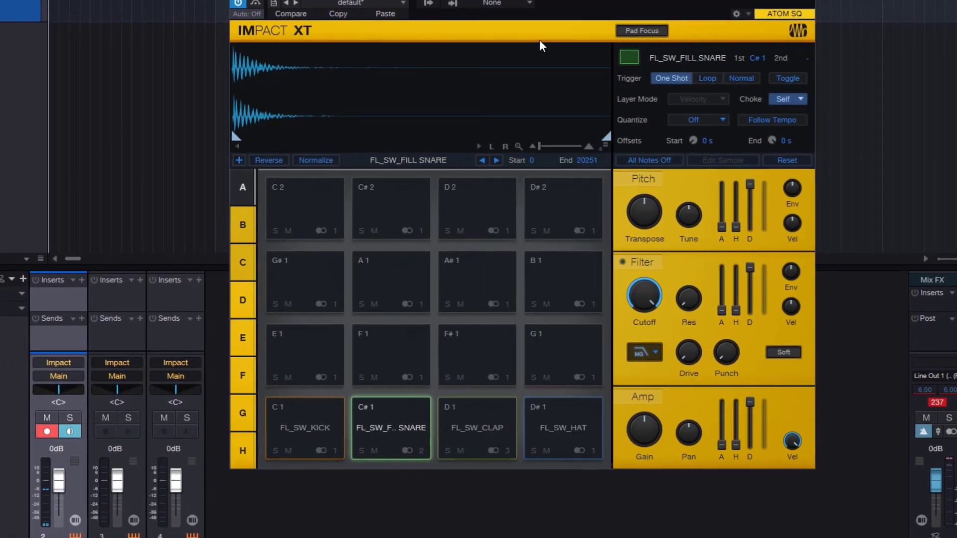
click(593, 450)
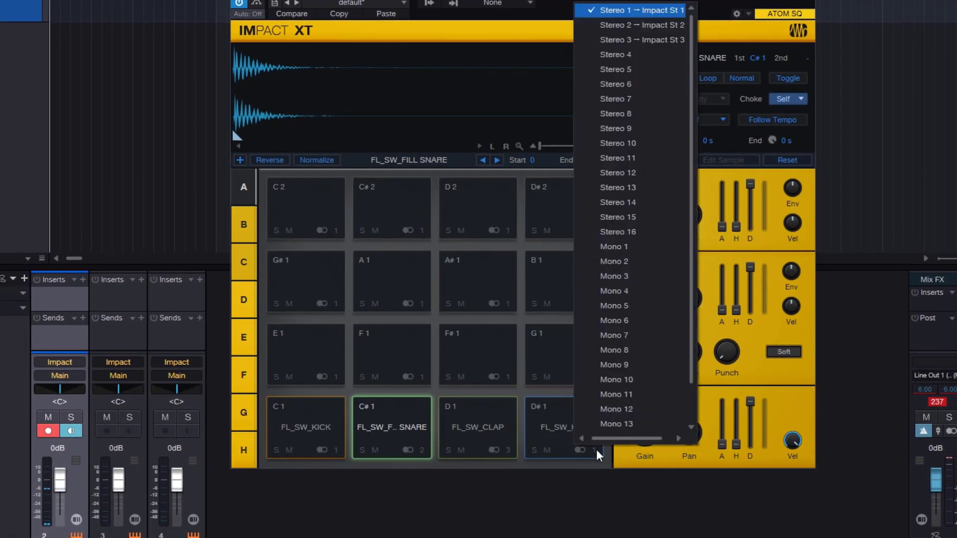
click(641, 55)
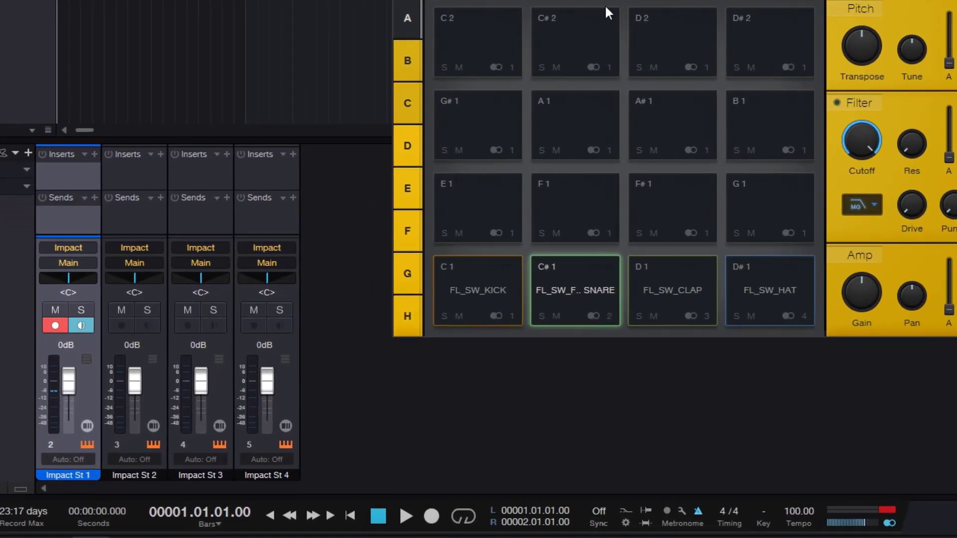
- Play the hat, clap, fill snare and kick pads in turn to check which separate channel each one feeds
click(773, 285)
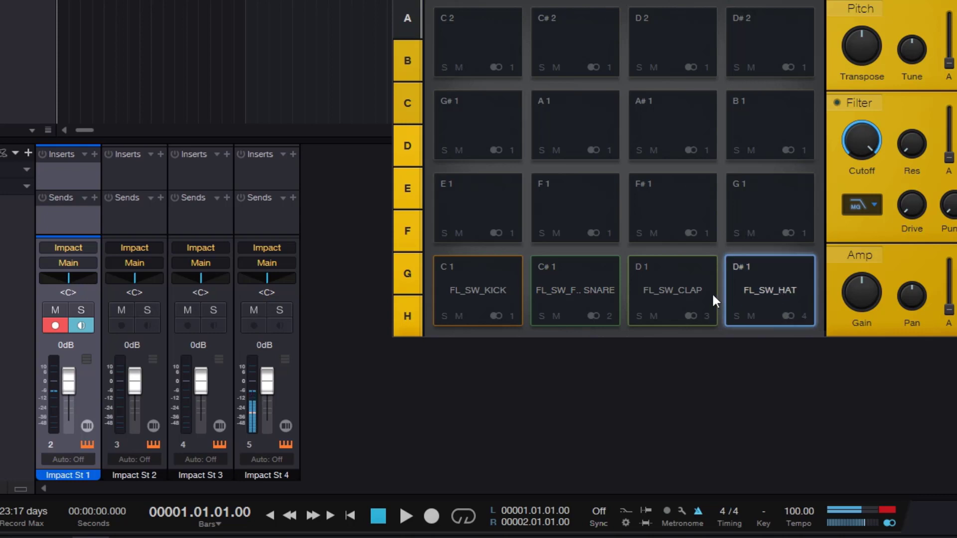
click(689, 289)
click(581, 292)
click(491, 287)
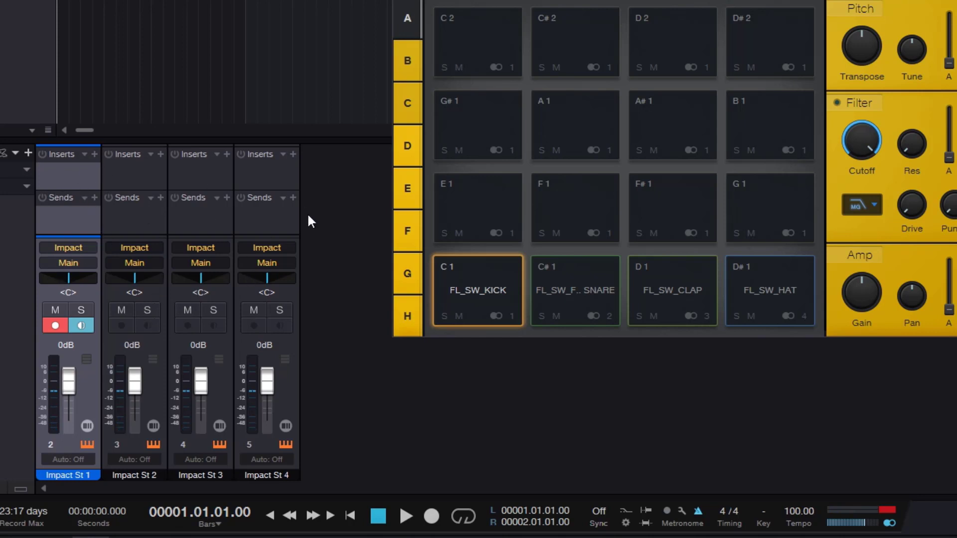
- Play the four loaded pads again and review which Impact outputs are activated
click(553, 293)
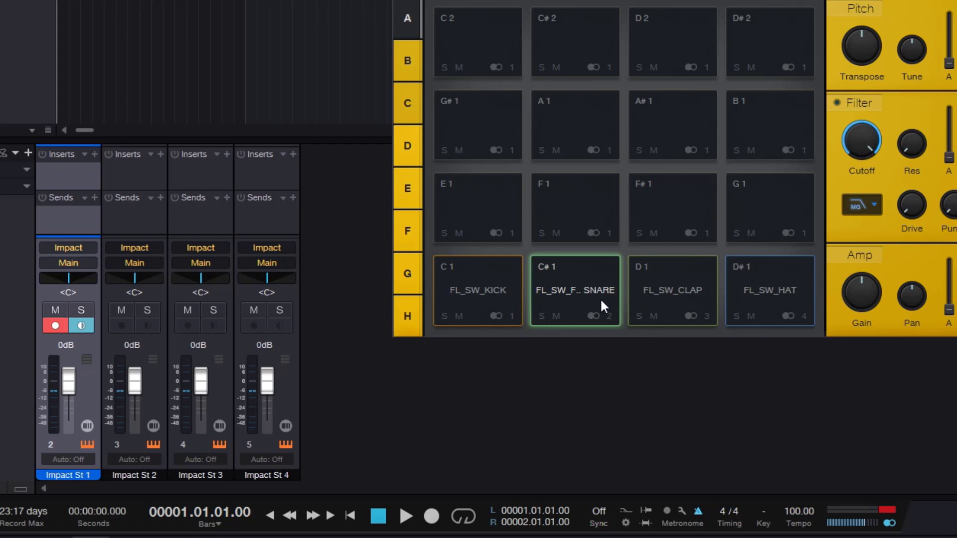
click(498, 294)
click(578, 291)
click(664, 288)
click(760, 285)
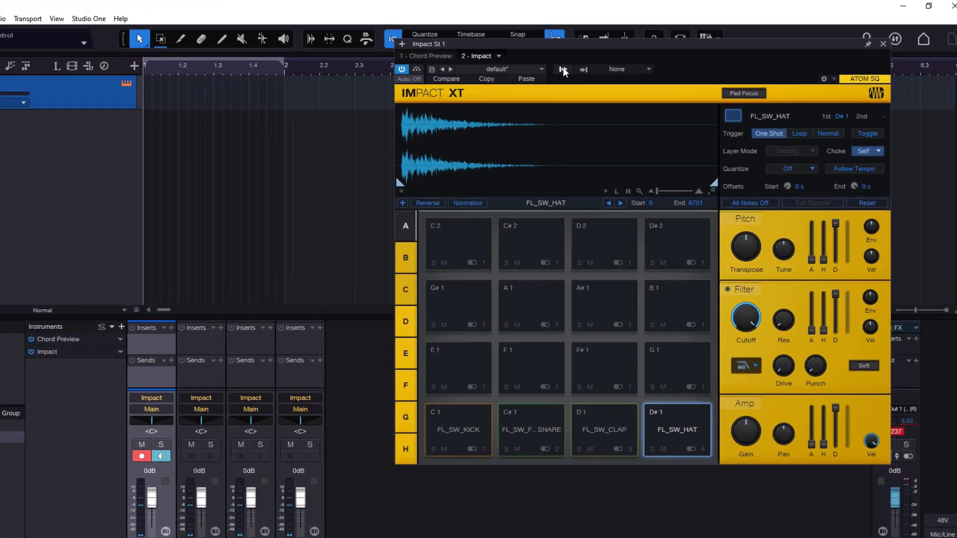
click(604, 15)
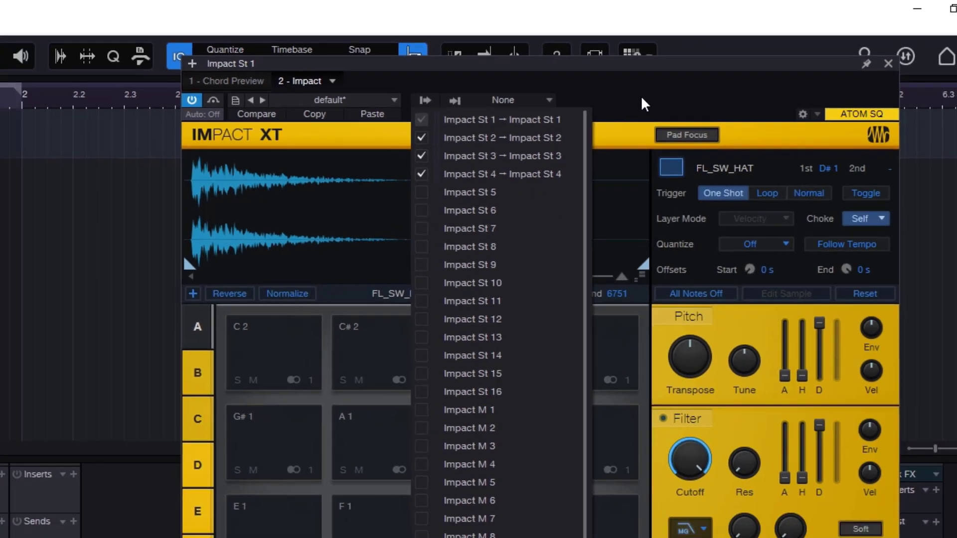
click(622, 109)
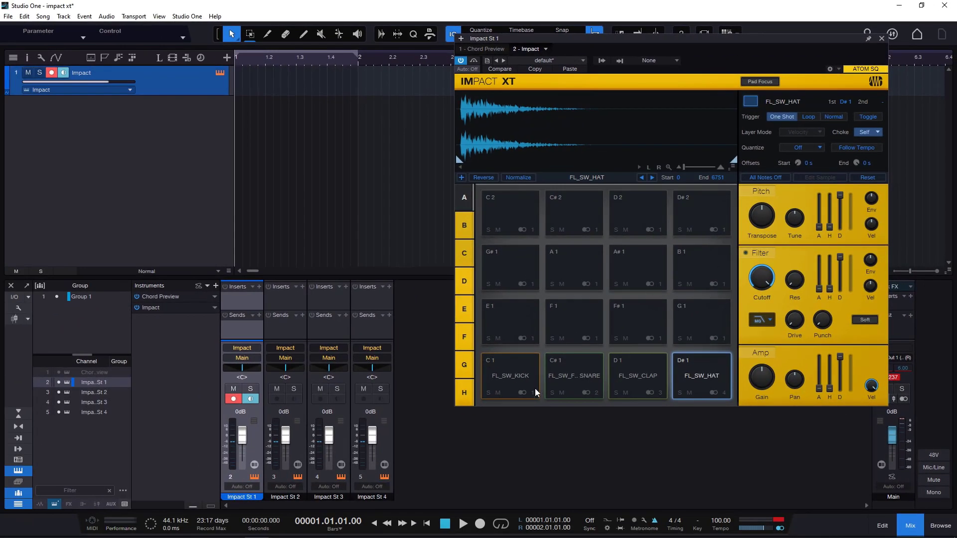
- Play the kick to identify its channel, and rename Impact St 1 as kick and Impact St 2 as snare
click(494, 389)
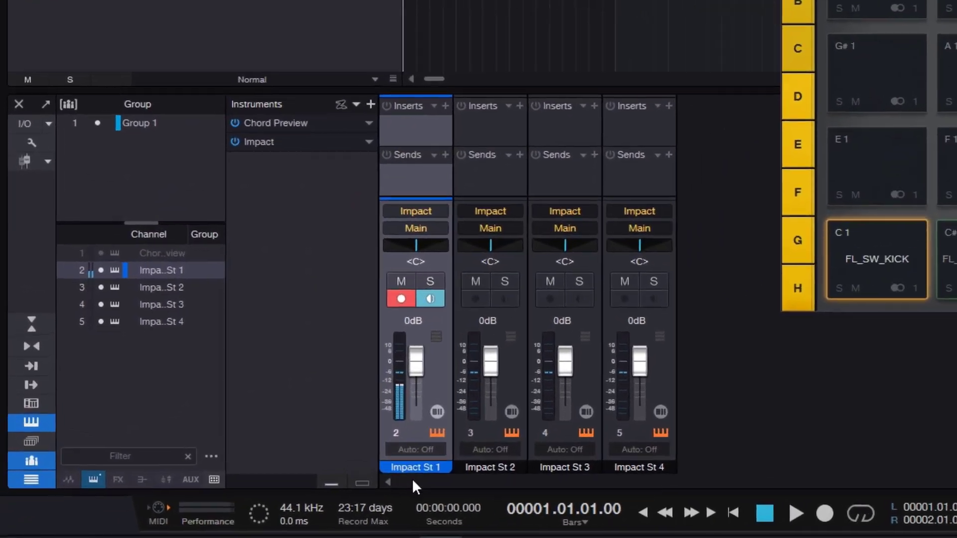
double_click(243, 496)
text(kick)
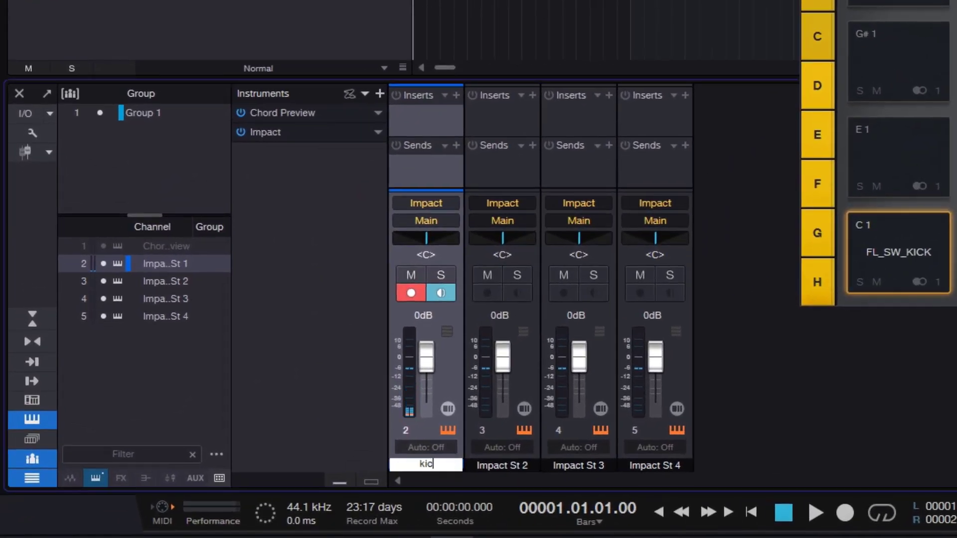
key(Return)
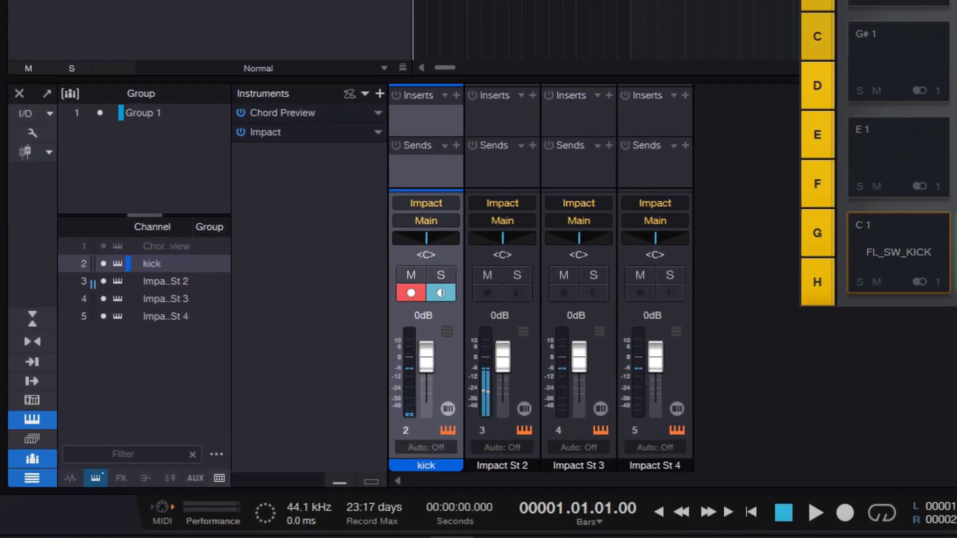
double_click(526, 465)
text(snare)
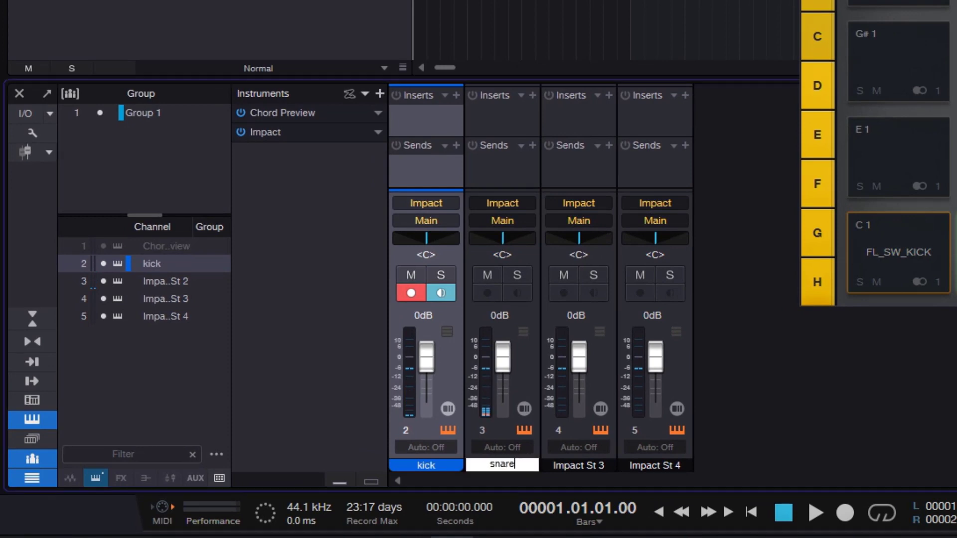
key(Return)
- Rename the Impact St 3 channel as clap and the Impact St 4 channel as hat
click(567, 464)
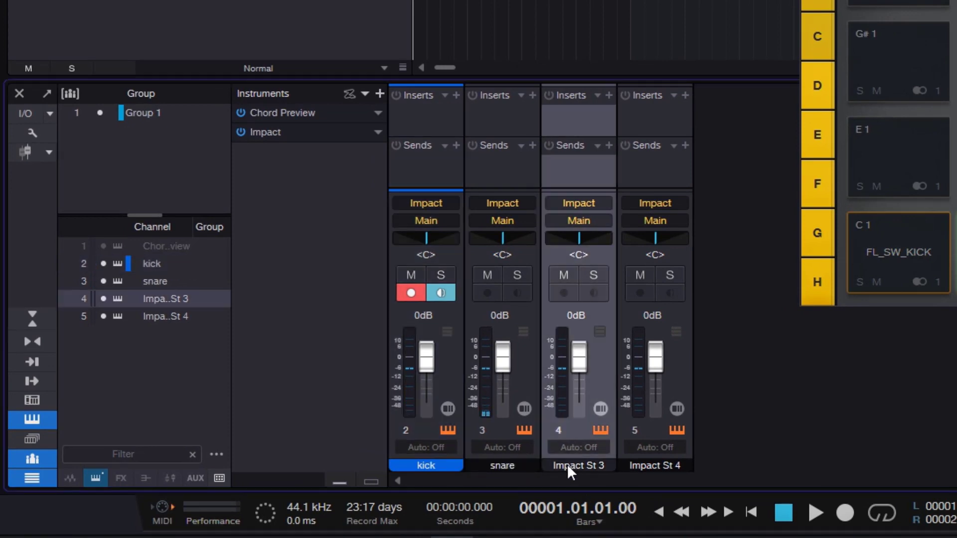
double_click(568, 465)
text(clap)
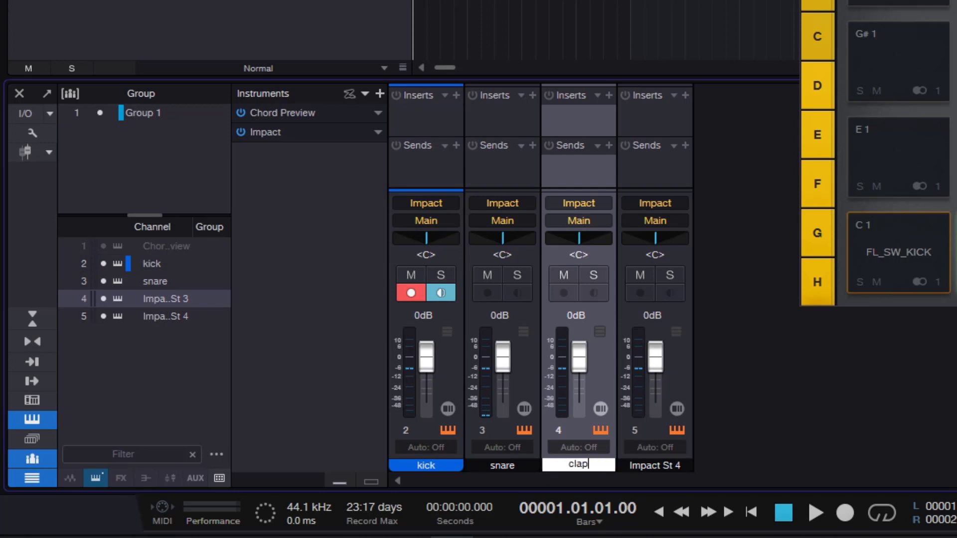
key(Return)
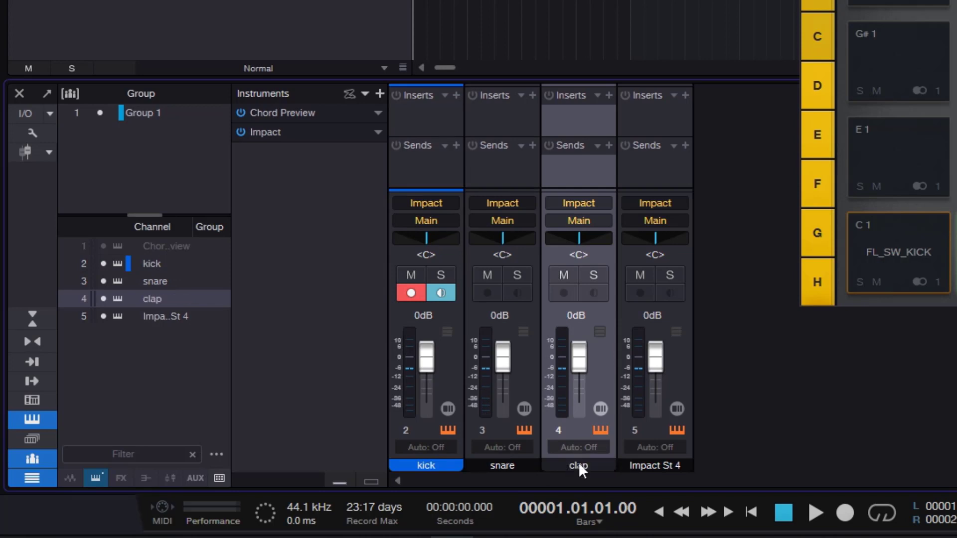
double_click(639, 469)
text(hat)
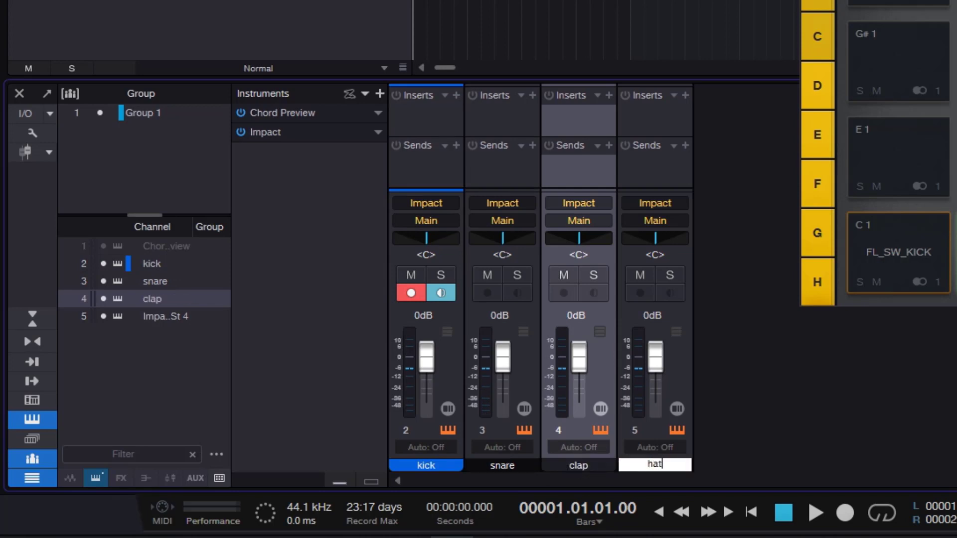
key(Return)
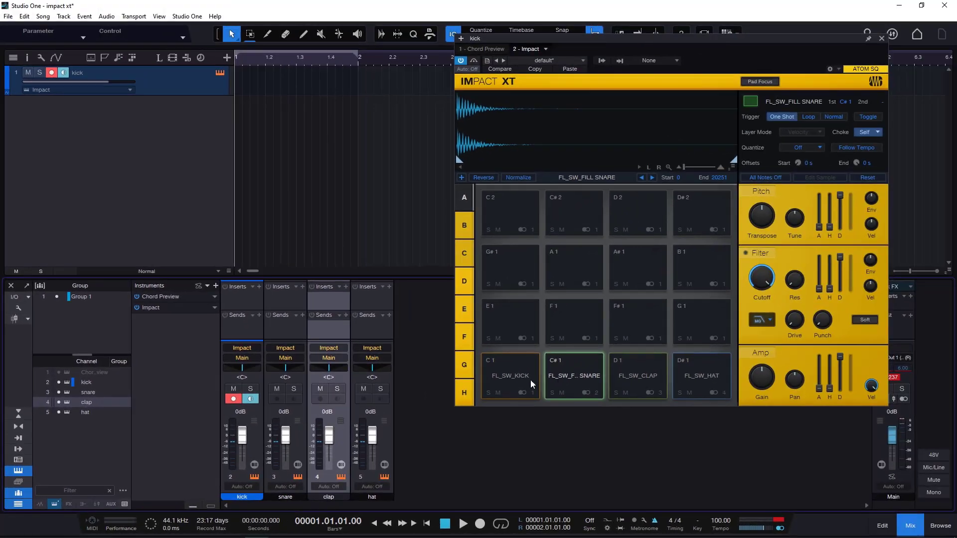
- Play the kick, clap and hat pads and review the channel names in Impact's list of activated outputs
click(531, 379)
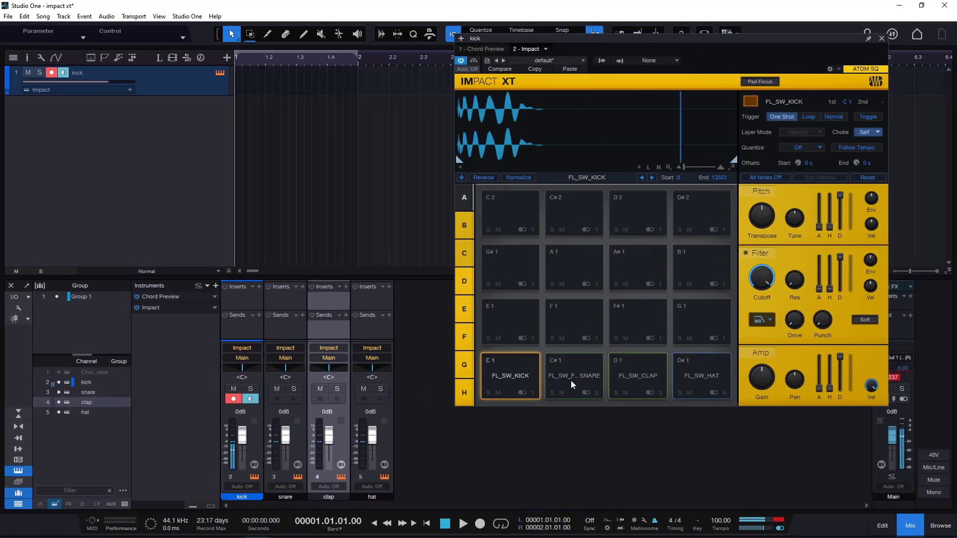
click(645, 376)
click(700, 376)
click(603, 61)
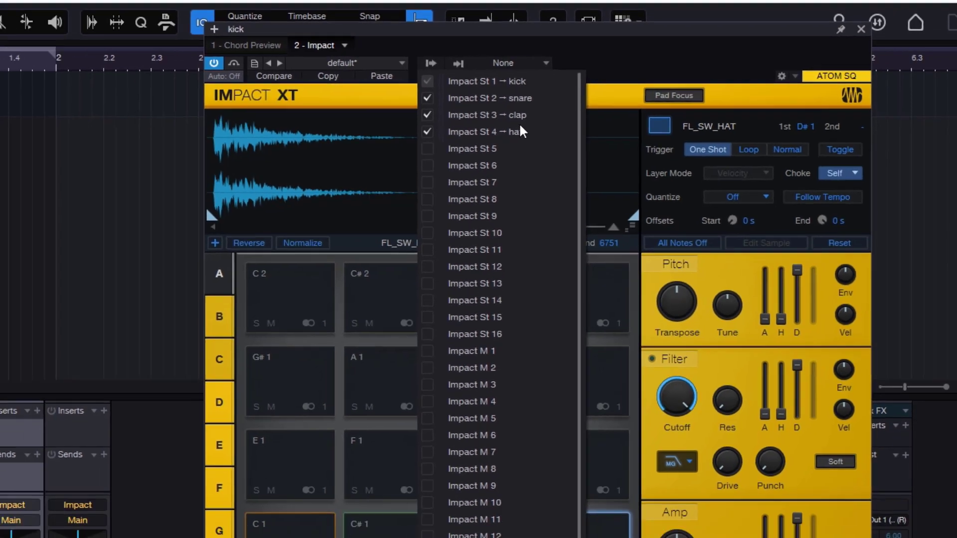
click(612, 63)
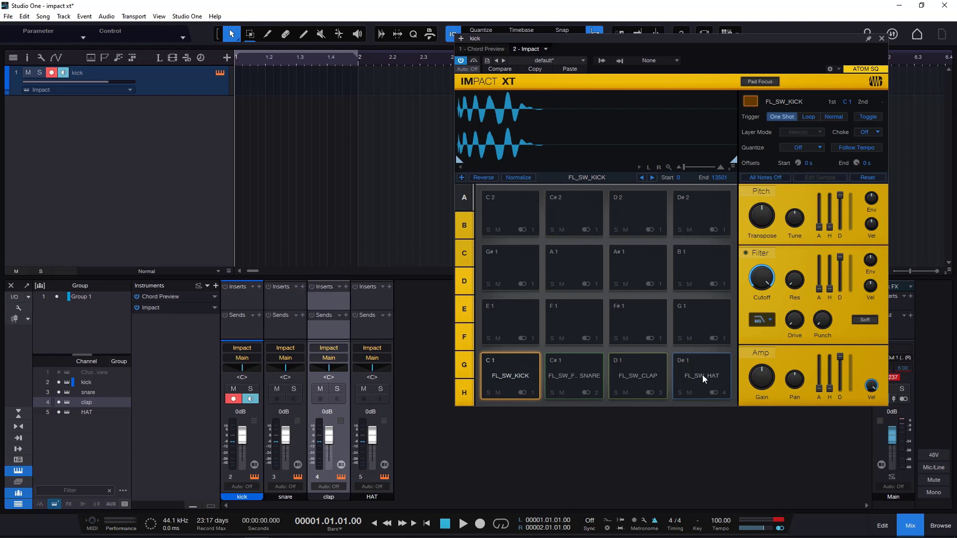
click(702, 379)
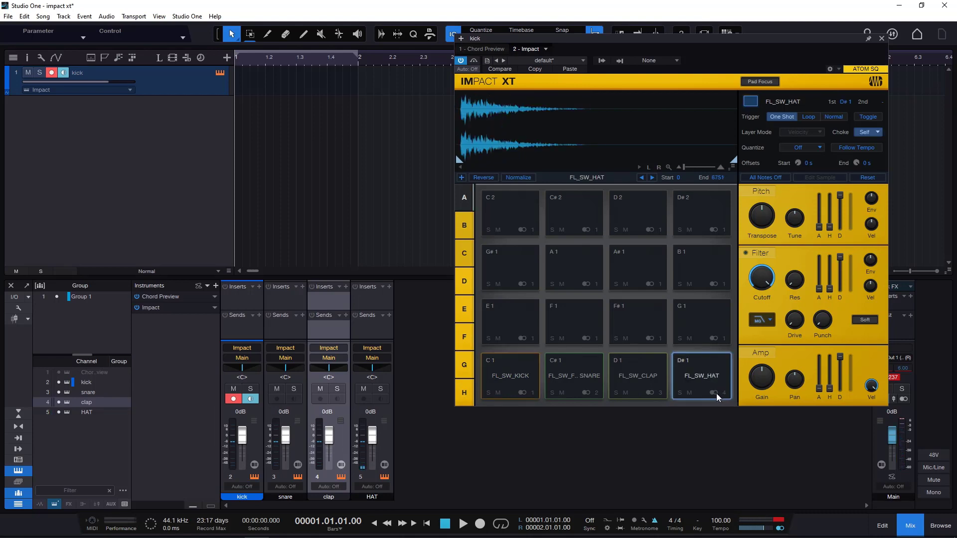
- Review the stereo and mono outputs available in Impact and route the hat pad to Mono 4
click(716, 393)
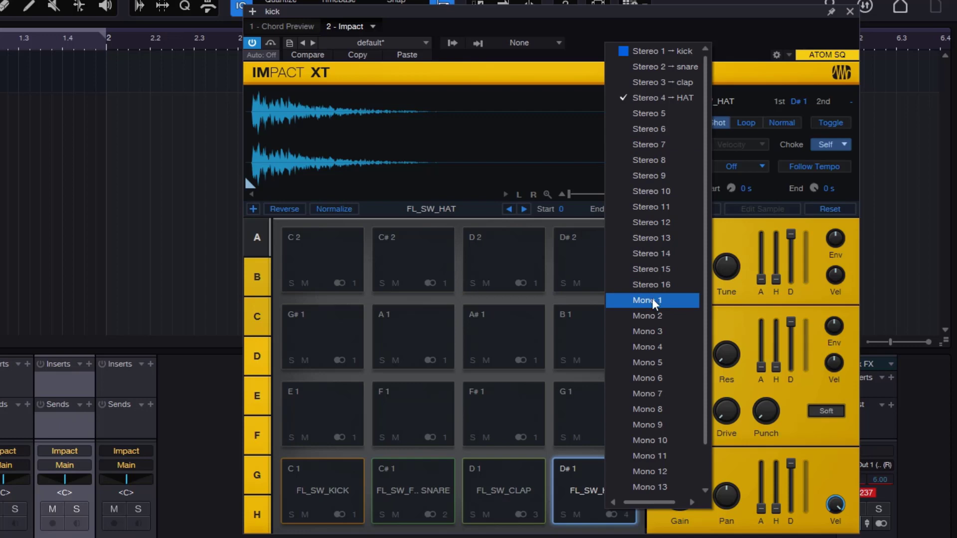
click(572, 43)
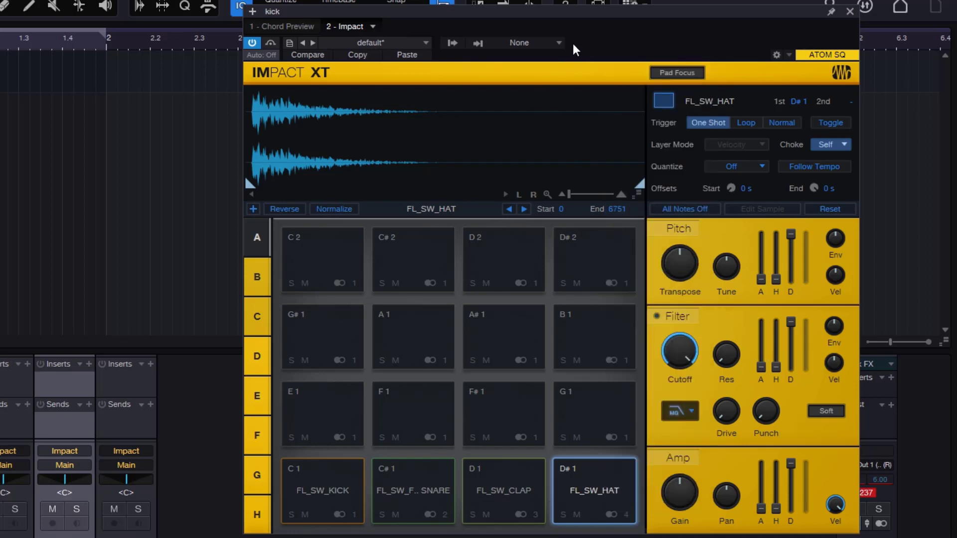
click(452, 44)
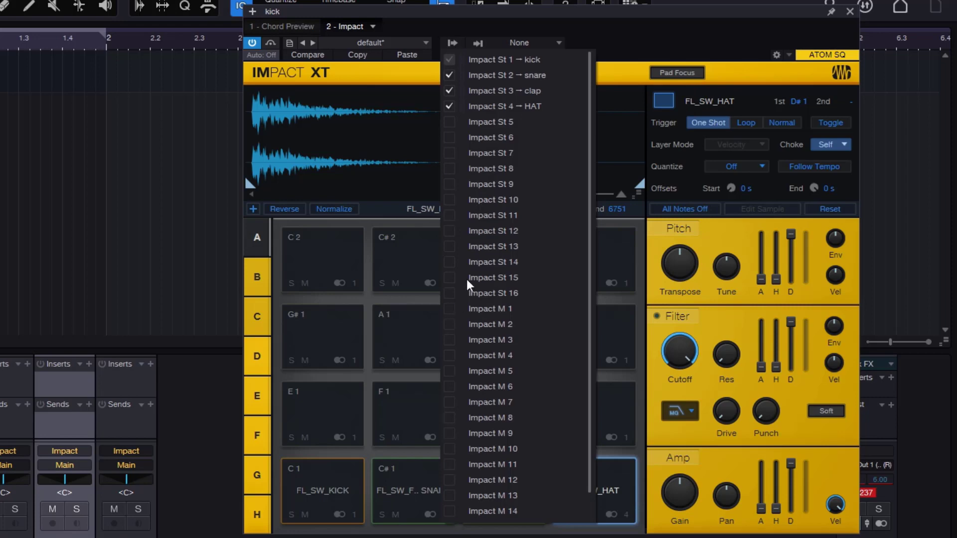
click(625, 39)
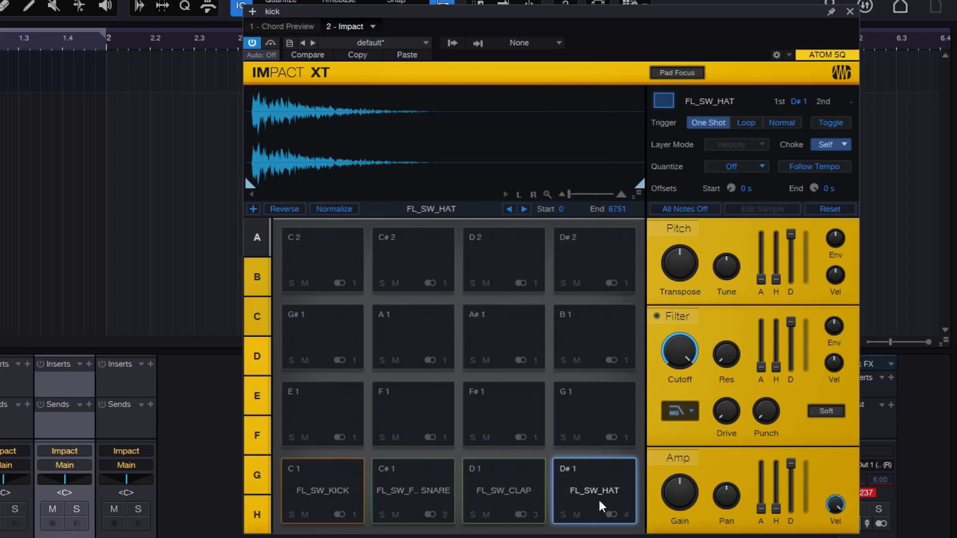
click(621, 515)
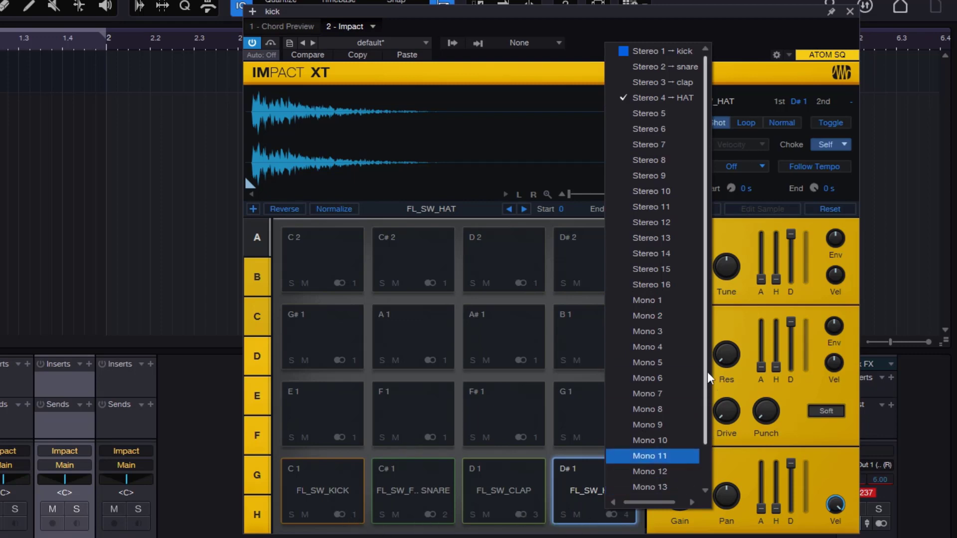
click(663, 345)
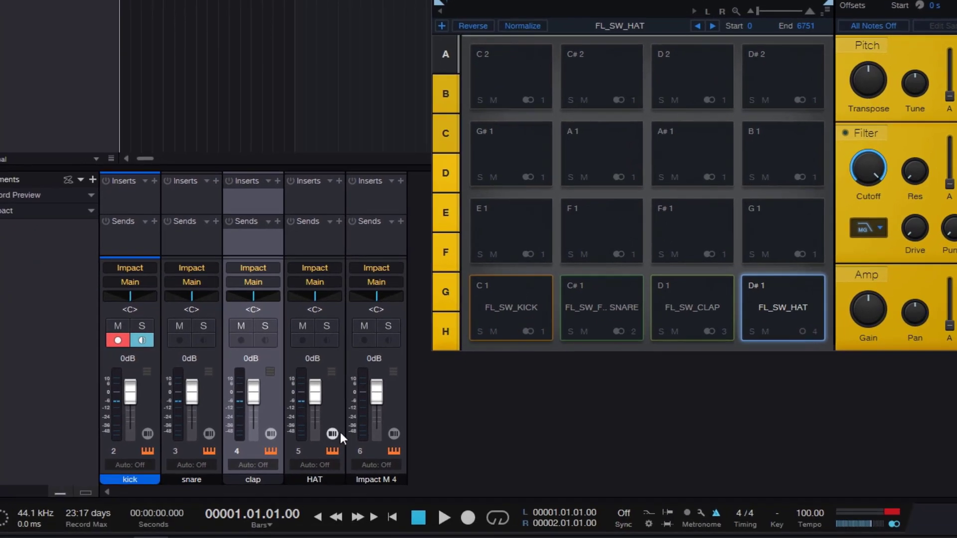
- Review which Impact outputs are active and play the hat pad to check which channel it feeds
click(338, 402)
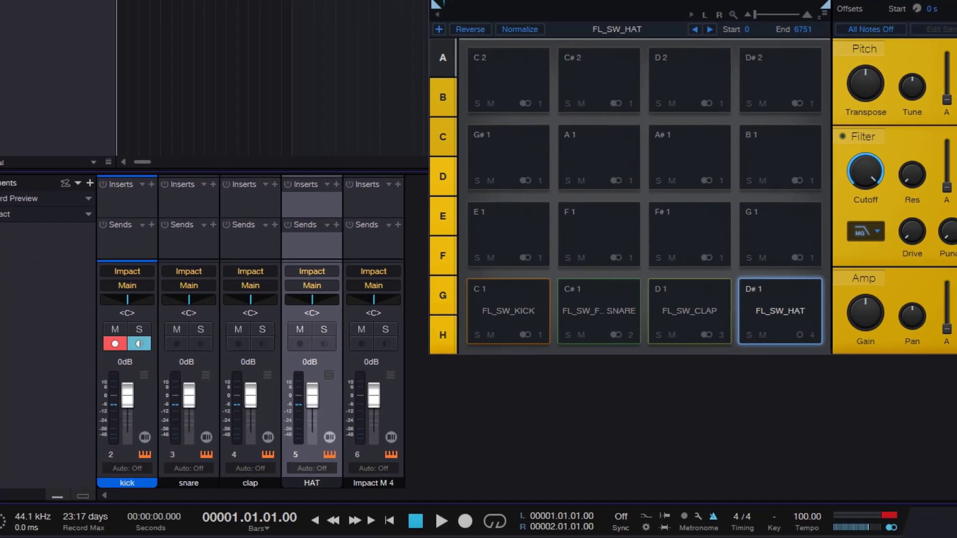
click(551, 1)
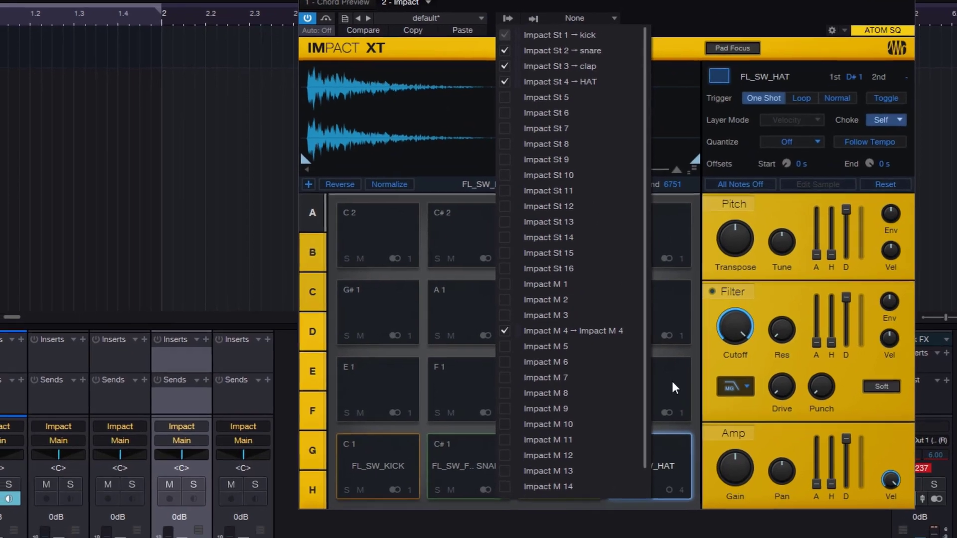
click(658, 479)
click(646, 482)
click(732, 307)
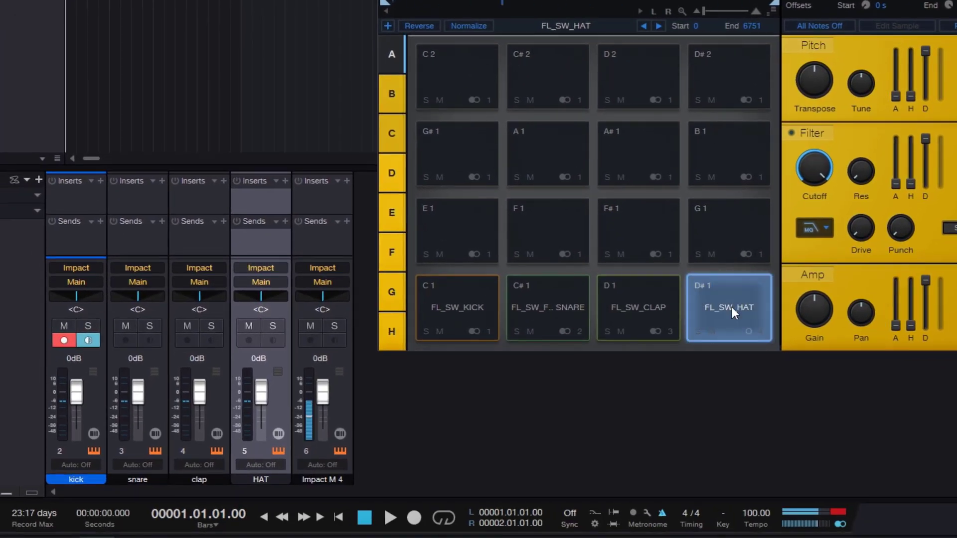
click(732, 307)
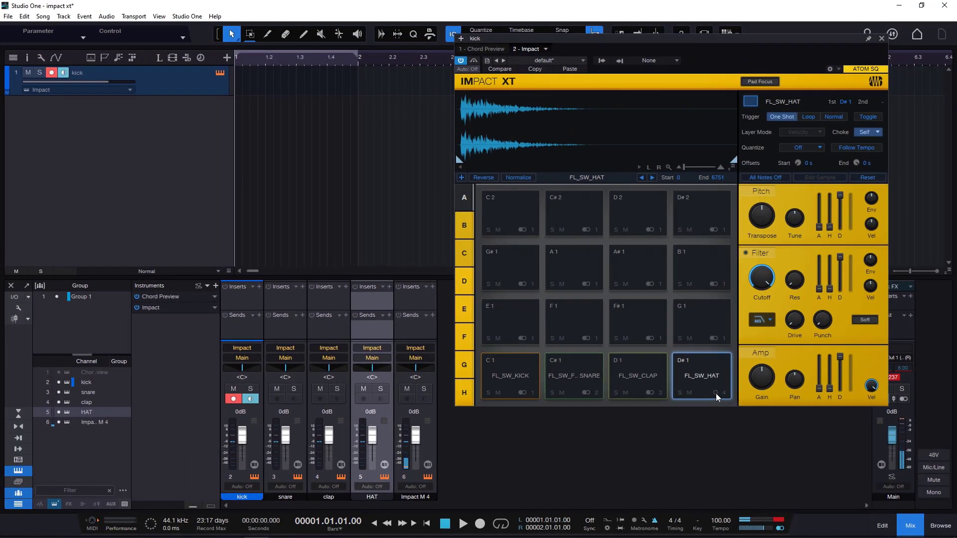
- Deactivate the unused Impact St 4 output, toggling it back on once to demonstrate before leaving it off
click(620, 61)
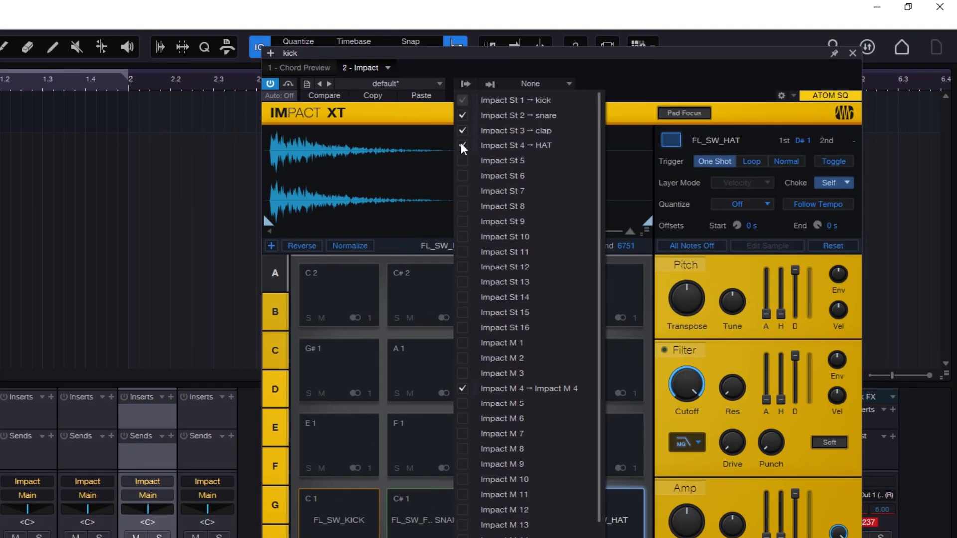
click(462, 145)
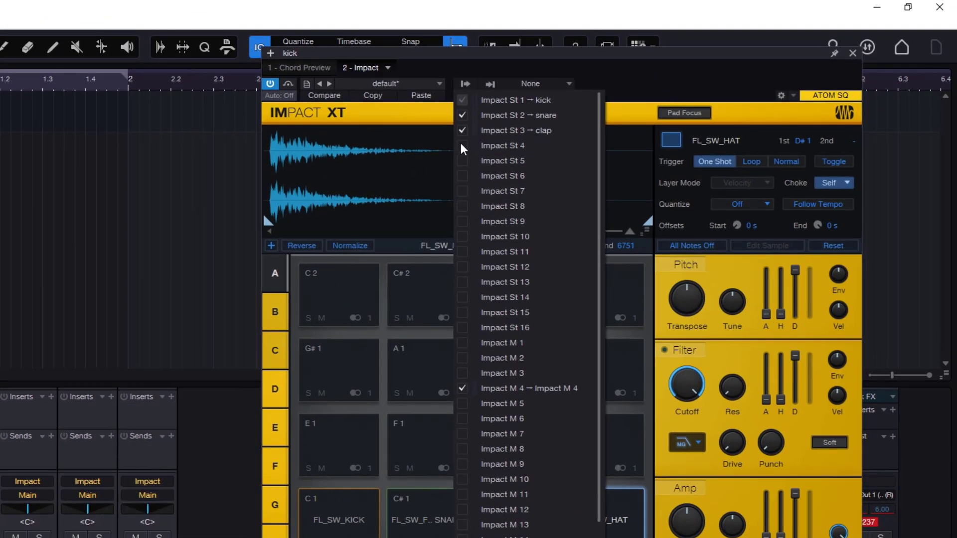
click(461, 144)
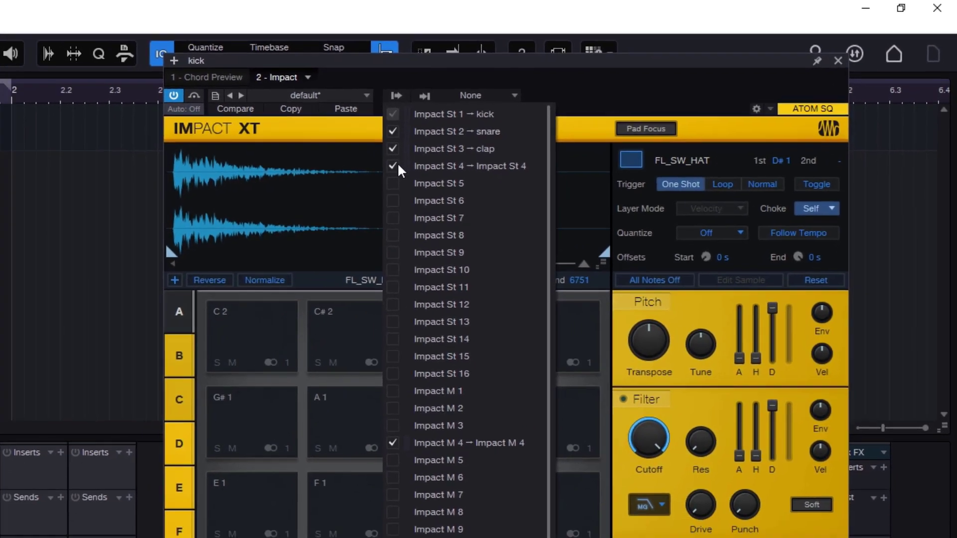
click(396, 166)
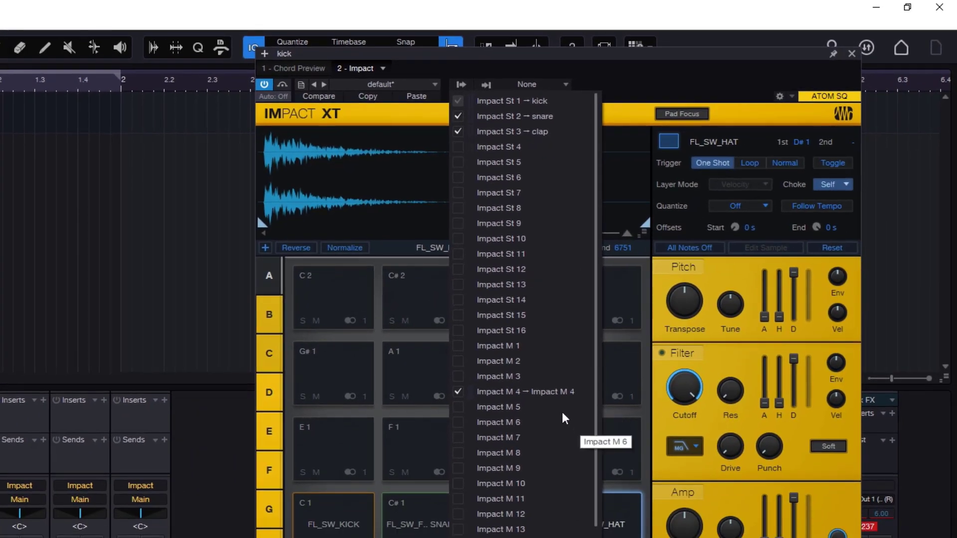
click(585, 201)
- Rename the Impact M 4 channel as HAT and check its name in Impact's output list
double_click(363, 526)
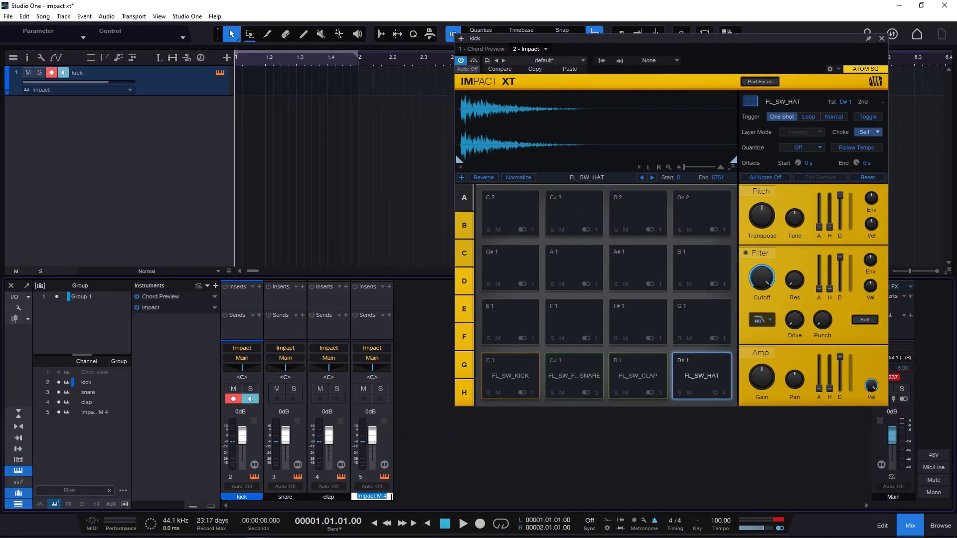
text(HAT)
key(Return)
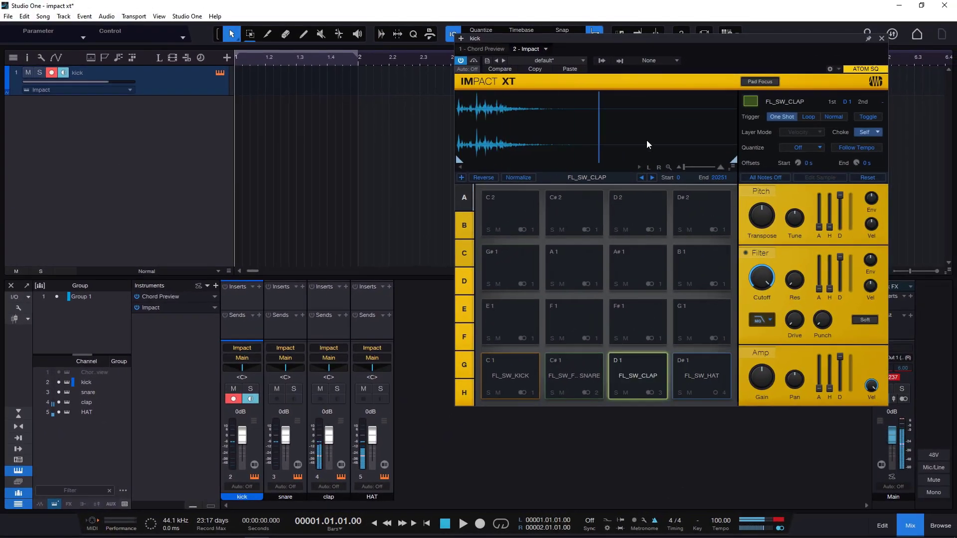
click(603, 60)
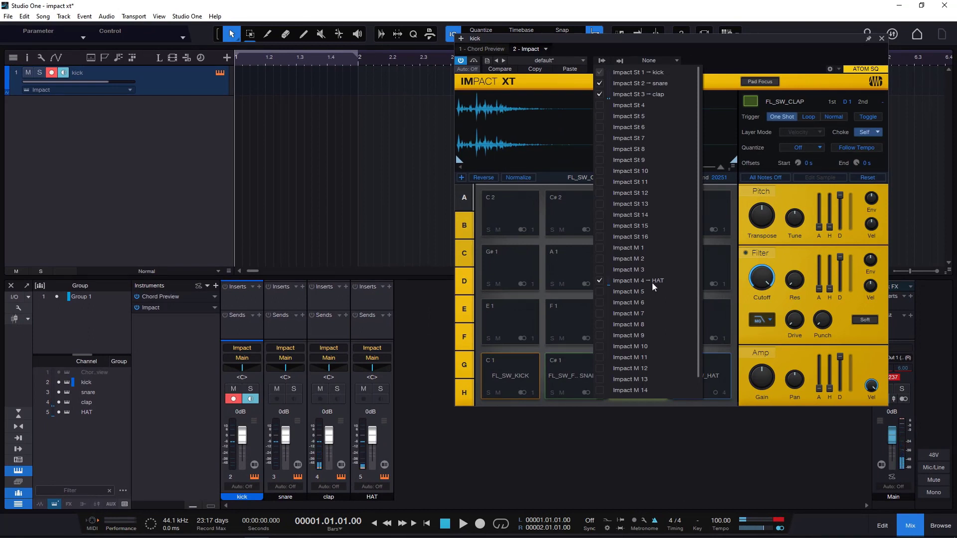
click(728, 59)
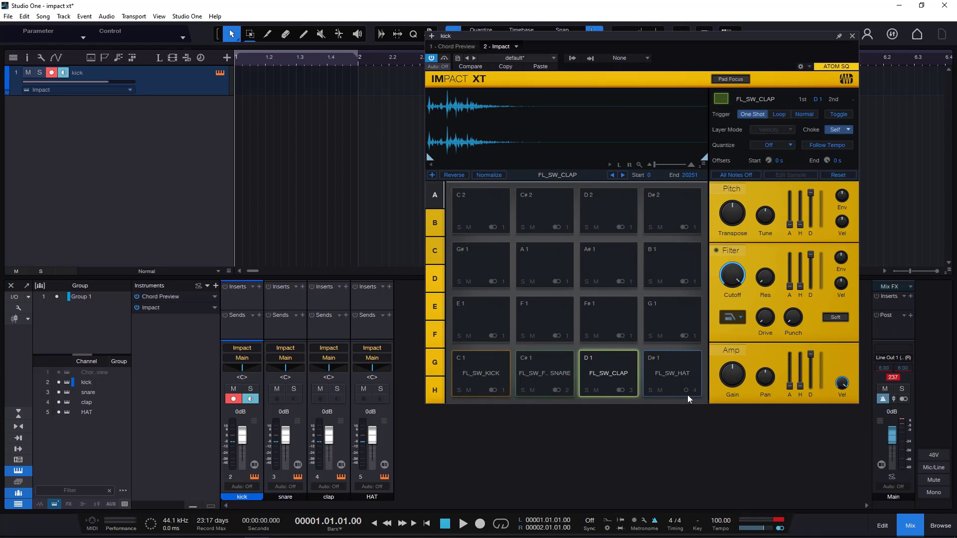
- Switch the Impact St 3 output off and on again, and rename its channel as CLAP
click(573, 58)
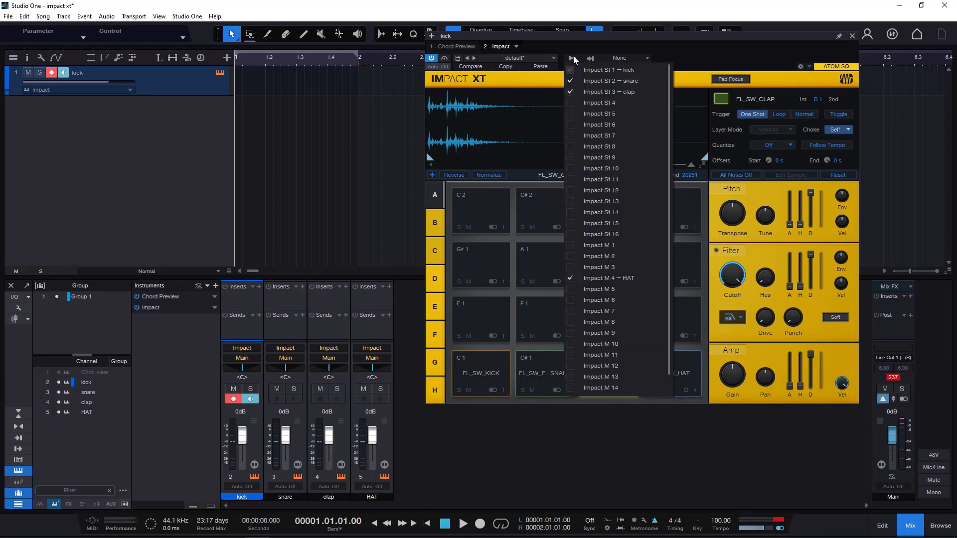
click(571, 92)
click(571, 93)
click(329, 496)
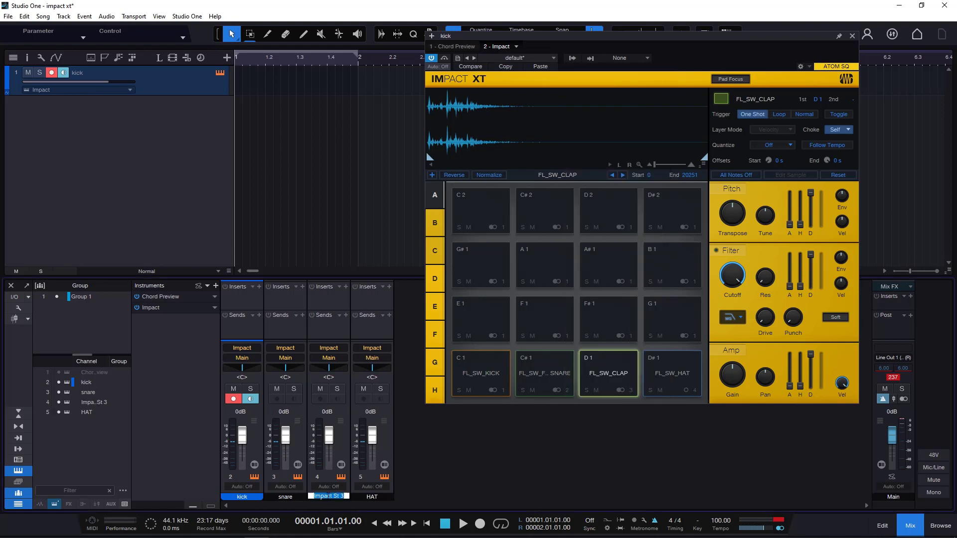
double_click(328, 496)
text(CLAP)
key(Return)
- Create a one-bar part on the kick track, open it in an enlarged drum editor and move the Impact window aside
double_click(243, 83)
double_click(272, 82)
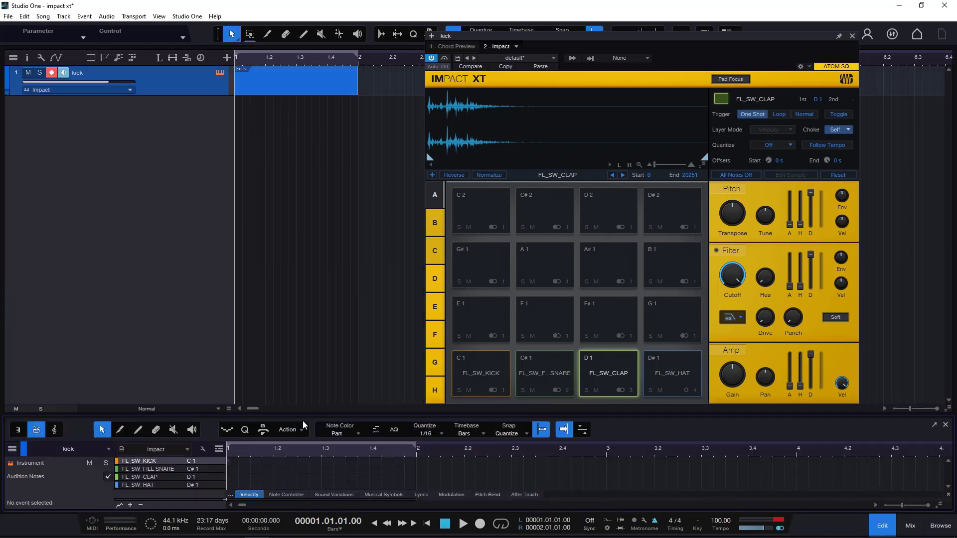
drag(308, 415, 308, 220)
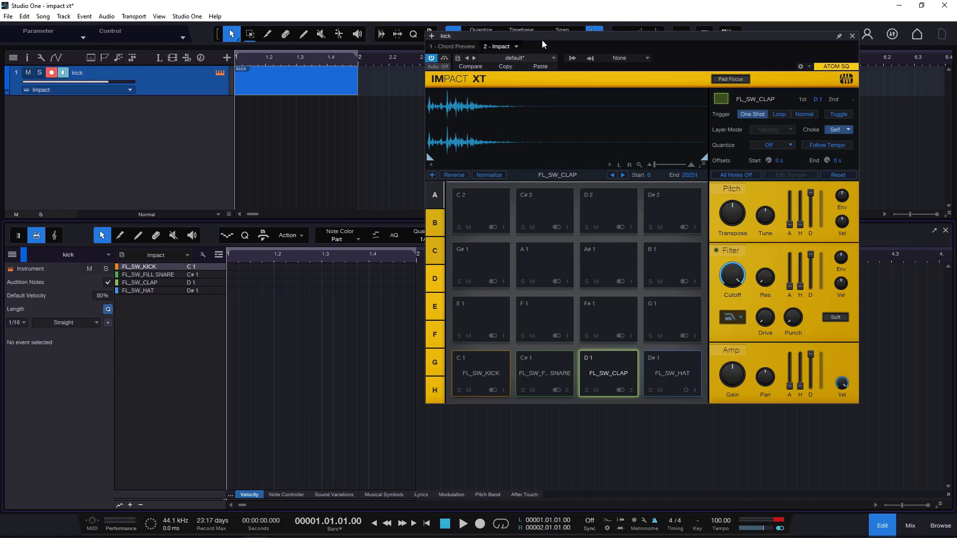
drag(543, 40, 613, 41)
- Start the drum pattern with FL_SW_KICK notes on beats 1, 2 and 3 of the first bar
double_click(236, 267)
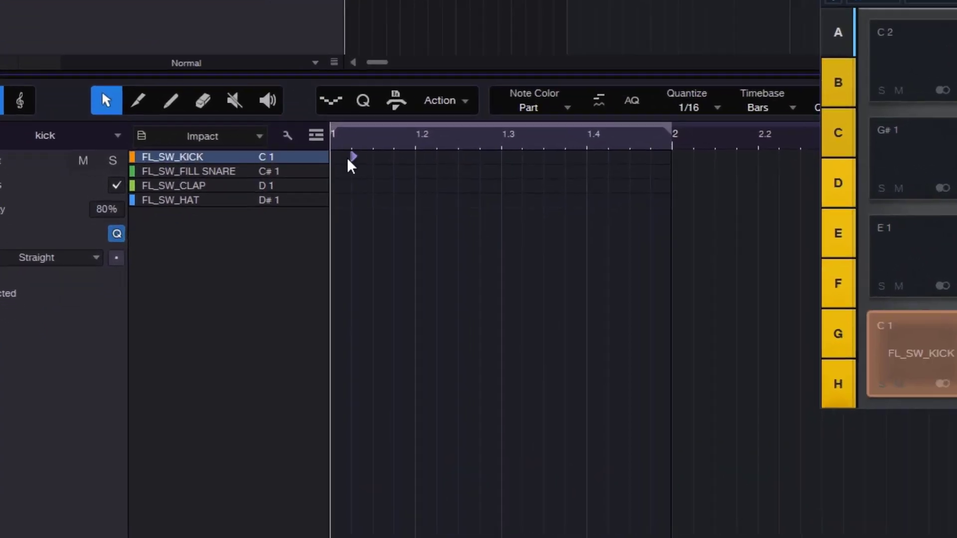
double_click(468, 127)
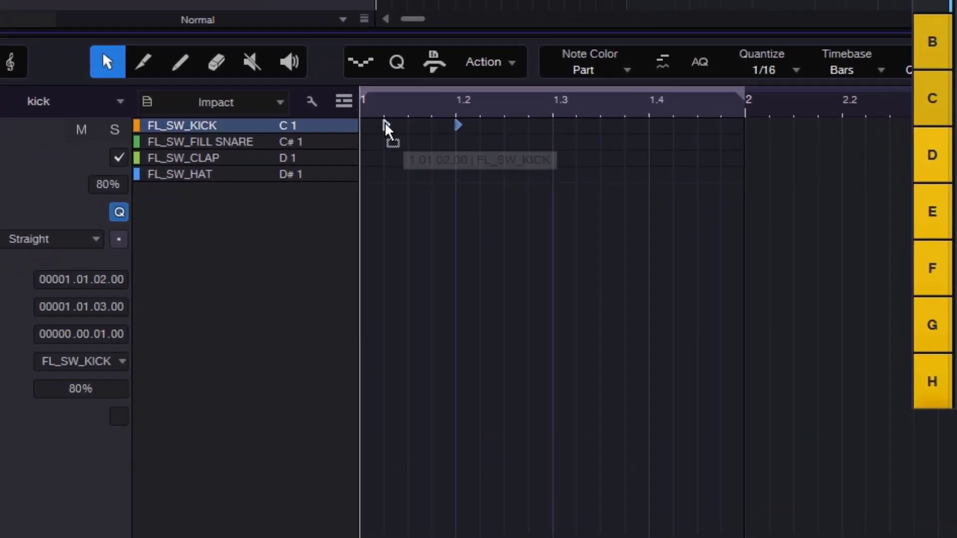
drag(367, 128, 358, 123)
double_click(560, 122)
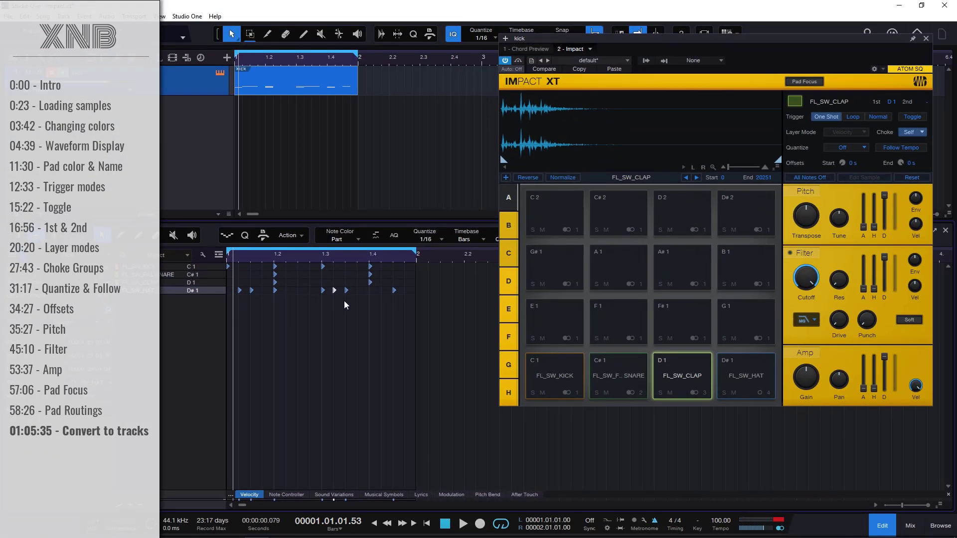
- Play the drum pattern and lower the kick track's volume to about -3.1 dB
key(space)
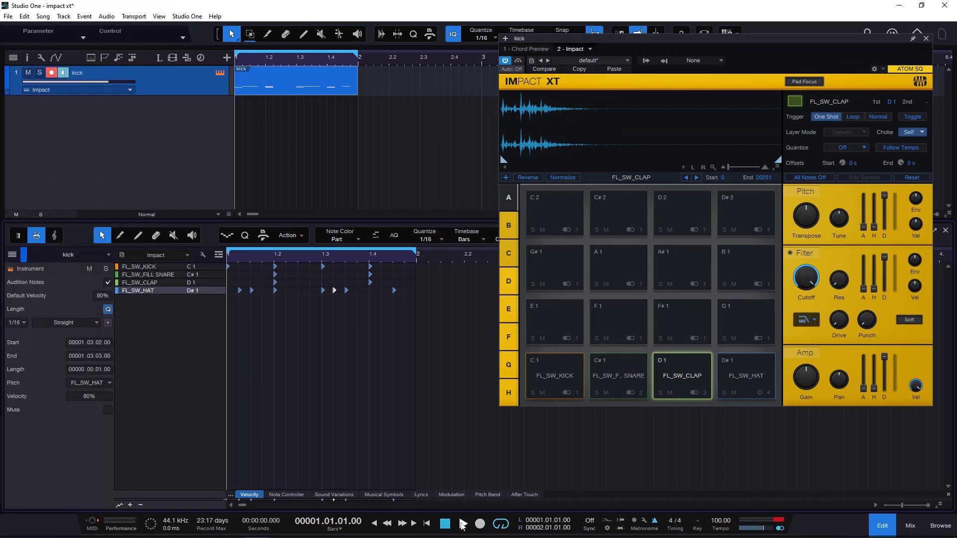
drag(130, 82, 112, 83)
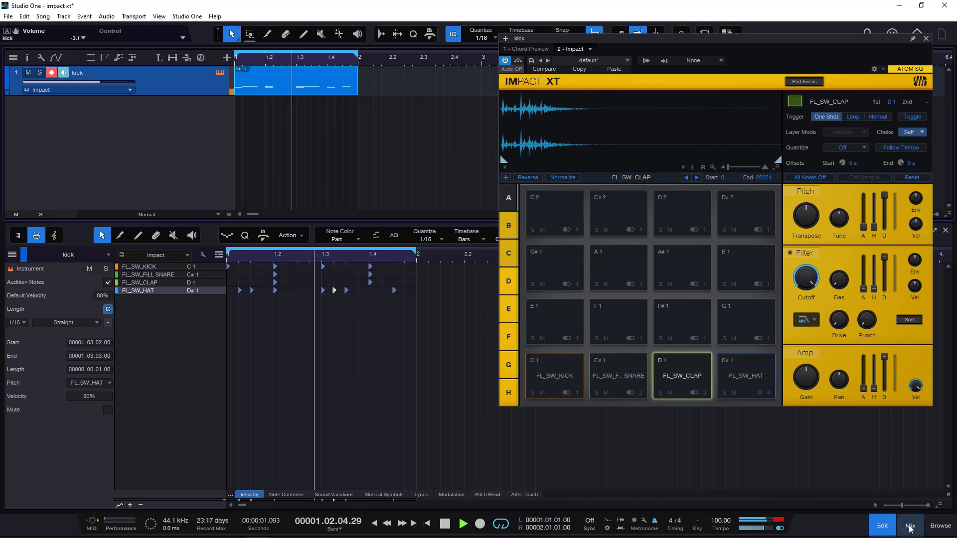
- Show the mixer in place of the drum editor and stop playback of the drum pattern
key(F3)
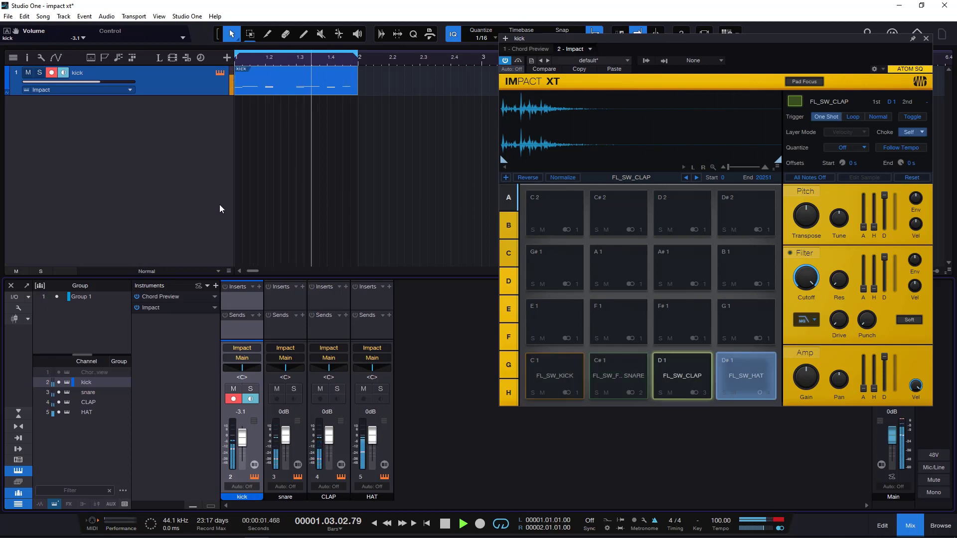
click(437, 527)
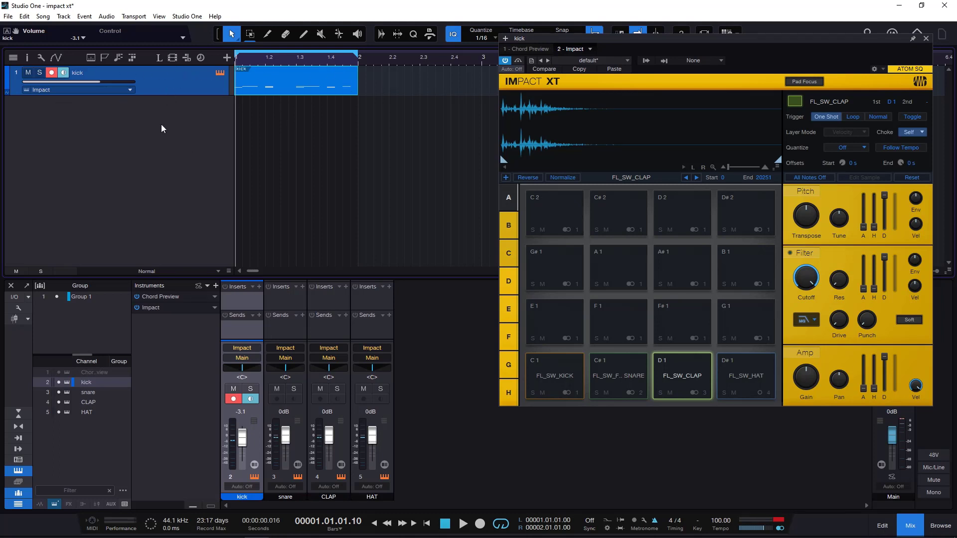
click(353, 161)
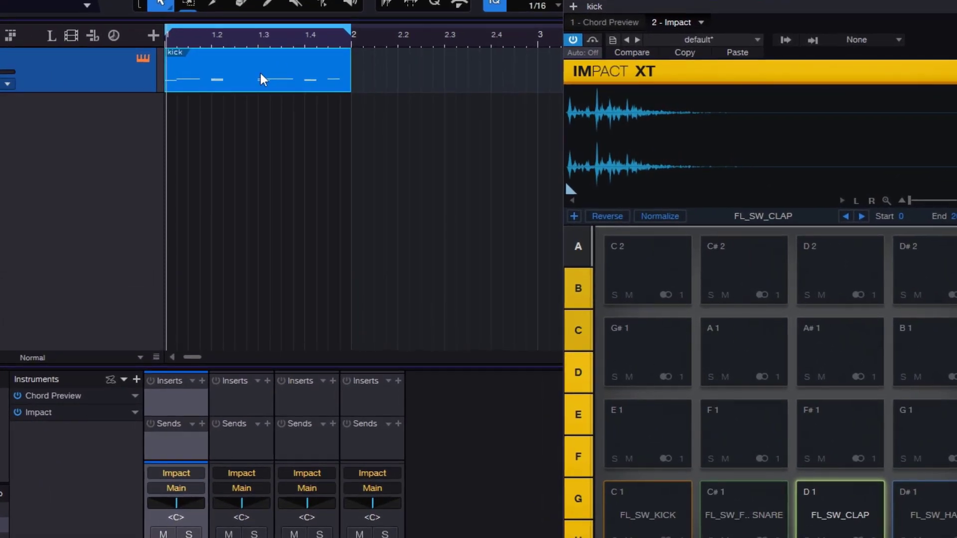
- Explode the pitches of the kick part in the arrangement to separate tracks
right_click(261, 73)
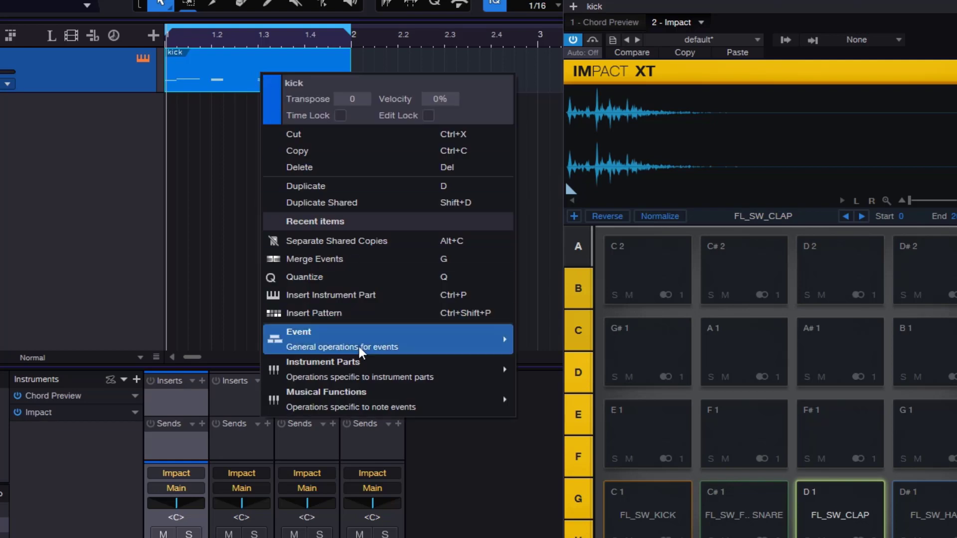
mouse_move(347, 377)
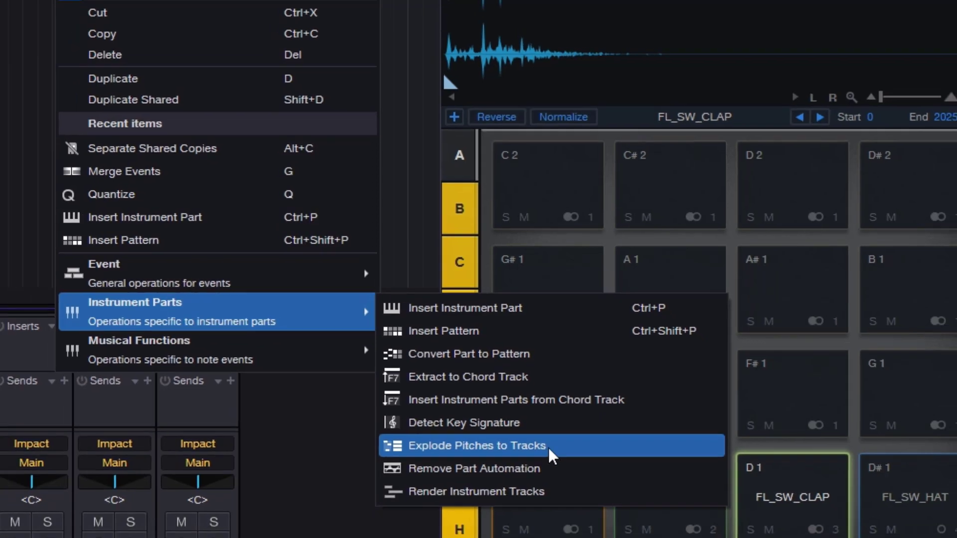
click(550, 454)
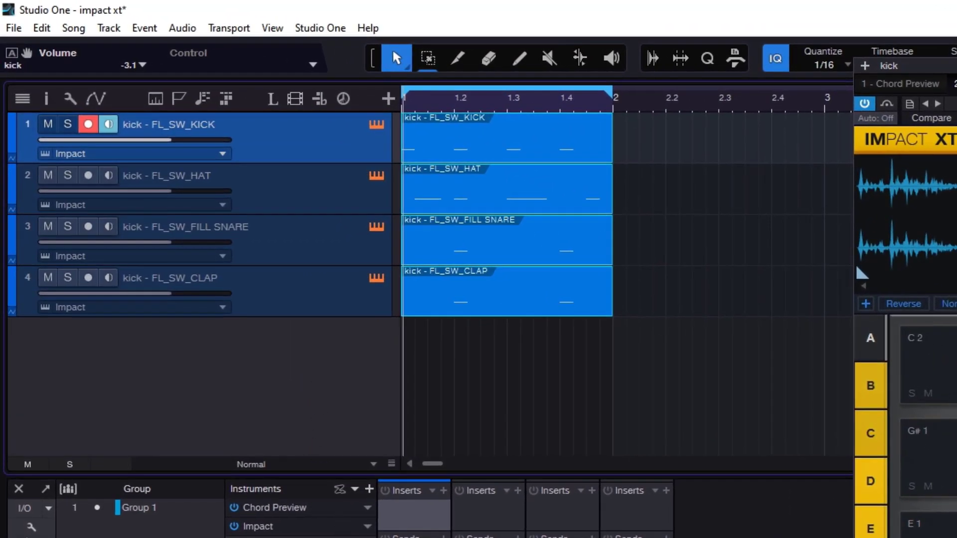
- Play the loop while selecting each exploded track and part in turn, stop playback and undo the pitch explosion
key(space)
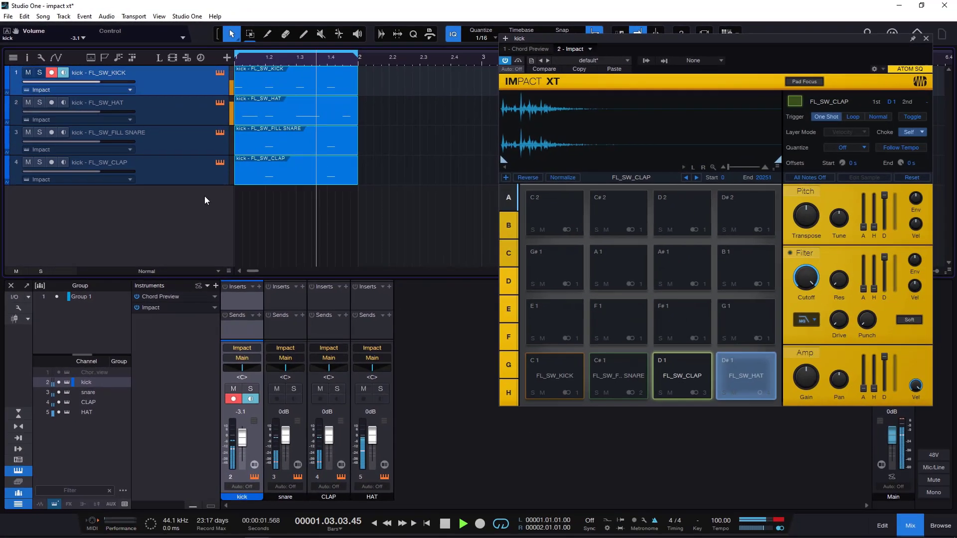
click(183, 118)
click(185, 144)
click(187, 175)
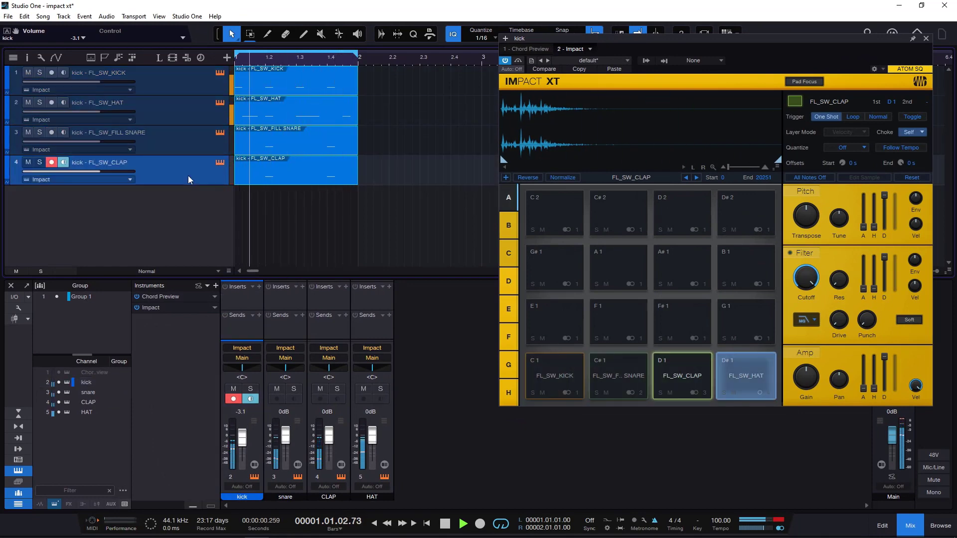
click(296, 87)
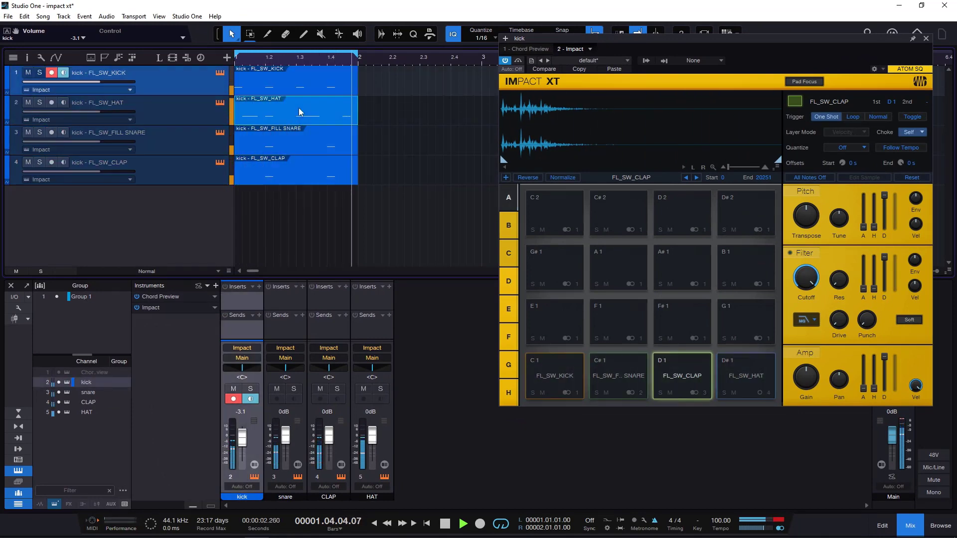
click(302, 115)
click(309, 142)
click(309, 165)
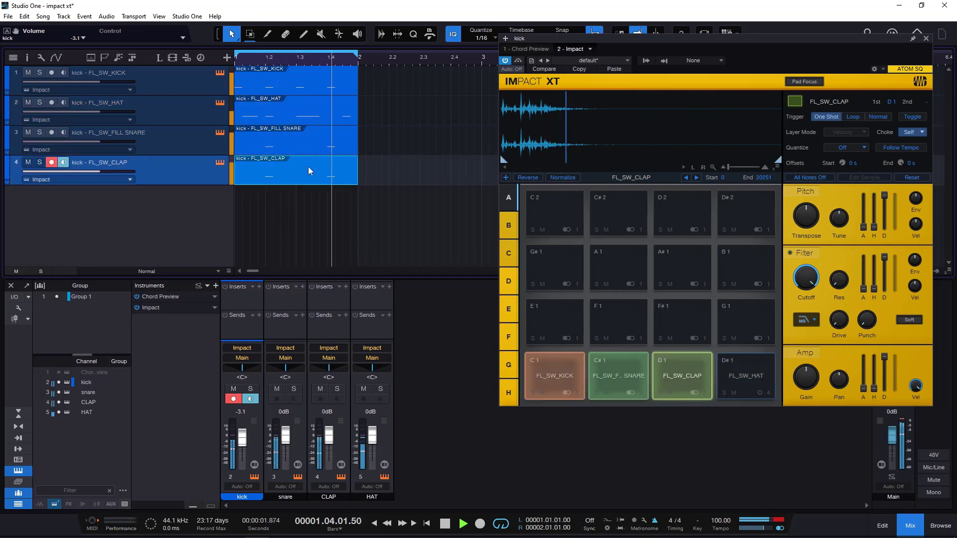
click(273, 144)
click(270, 113)
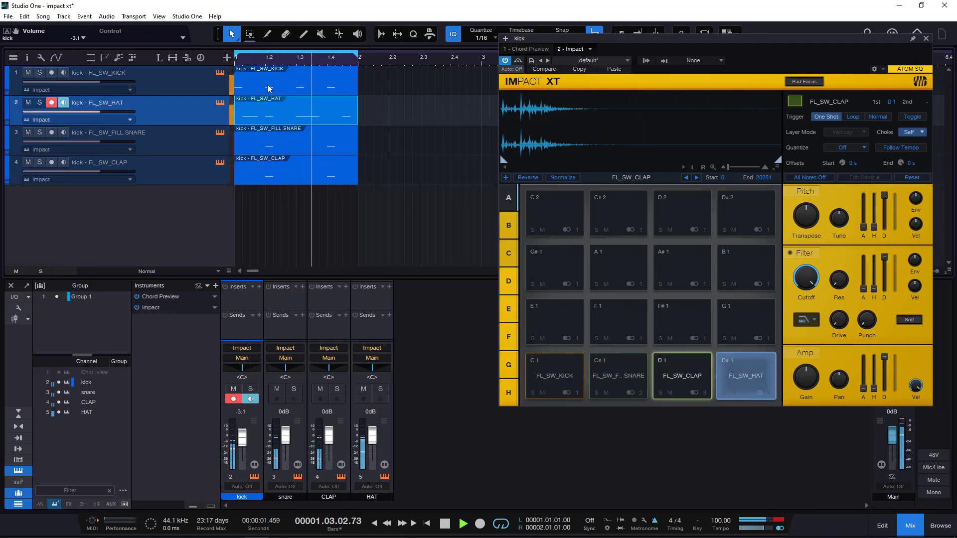
click(269, 86)
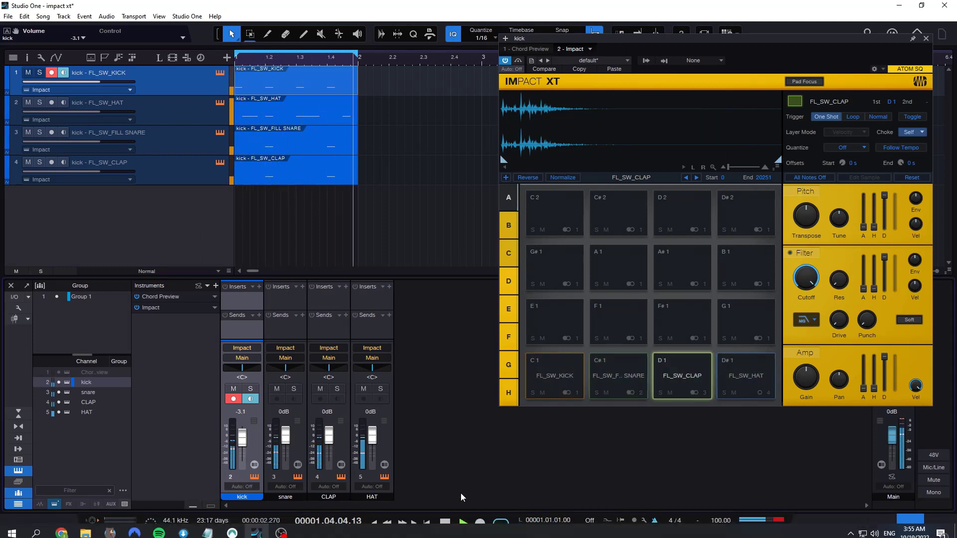
click(448, 522)
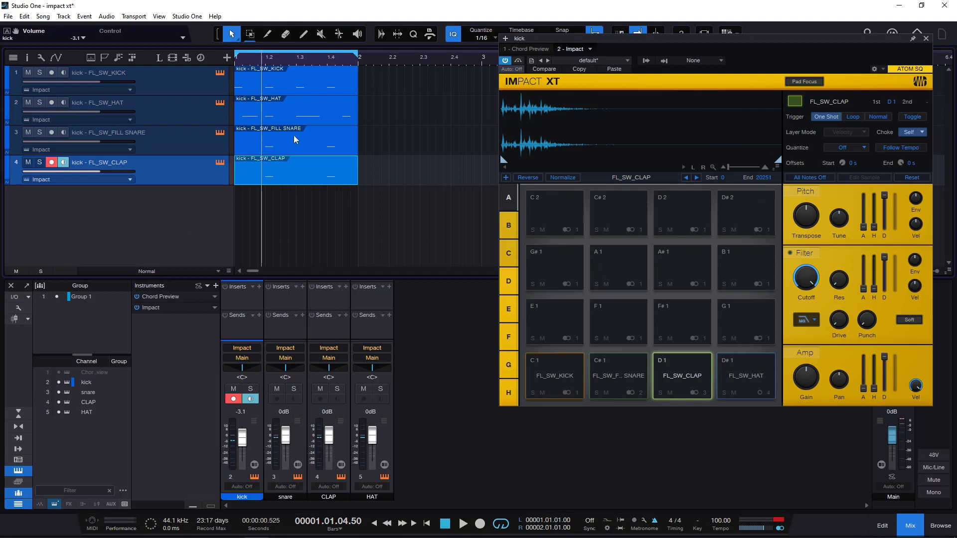
key(ctrl+z)
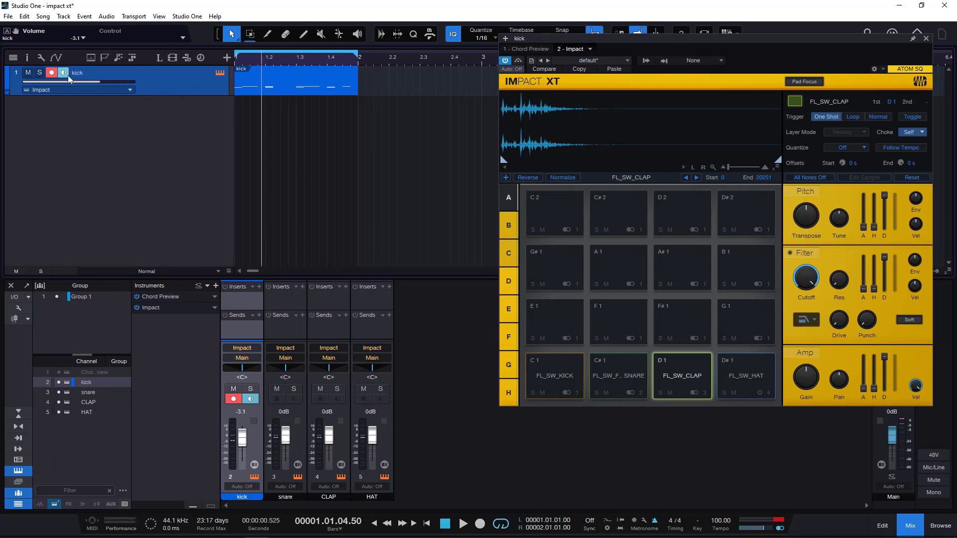
- Transform the kick instrument track to audio with Render All Channels and Preserve Instrument Track State enabled
right_click(181, 79)
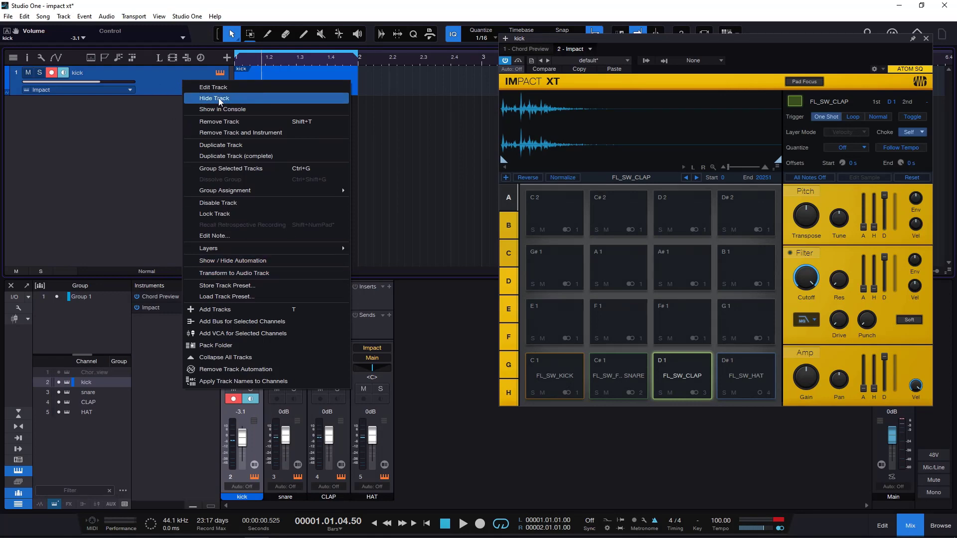
click(165, 76)
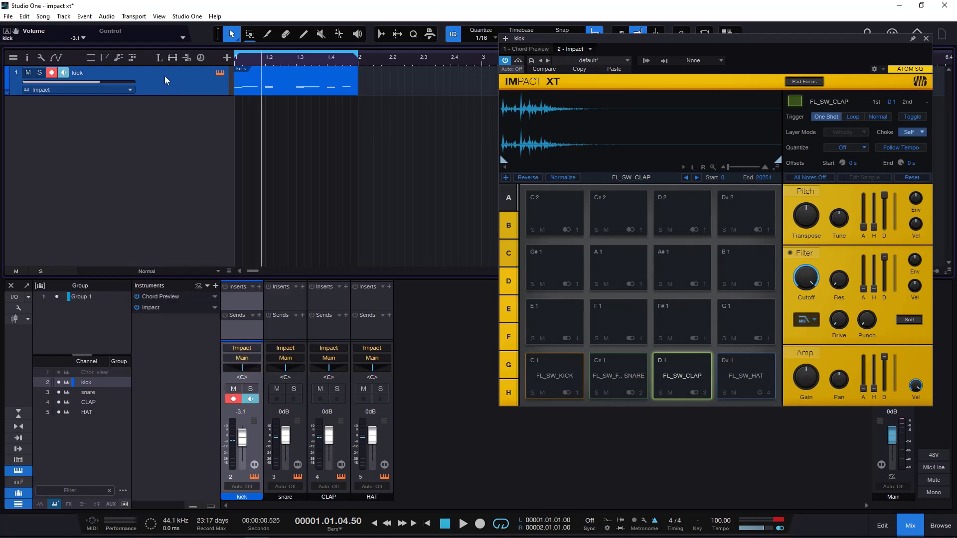
right_click(157, 80)
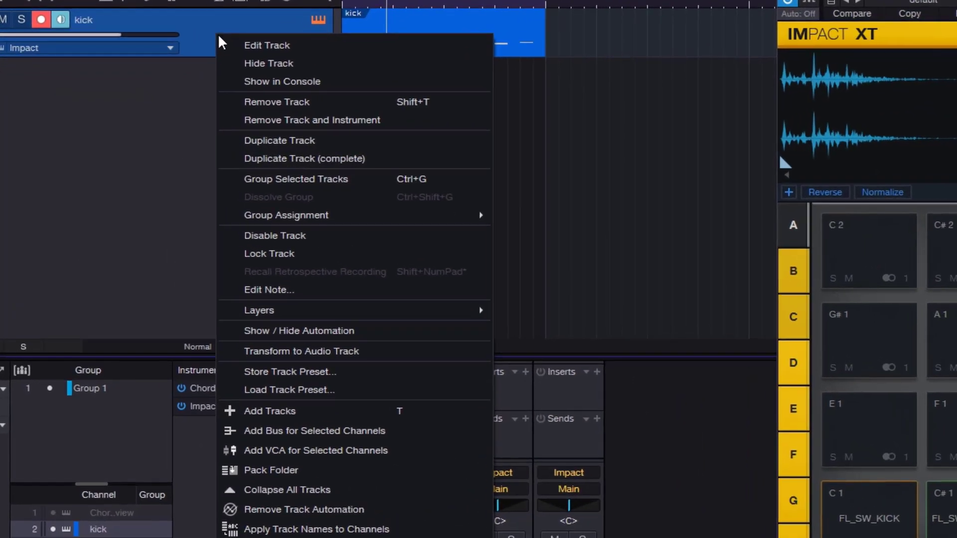
click(324, 351)
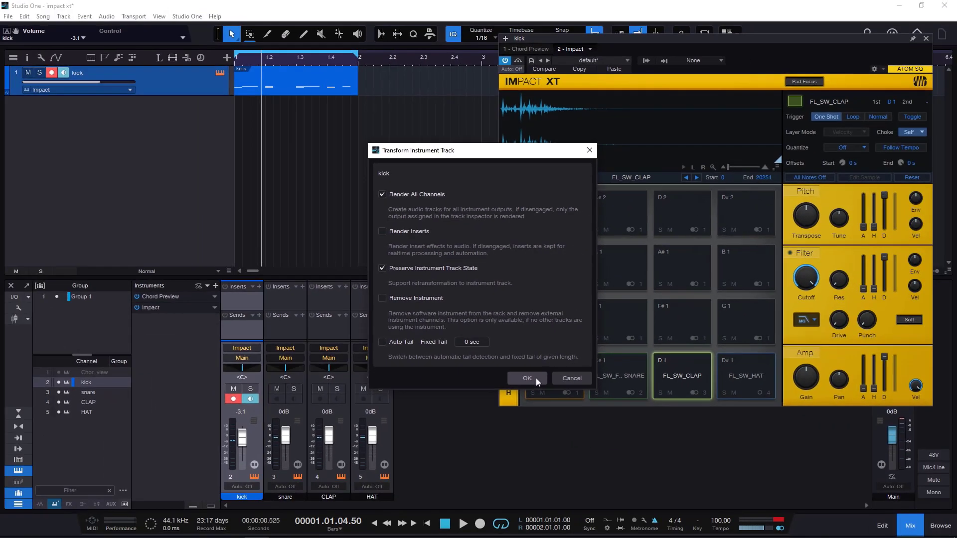
click(574, 516)
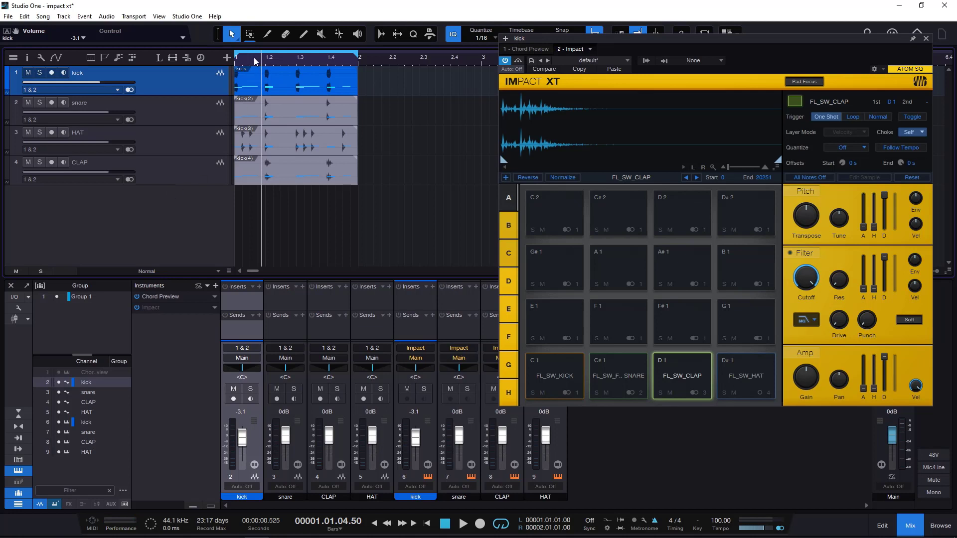
- Enlarge the rendered audio tracks in the timeline and play them from the start of the song
drag(258, 59, 295, 68)
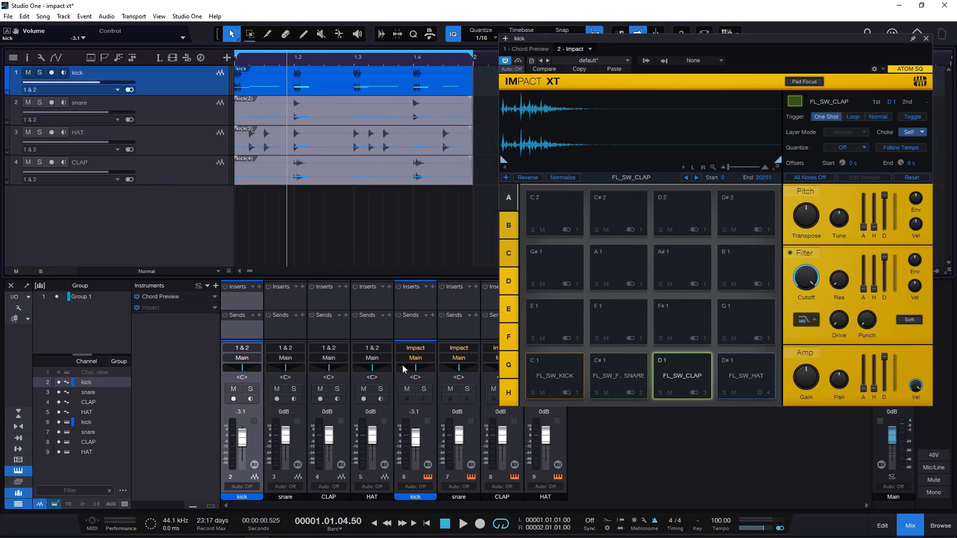
click(446, 522)
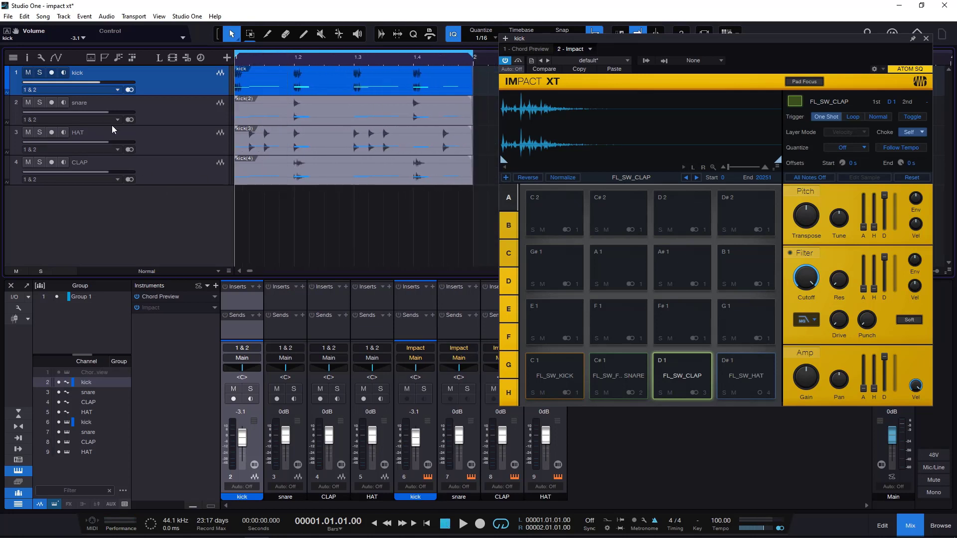
click(463, 525)
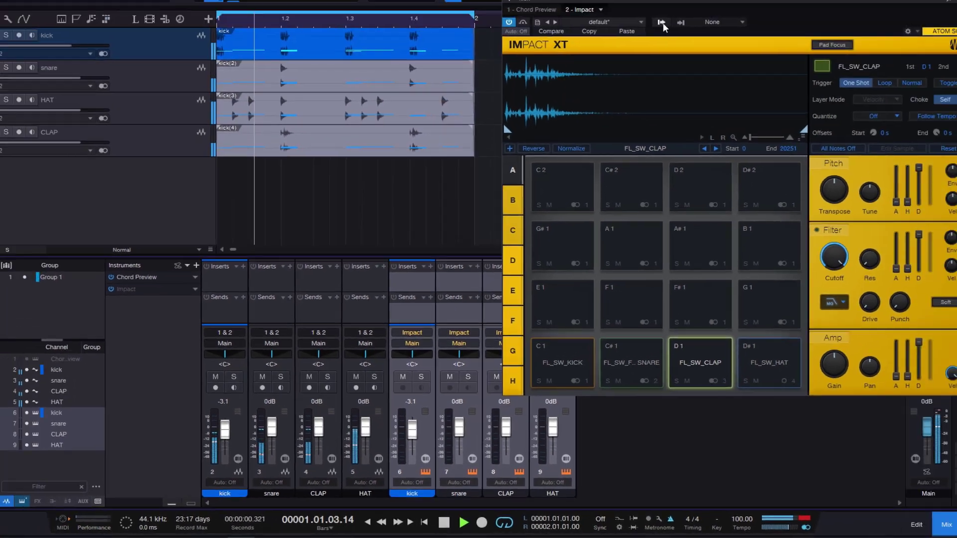
- Switch off the Impact St 2, Impact St 3 and Impact M 4 outputs and select the remaining kick instrument channel
click(645, 60)
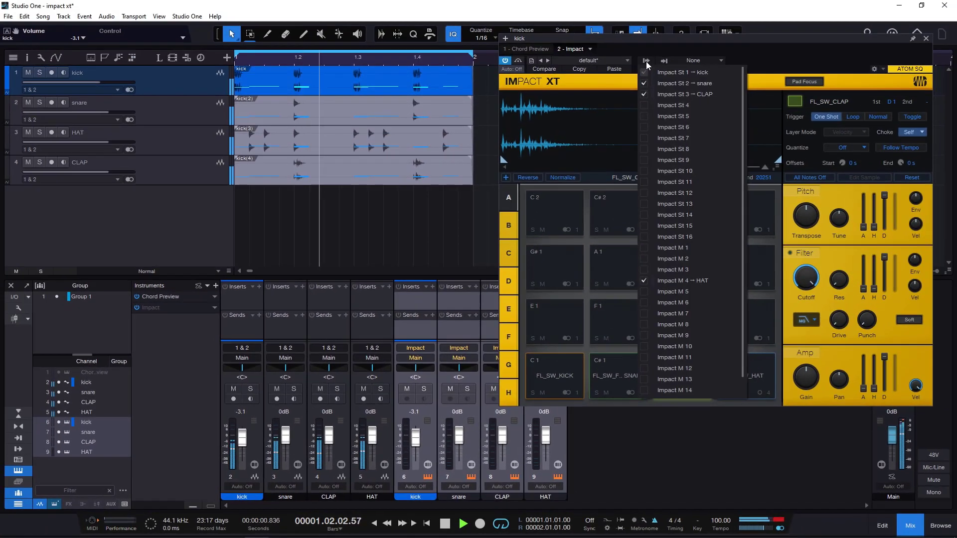
click(643, 94)
click(645, 281)
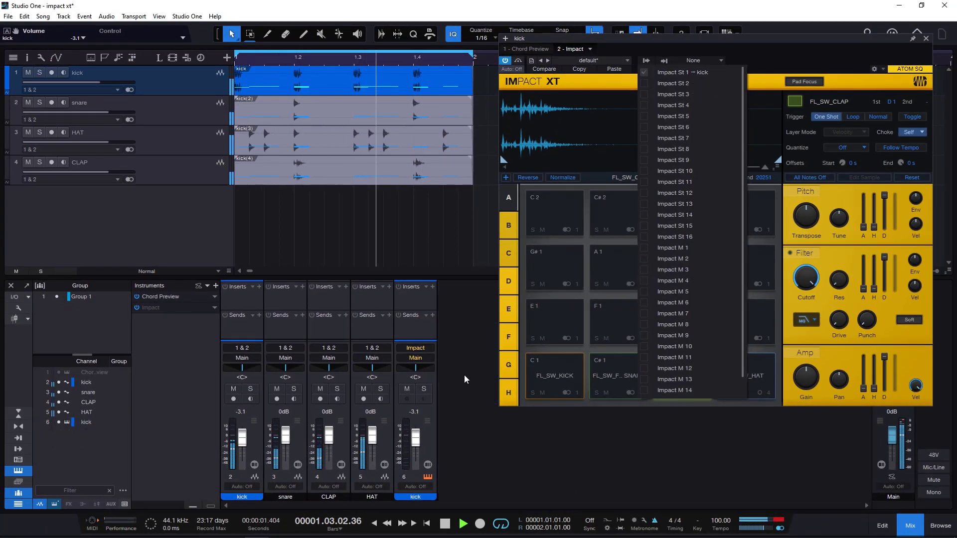
click(429, 444)
click(430, 439)
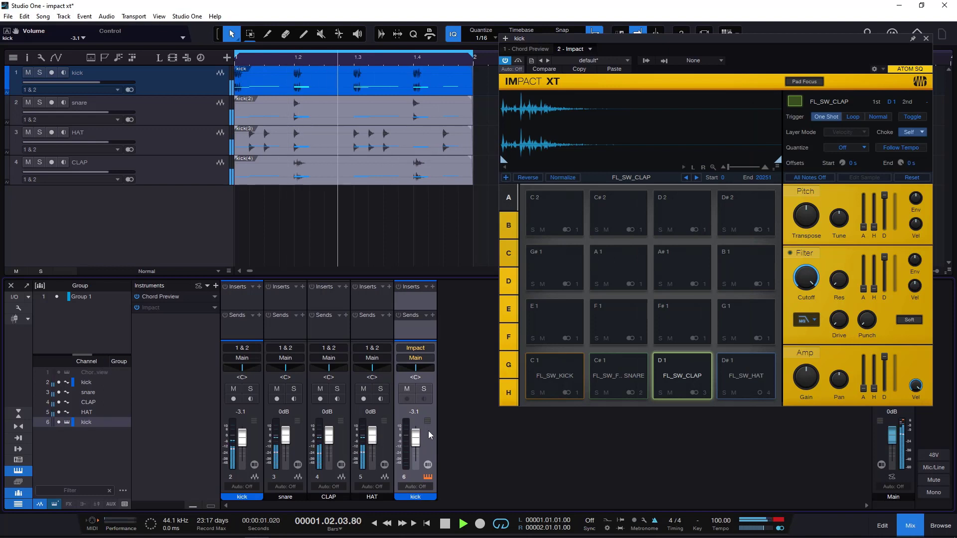
- Undo the removal of the snare, CLAP and HAT instrument outputs and stop playback
click(204, 221)
key(ctrl+z)
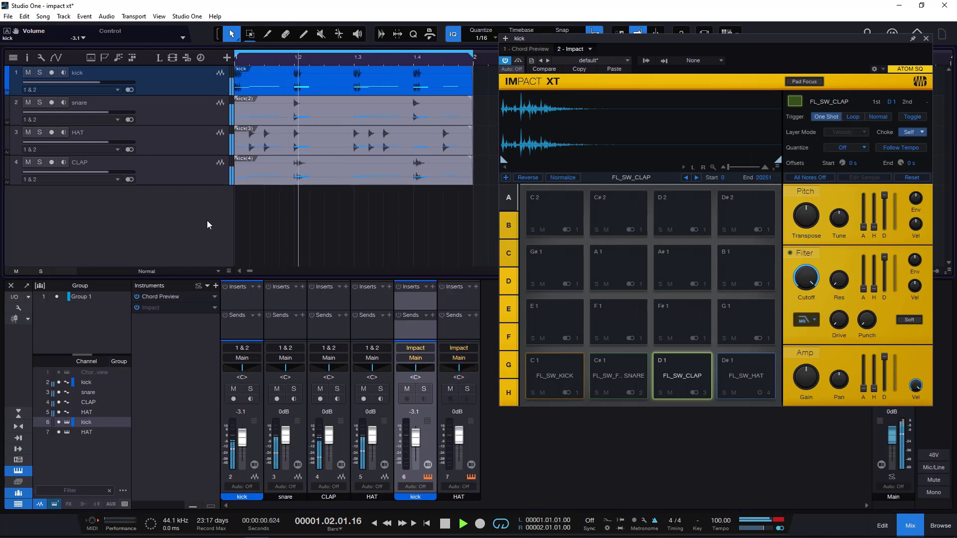
key(ctrl+z)
key(ctrl+z)
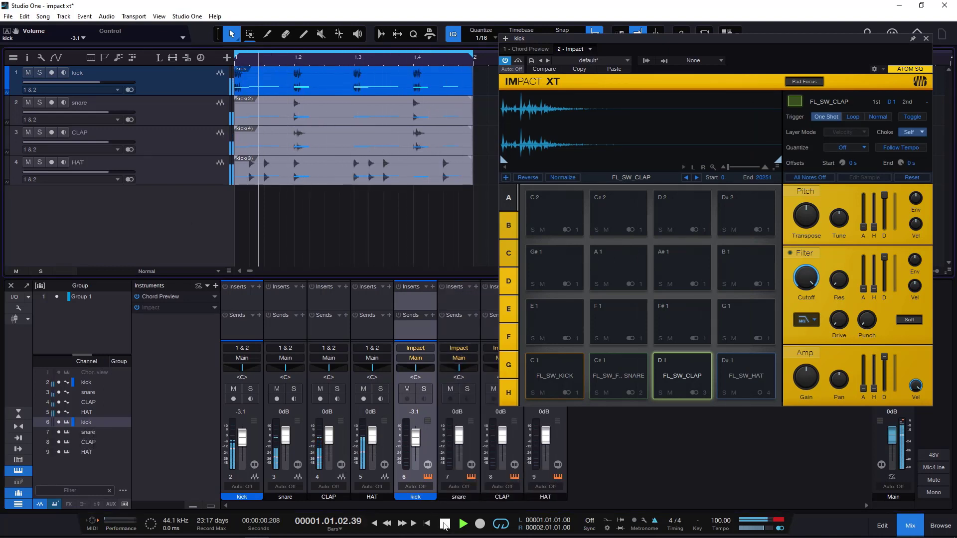
click(445, 524)
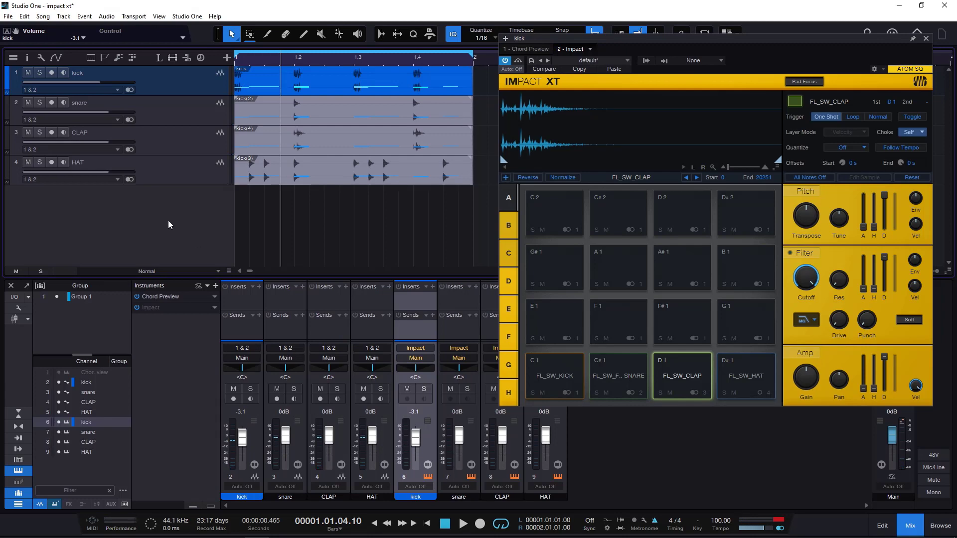
- Transform the kick audio track back to an instrument track
right_click(182, 79)
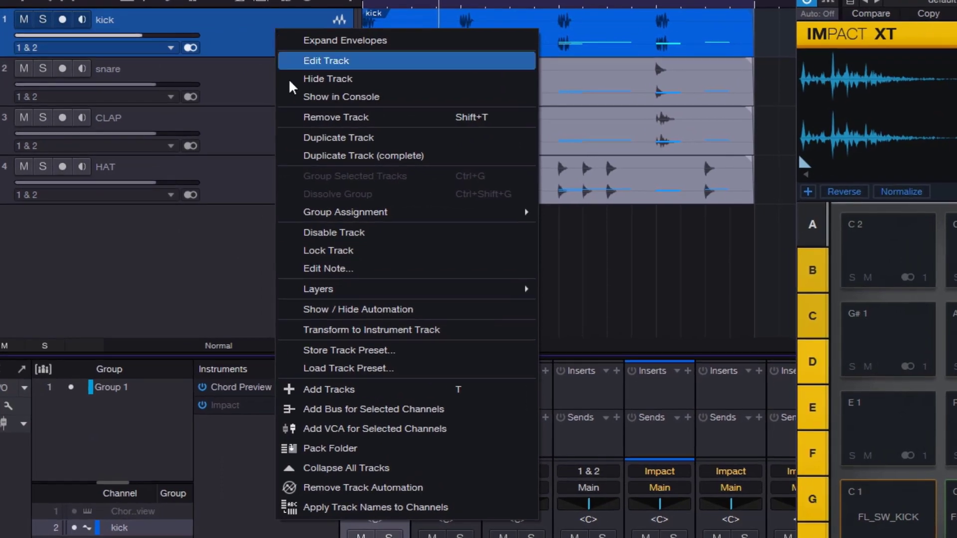
click(339, 329)
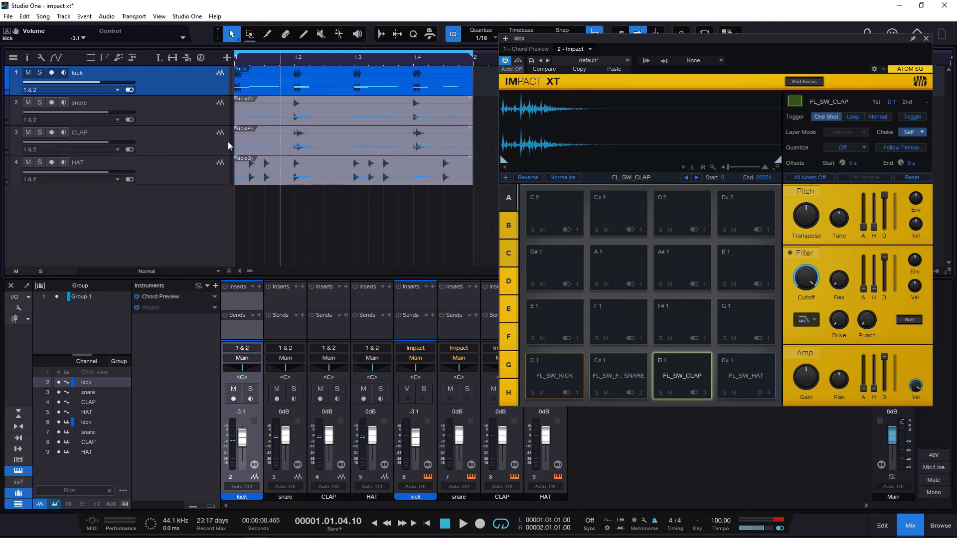
right_click(181, 81)
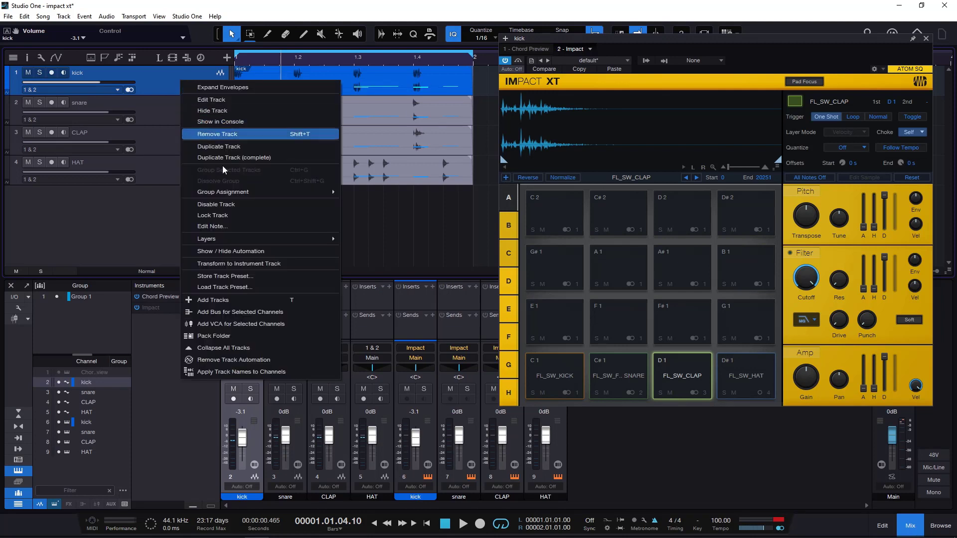
click(248, 264)
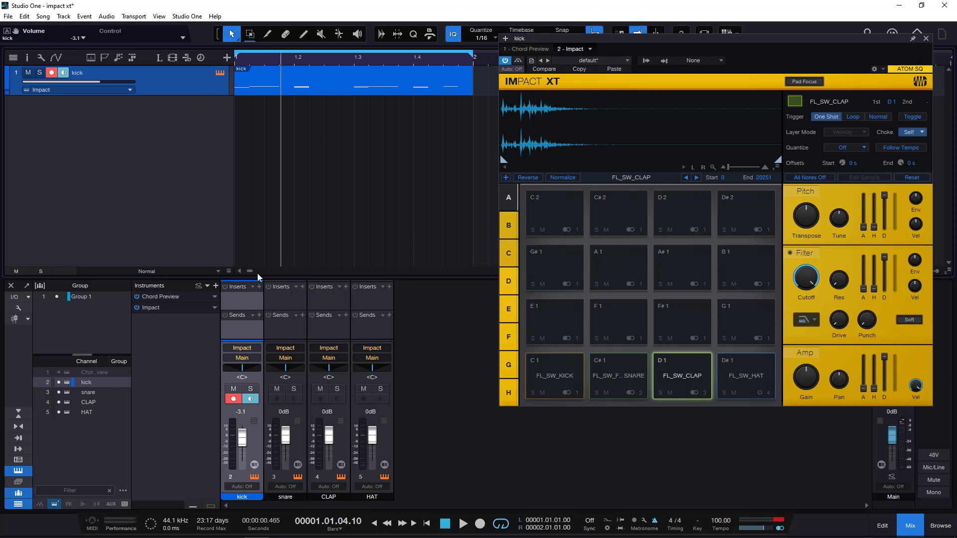
- Move the Impact window toward the middle of the workspace and load the Astral Electro Flux preset
drag(761, 40, 557, 68)
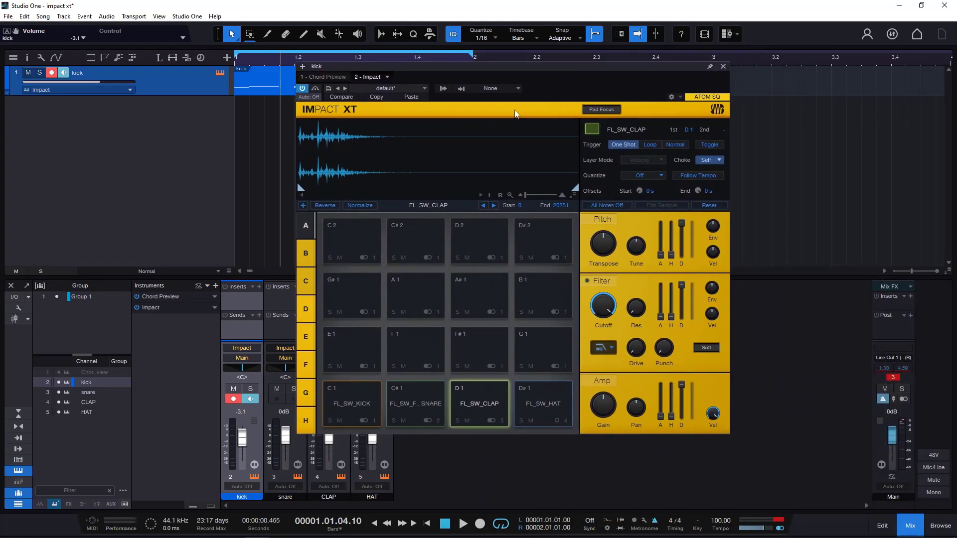
click(386, 88)
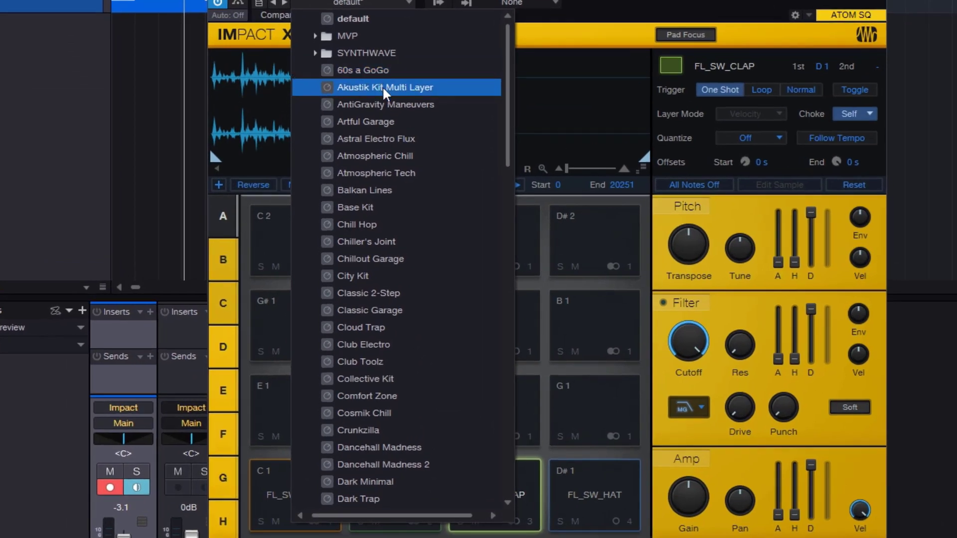
click(382, 139)
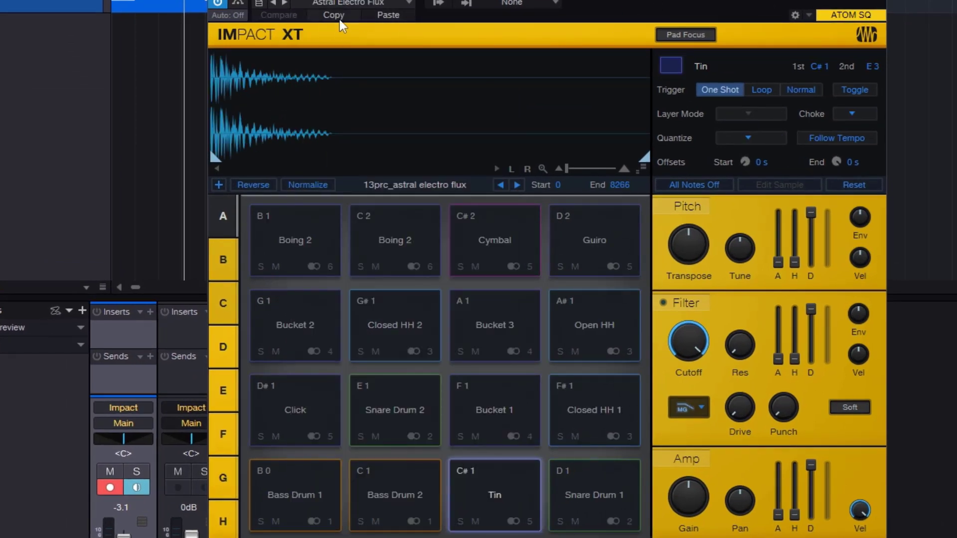
- Switch Impact between the default and Astral Electro Flux presets, finish on default, and look through the preset storage options
click(349, 3)
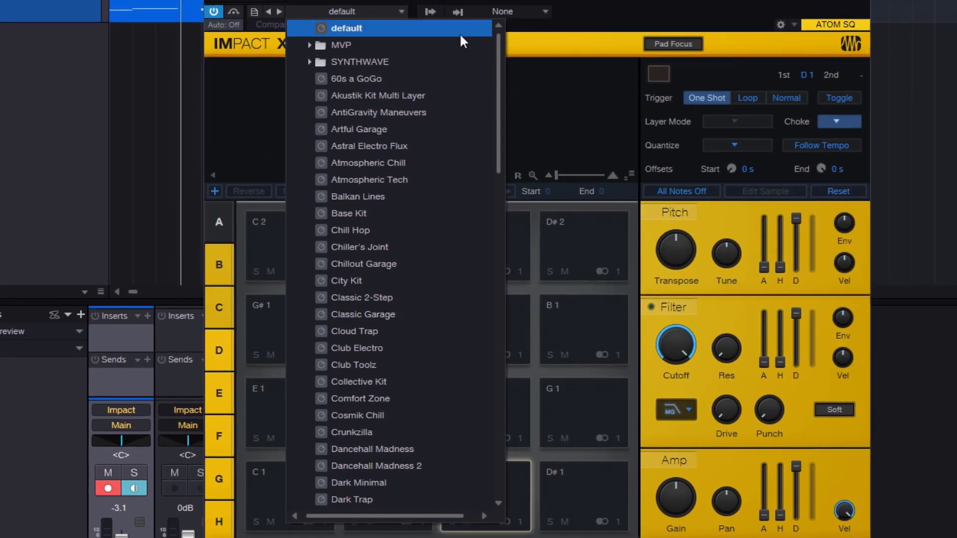
click(460, 31)
click(378, 24)
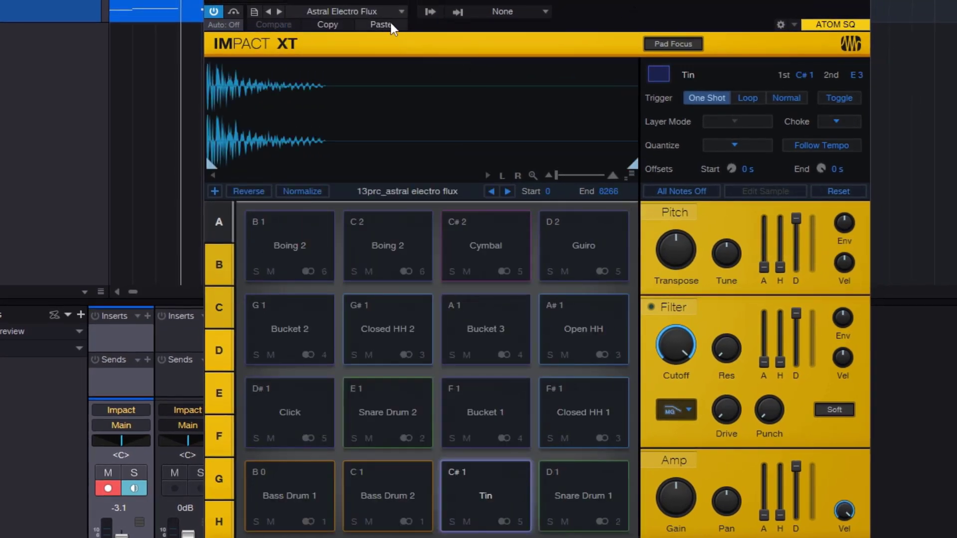
click(372, 9)
click(367, 28)
click(253, 11)
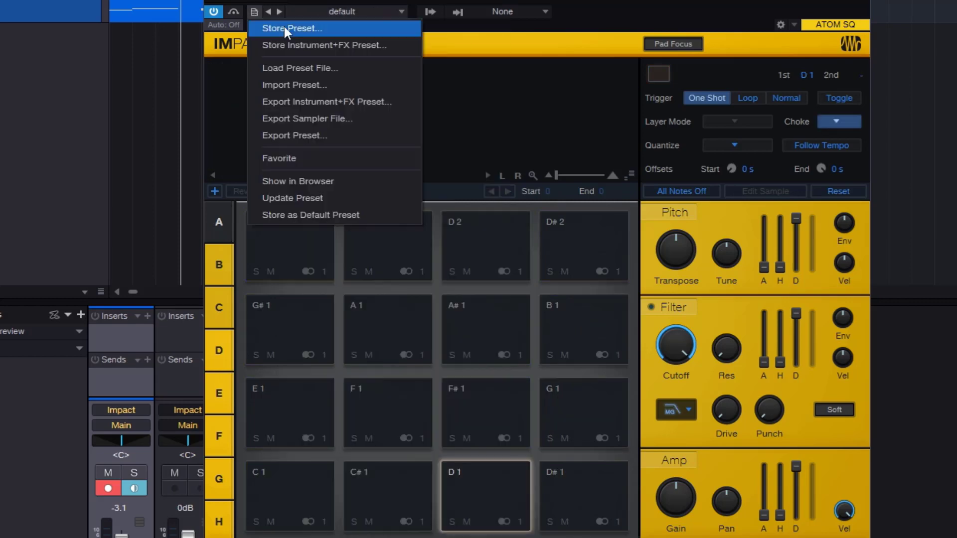
click(651, 5)
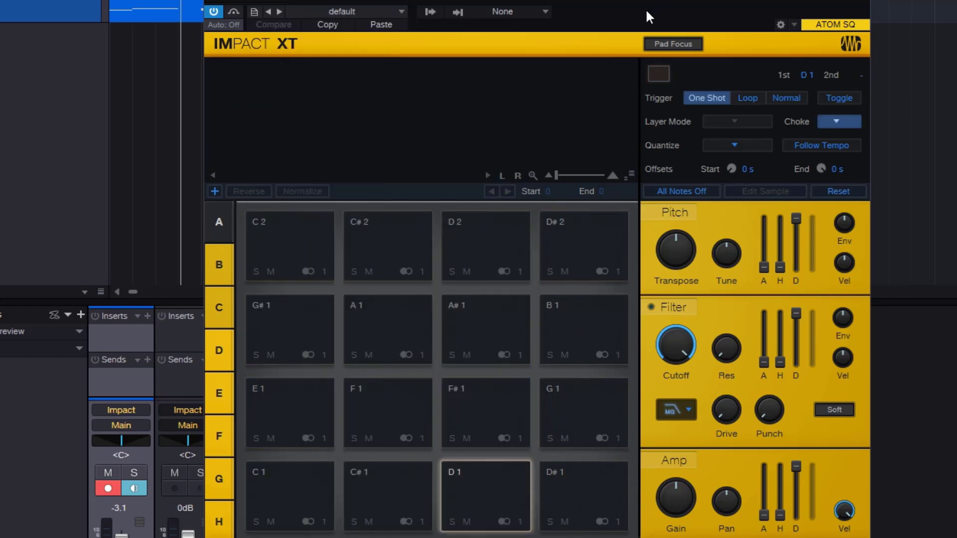